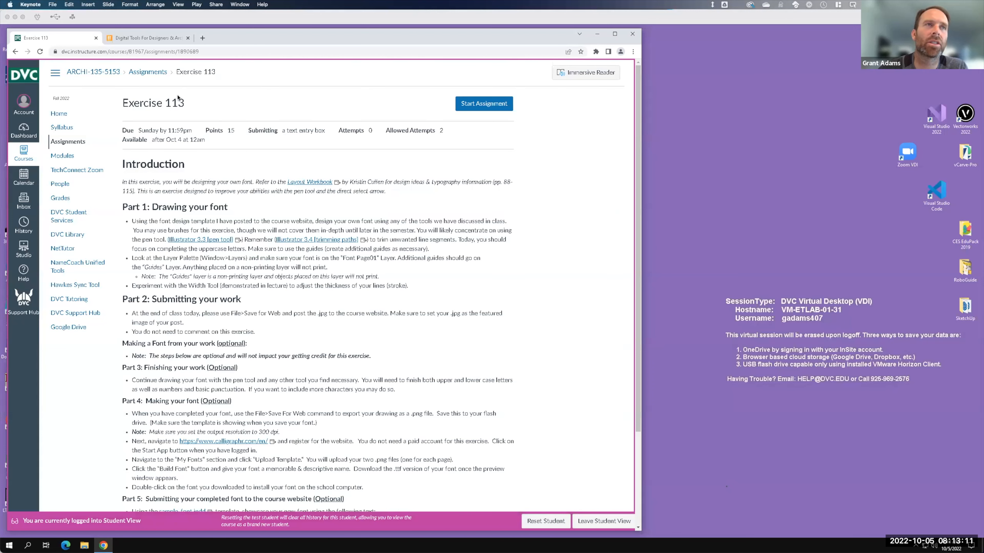
# Launch Adobe Illustrator 2022 from the desktop's Adobe folder and dismiss its What's new window.
pyautogui.moveTo(316, 35); pyautogui.dragTo(420, 35)
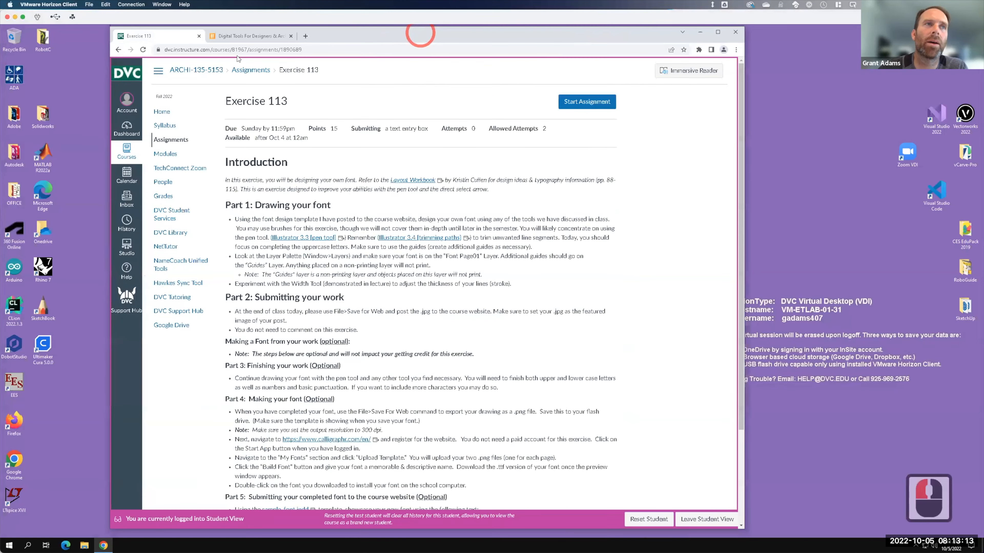
pyautogui.doubleClick(14, 113)
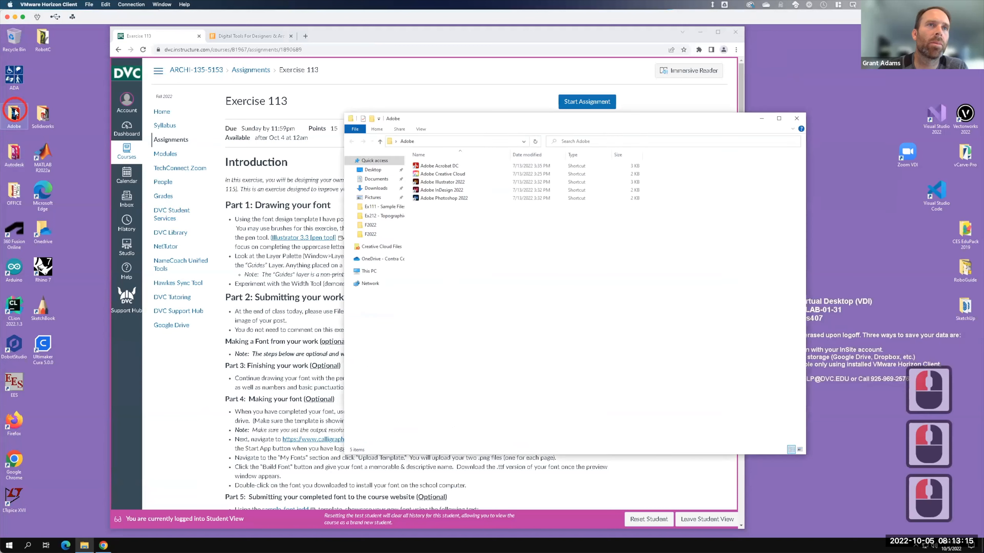
pyautogui.click(432, 180)
pyautogui.doubleClick(432, 180)
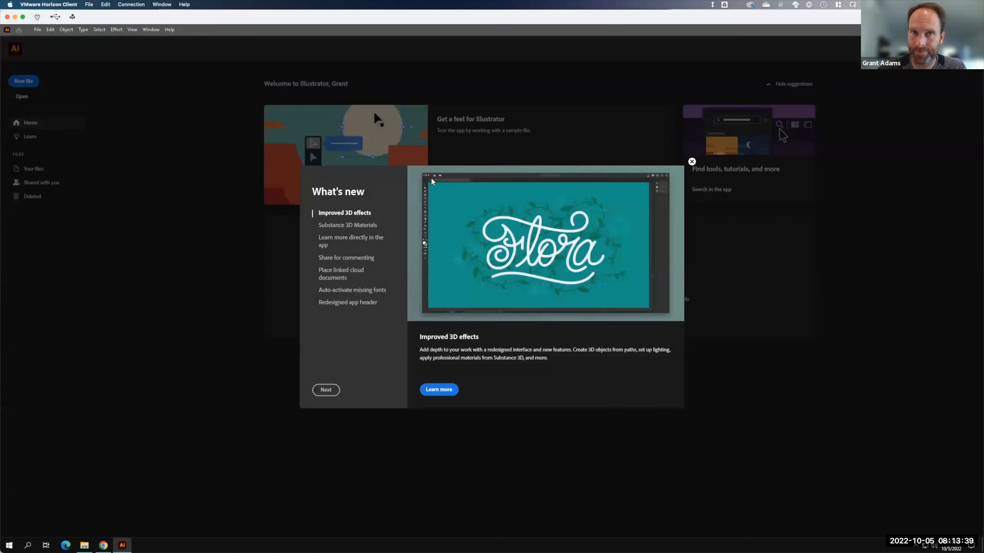
pyautogui.press('F15')
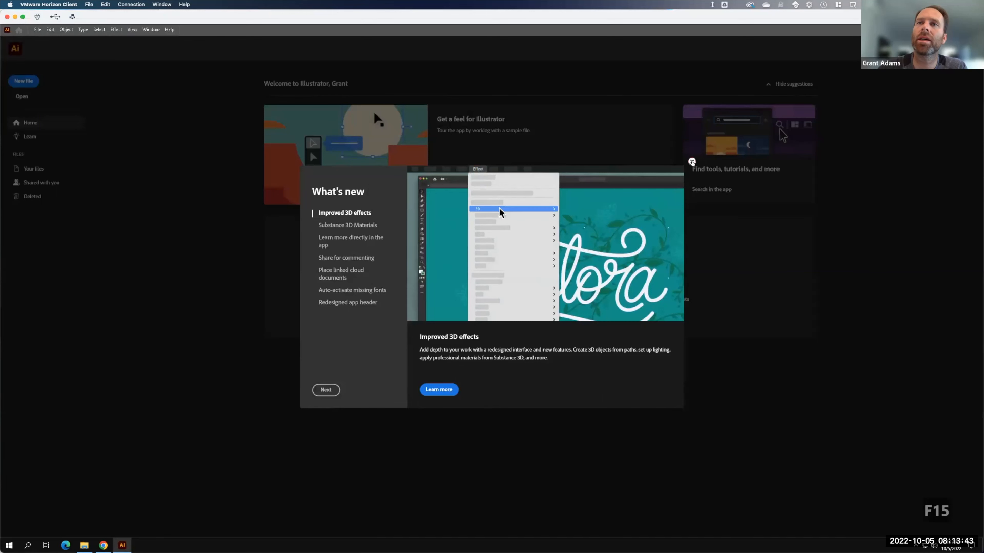
pyautogui.click(691, 162)
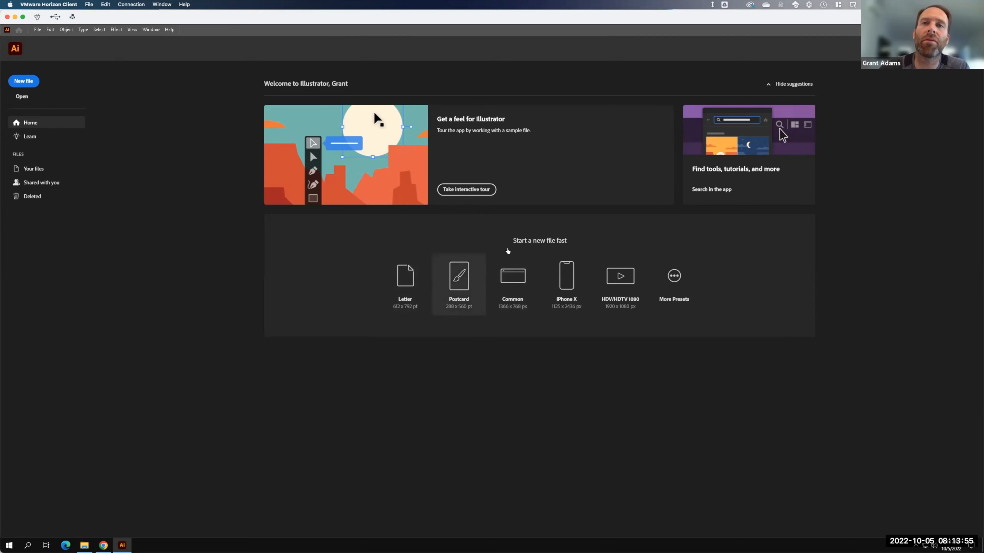
# Switch to Chrome and start saving the linked Illustrator template for Exercise 113 from the assignment's Downloads section.
pyautogui.click(105, 545)
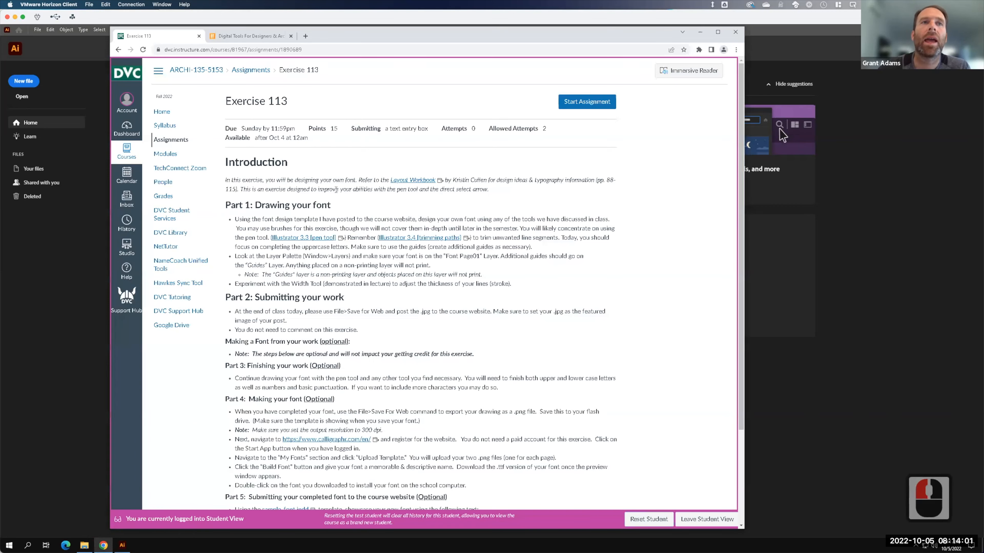
pyautogui.scroll(-10, 373, 477)
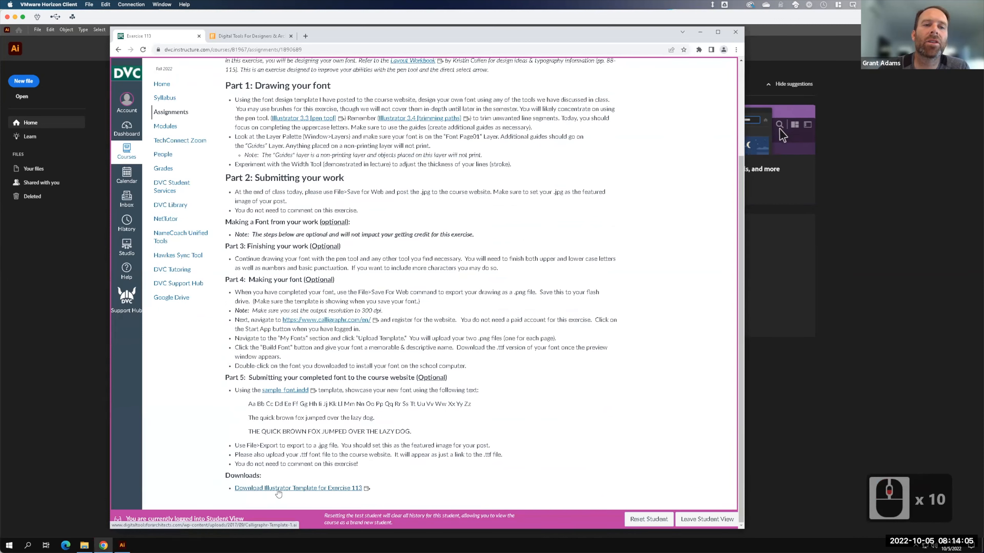
pyautogui.rightClick(340, 489)
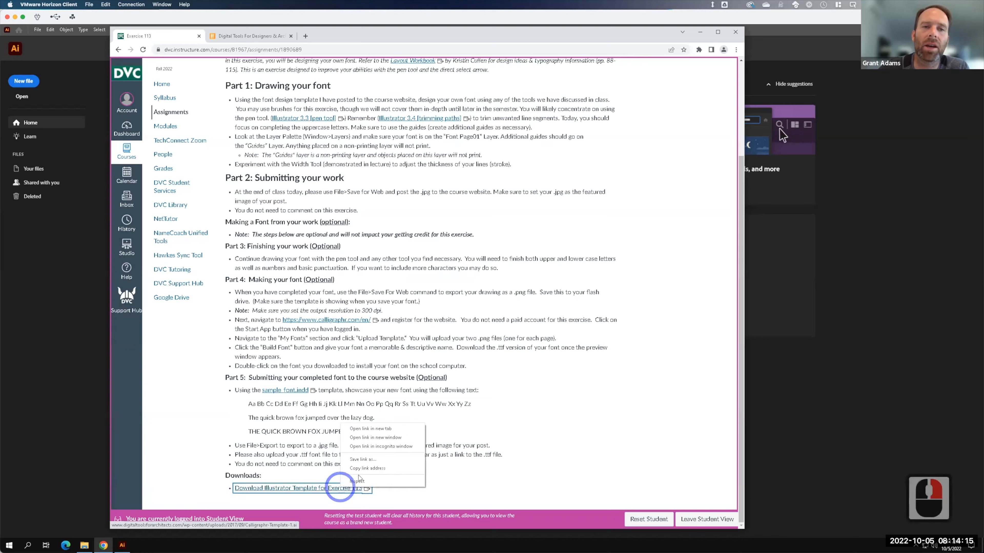
pyautogui.click(364, 460)
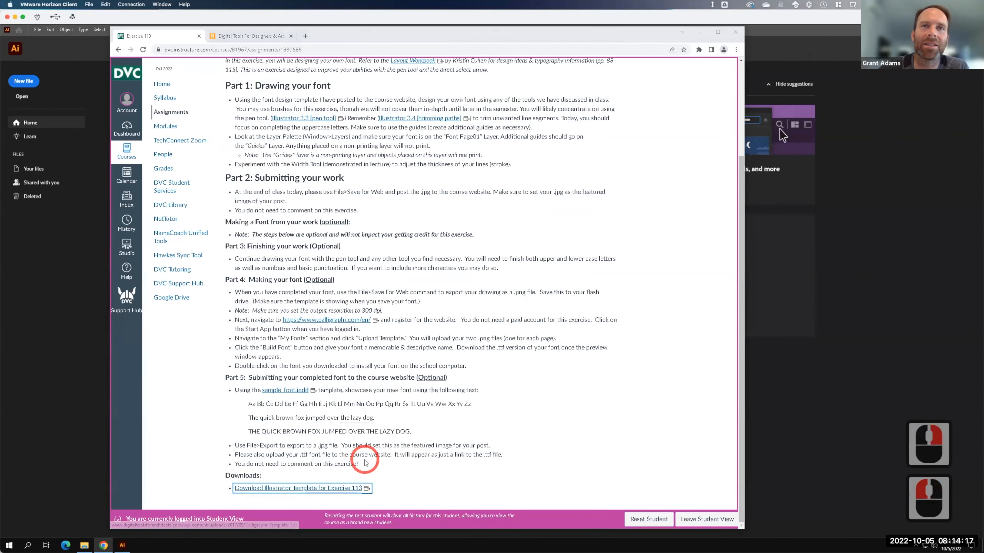
# Set the save location to OneDrive > Live Demonstrations > Live - A135 Exercises > Ex113 - Making Your Own Font.
pyautogui.click(151, 174)
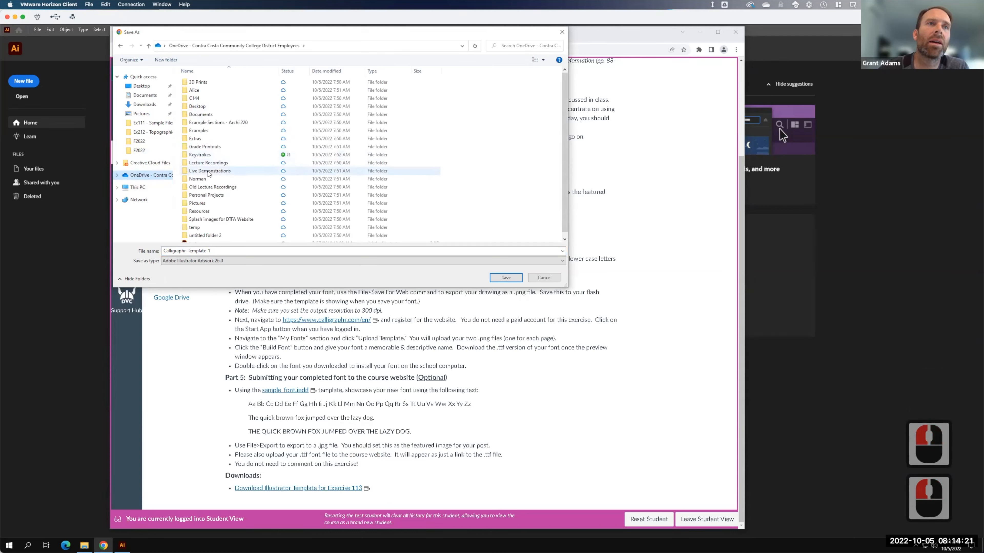
pyautogui.doubleClick(209, 171)
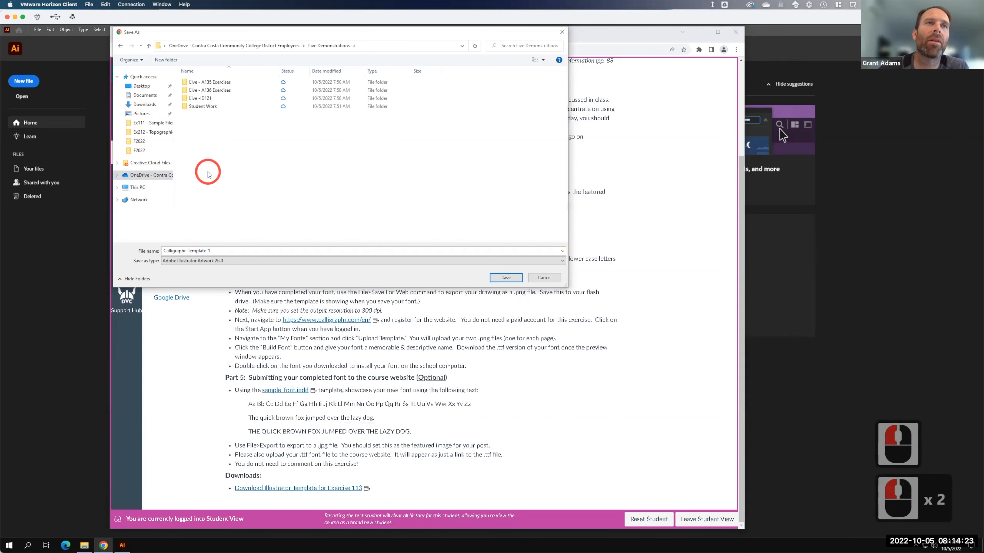
pyautogui.doubleClick(209, 83)
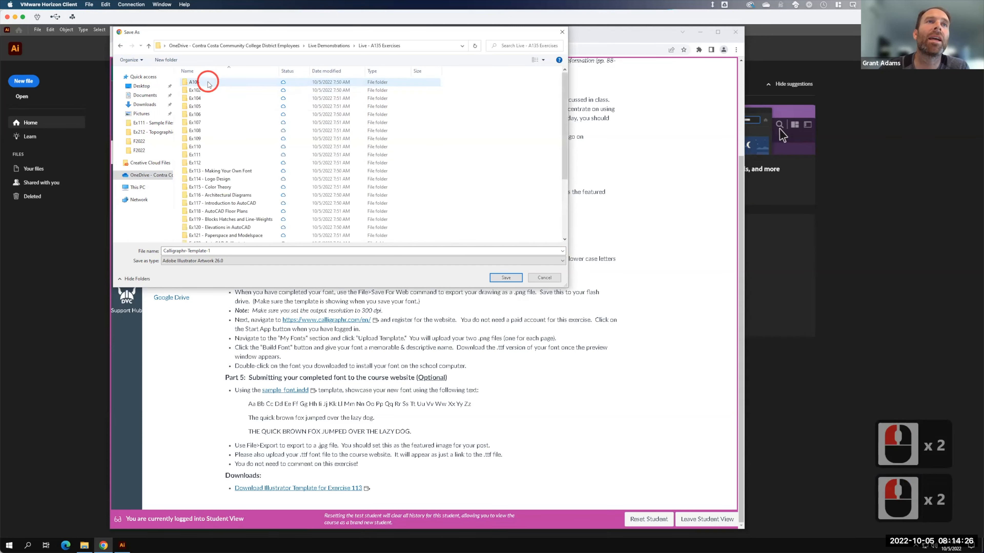
pyautogui.doubleClick(214, 171)
# Create a folder named F2022 inside Ex113 - Making Your Own Font.
pyautogui.click(166, 60)
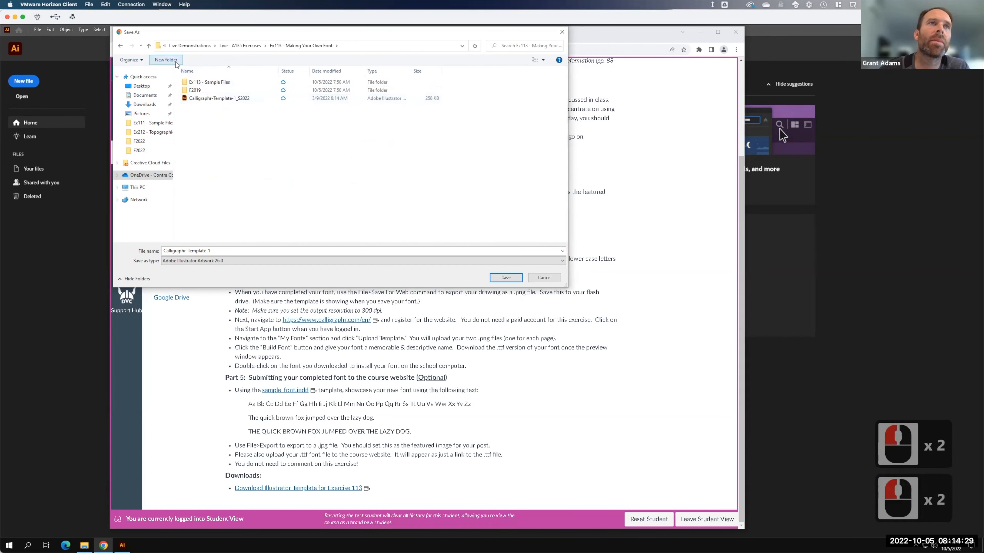
pyautogui.write('F')
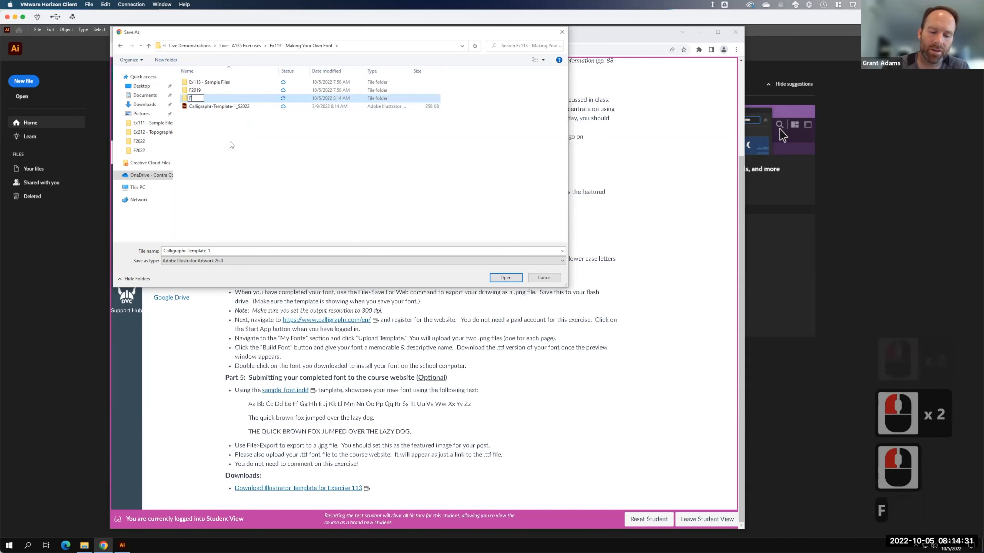
pyautogui.write('2022')
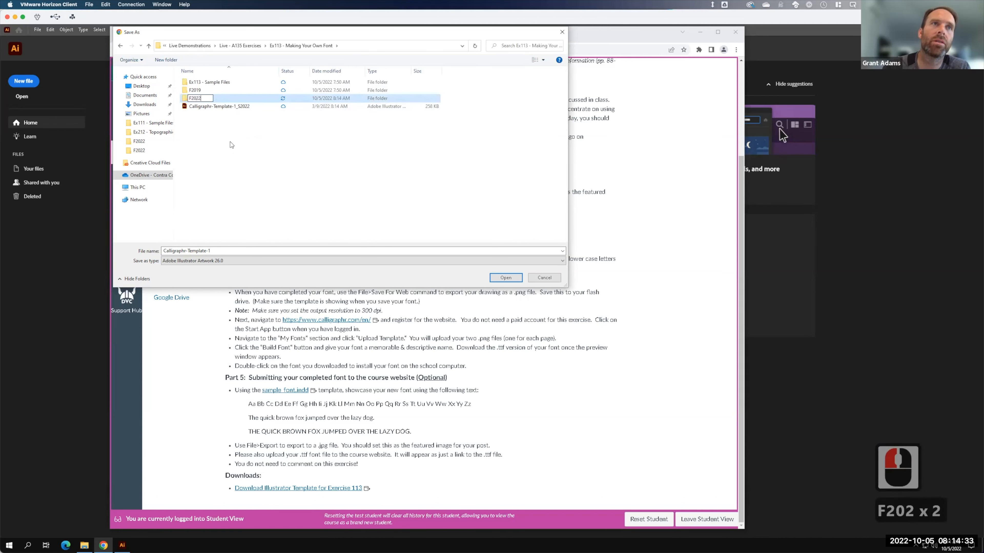
pyautogui.press('Return')
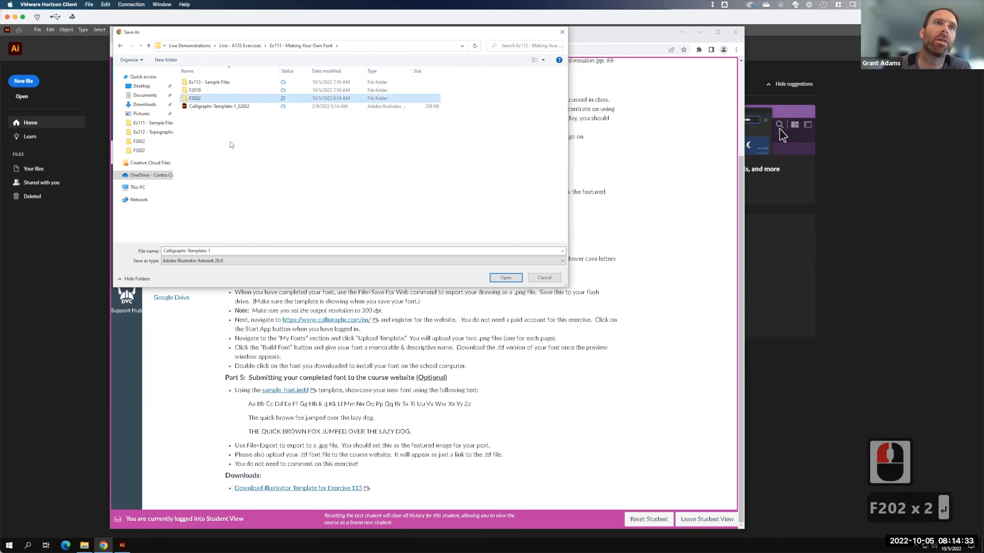
# Save Calligraphr-Template-1 into the F2022 folder and choose to keep the blocked download.
pyautogui.doubleClick(211, 99)
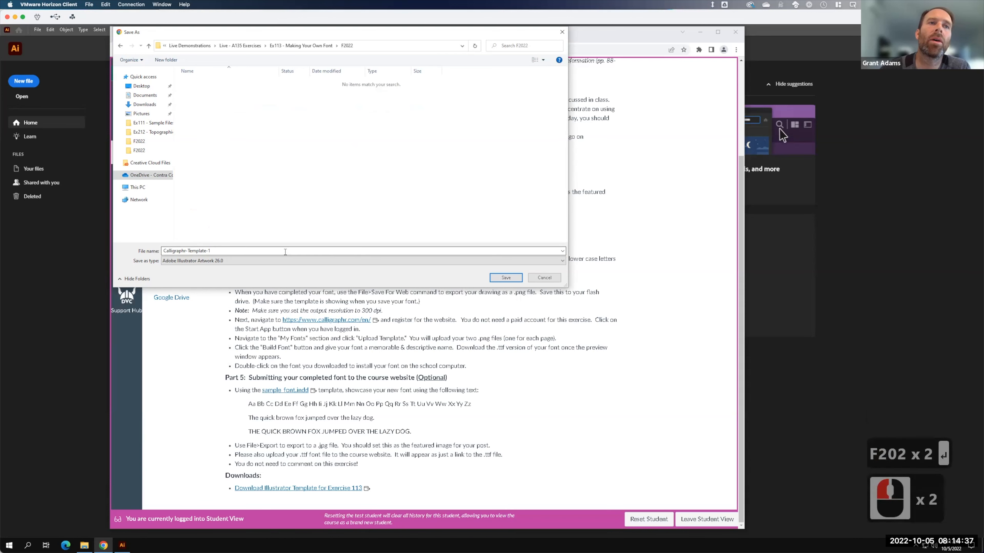
pyautogui.click(506, 278)
pyautogui.press('F15')
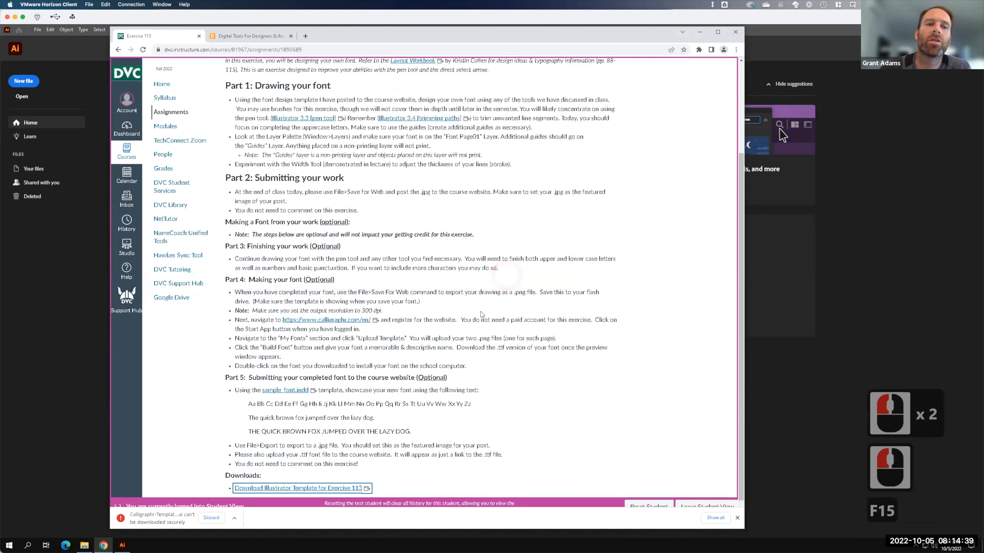
pyautogui.click(235, 518)
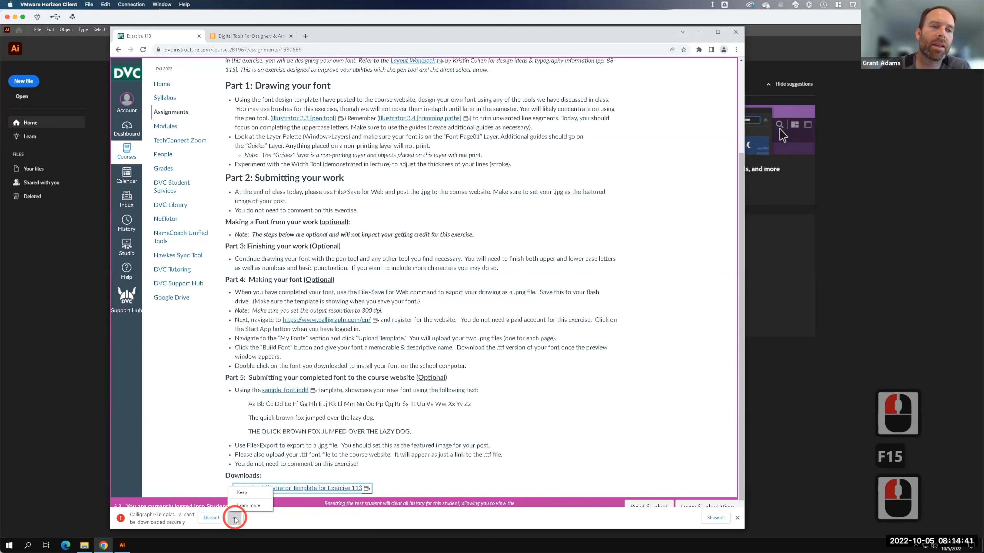
pyautogui.click(242, 492)
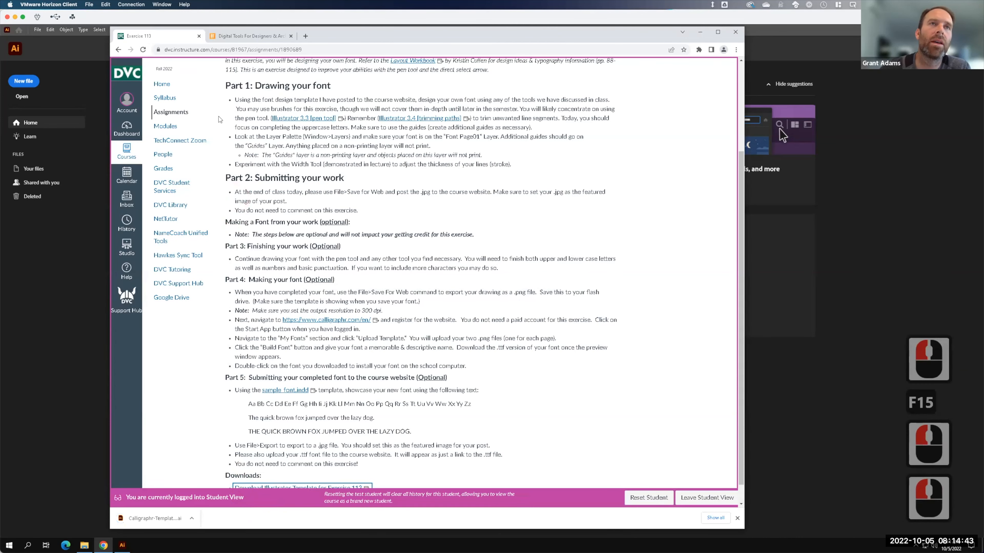
# Search the web for "caligraphr" in a new browser tab and open the Calligraphr website.
pyautogui.click(305, 35)
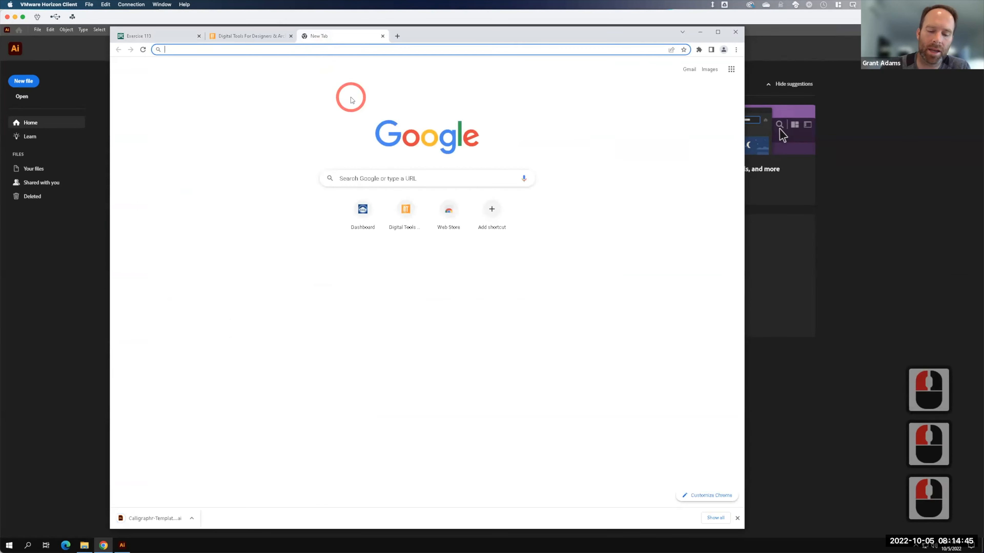
pyautogui.write('cali')
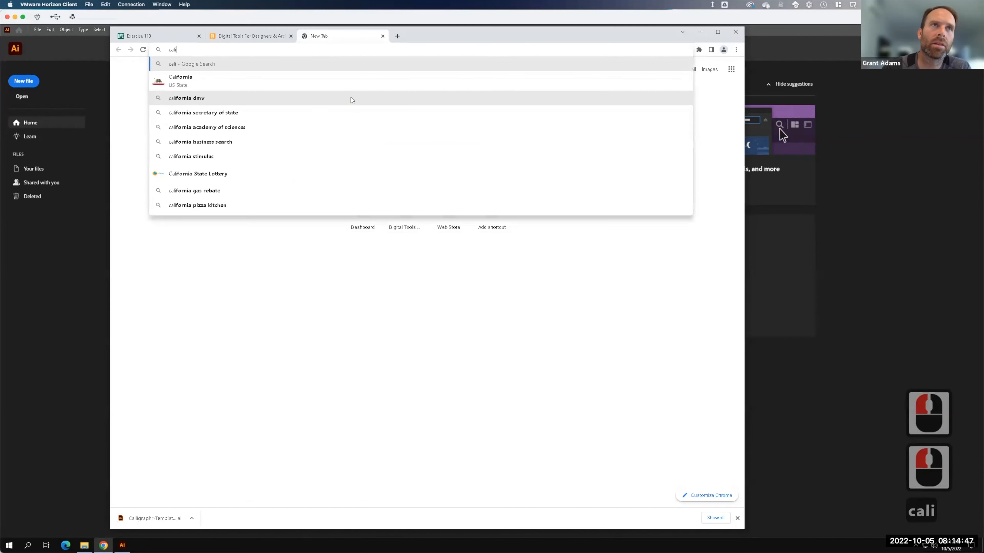
pyautogui.write('graf')
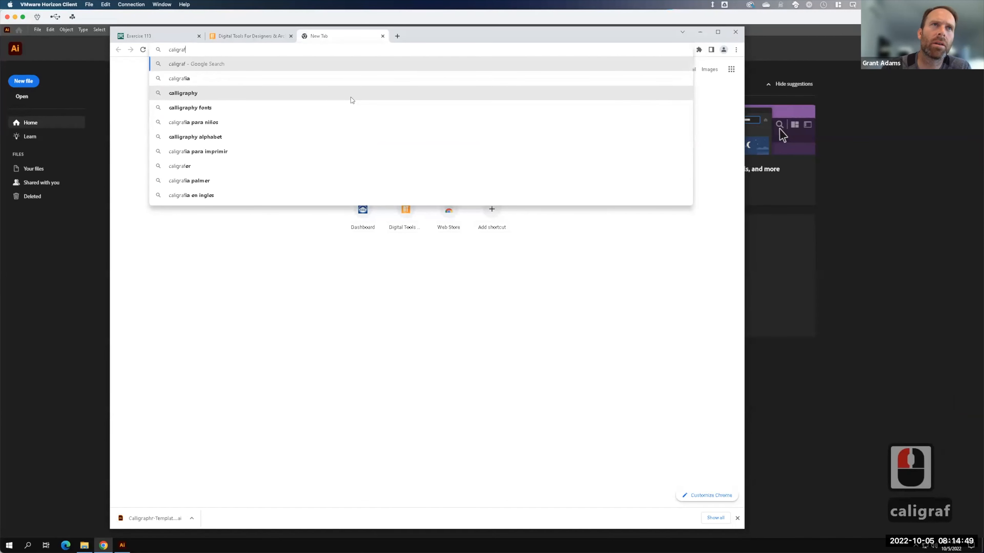
pyautogui.write('r')
pyautogui.press('BackSpace')
pyautogui.press('BackSpace')
pyautogui.write('phr')
pyautogui.press('Return')
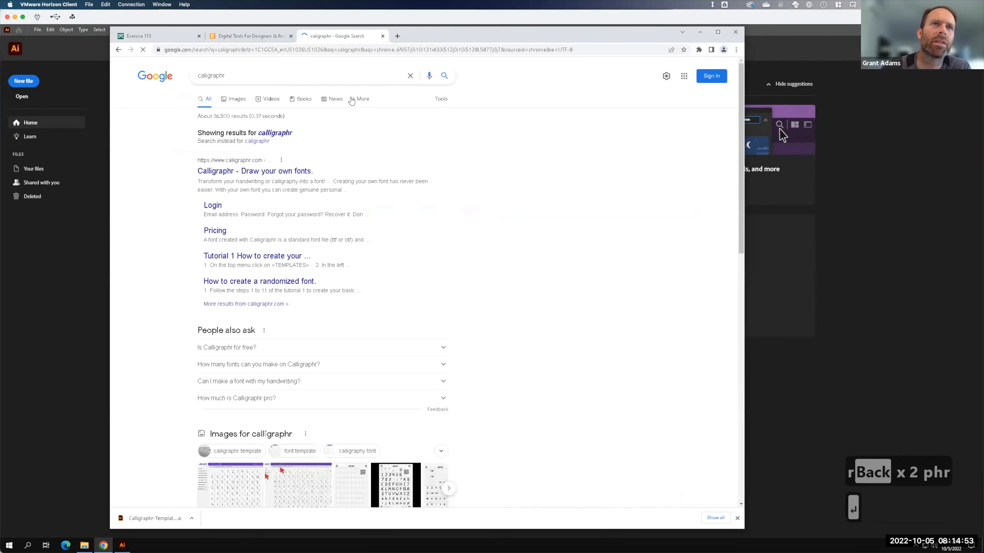
pyautogui.click(209, 173)
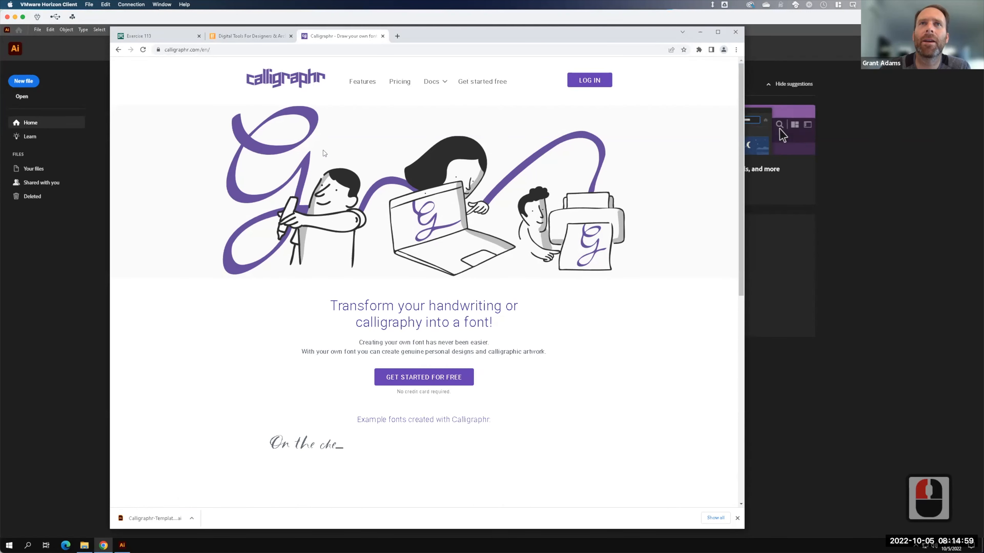
pyautogui.click(484, 85)
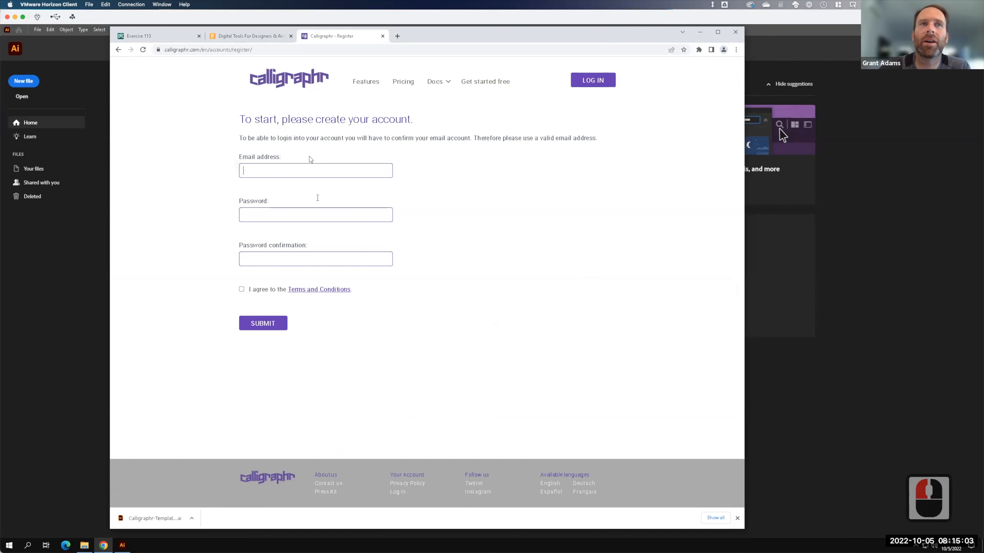
pyautogui.click(368, 84)
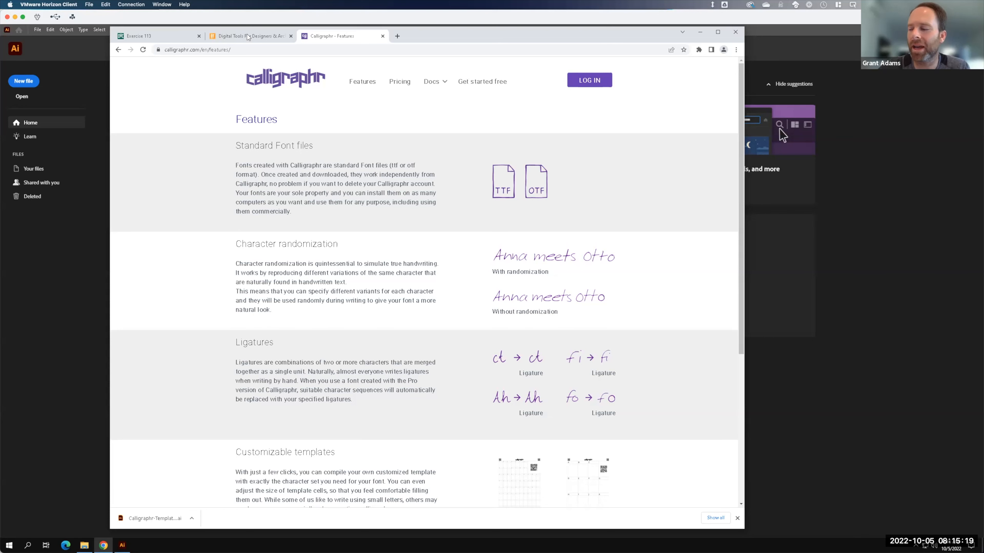
pyautogui.click(177, 37)
pyautogui.scroll(-4, 333, 495)
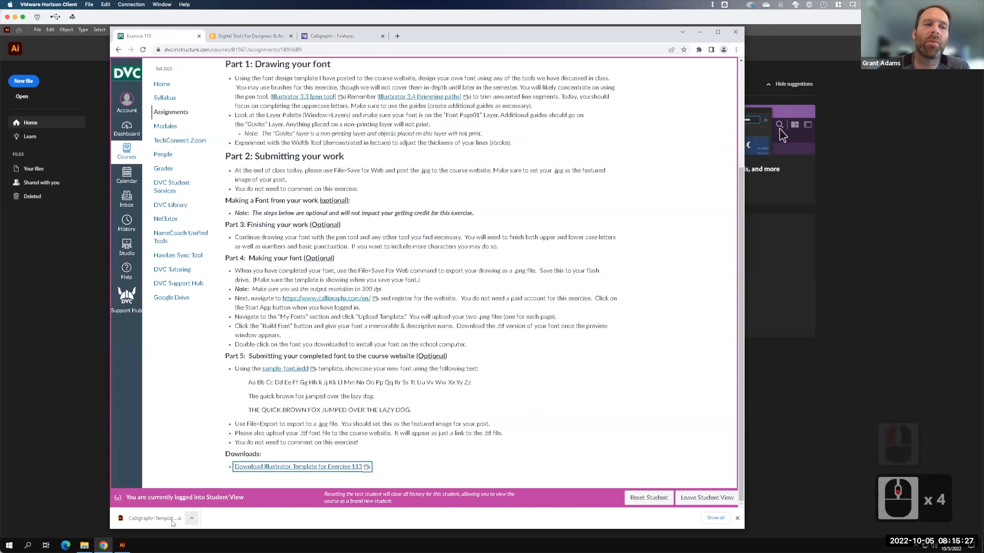
# Switch to Illustrator and open Calligraphr-Template-1 from the F2022 folder inside Ex113 - Making Your Own Font.
pyautogui.click(51, 168)
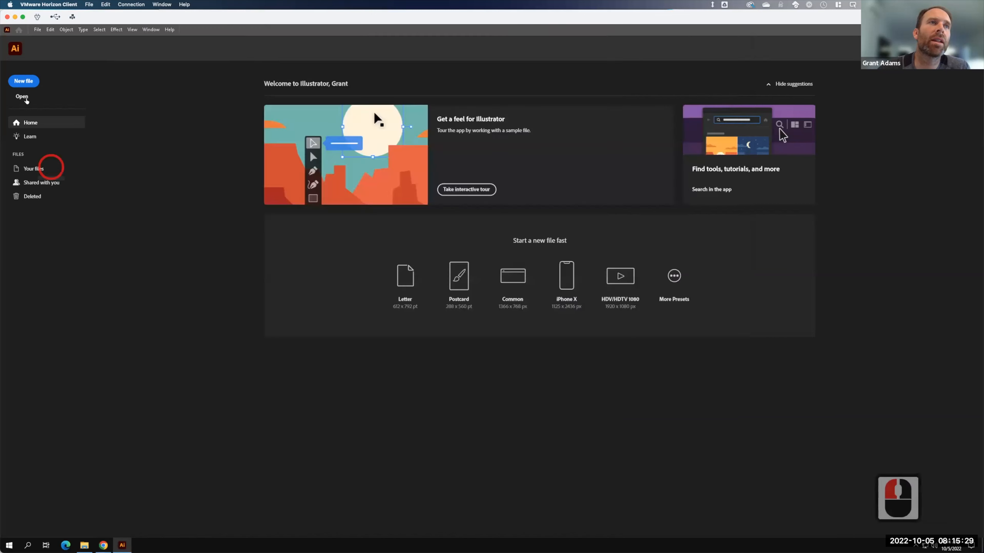
pyautogui.click(22, 97)
pyautogui.click(22, 96)
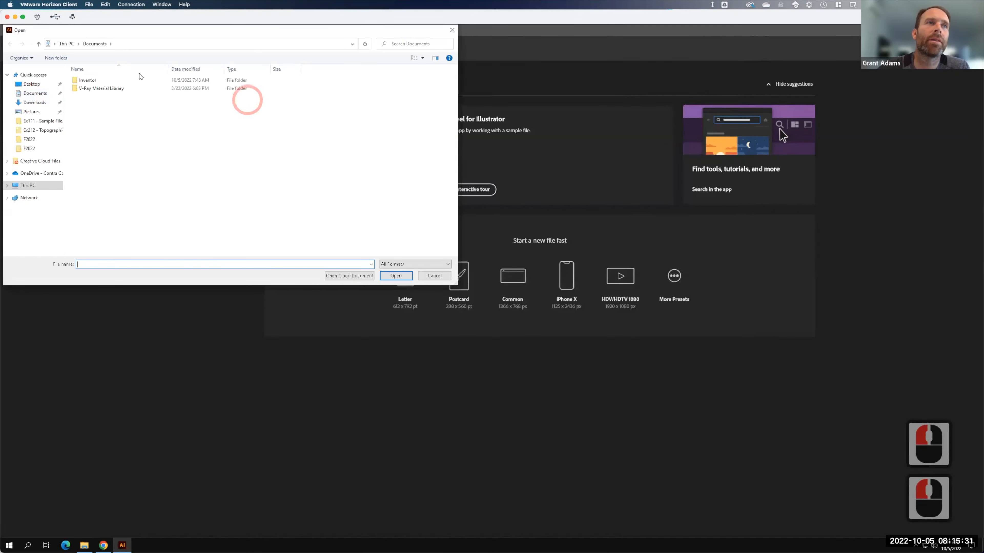
pyautogui.click(34, 173)
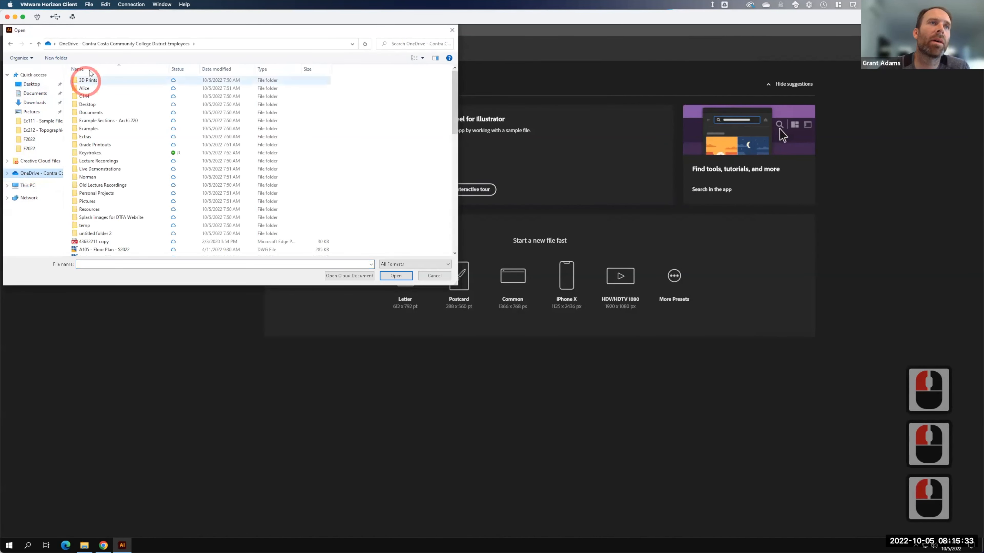
pyautogui.doubleClick(99, 169)
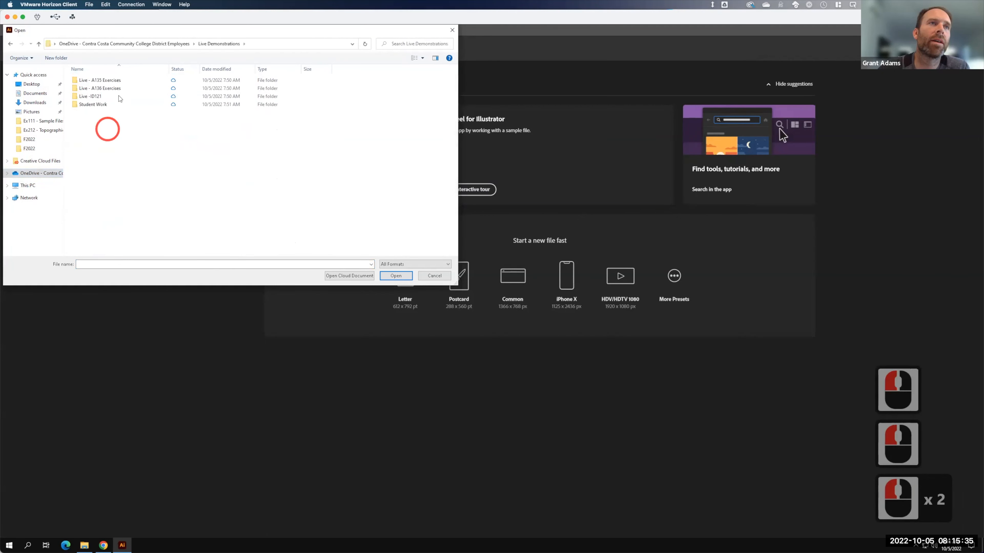
pyautogui.doubleClick(112, 88)
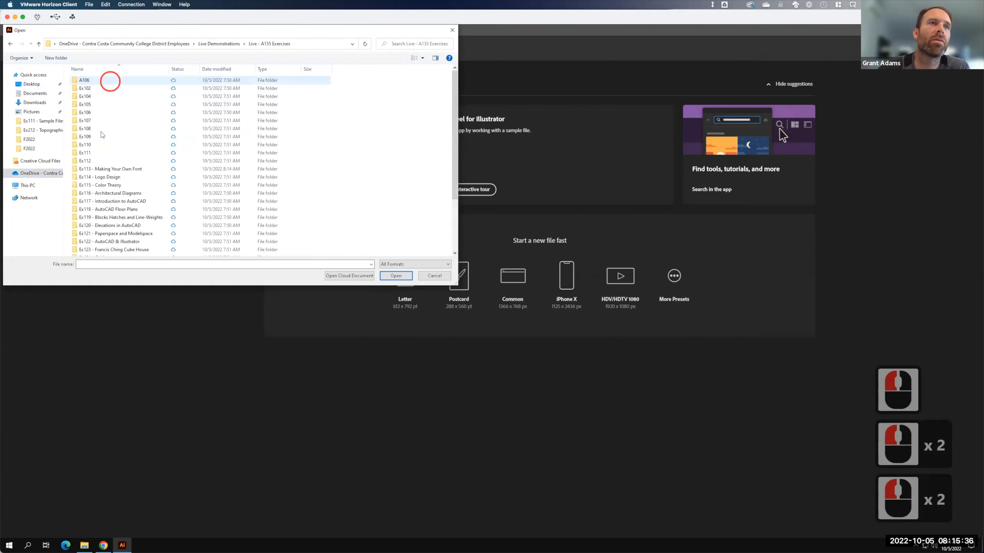
pyautogui.doubleClick(93, 170)
pyautogui.press('F15')
pyautogui.doubleClick(104, 96)
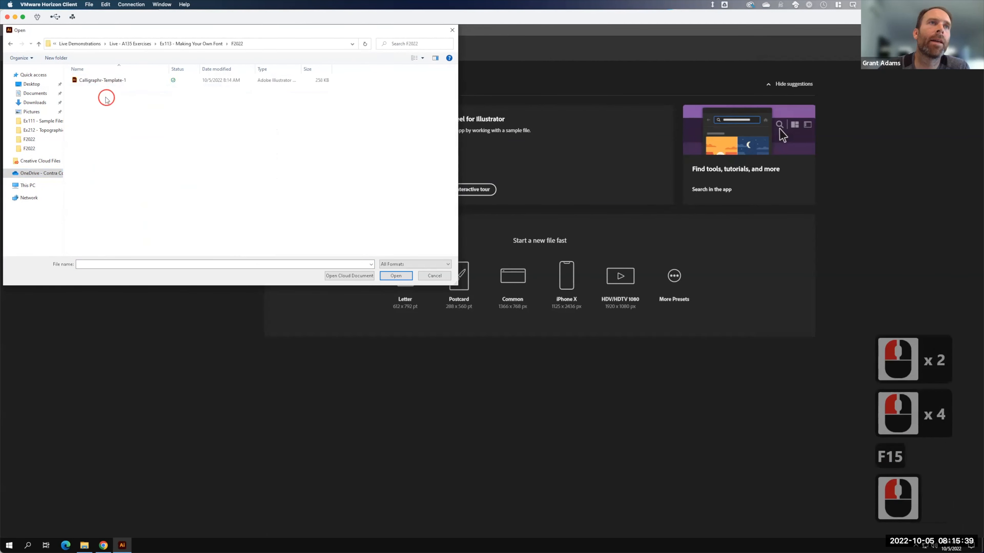
pyautogui.click(105, 81)
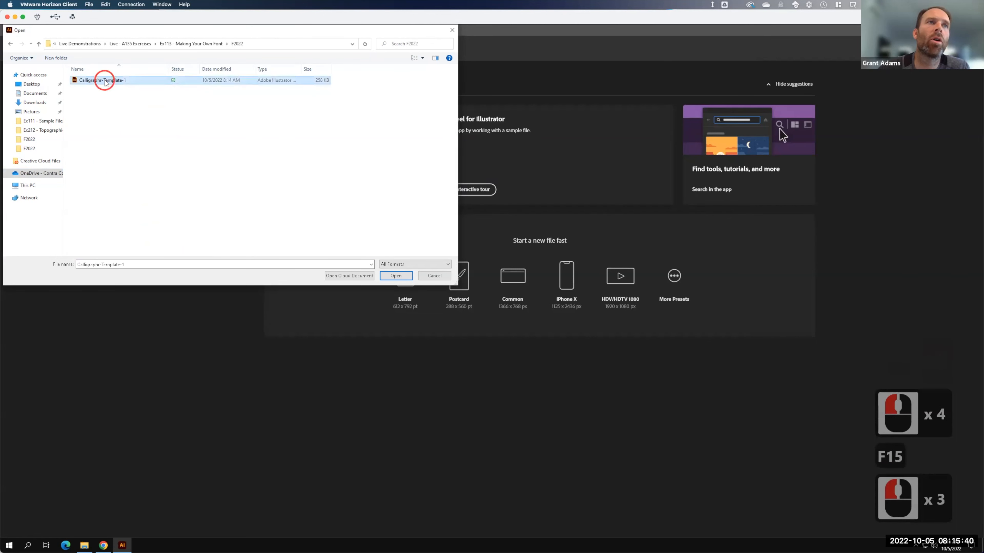
pyautogui.click(395, 278)
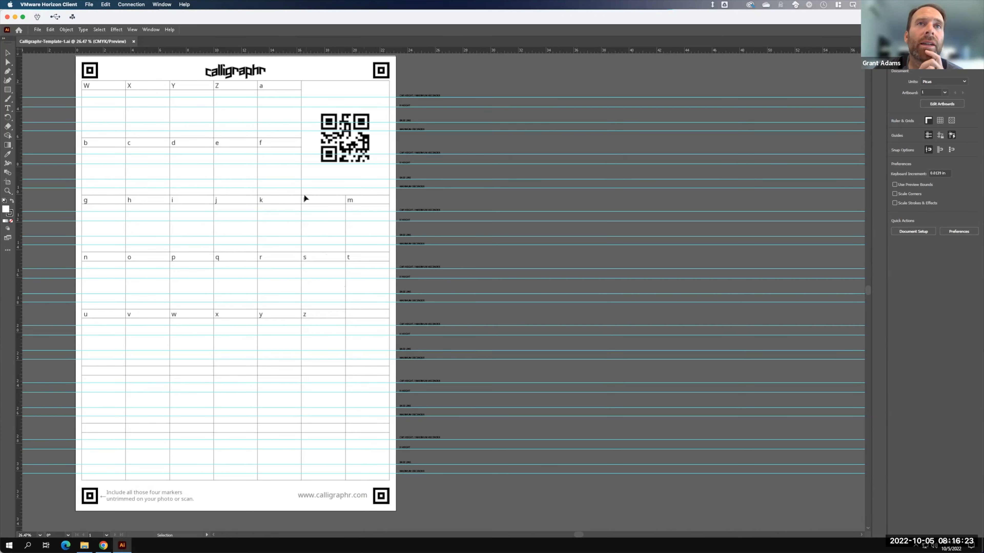
# Examine the template's character cells, QR code and the labelled cap height, x-height, base line and descender guides.
pyautogui.click(265, 158)
pyautogui.hotkey('ctrl', '=')
pyautogui.hotkey('ctrl', '=')
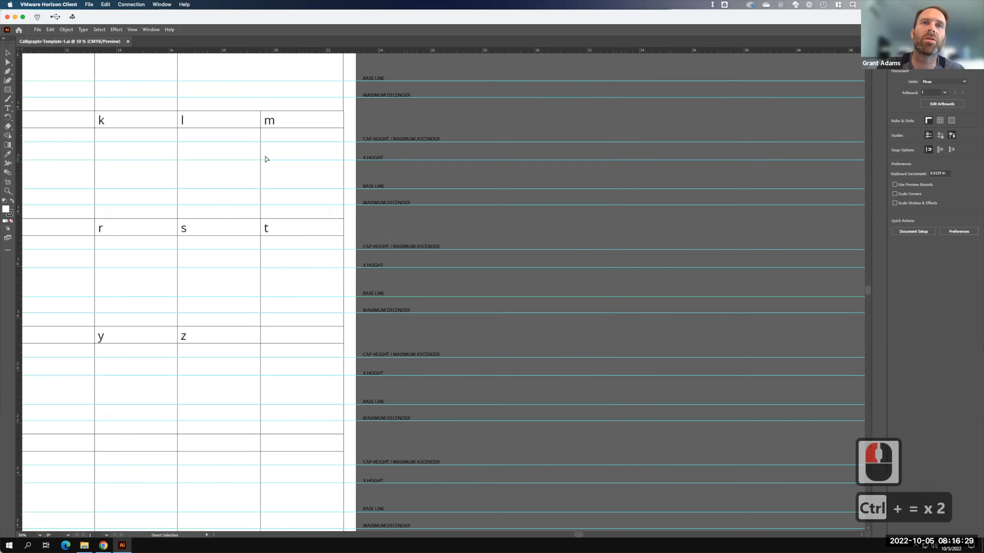
pyautogui.hotkey('ctrl', '0')
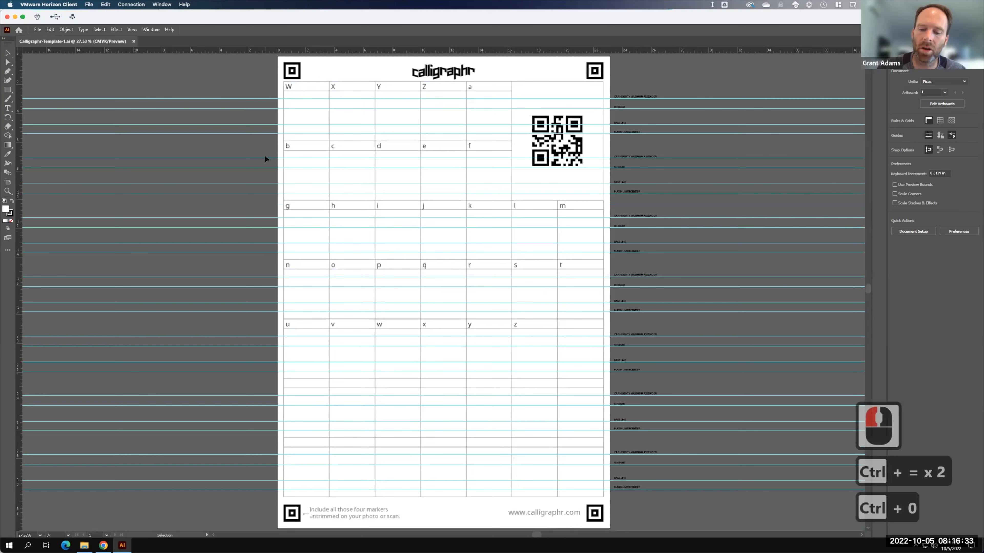
pyautogui.hotkey('ctrl', '=')
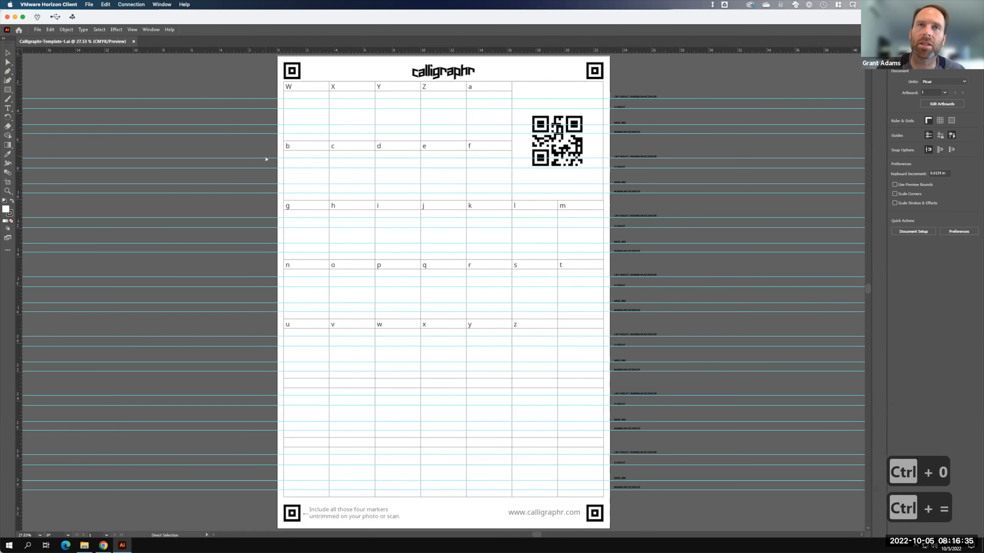
pyautogui.hotkey('ctrl', '=')
pyautogui.hotkey('ctrl', '=')
pyautogui.press('F15')
pyautogui.scroll(3, 438, 258)
pyautogui.scroll(20, 438, 257)
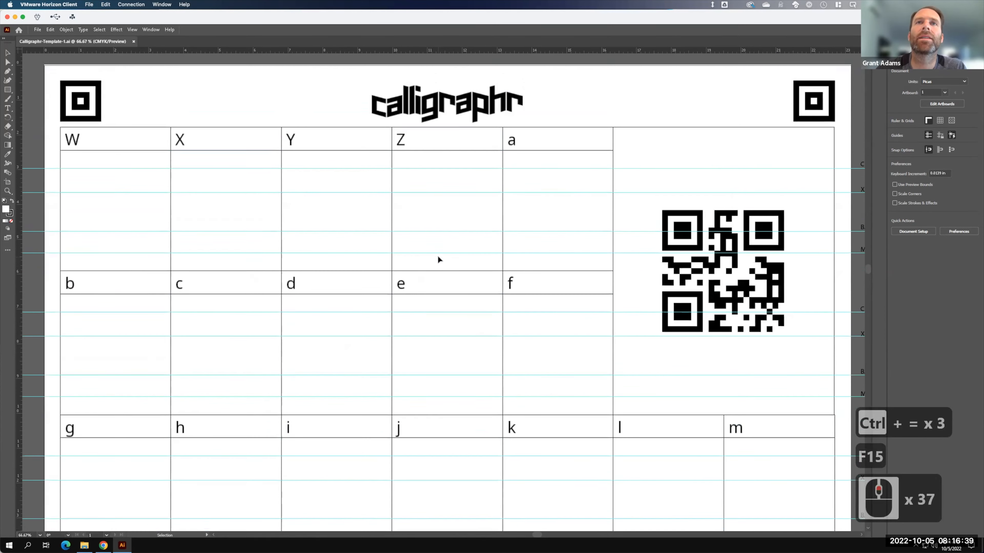
pyautogui.scroll(5, 438, 259)
pyautogui.scroll(-2, 438, 260)
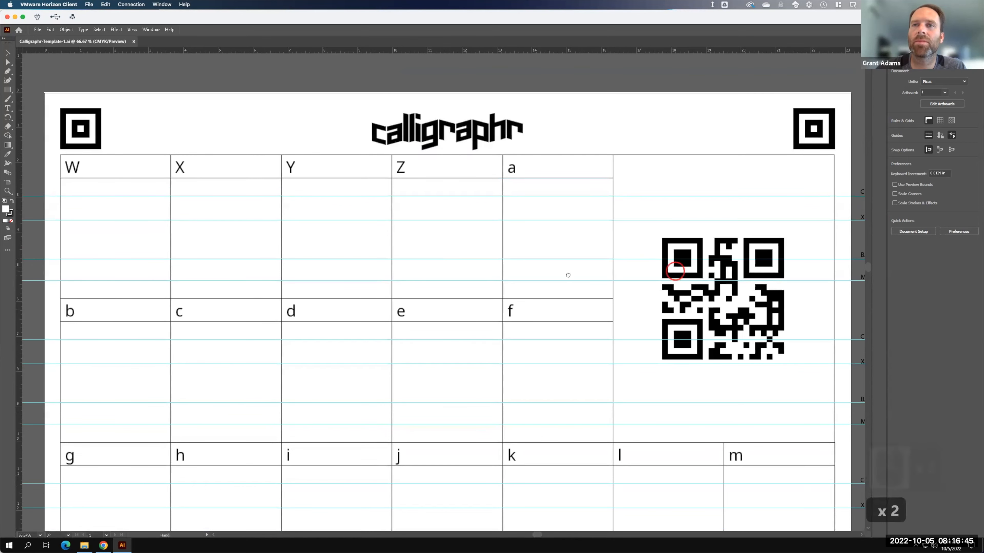
pyautogui.hscroll(20, 685, 197)
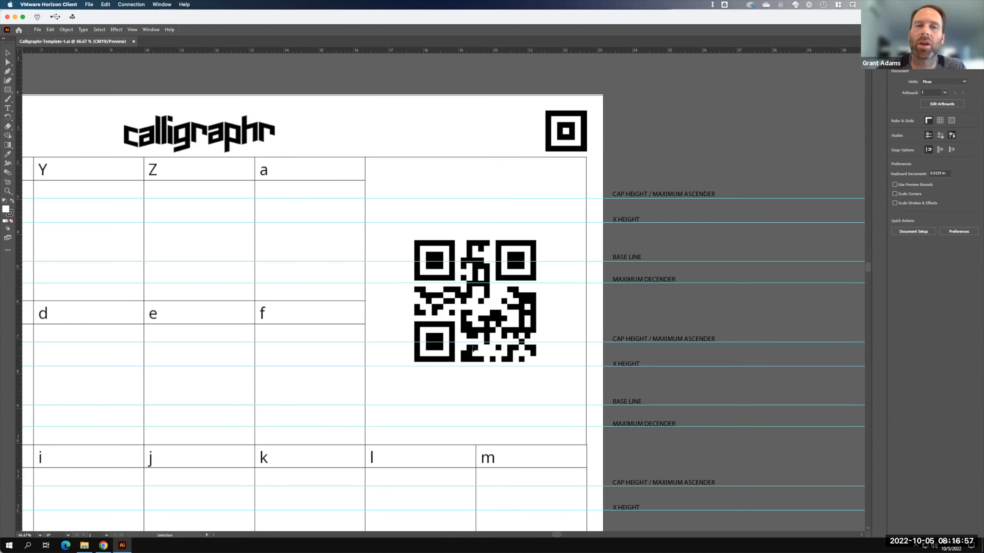
pyautogui.moveTo(290, 250); pyautogui.dragTo(580, 255)
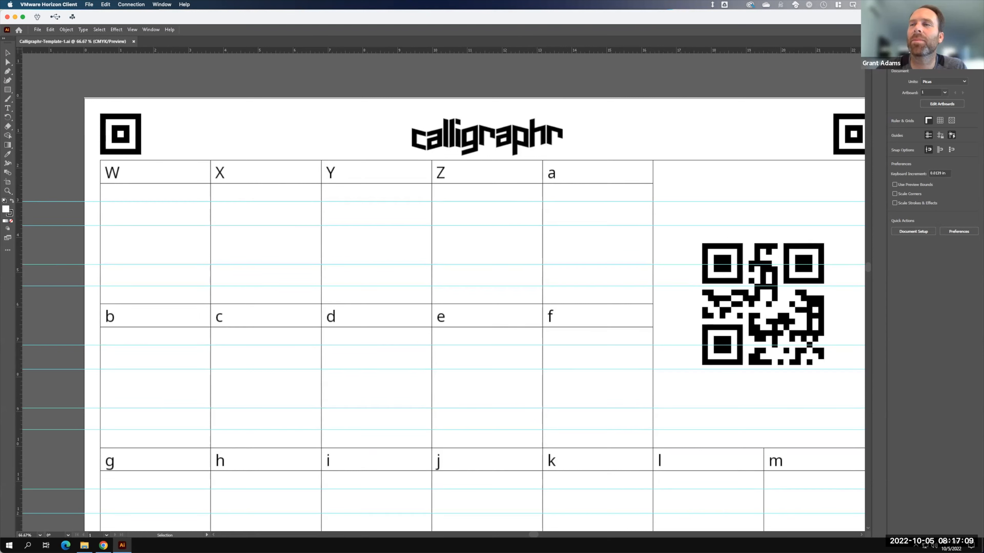
# Display the document's layers and toggle the visibility of the Guides and Page01 layers to check what they contain.
pyautogui.click(924, 42)
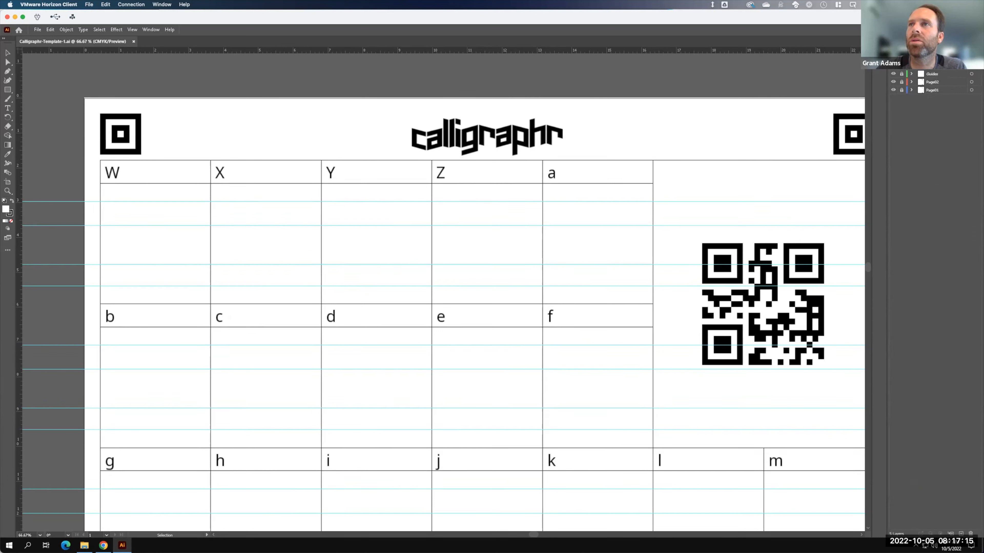
pyautogui.click(893, 73)
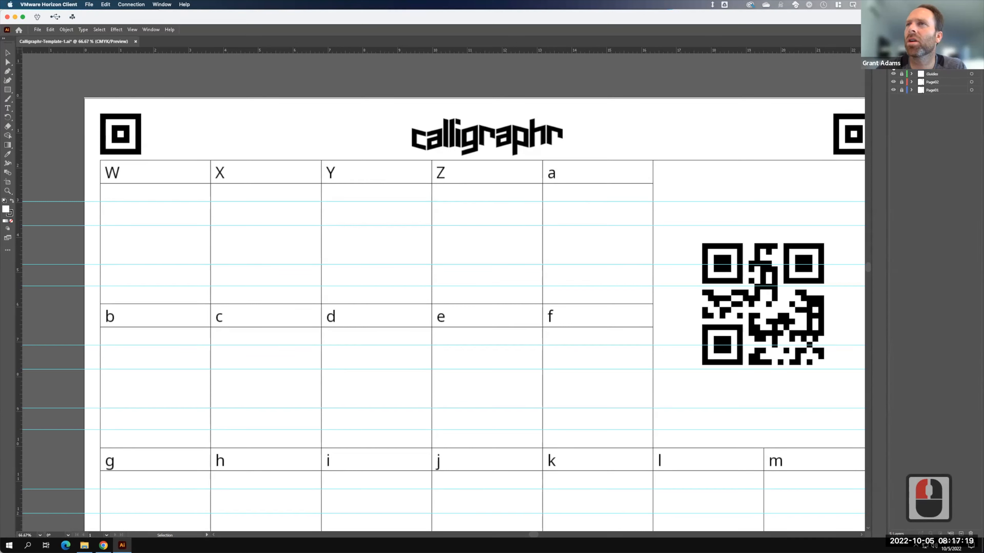
pyautogui.click(893, 66)
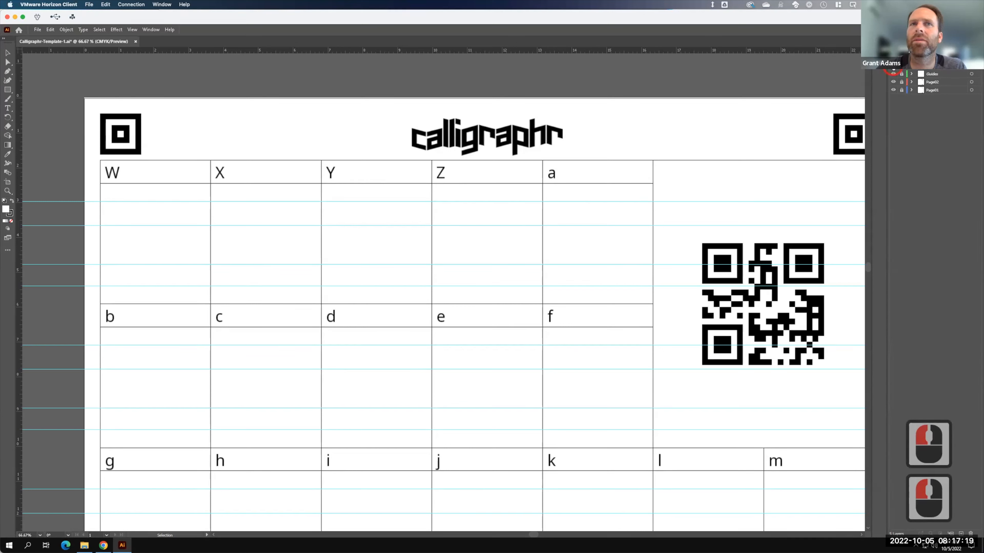
pyautogui.click(893, 91)
pyautogui.click(892, 75)
pyautogui.click(892, 74)
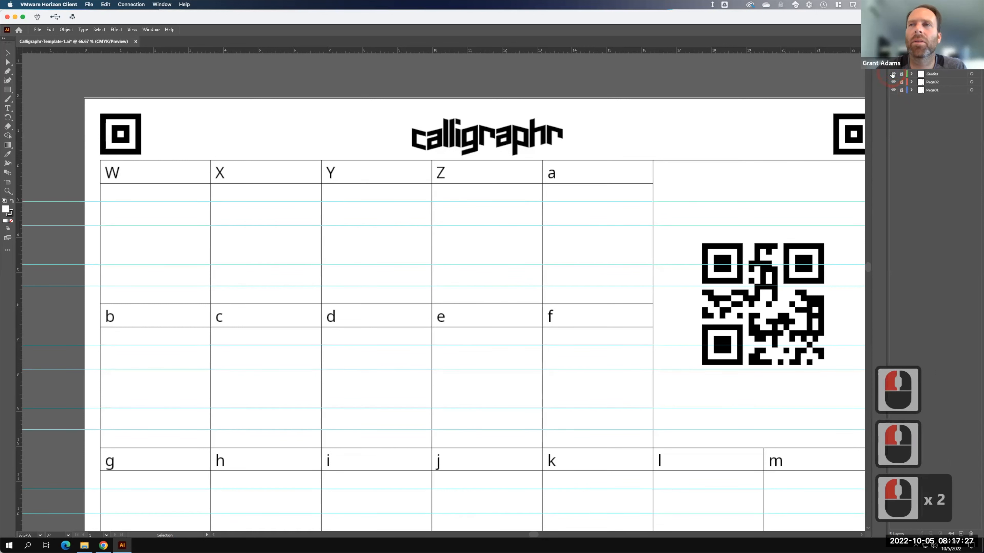
# Hide the Page02 layer and look over the character cells on the Page01 template underneath.
pyautogui.click(893, 83)
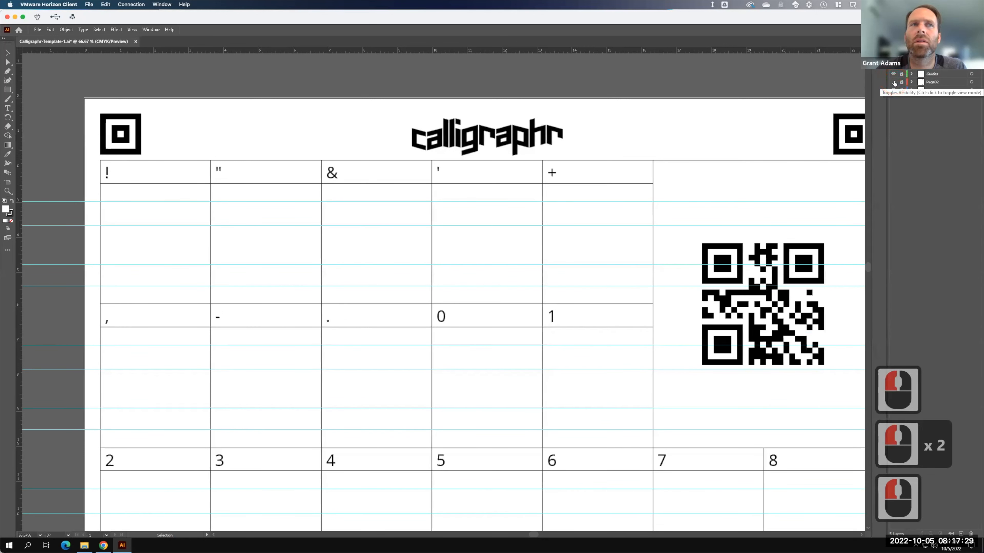
pyautogui.click(894, 82)
pyautogui.click(893, 83)
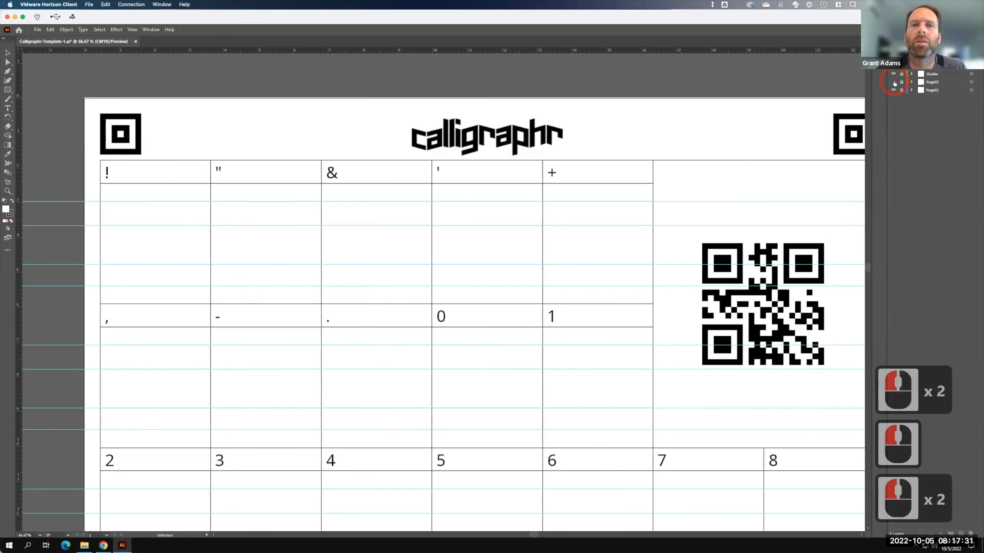
pyautogui.scroll(-20, 615, 321)
pyautogui.scroll(-10, 615, 324)
pyautogui.scroll(20, 614, 323)
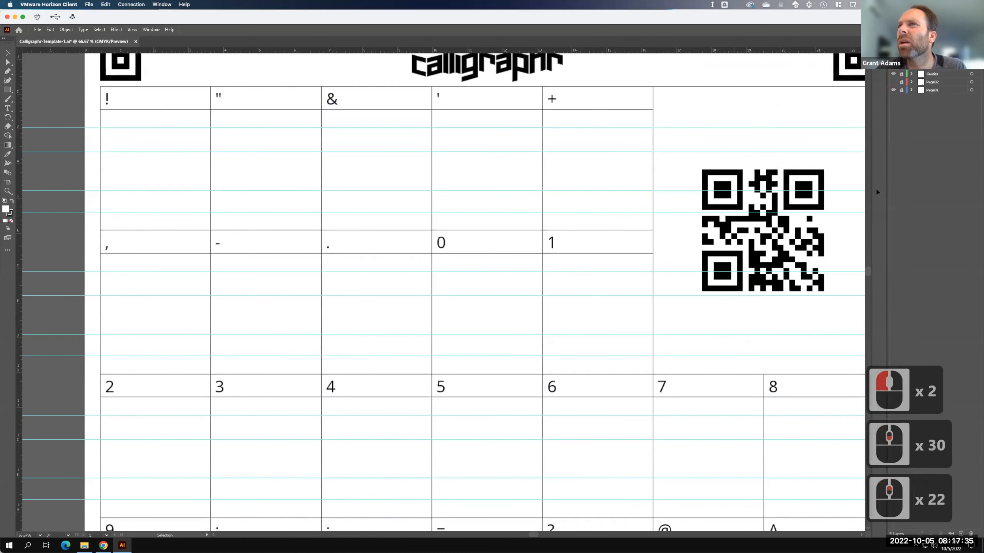
pyautogui.press('F15')
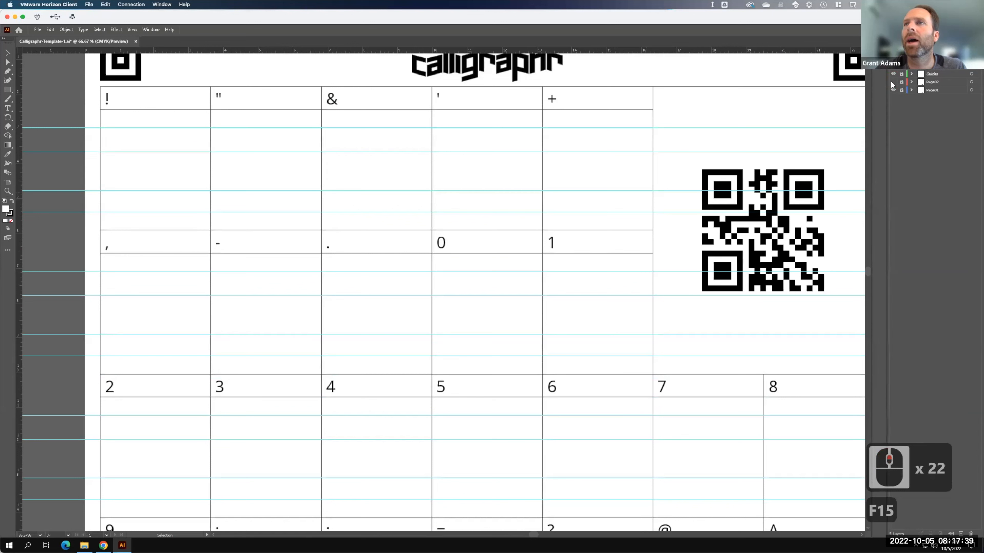
# Toggle the two template layers, leaving Page02 hidden and Page01 visible for drawing.
pyautogui.moveTo(892, 81); pyautogui.dragTo(893, 90)
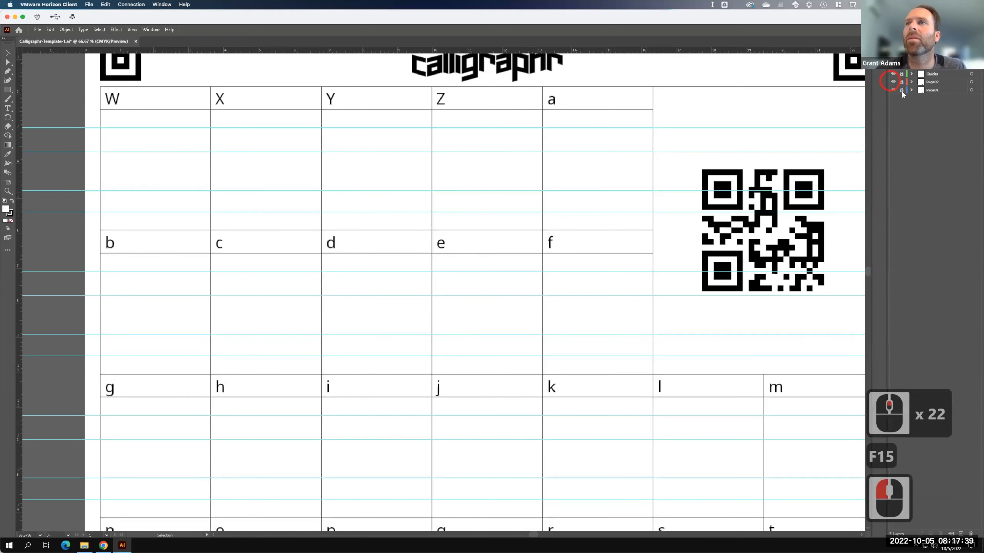
pyautogui.click(937, 90)
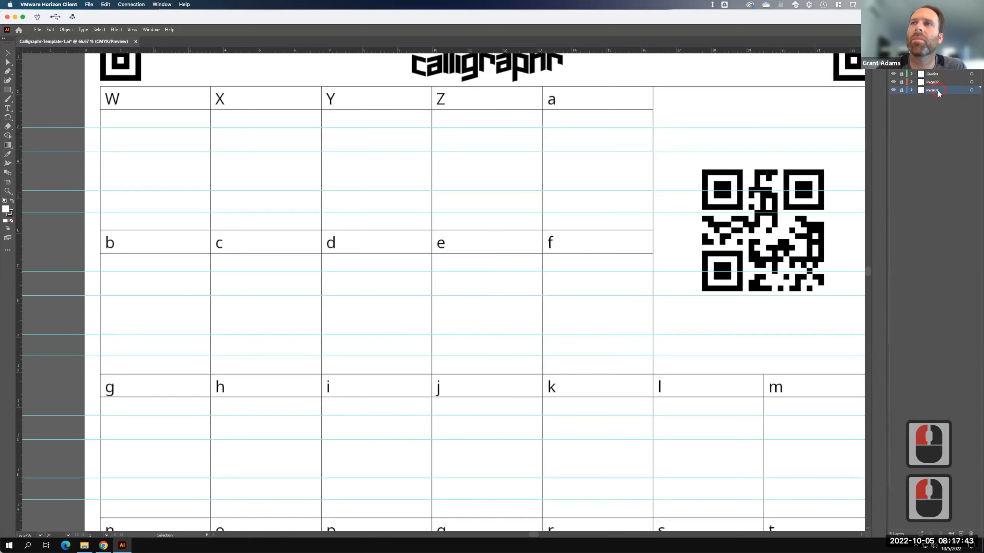
pyautogui.click(894, 91)
pyautogui.click(893, 81)
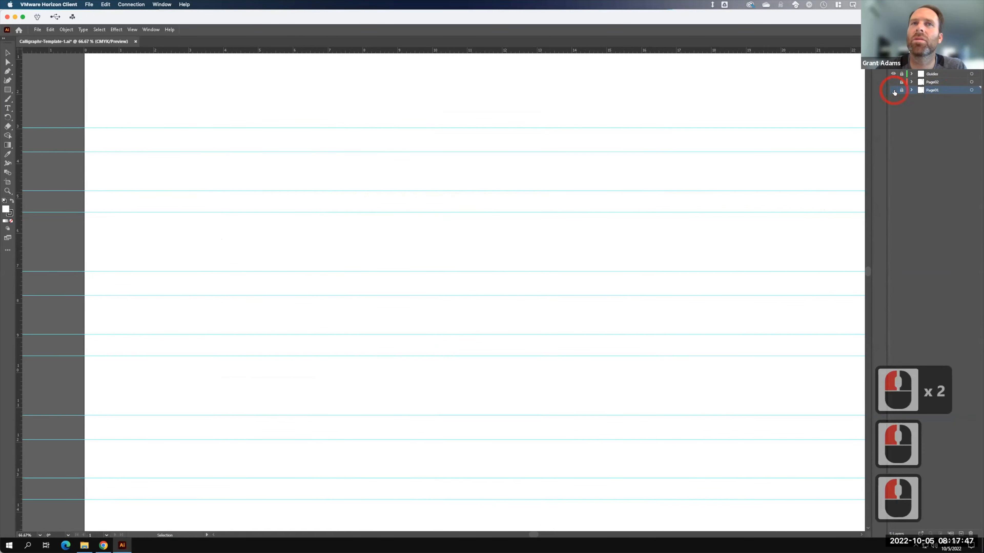
pyautogui.click(894, 90)
pyautogui.click(894, 91)
pyautogui.click(894, 90)
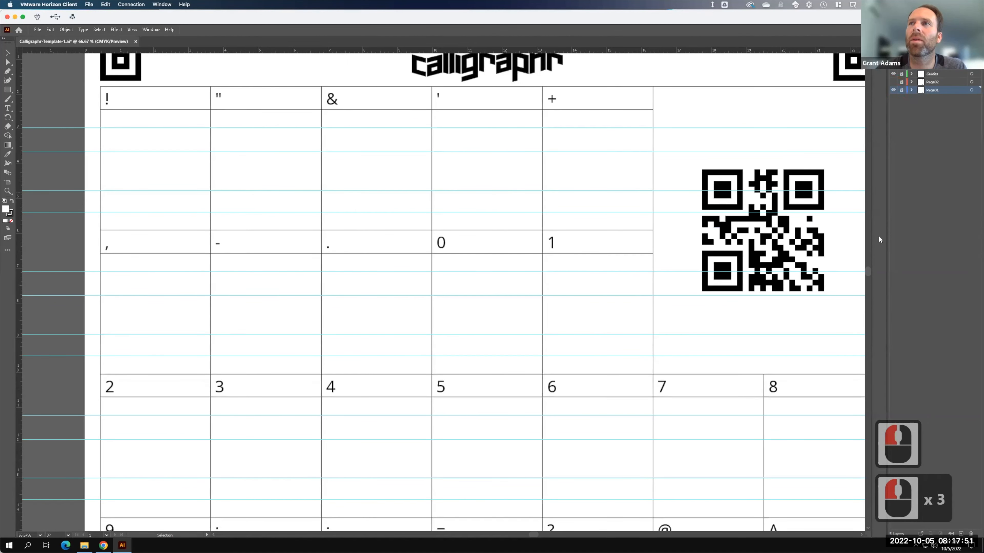
pyautogui.scroll(-6, 762, 292)
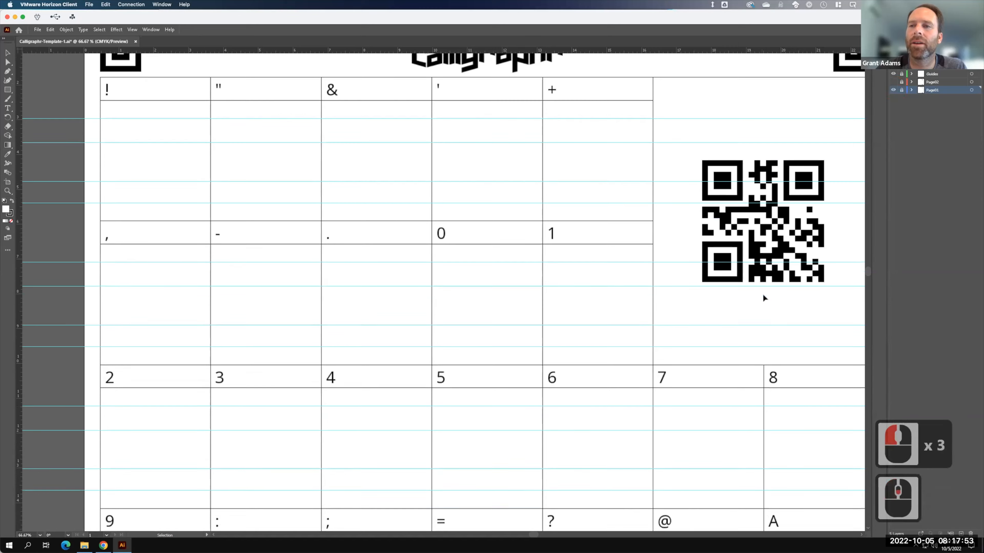
pyautogui.click(893, 81)
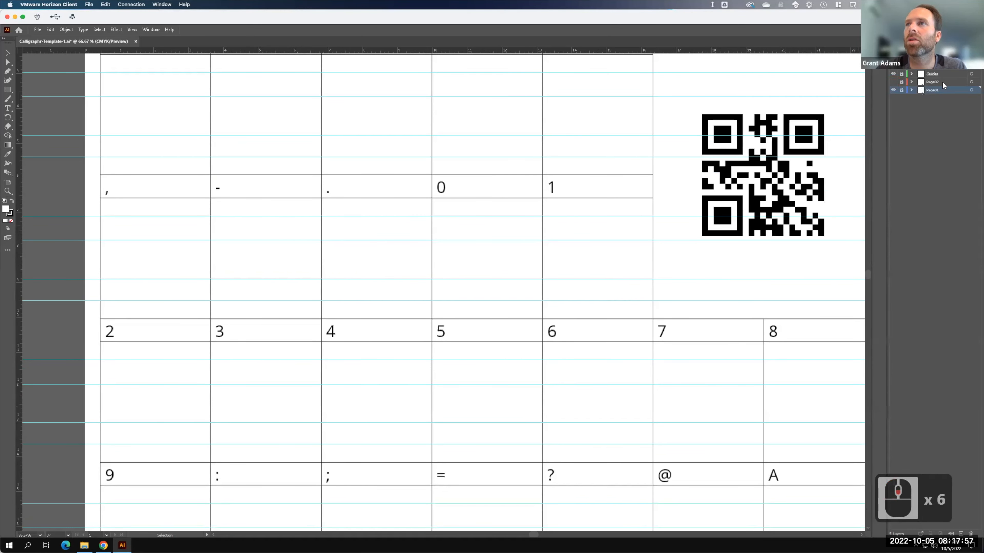
# Toggle the Guides layer's visibility to check its effect and select the layer above it.
pyautogui.click(893, 74)
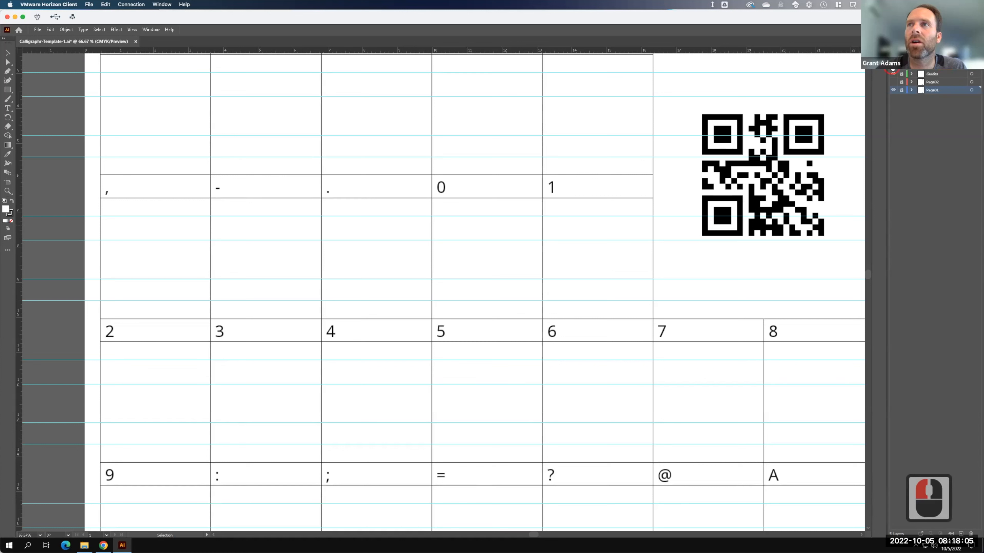
pyautogui.click(893, 73)
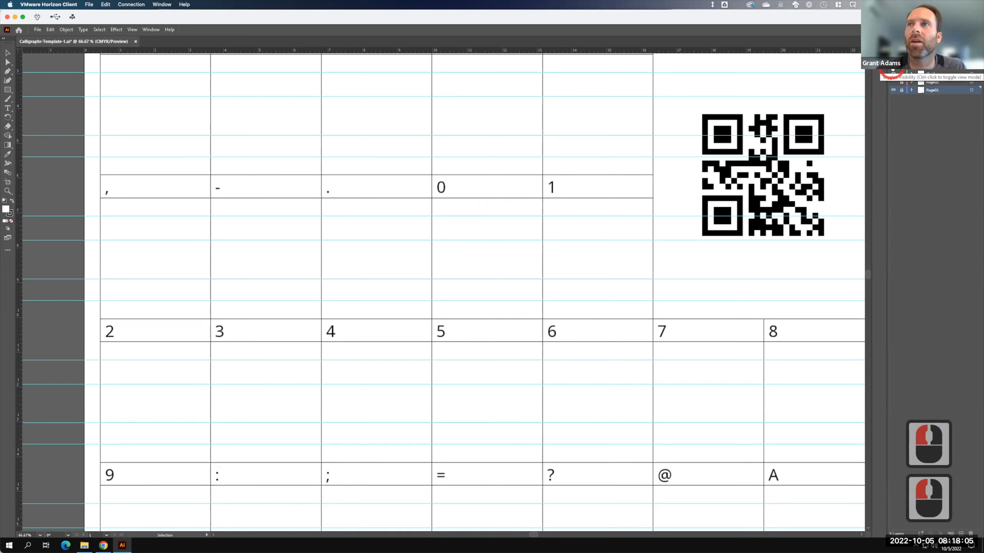
pyautogui.click(954, 71)
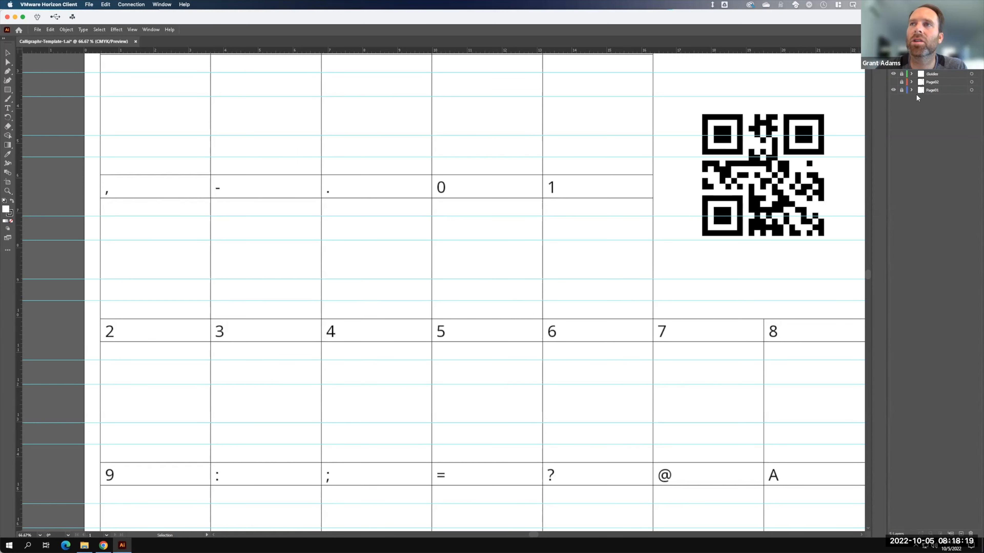
# Try the Pen tool on the locked Page01 layer in the hyphen cell, and make the layer above Guides active instead.
pyautogui.click(932, 93)
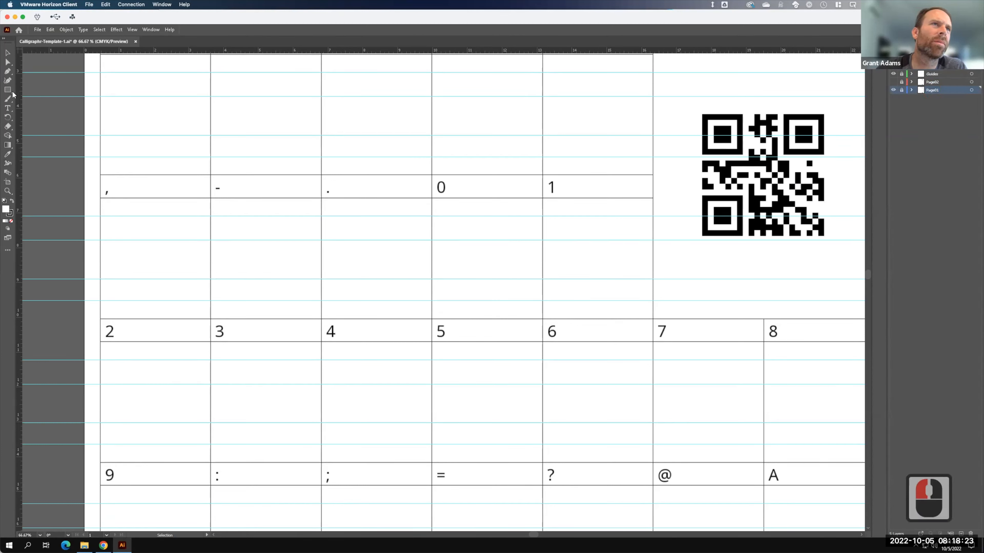
pyautogui.click(7, 72)
pyautogui.click(257, 237)
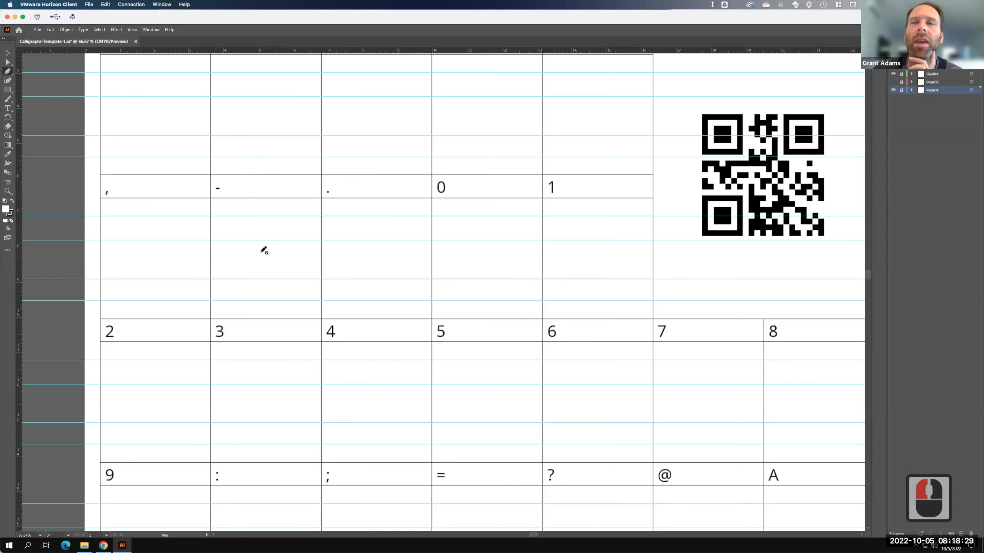
pyautogui.click(948, 69)
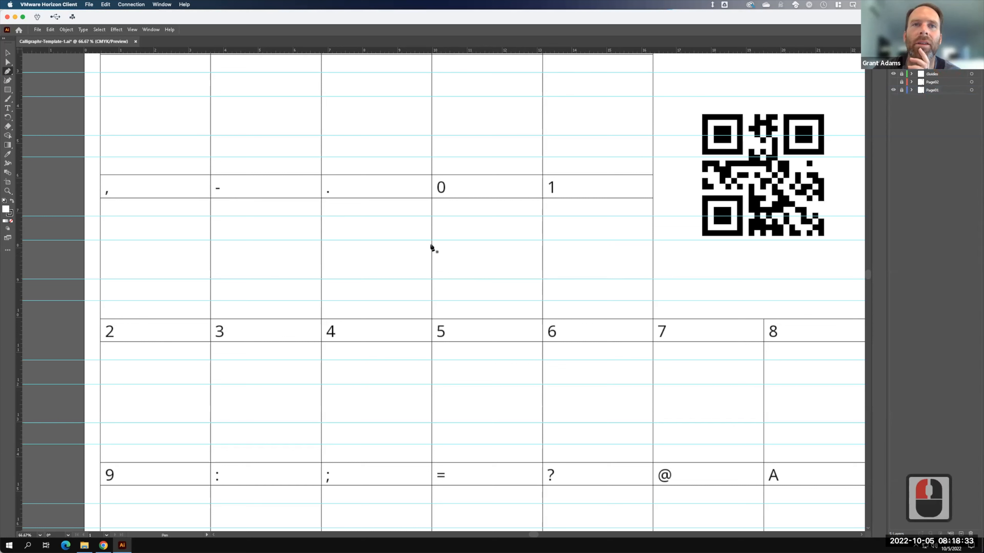
# Draw the letter A's two legs in the A cell with the Pen tool, base line to cap height and back, and remove the fill.
pyautogui.press('F15')
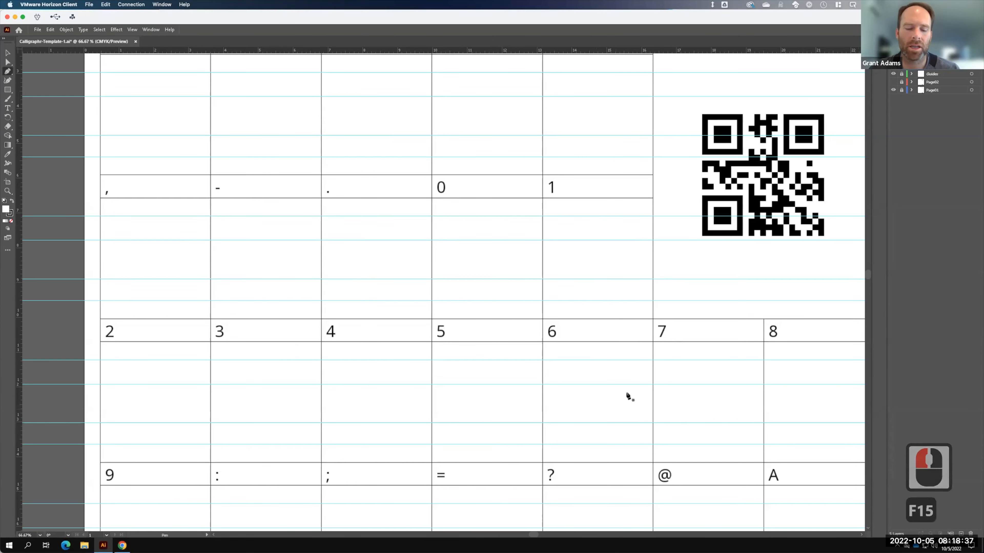
pyautogui.press('space')
pyautogui.moveTo(749, 410); pyautogui.dragTo(462, 144)
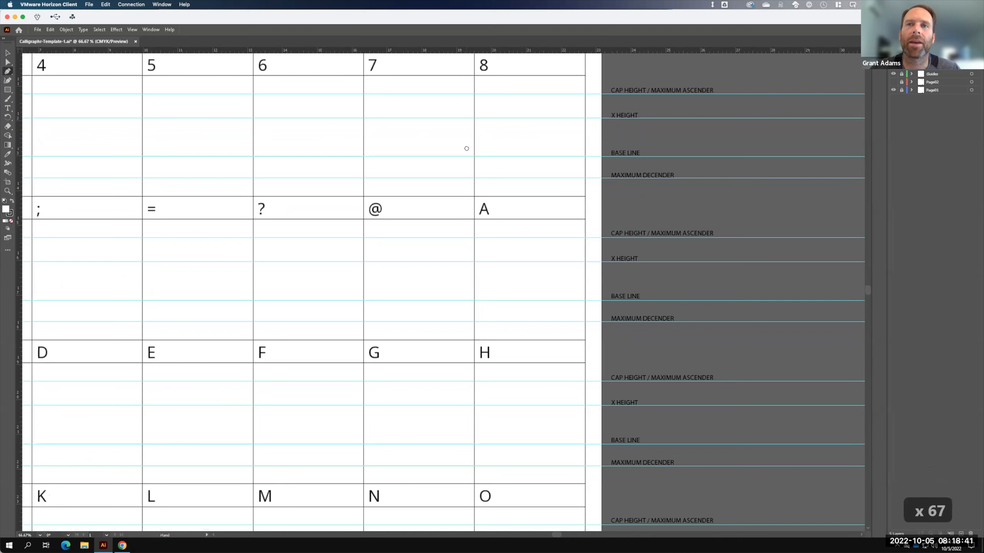
pyautogui.click(9, 72)
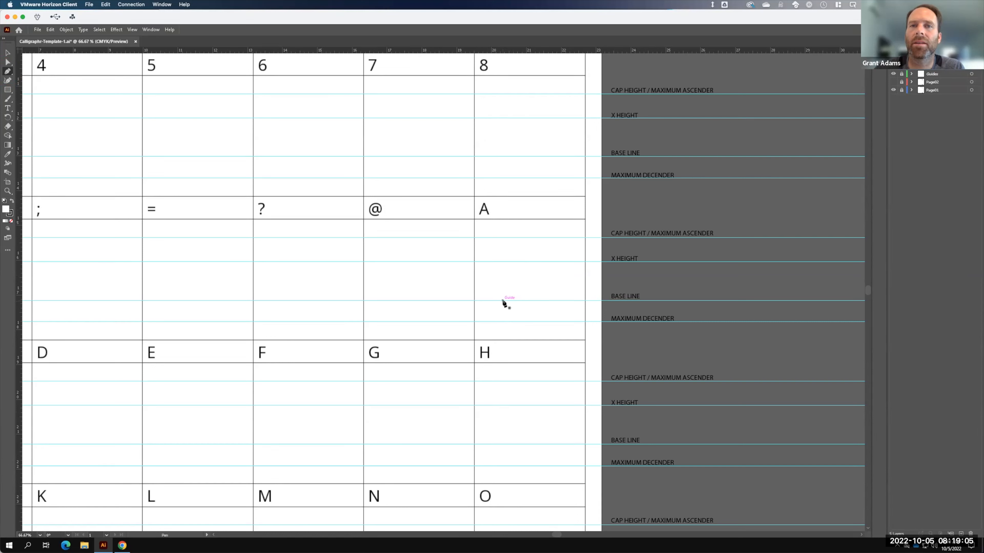
pyautogui.moveTo(502, 301); pyautogui.dragTo(515, 273)
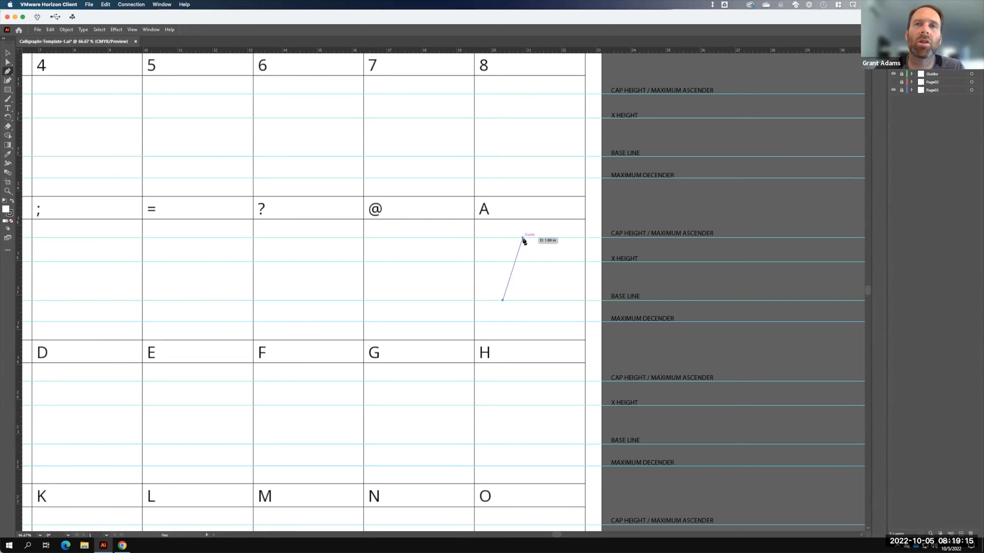
pyautogui.click(523, 238)
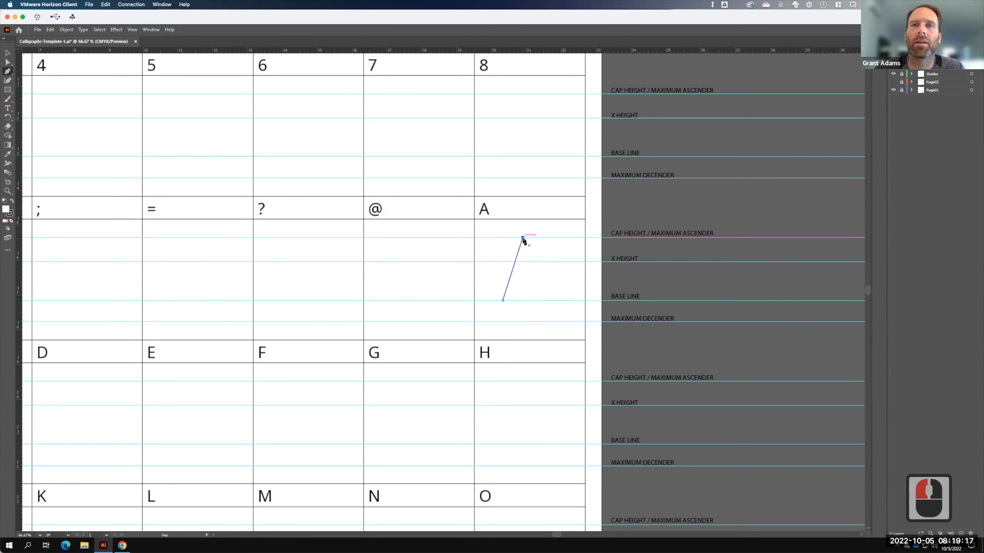
pyautogui.click(546, 301)
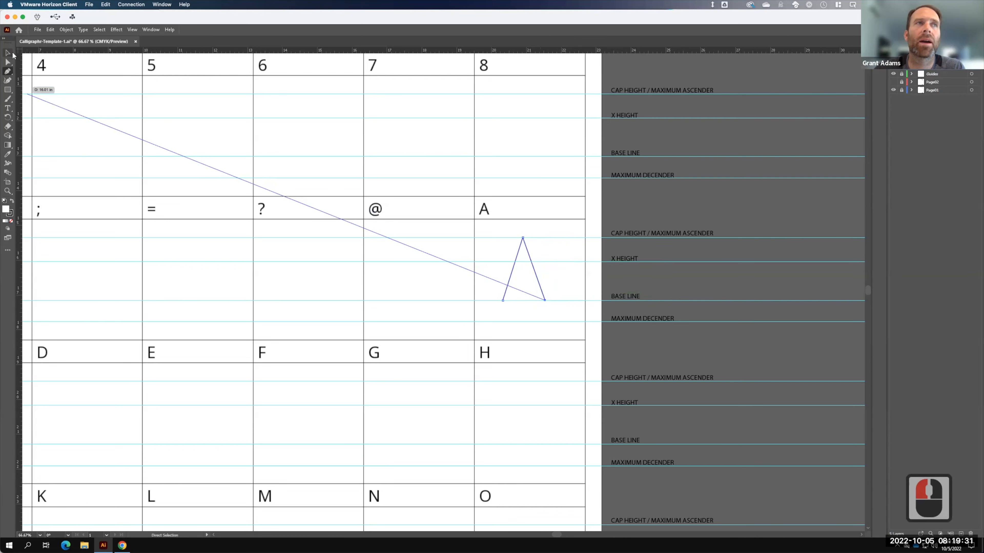
pyautogui.click(13, 54)
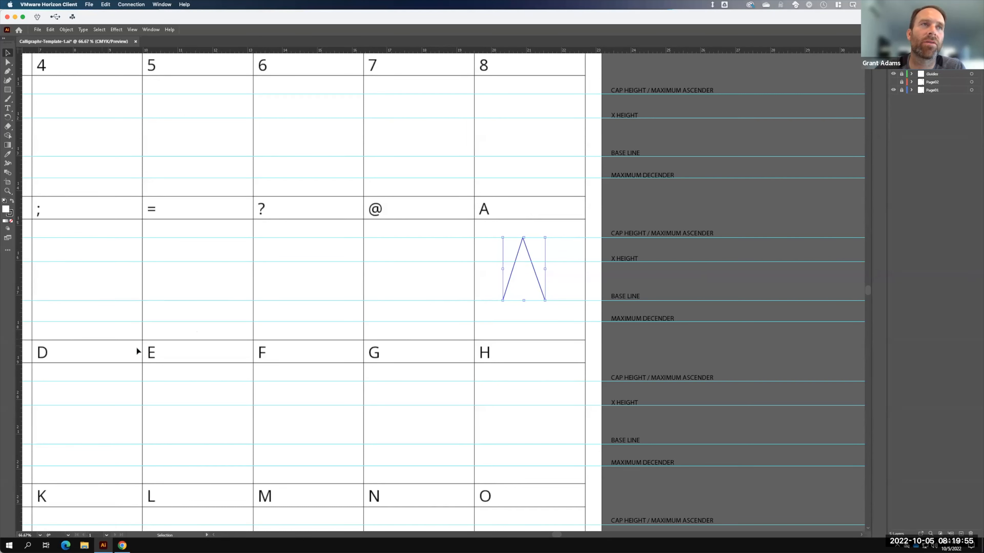
pyautogui.click(11, 220)
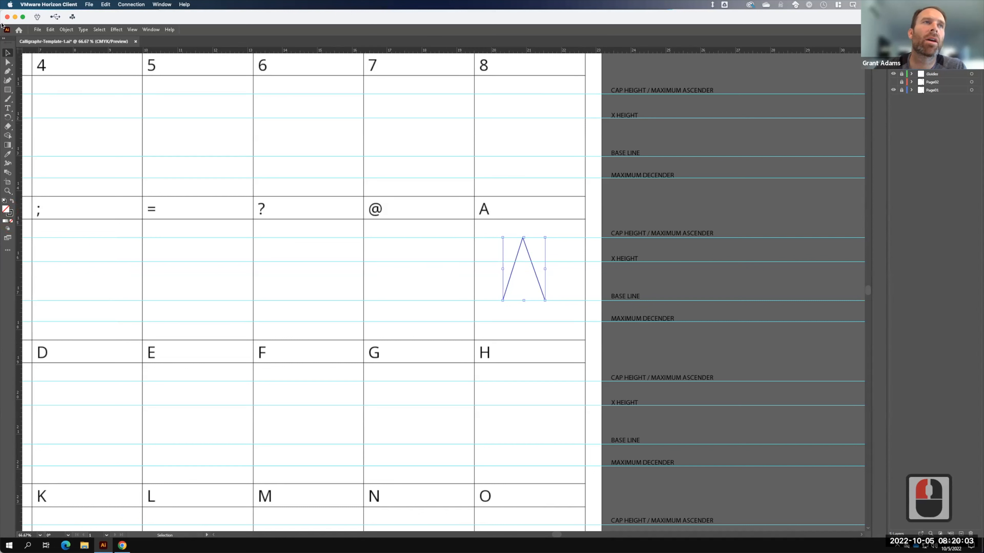
# Try to start the A's crossbar directly on its left leg with the Pen tool, and deselect the legs.
pyautogui.click(9, 71)
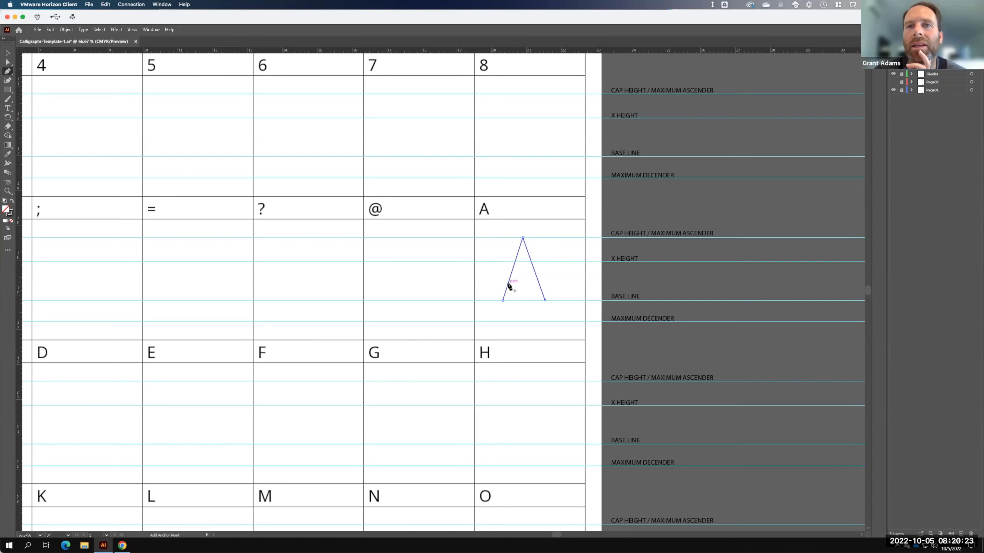
pyautogui.click(507, 284)
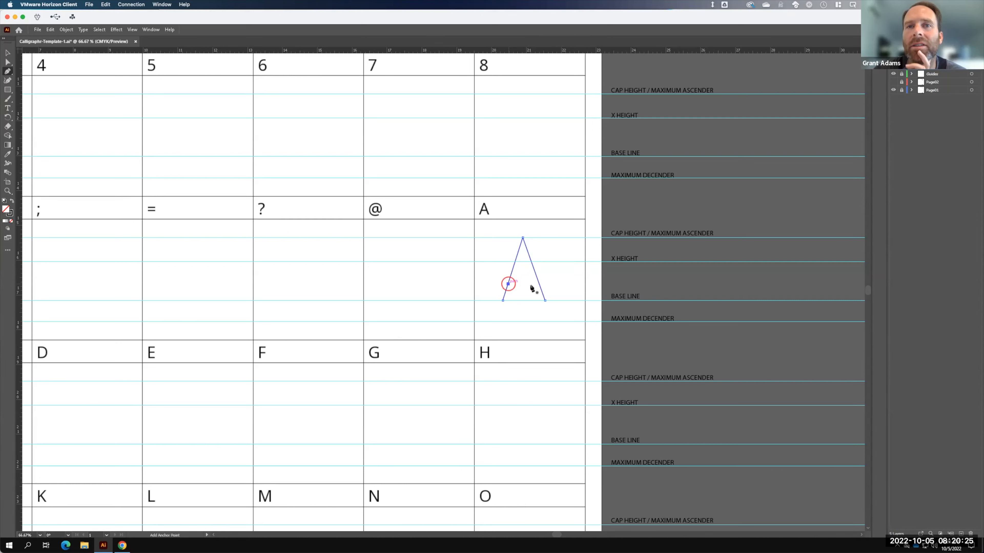
pyautogui.click(540, 287)
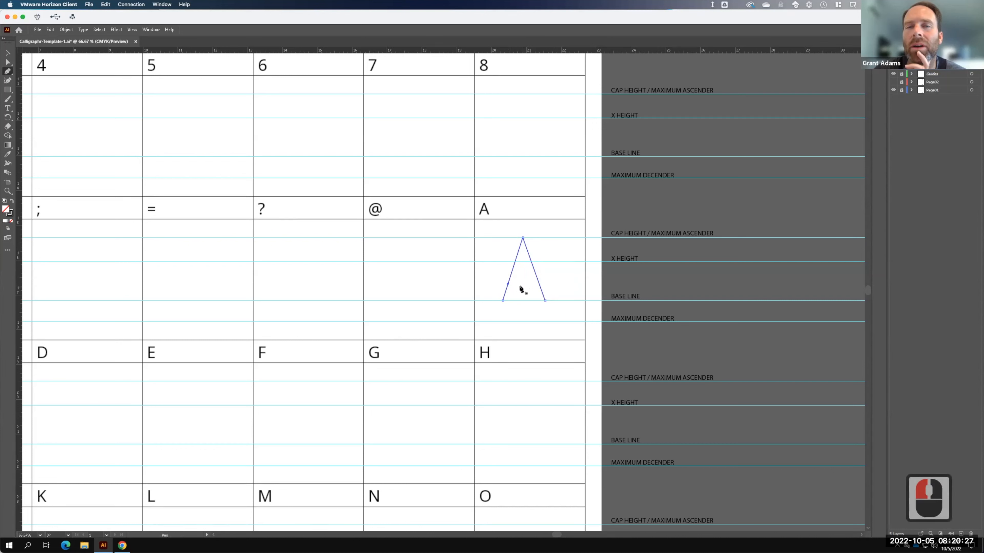
pyautogui.click(13, 53)
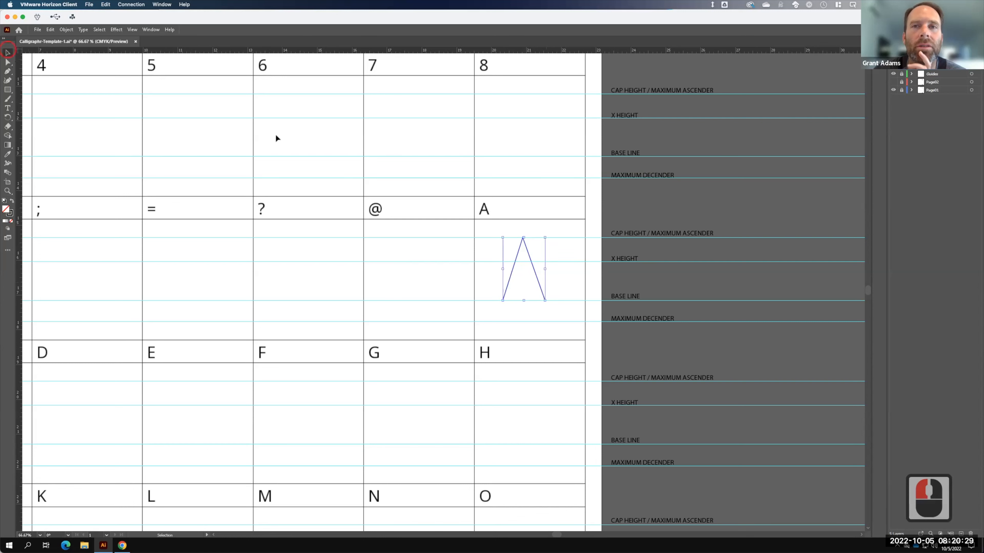
pyautogui.click(545, 246)
# Draw a horizontal crossbar for the A with the Pen tool, from just outside the left leg to the right leg.
pyautogui.click(8, 71)
pyautogui.press('F15')
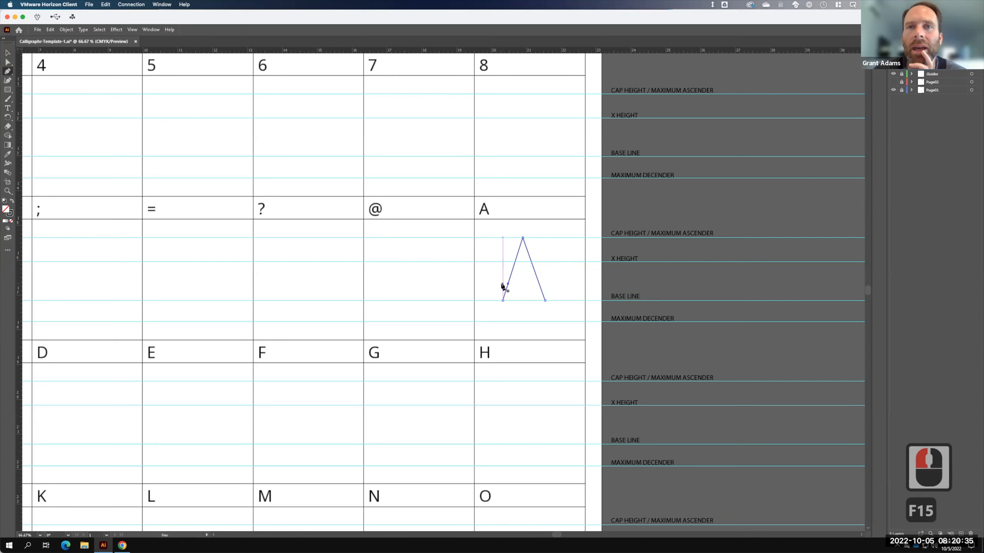
pyautogui.click(502, 284)
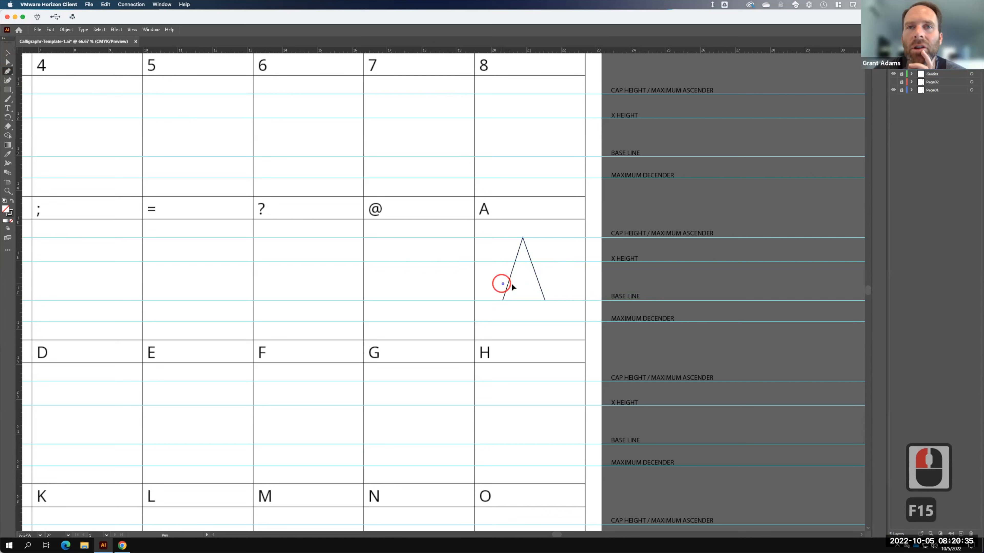
pyautogui.click(538, 284)
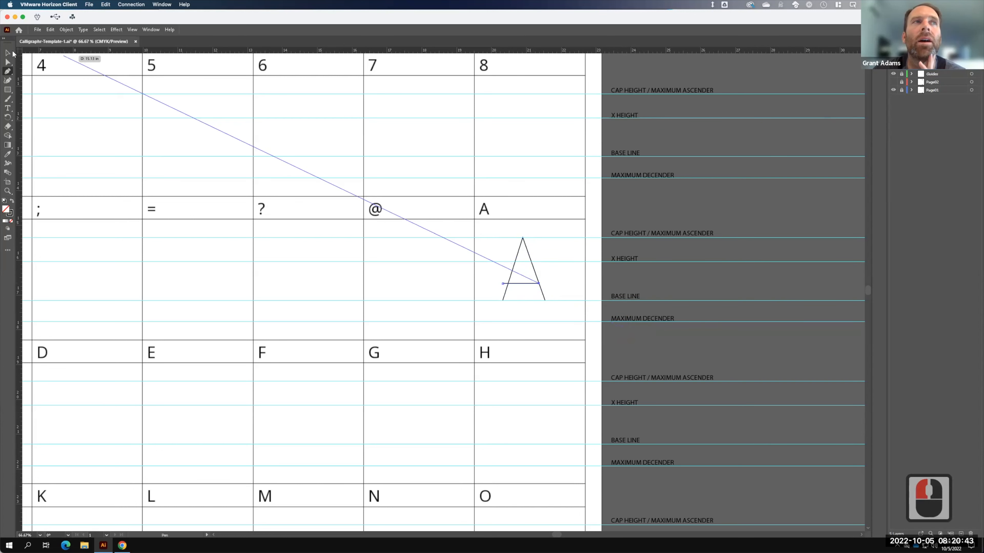
pyautogui.click(13, 52)
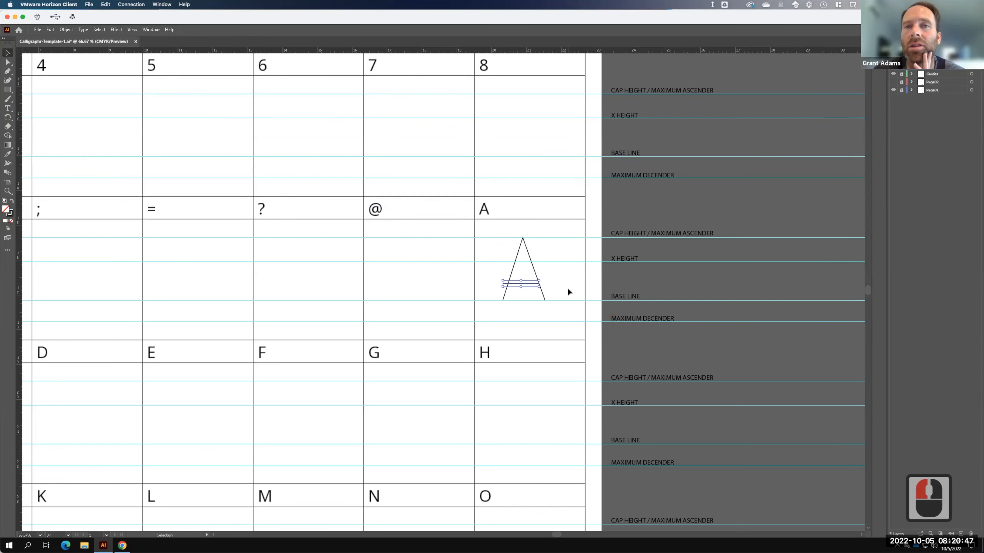
# Shorten the A's crossbar from its left end so that it meets the left leg.
pyautogui.click(550, 286)
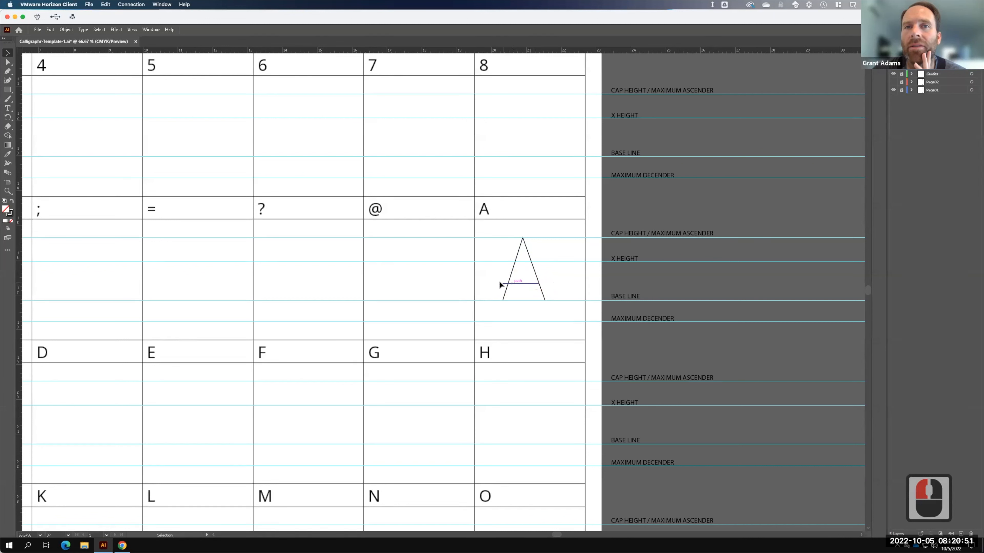
pyautogui.click(527, 282)
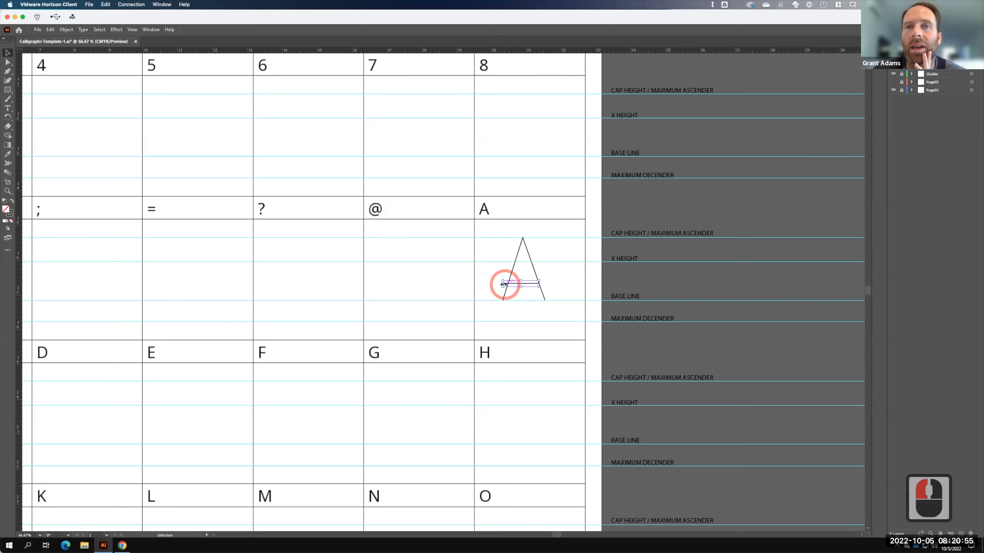
pyautogui.moveTo(502, 284); pyautogui.dragTo(504, 285)
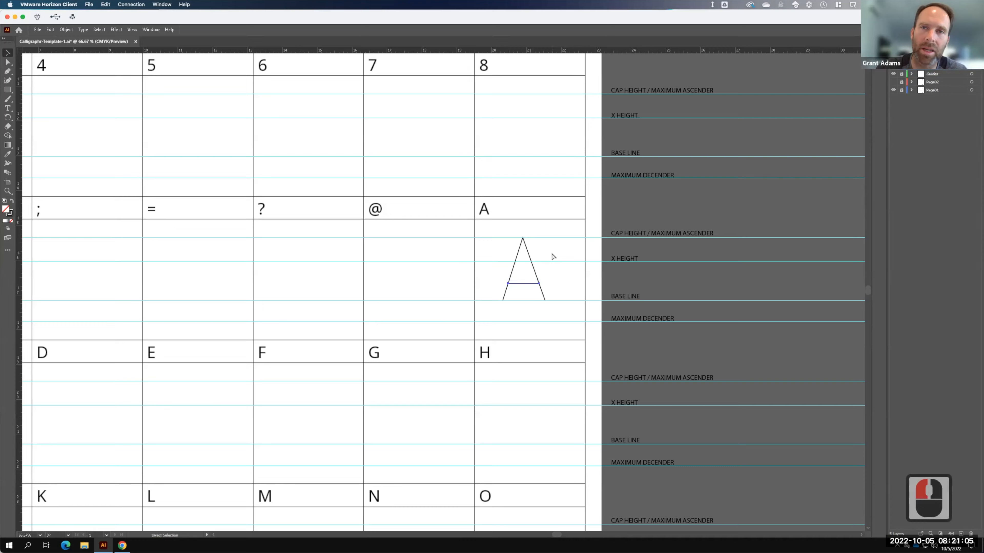
# Draw a second horizontal bar above the A's crossbar with the Pen tool, from outside the left leg to the right leg.
pyautogui.hotkey('ctrl', '=')
pyautogui.hotkey('ctrl', '=')
pyautogui.hotkey('ctrl', '=')
pyautogui.hotkey('ctrl', '=')
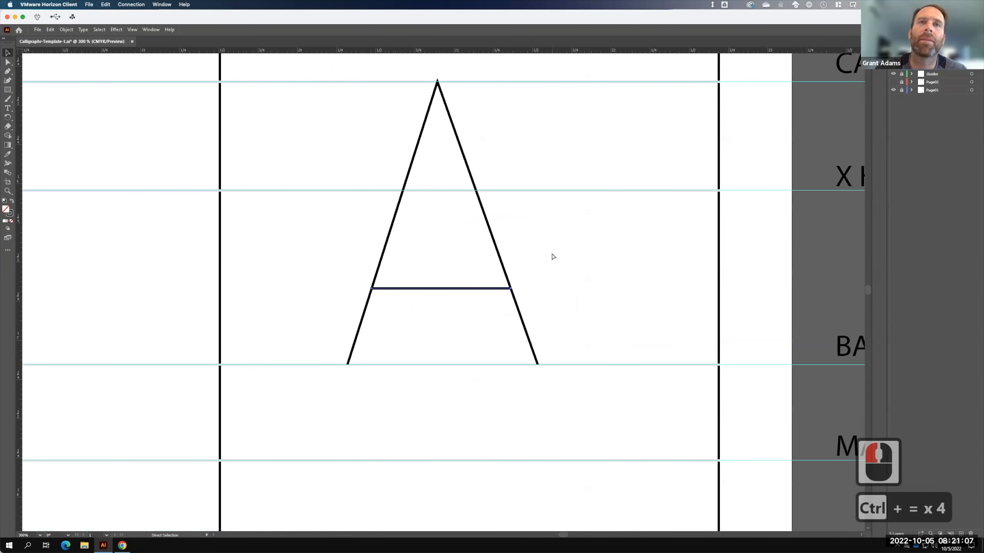
pyautogui.click(567, 270)
pyautogui.click(346, 285)
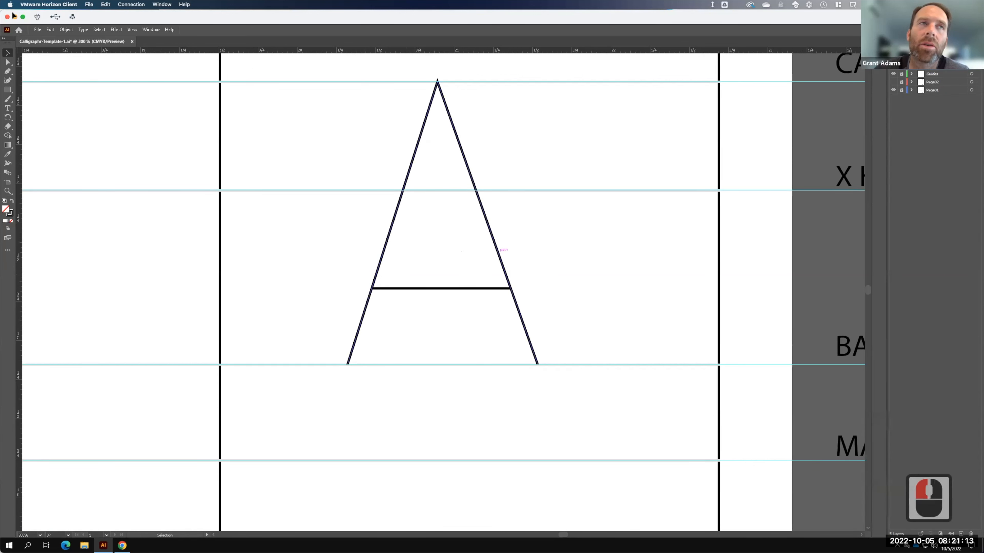
pyautogui.click(10, 70)
pyautogui.click(353, 295)
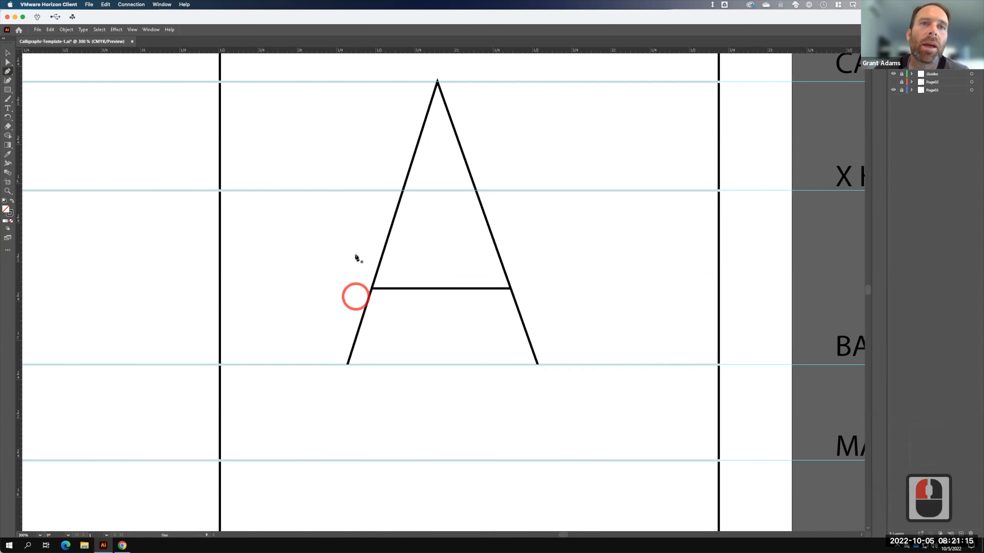
pyautogui.click(348, 262)
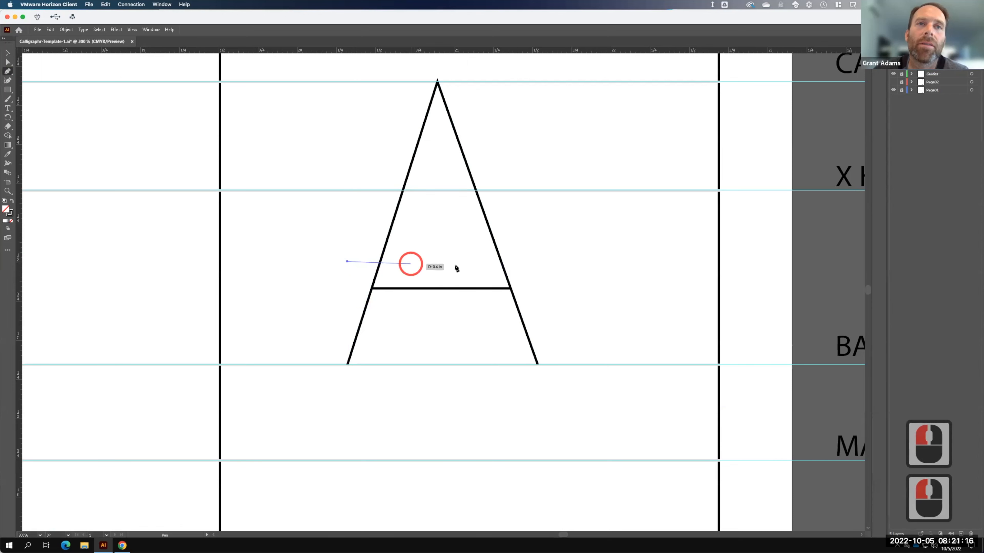
pyautogui.click(501, 262)
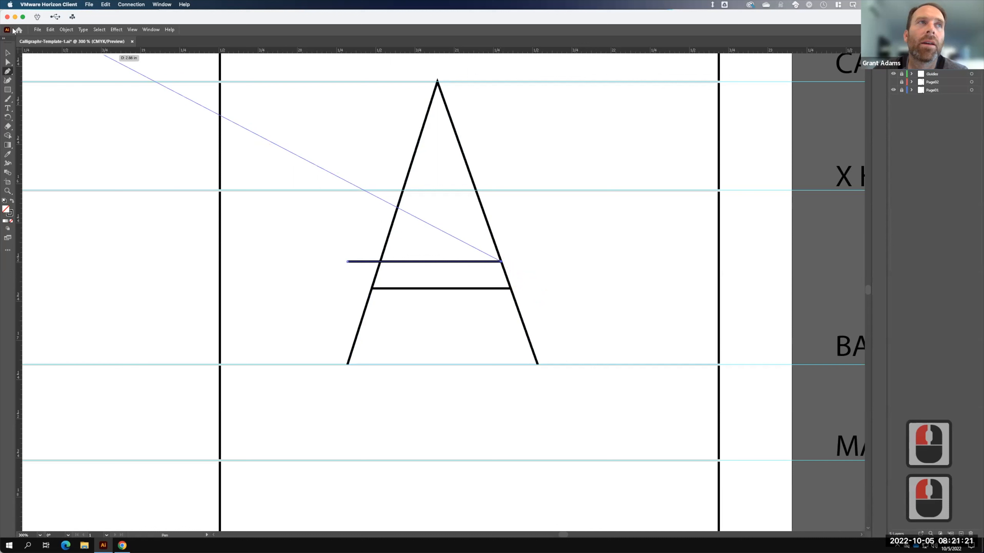
# Shorten the upper bar to about 0.78 in at the left leg, and stretch it back past the leg to about 1.1 in.
pyautogui.click(7, 53)
pyautogui.click(358, 237)
pyautogui.click(344, 264)
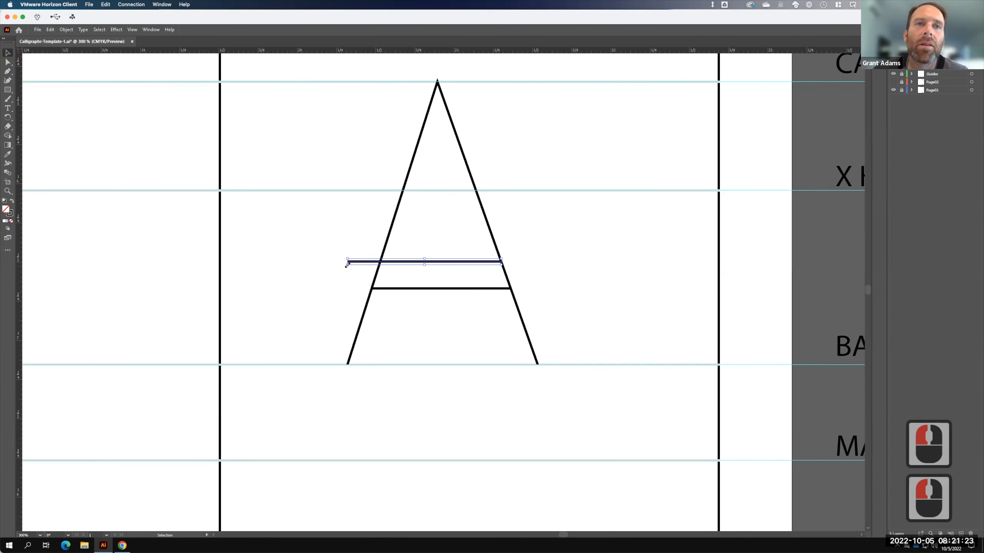
pyautogui.moveTo(345, 262); pyautogui.dragTo(381, 262)
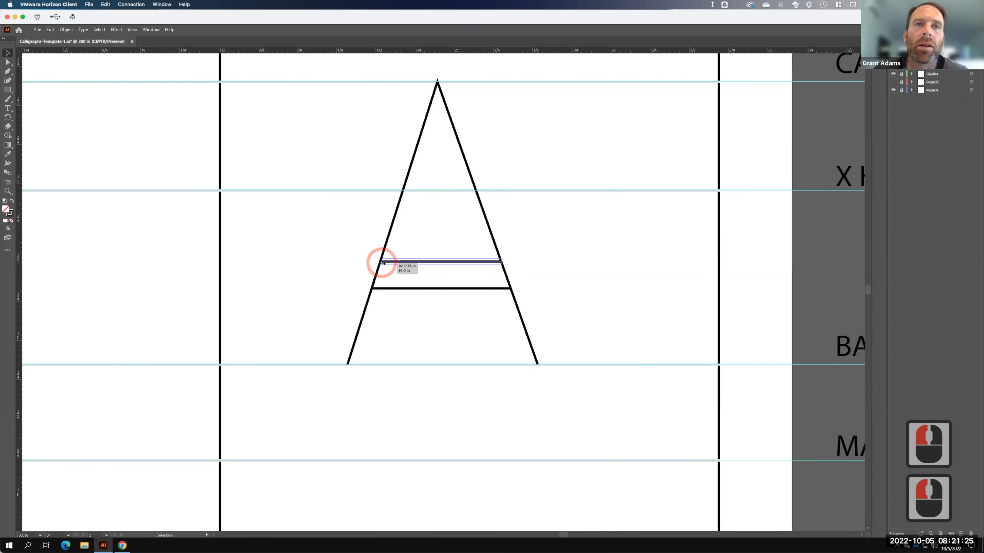
pyautogui.moveTo(381, 263); pyautogui.dragTo(382, 262)
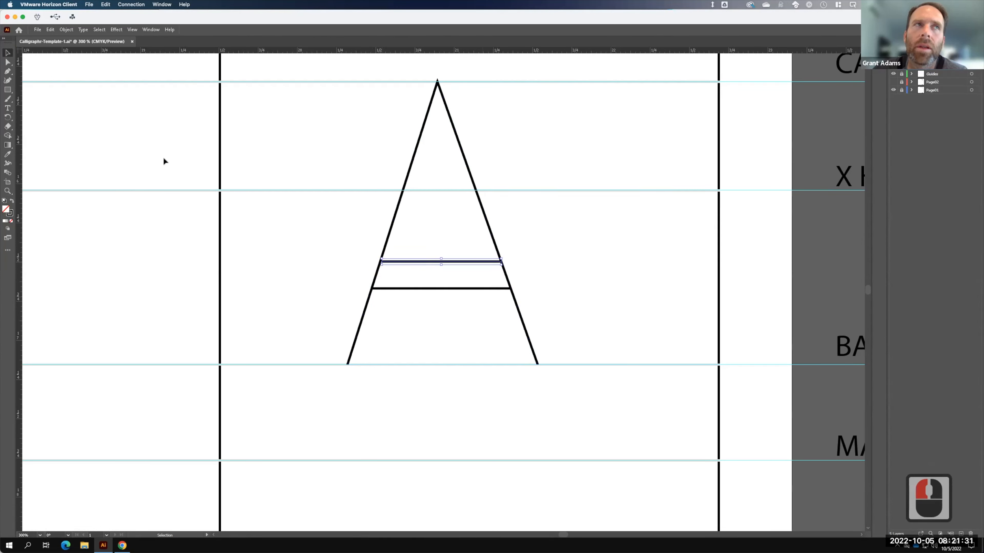
pyautogui.press('F15')
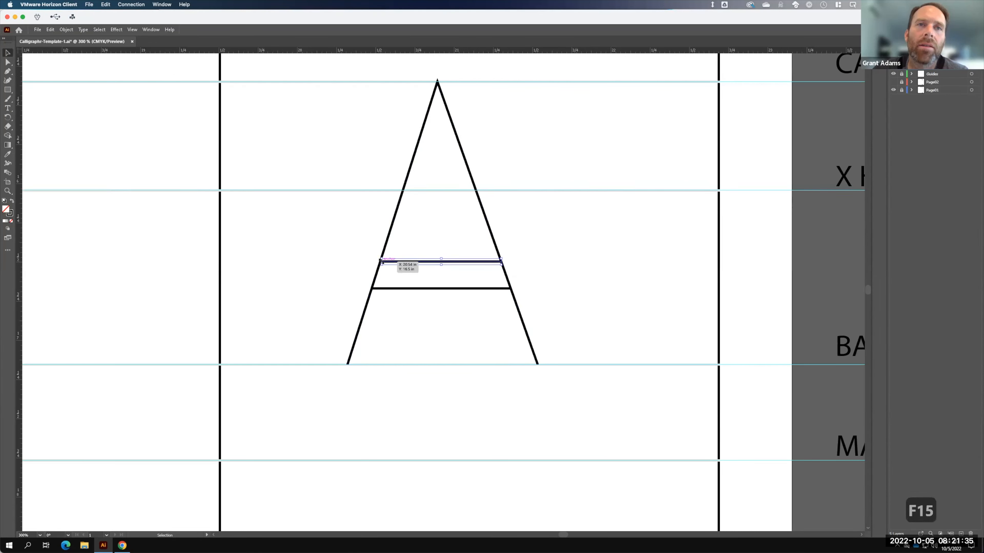
pyautogui.moveTo(381, 262); pyautogui.dragTo(329, 260)
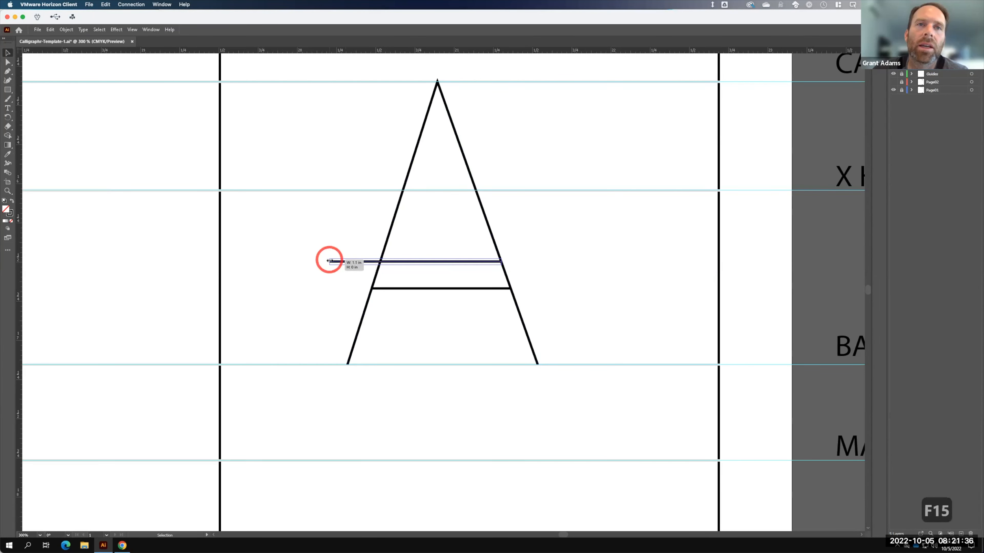
# Move only the upper bar's left end point onto the A's left leg with Direct Selection, and deselect the bar.
pyautogui.click(13, 64)
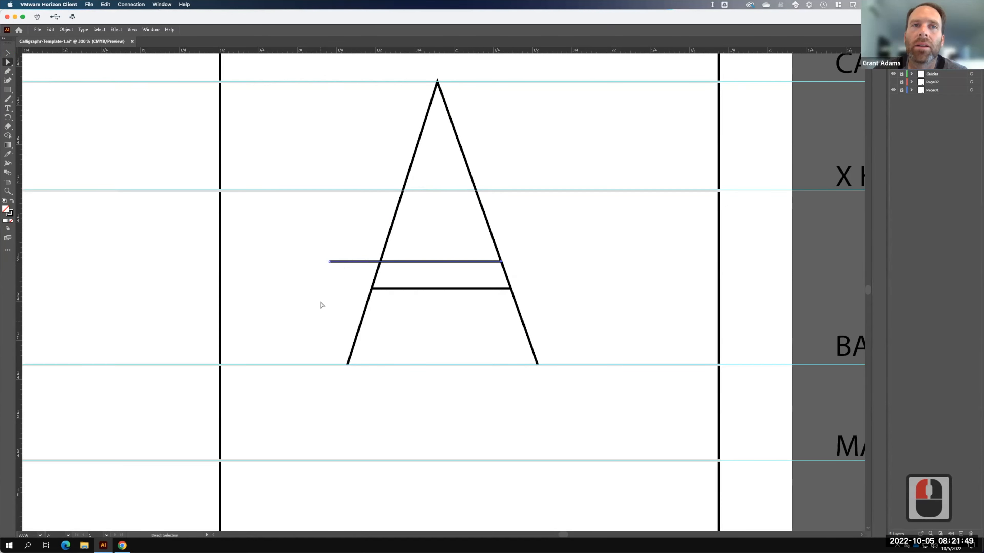
pyautogui.click(329, 262)
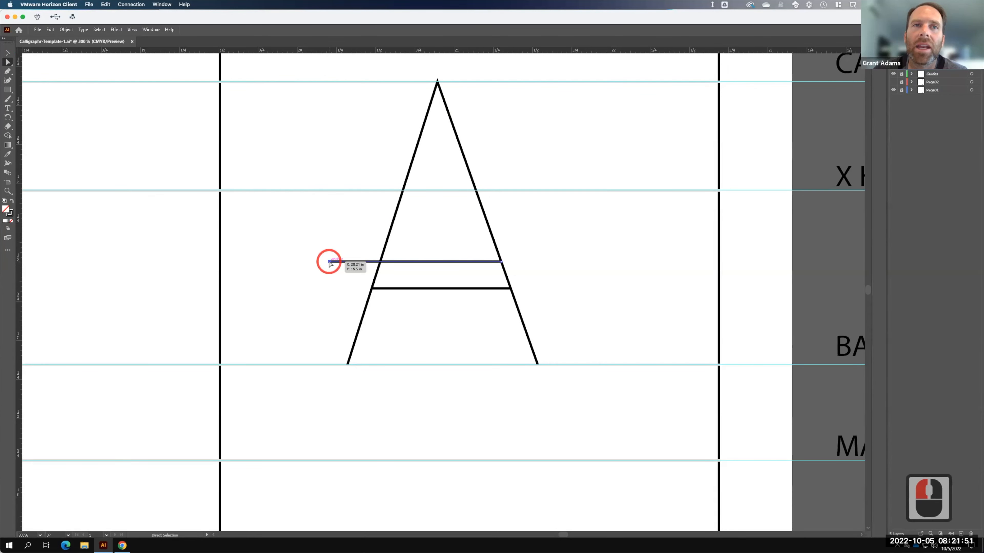
pyautogui.moveTo(330, 263); pyautogui.dragTo(381, 262)
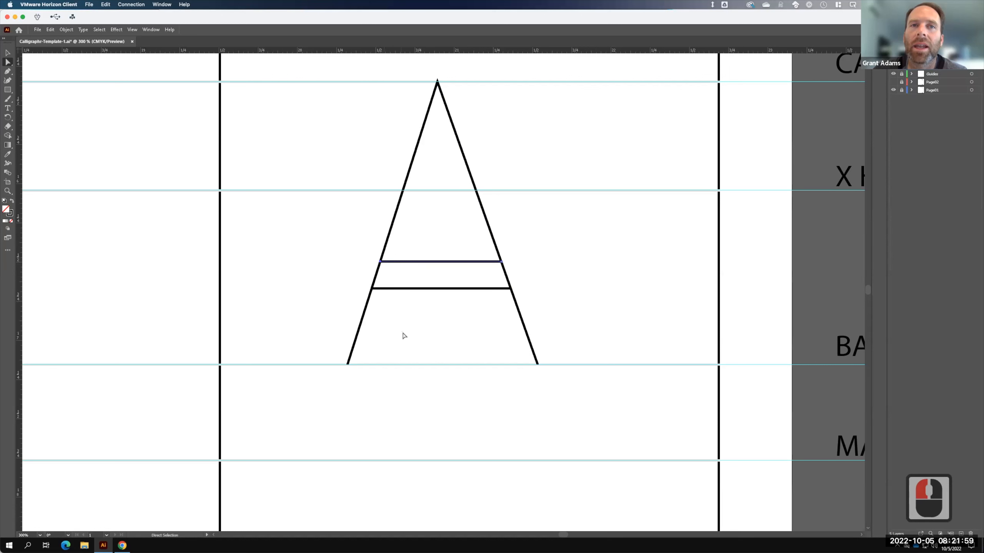
pyautogui.click(587, 414)
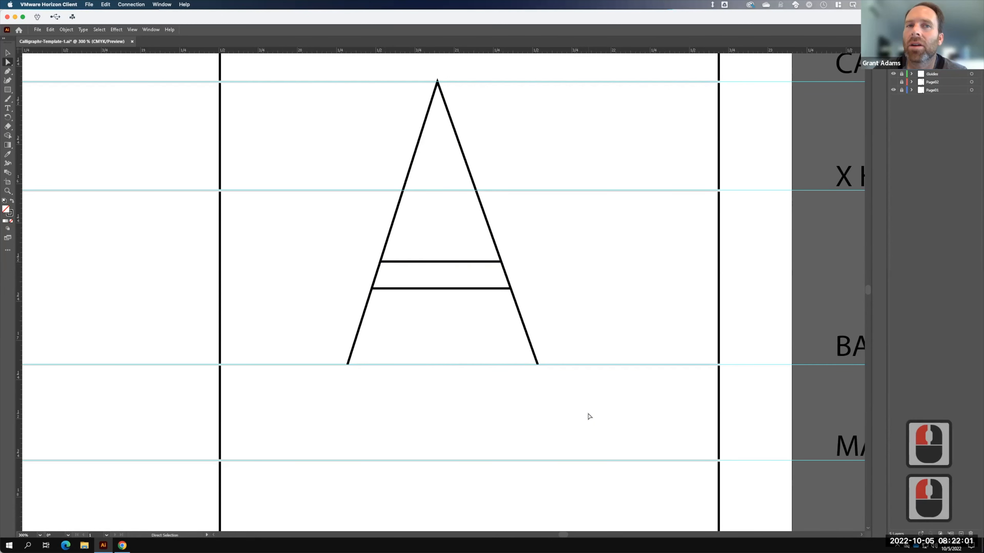
# Delete the A's upper horizontal bar, keeping only the lower crossbar.
pyautogui.click(449, 263)
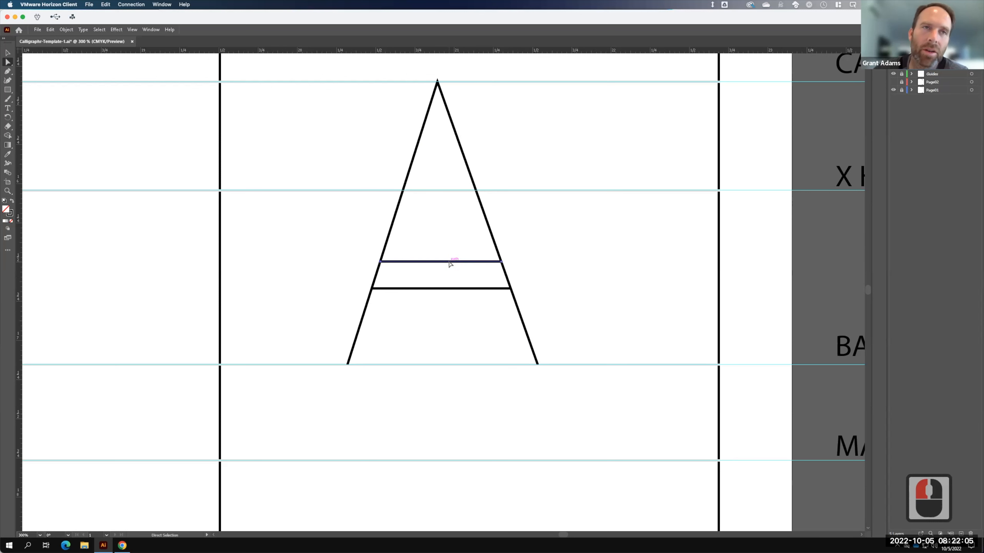
pyautogui.click(11, 53)
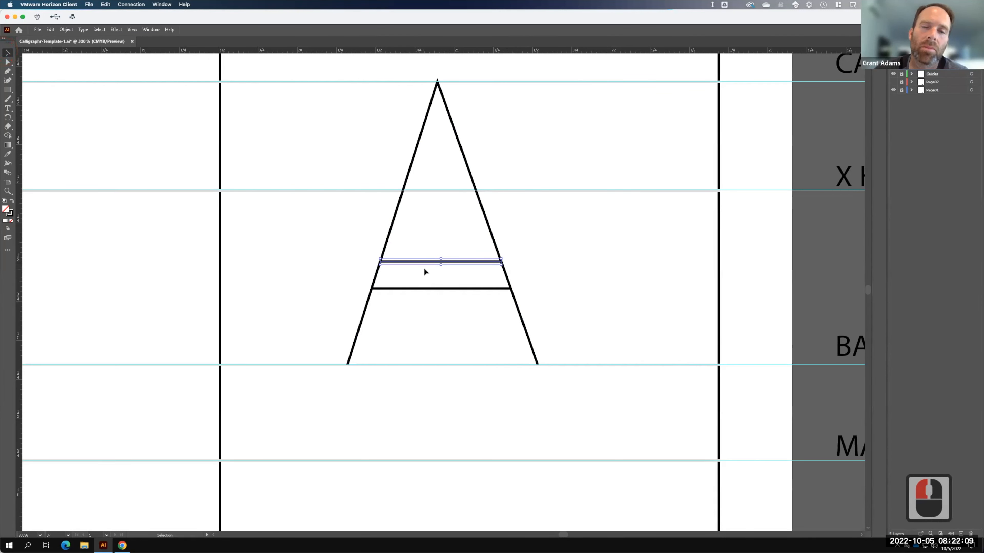
pyautogui.press('BackSpace')
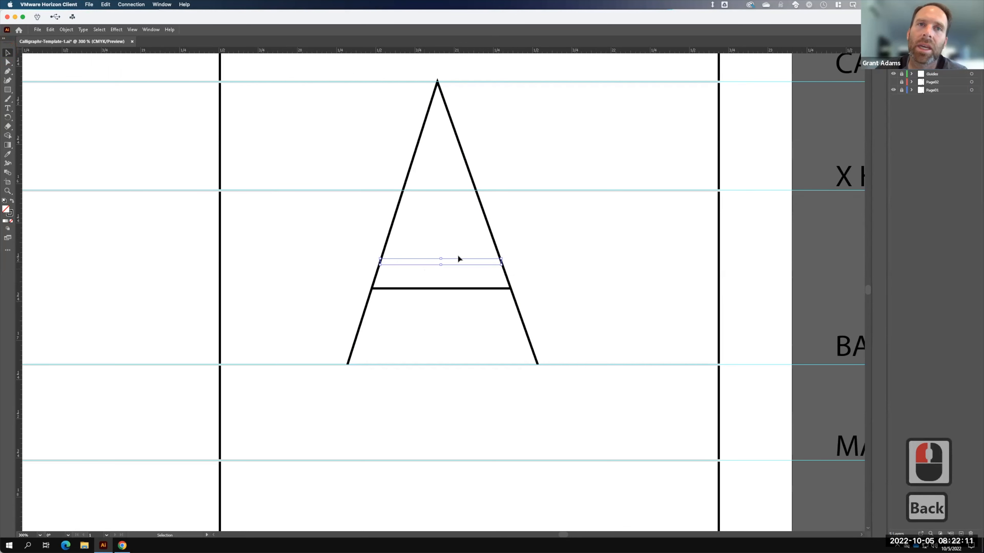
pyautogui.press('BackSpace')
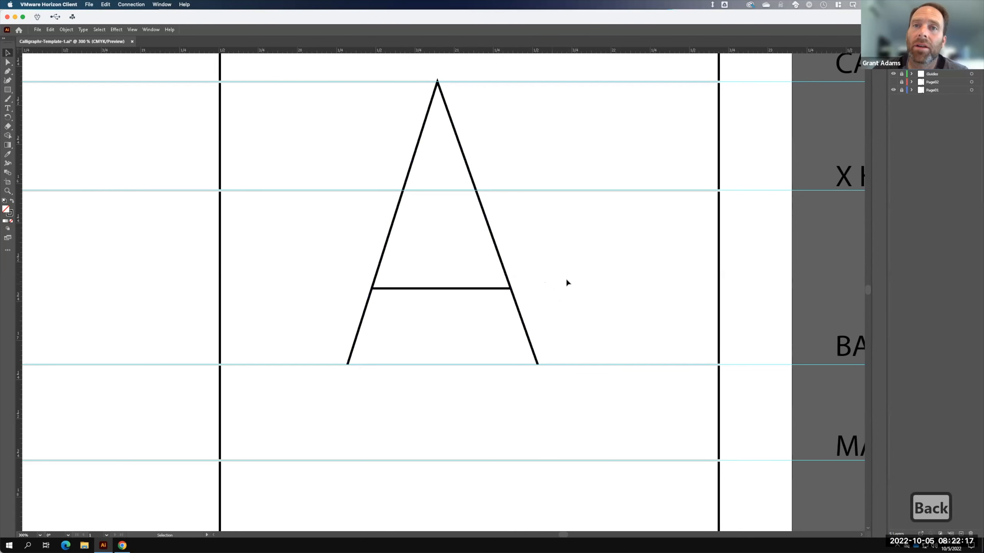
# Set the stroke weight of all of the A's lines to 4 pt and deselect them.
pyautogui.moveTo(578, 273); pyautogui.dragTo(348, 321)
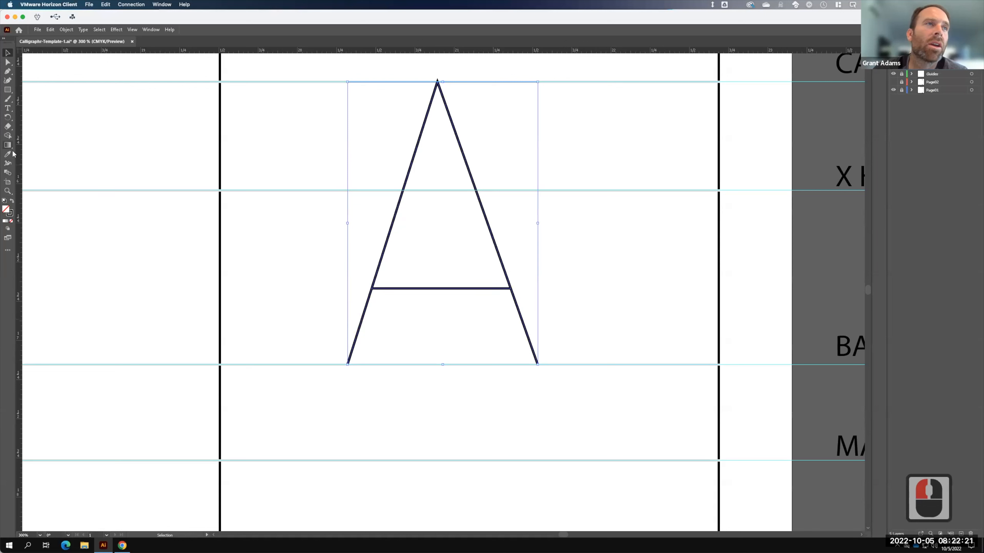
pyautogui.click(899, 50)
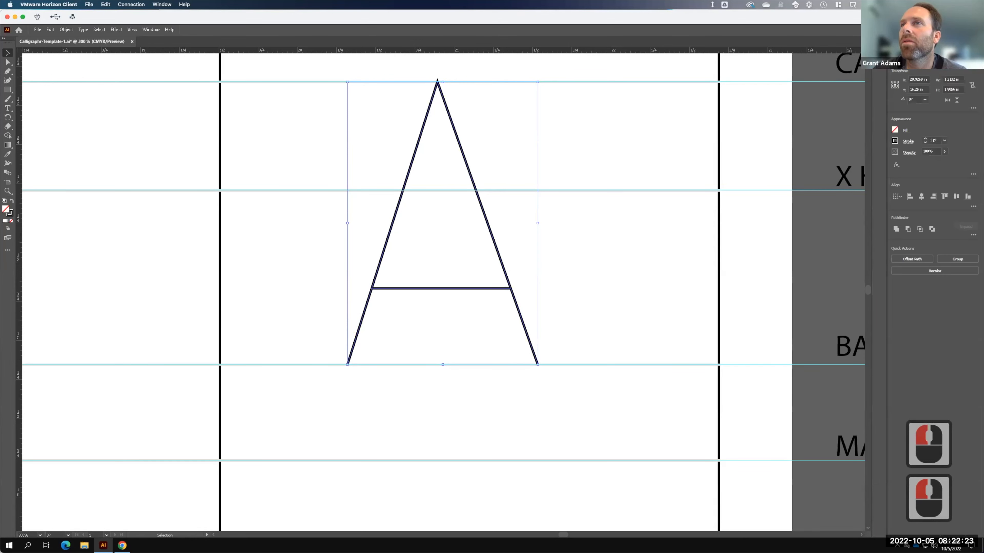
pyautogui.click(925, 140)
pyautogui.click(925, 140)
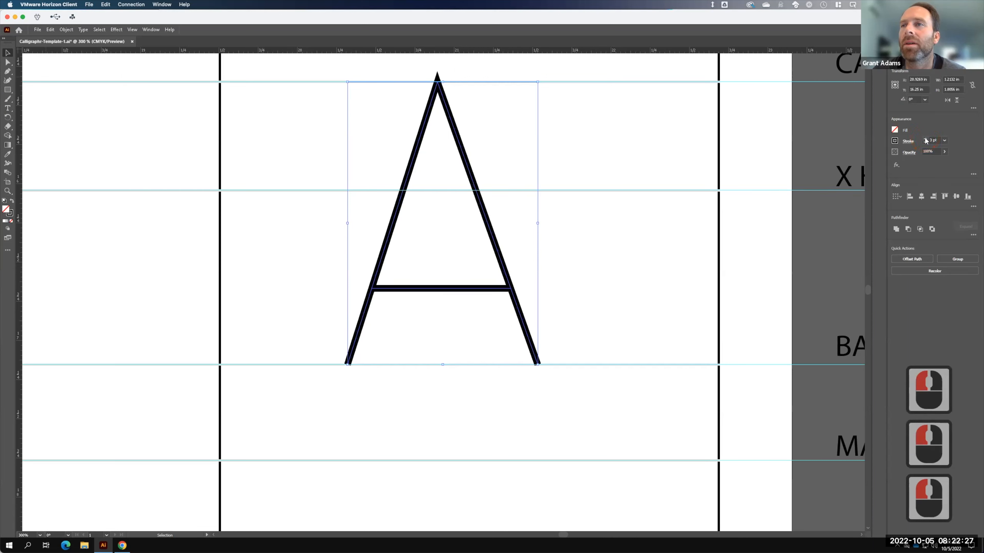
pyautogui.click(926, 140)
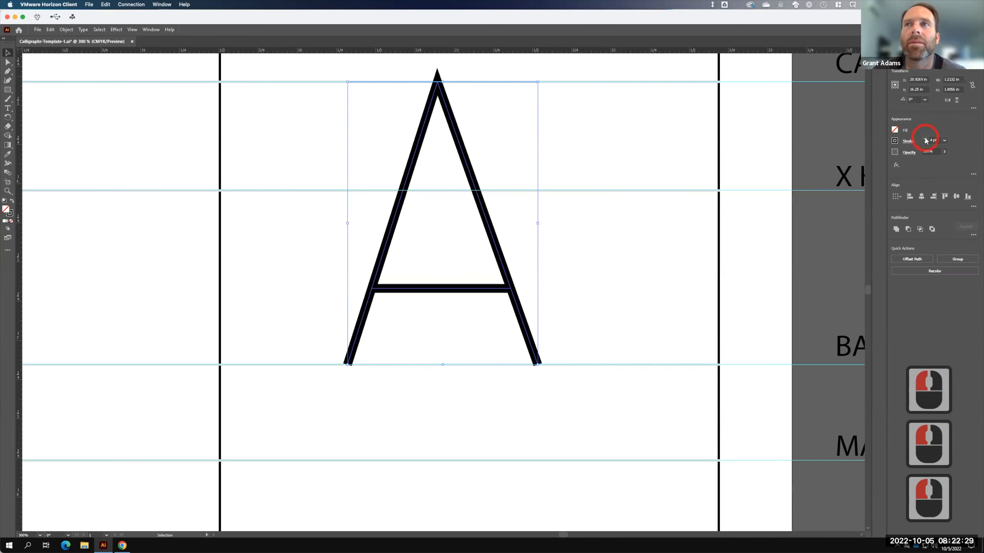
pyautogui.press('F15')
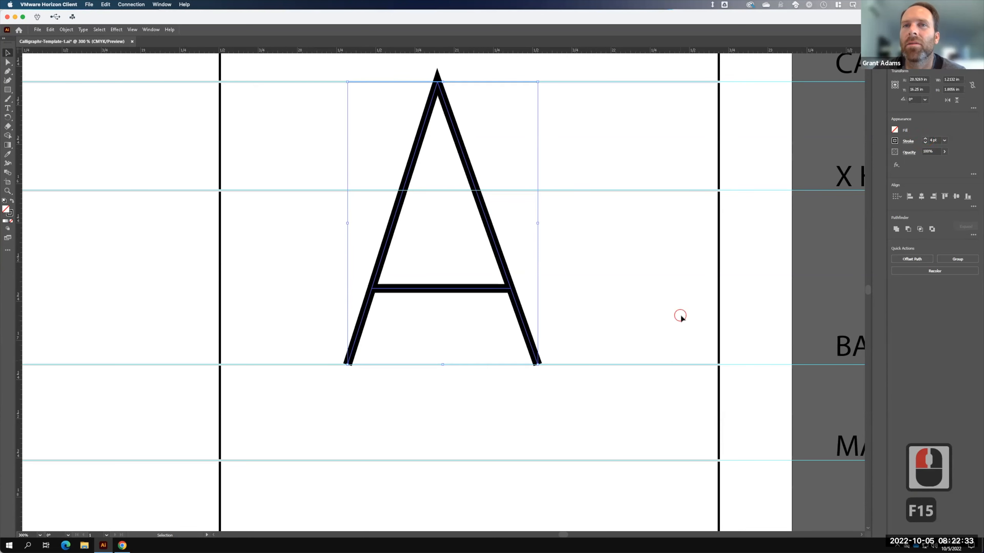
pyautogui.click(696, 350)
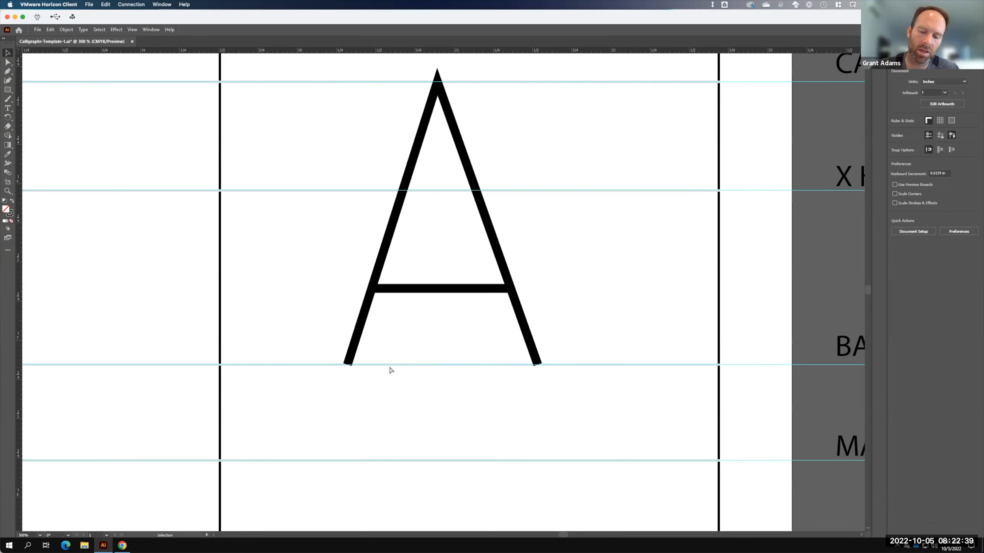
# Draw the B's stem with the Pen tool from the cap height guide to its cell's lowest guide, continuing into a bottom bar about 1.05 in long.
pyautogui.hotkey('ctrl', '0')
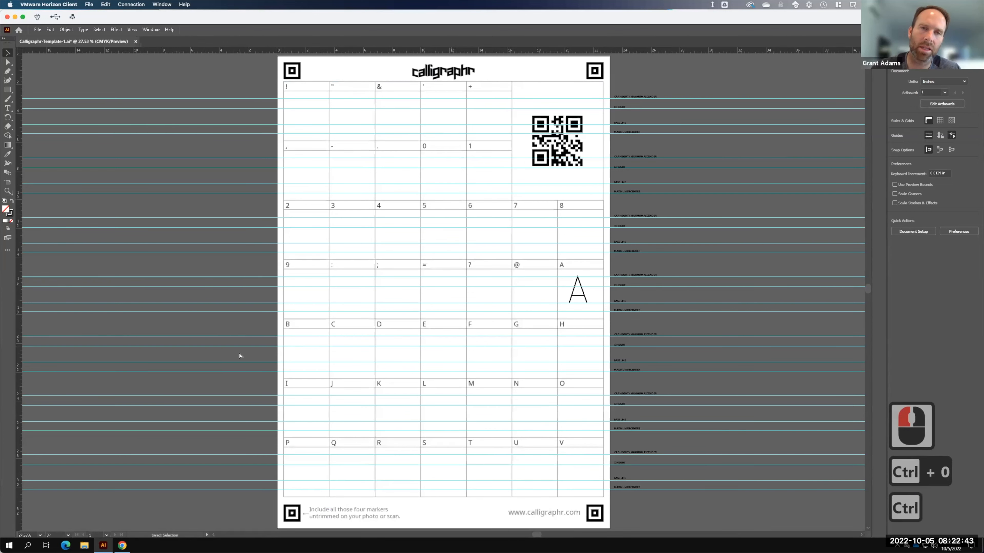
pyautogui.hotkey('ctrl', '=')
pyautogui.hotkey('ctrl', '=')
pyautogui.hotkey('ctrl', '=')
pyautogui.press('space')
pyautogui.moveTo(235, 325); pyautogui.dragTo(613, 143)
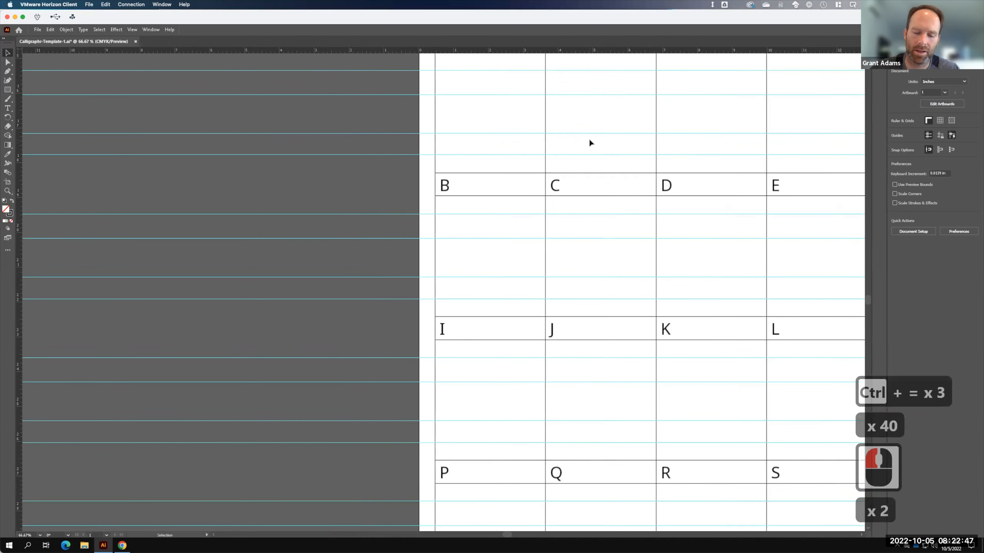
pyautogui.hotkey('ctrl', '=')
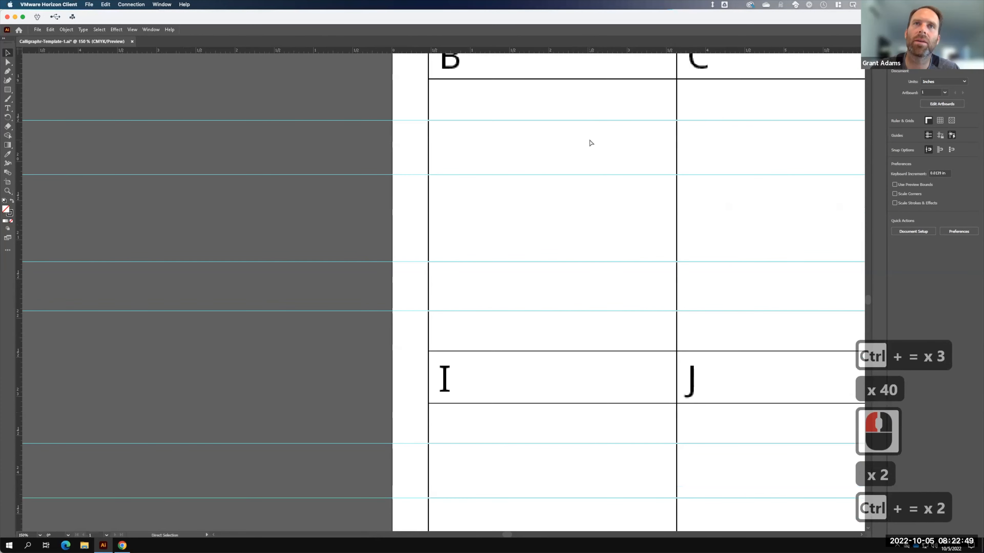
pyautogui.hotkey('ctrl', '-')
pyautogui.moveTo(670, 195); pyautogui.dragTo(553, 223)
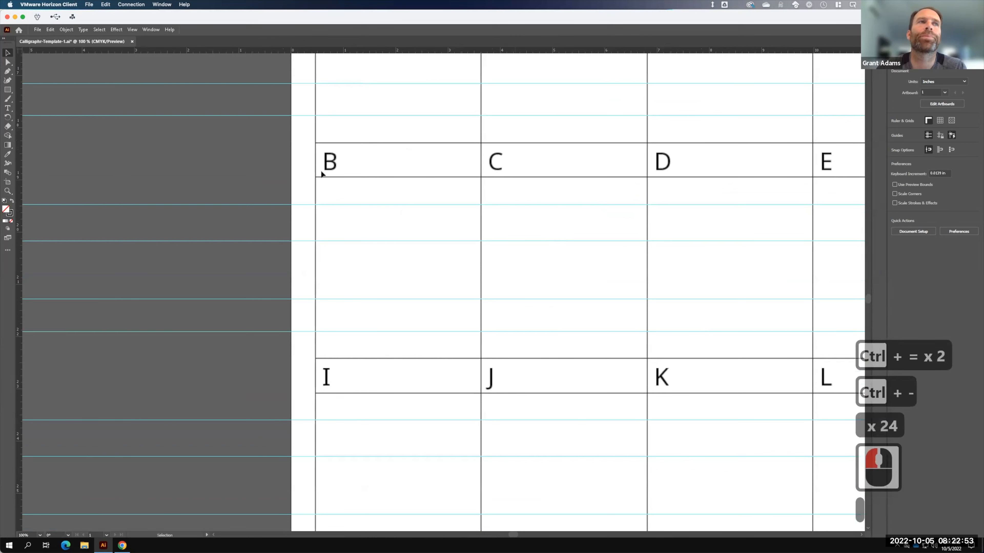
pyautogui.click(8, 71)
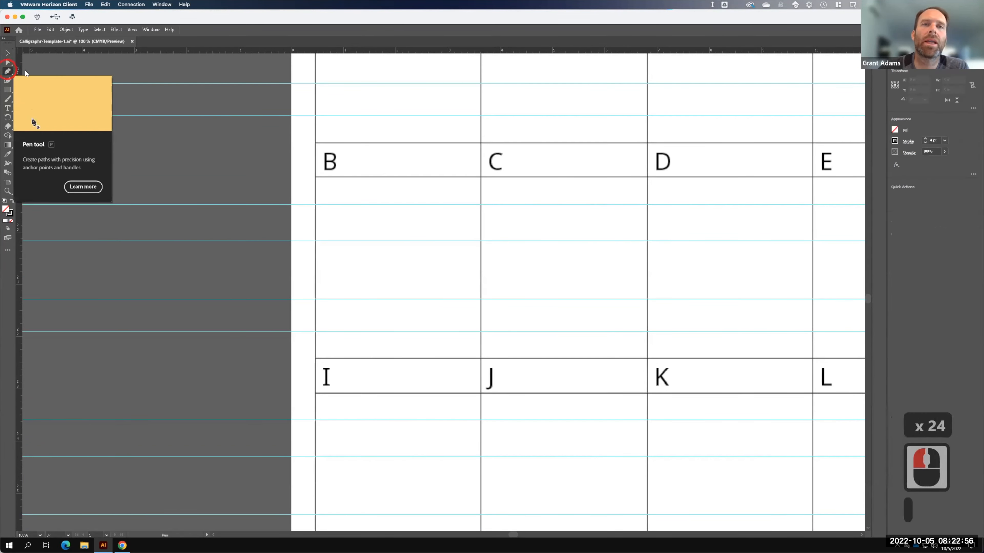
pyautogui.click(361, 204)
pyautogui.click(363, 330)
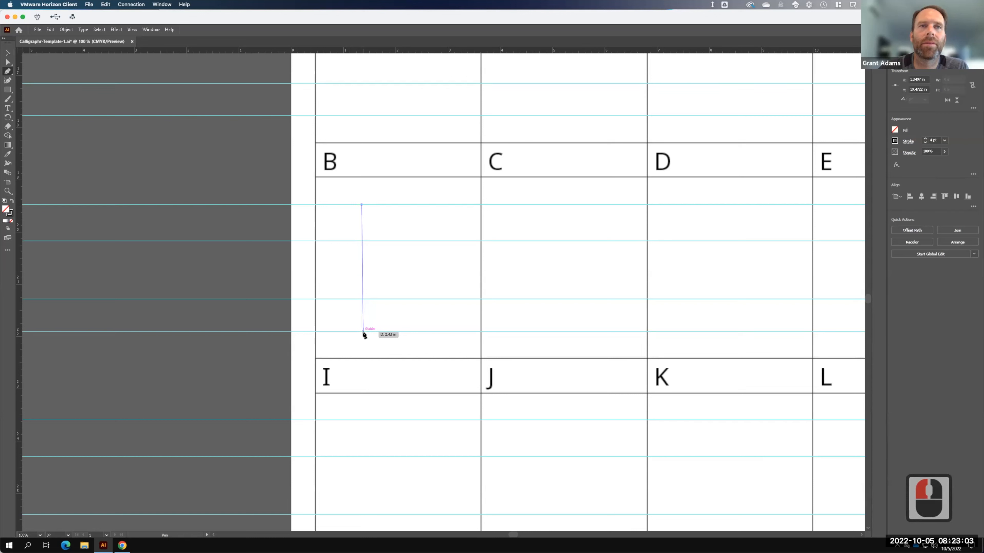
pyautogui.click(362, 332)
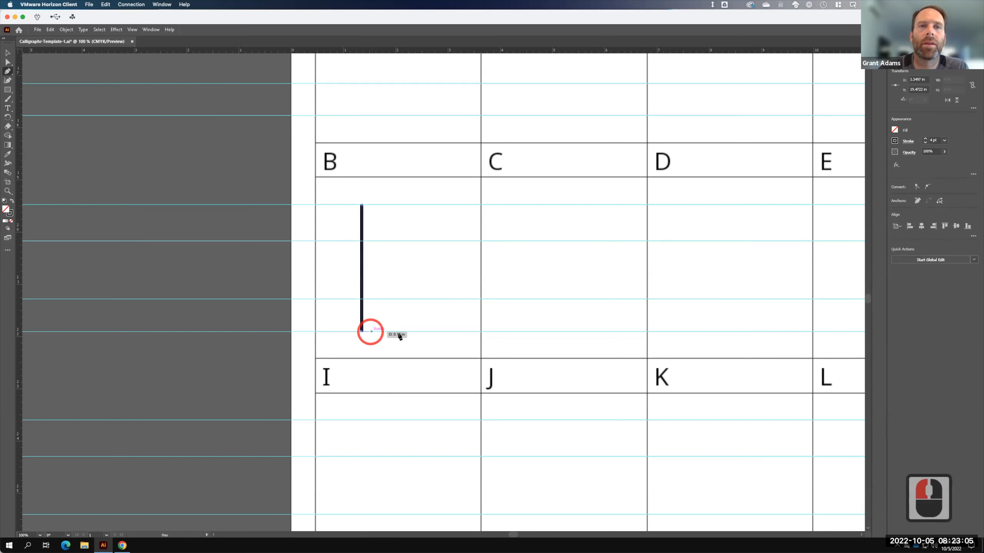
pyautogui.click(416, 331)
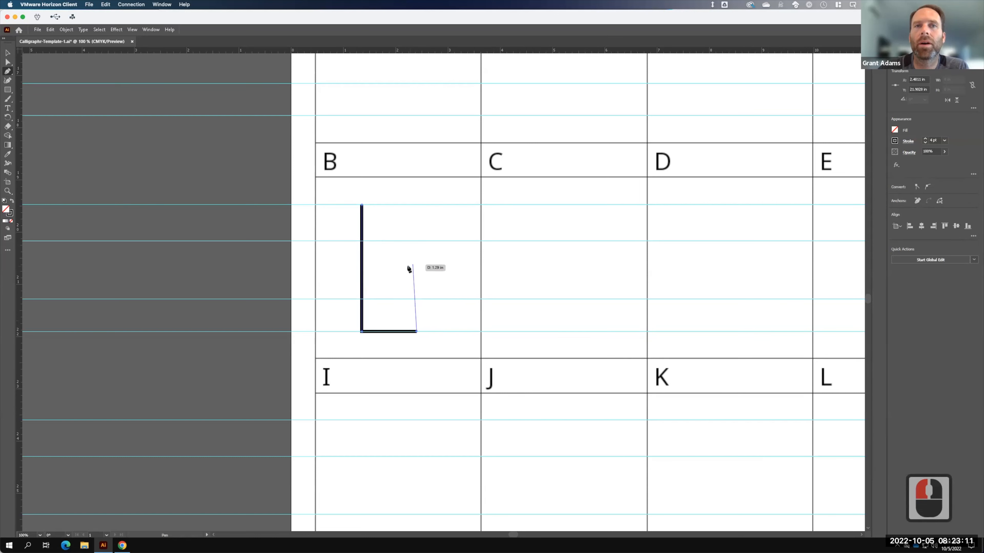
# Try outlining the B's lower bowl with straight Pen segments from the bottom bar's end, and undo them.
pyautogui.click(445, 292)
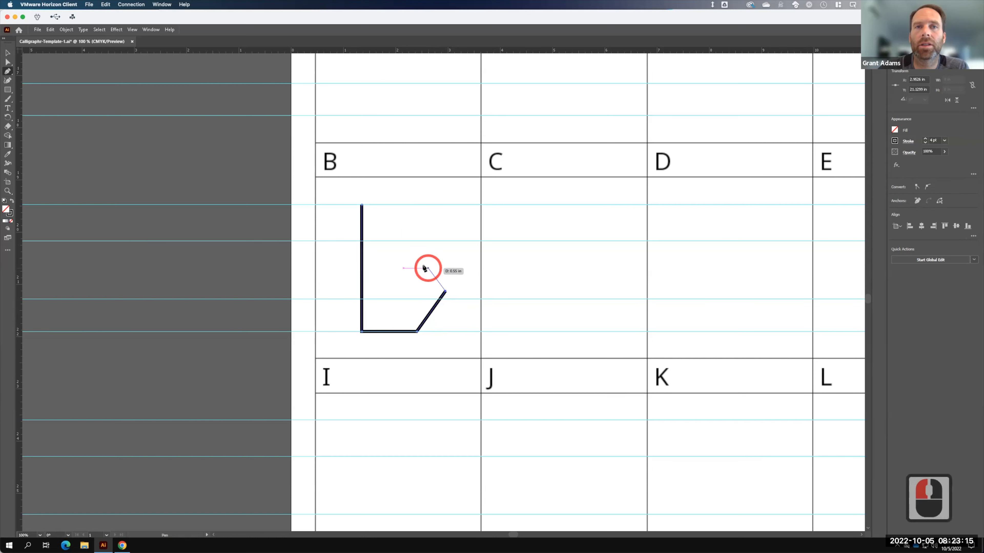
pyautogui.click(410, 254)
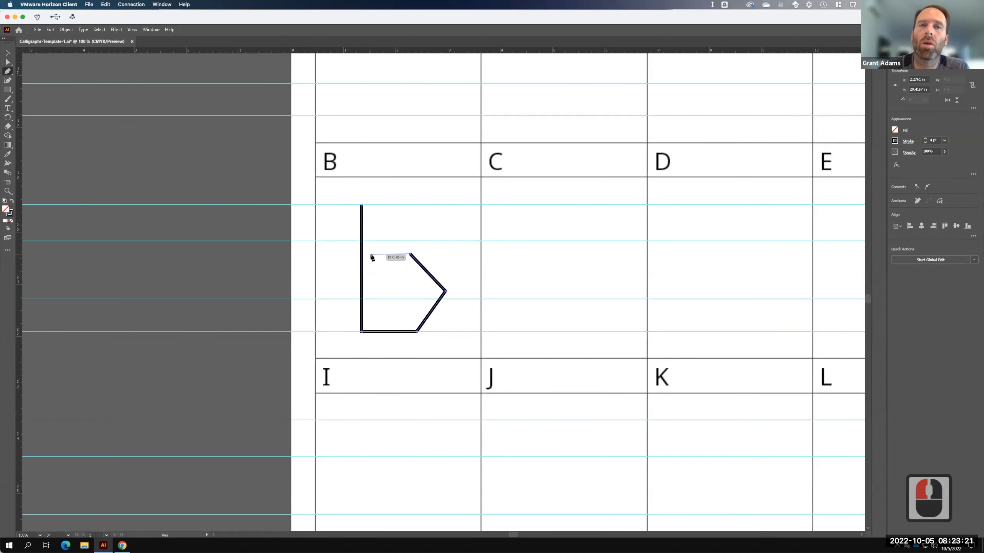
pyautogui.hotkey('ctrl', 'z')
pyautogui.hotkey('ctrl', 'z')
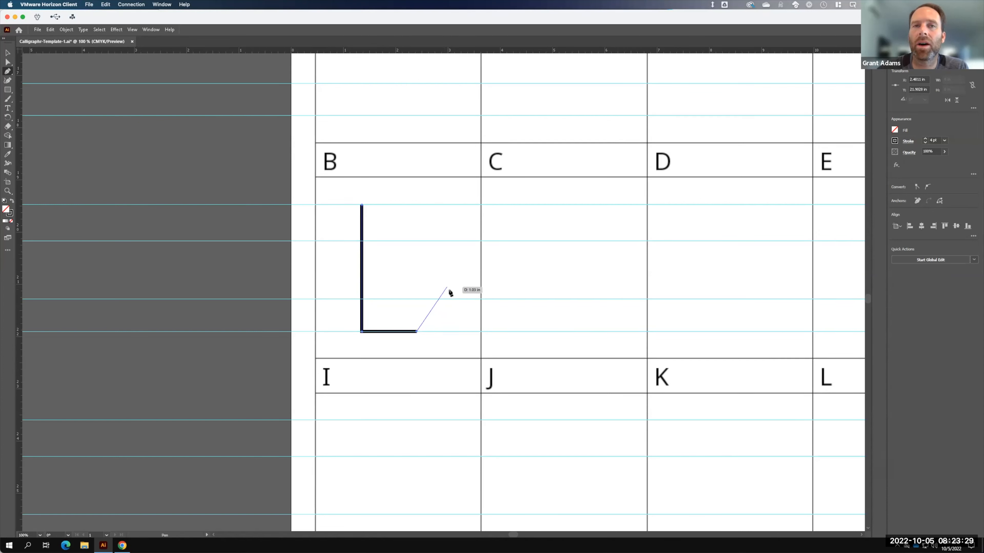
pyautogui.press('F15')
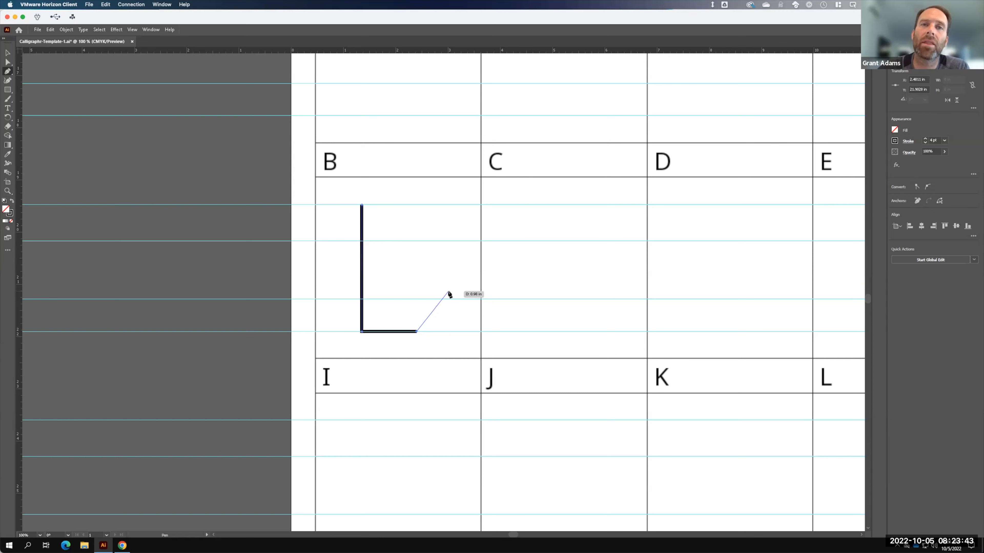
pyautogui.click(449, 293)
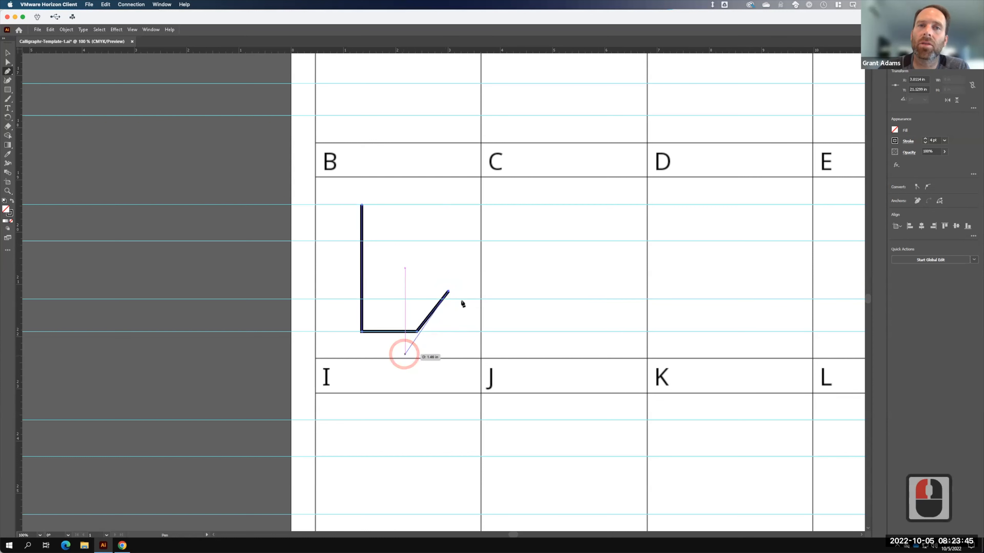
pyautogui.hotkey('ctrl', 'z')
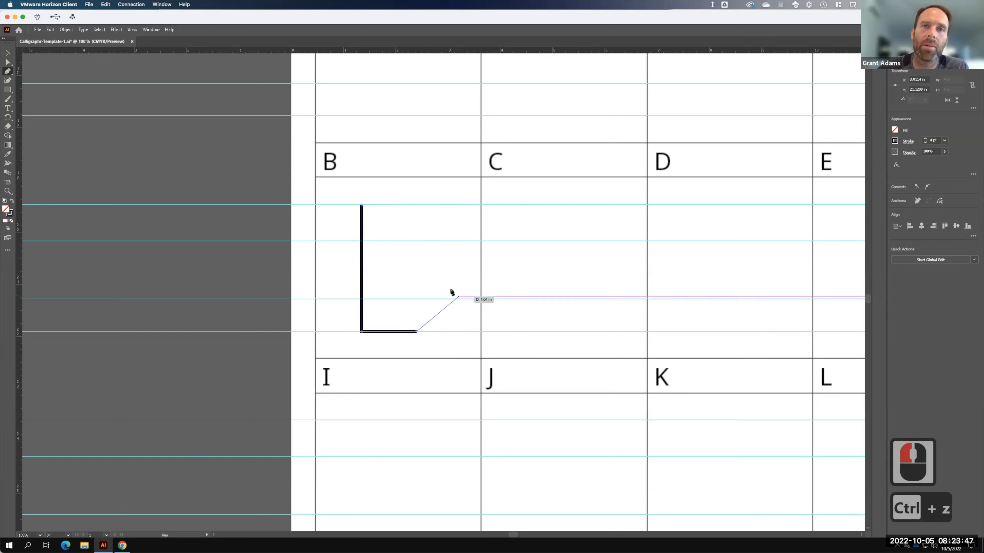
# Draw the B's lower bowl with two curved Pen segments, run a straight horizontal segment back to the stem, and end the path.
pyautogui.click(446, 291)
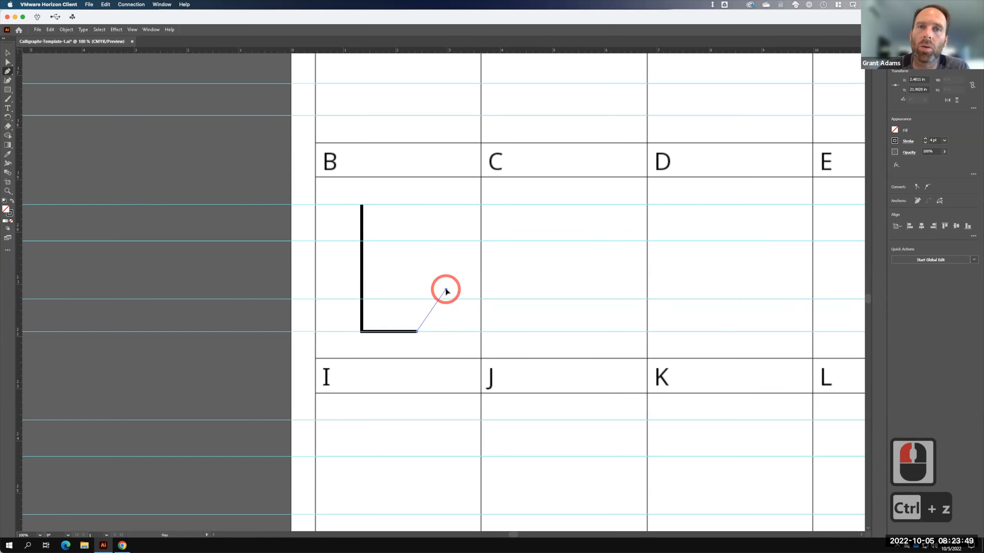
pyautogui.moveTo(446, 289); pyautogui.dragTo(447, 255)
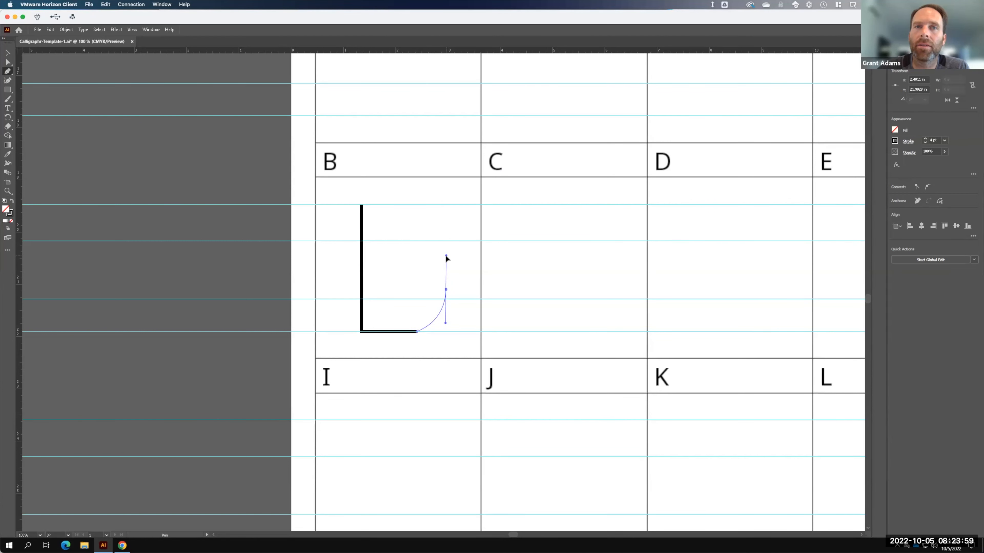
pyautogui.moveTo(447, 258); pyautogui.dragTo(446, 255)
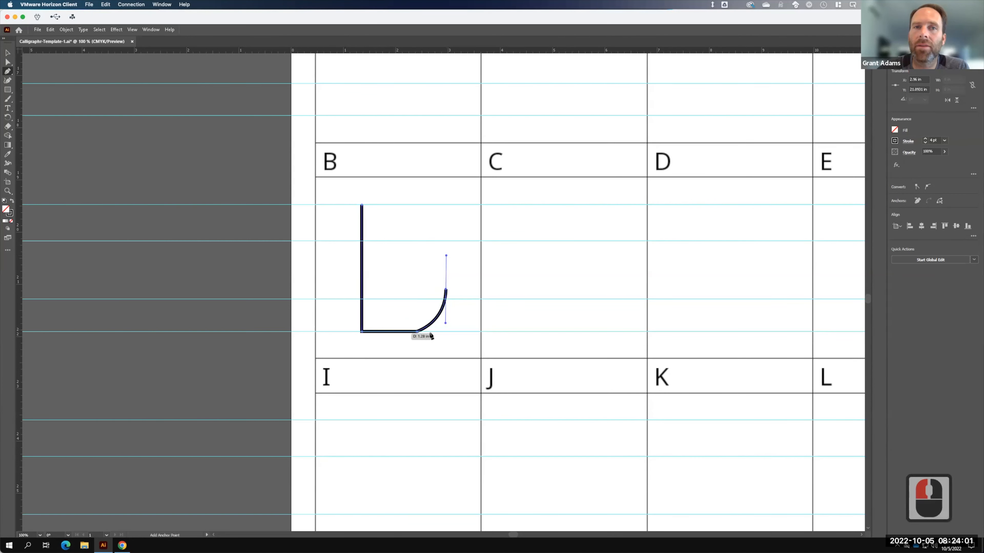
pyautogui.moveTo(414, 251); pyautogui.dragTo(463, 262)
pyautogui.click(416, 253)
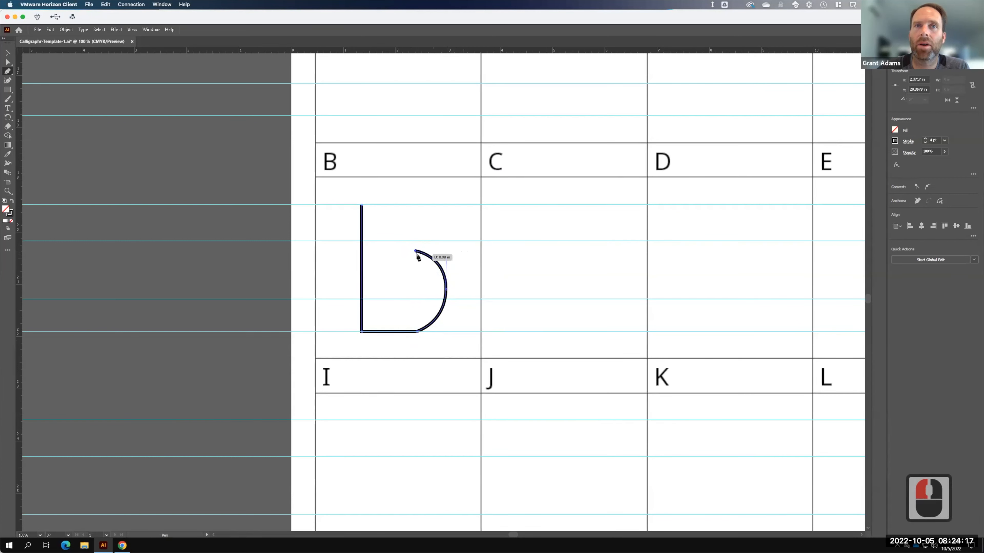
pyautogui.click(366, 252)
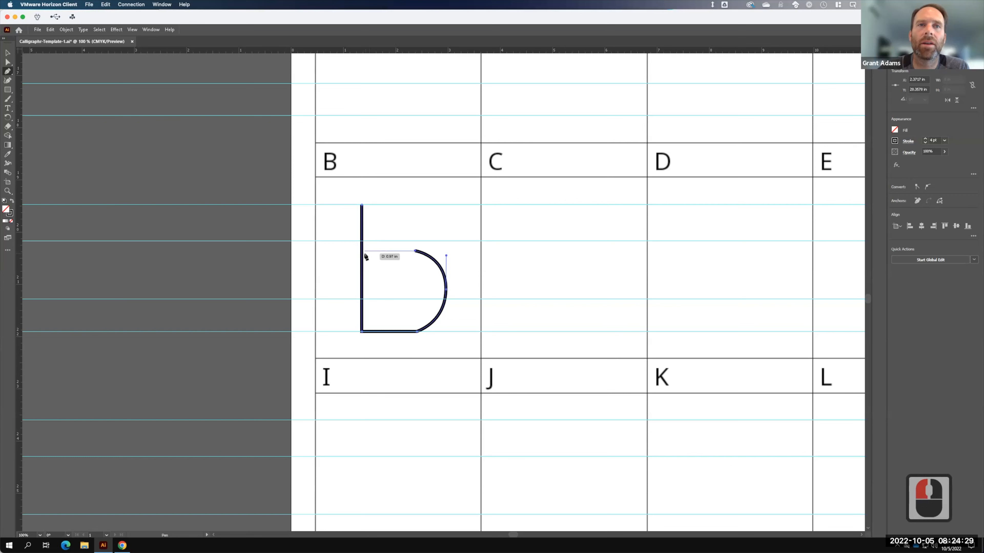
pyautogui.keyDown('shift'); pyautogui.click(364, 251); pyautogui.keyUp('shift')
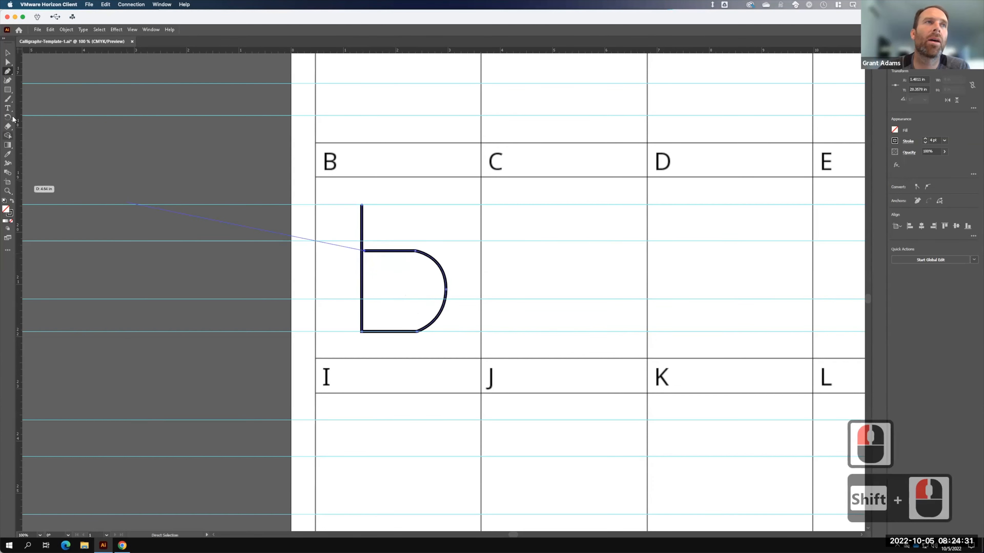
pyautogui.click(8, 52)
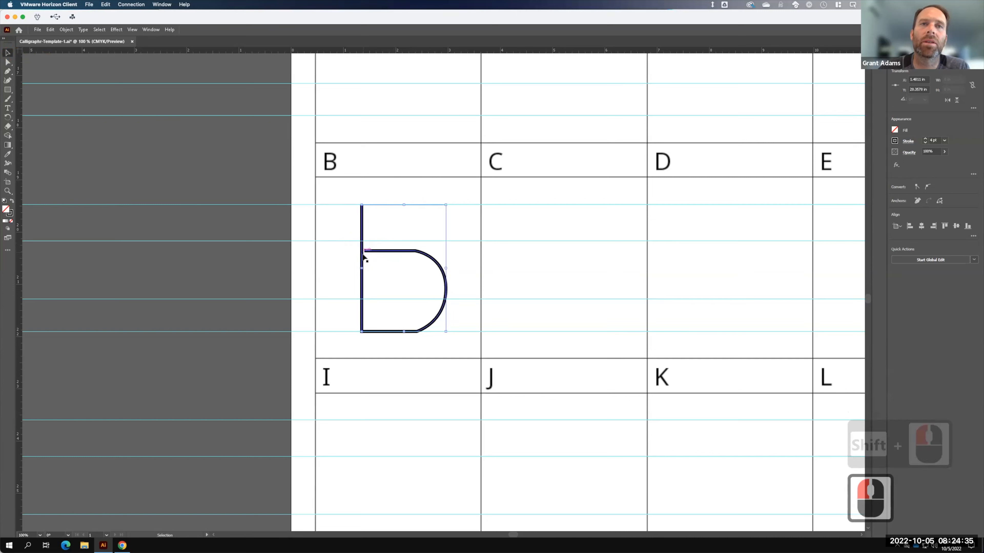
# Draw the B's upper bowl with the Pen tool: a top bar about 0.6 in long from the stem's top, curving down to the middle bar.
pyautogui.click(8, 71)
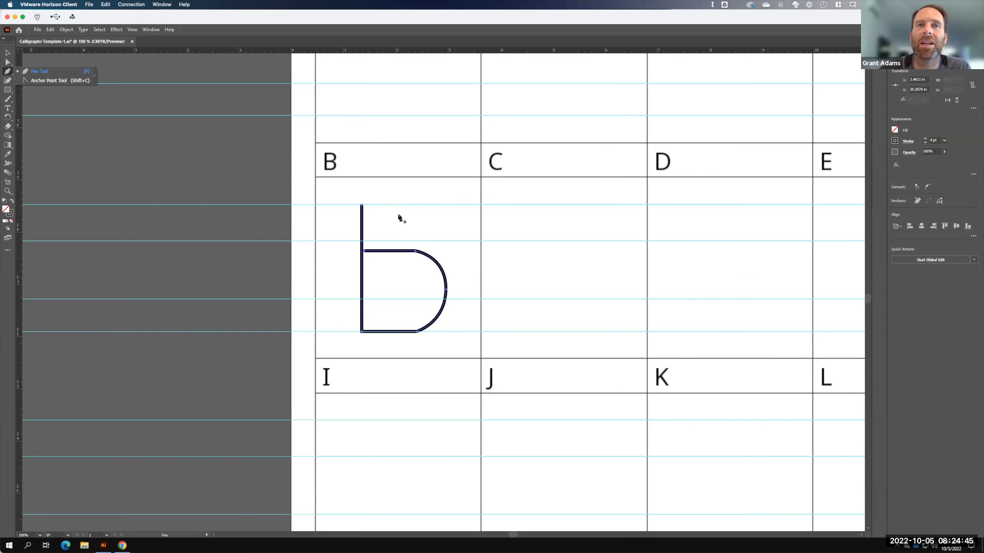
pyautogui.click(362, 205)
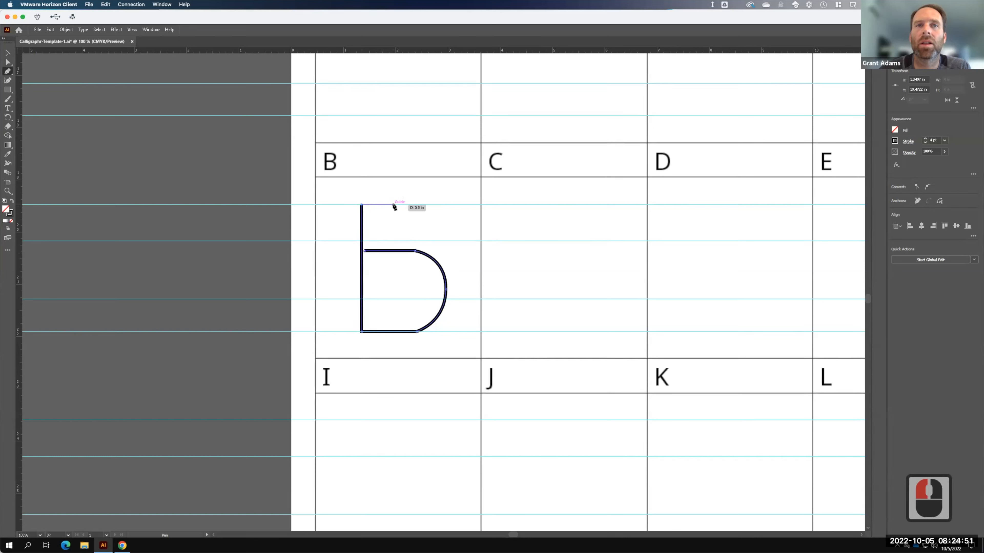
pyautogui.click(392, 205)
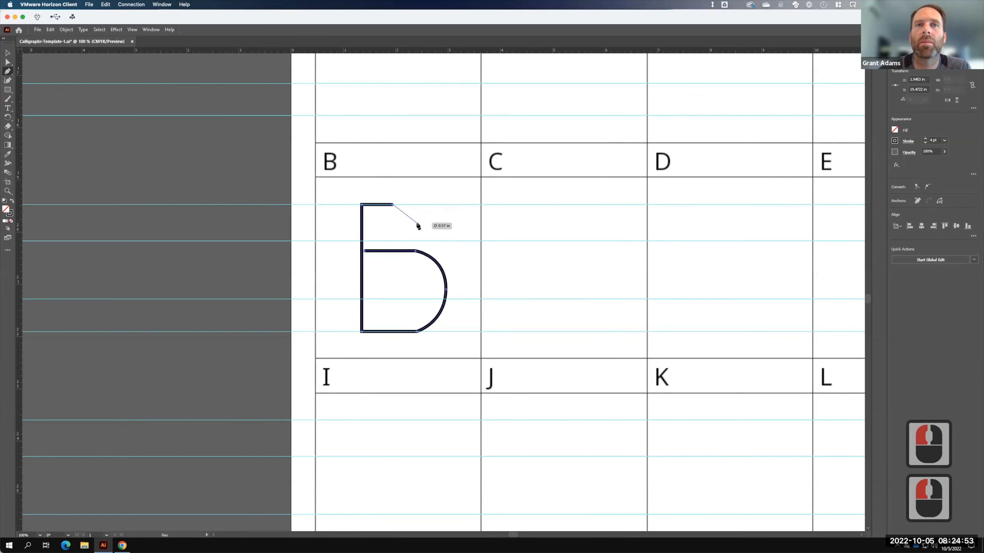
pyautogui.moveTo(416, 225); pyautogui.dragTo(417, 247)
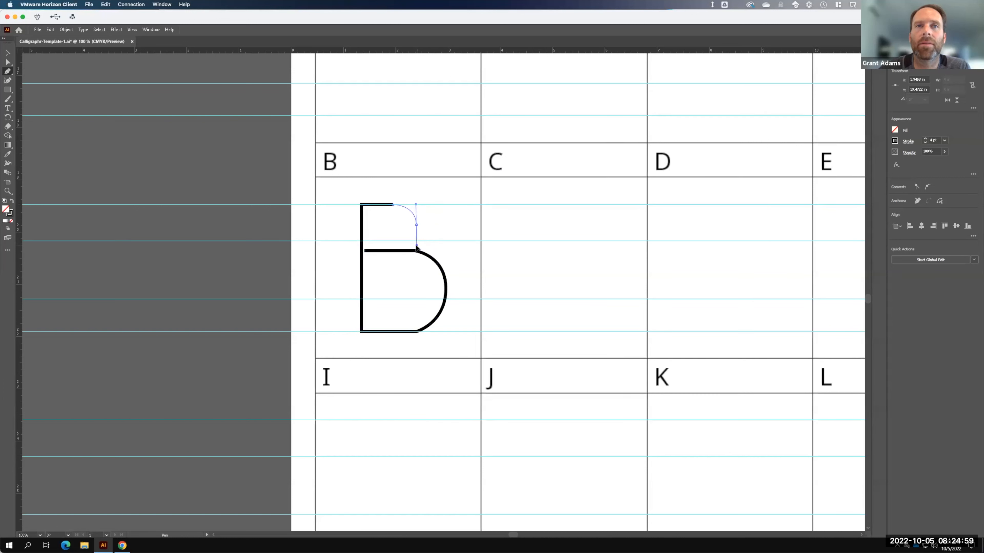
pyautogui.moveTo(417, 247)
pyautogui.mouseDown()
pyautogui.moveTo(409, 256)
pyautogui.moveTo(421, 255)
pyautogui.moveTo(404, 252)
pyautogui.mouseUp()
pyautogui.click(404, 252)
pyautogui.moveTo(398, 248); pyautogui.dragTo(400, 248)
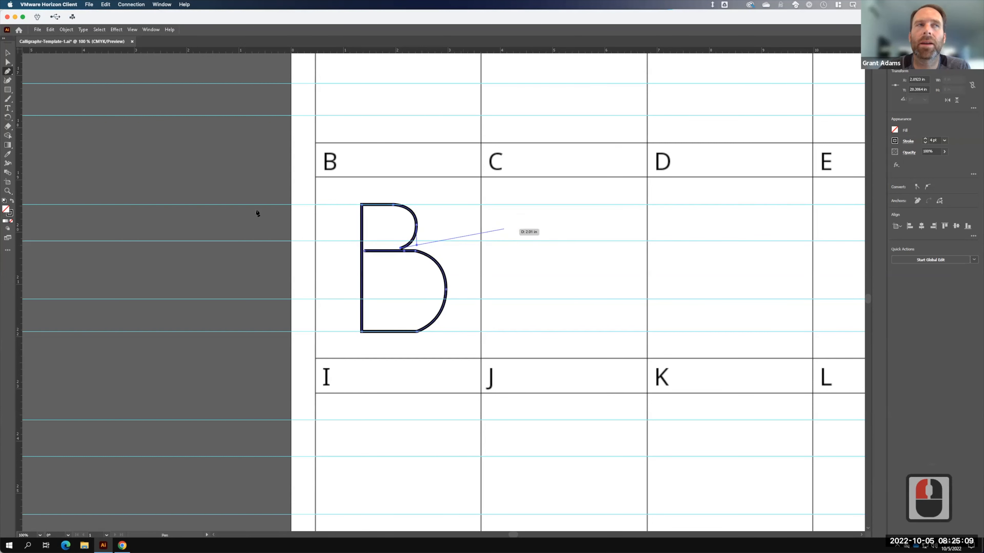
# Move the upper bowl's lower end point onto the B's middle bar and the middle bar's end point onto the stem.
pyautogui.click(8, 62)
pyautogui.click(403, 258)
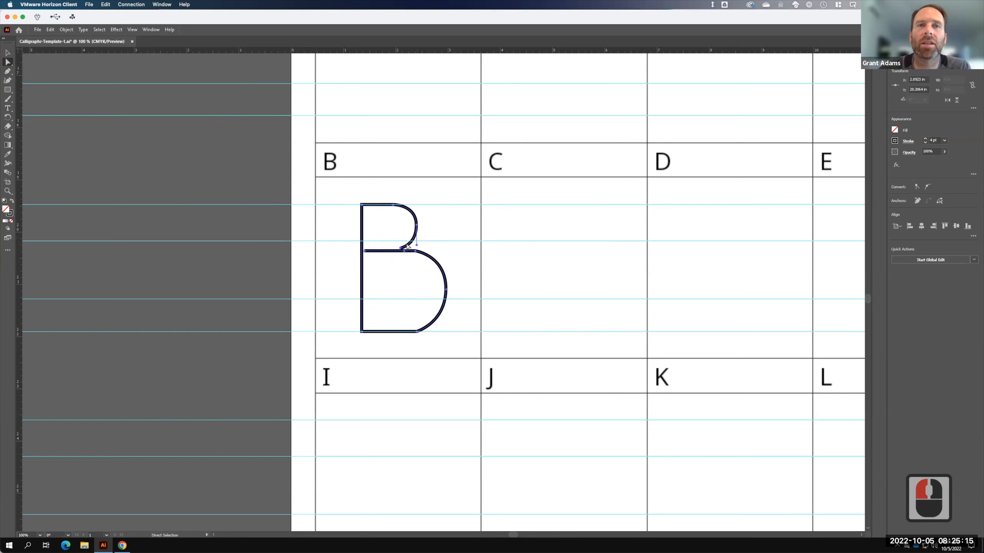
pyautogui.moveTo(401, 248); pyautogui.dragTo(401, 249)
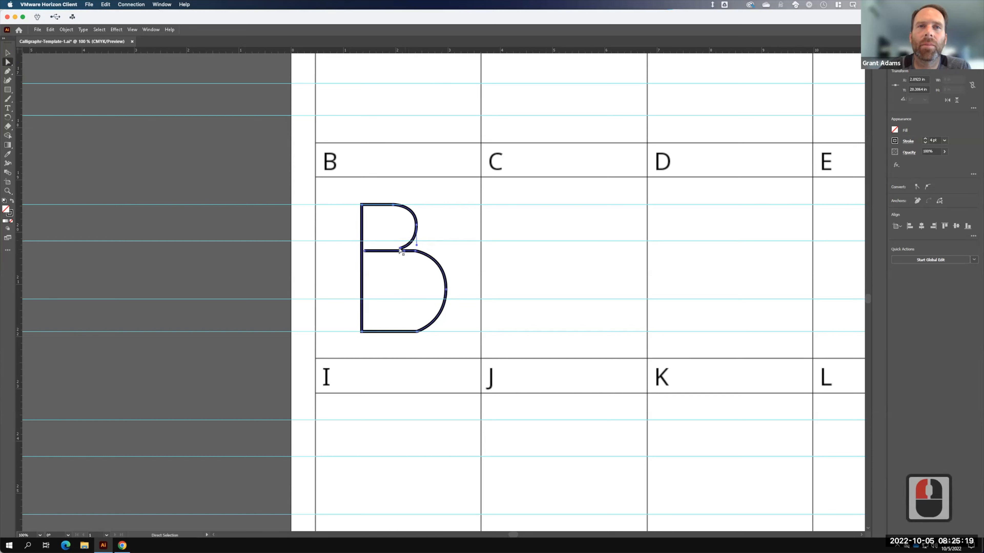
pyautogui.moveTo(400, 249); pyautogui.dragTo(403, 252)
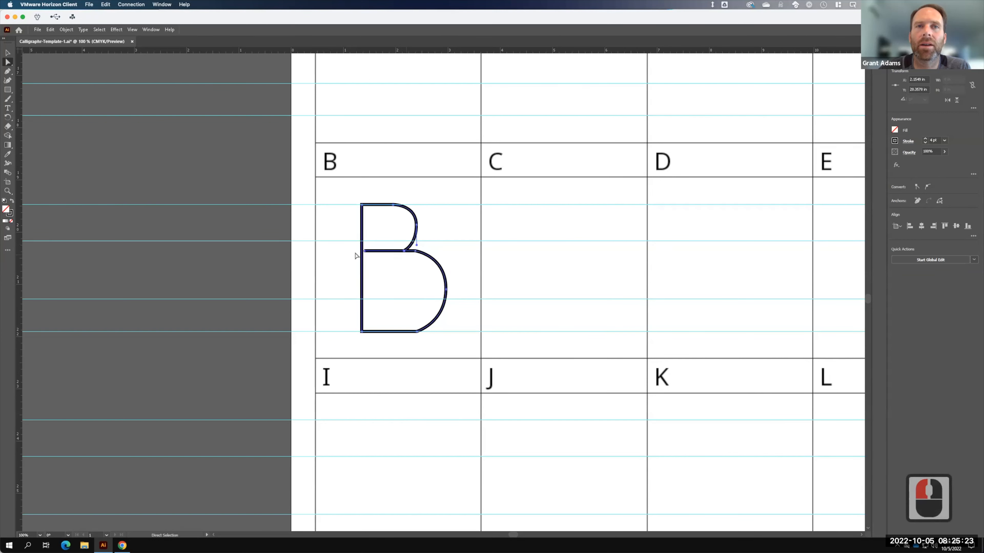
pyautogui.click(364, 251)
pyautogui.moveTo(364, 252); pyautogui.dragTo(362, 251)
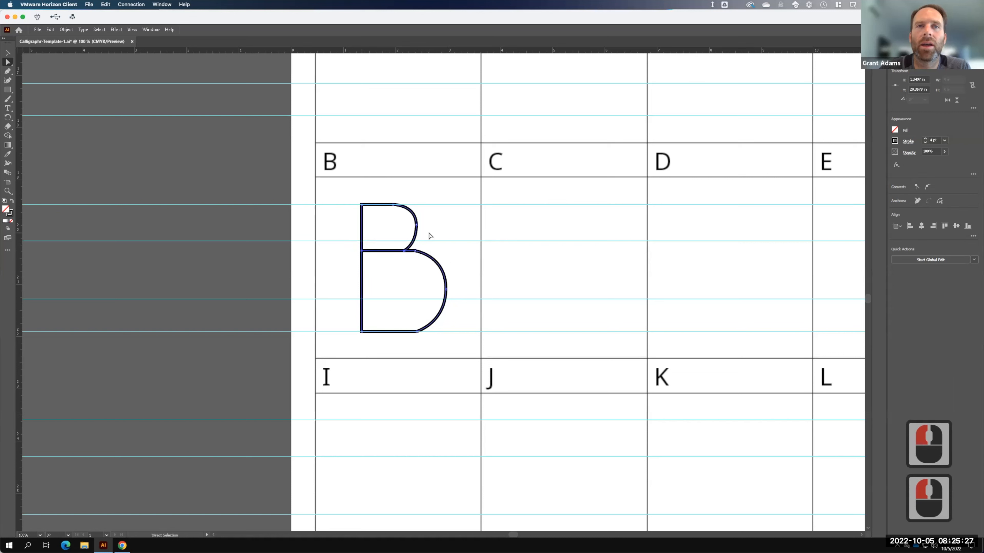
pyautogui.press('F15')
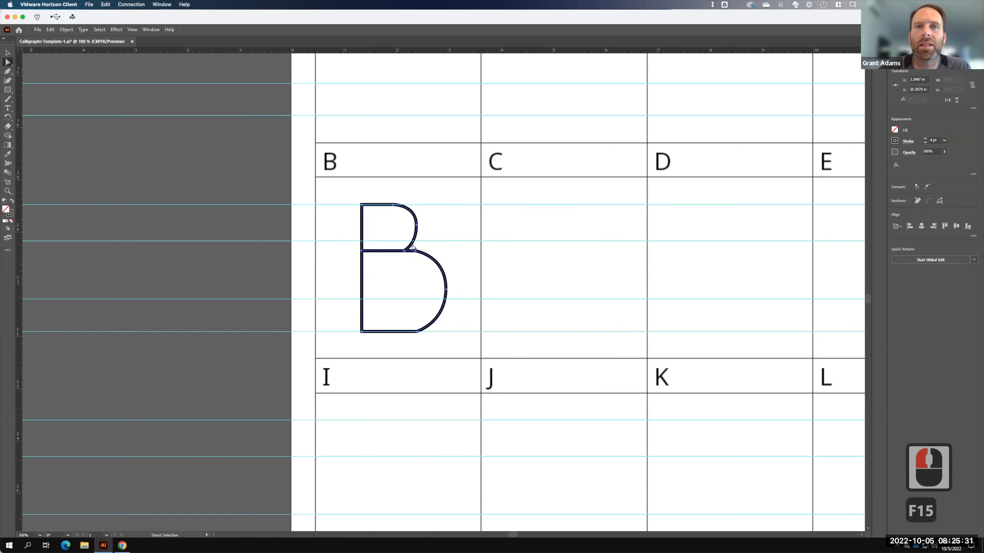
# Reshape the B's bowls by moving the lower bowl's outermost anchor outward and down and adjusting the upper bowl's outermost anchor and handles.
pyautogui.moveTo(446, 289); pyautogui.dragTo(450, 297)
pyautogui.moveTo(451, 262); pyautogui.dragTo(450, 254)
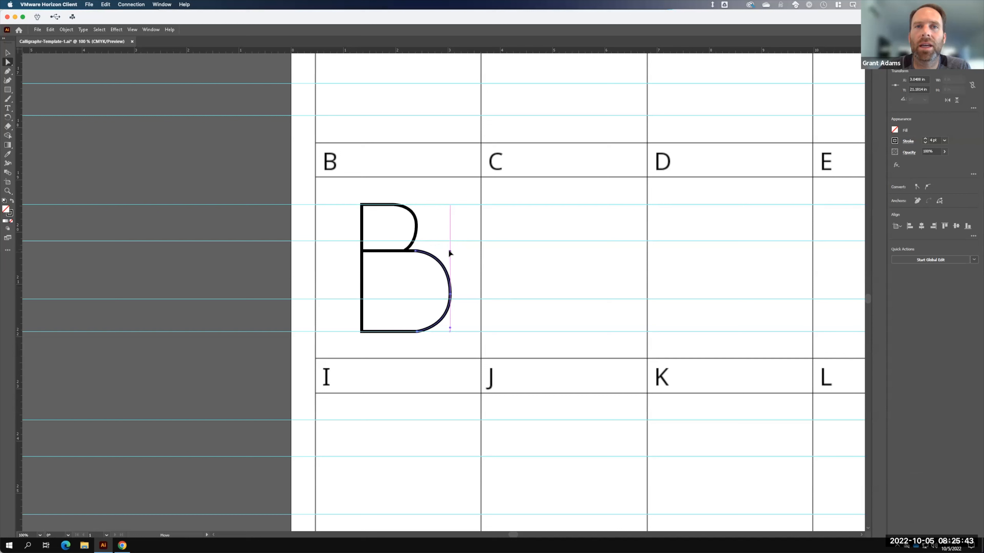
pyautogui.moveTo(450, 257); pyautogui.dragTo(450, 257)
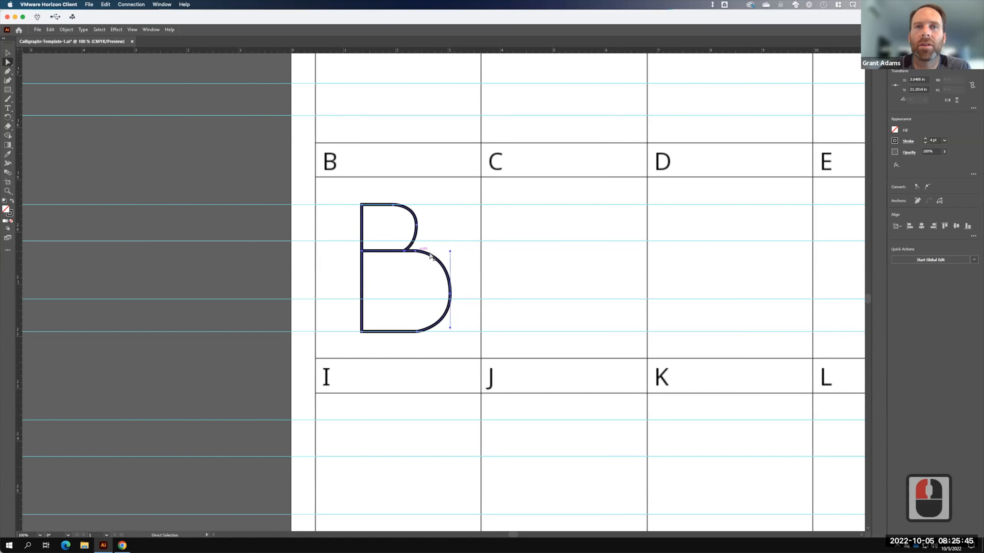
pyautogui.click(416, 225)
pyautogui.moveTo(416, 225); pyautogui.dragTo(416, 205)
pyautogui.click(416, 206)
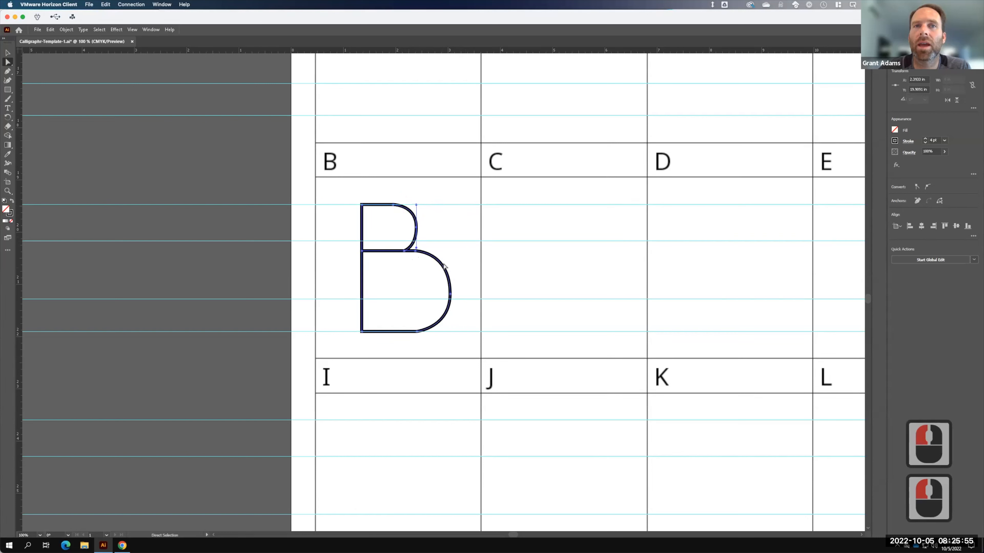
# Shift the lower bowl's starting anchor along the middle bar toward the upper bowl's end, and deselect the B.
pyautogui.click(415, 252)
pyautogui.moveTo(415, 252); pyautogui.dragTo(408, 252)
pyautogui.click(475, 267)
pyautogui.click(366, 305)
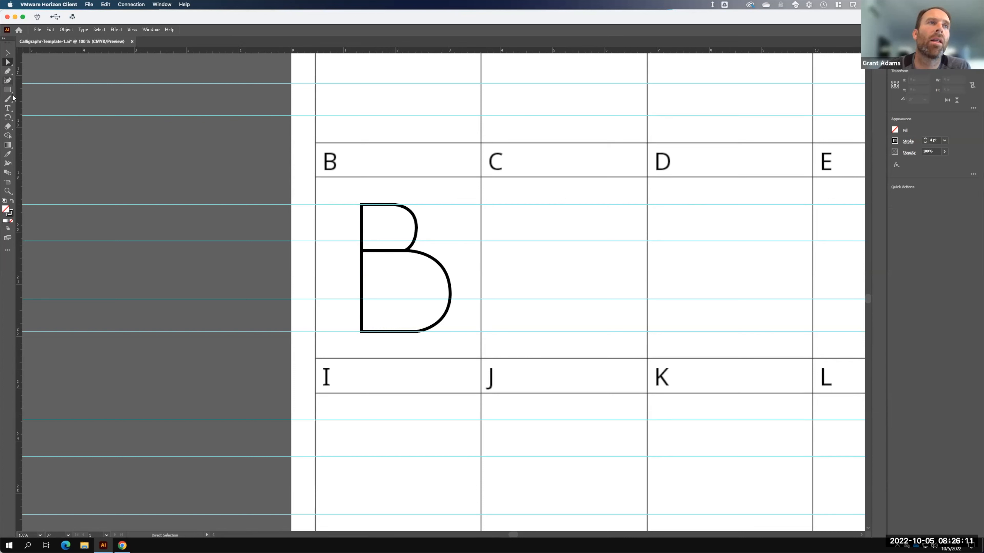
# Draw the D's stem with the Pen tool from the cap height guide to the lowest guide, continuing into a bottom bar about 0.85 in long.
pyautogui.click(7, 71)
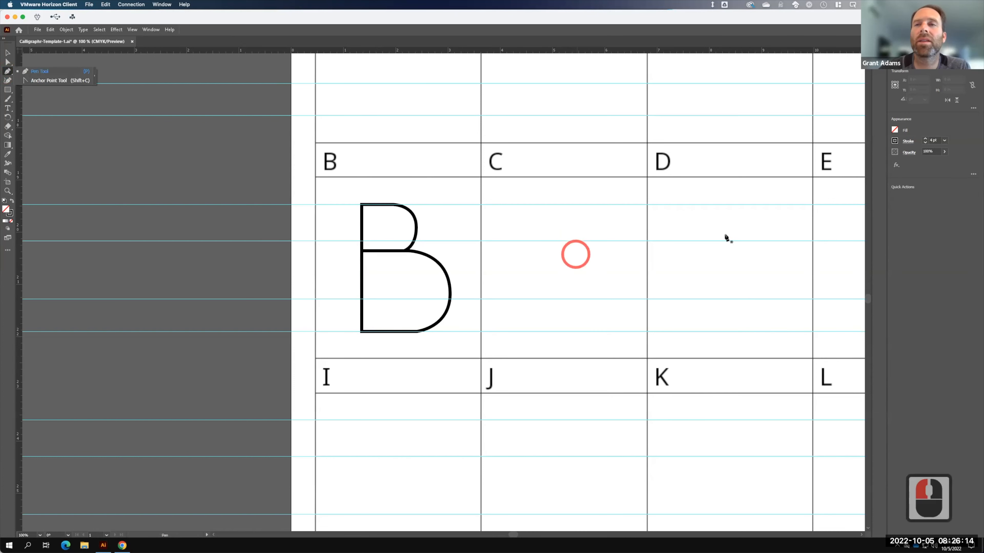
pyautogui.click(695, 204)
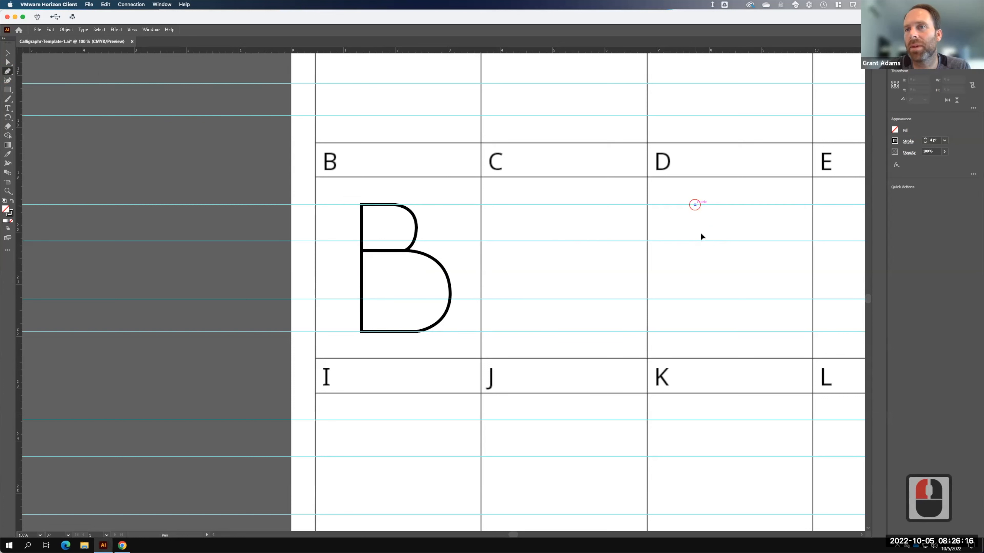
pyautogui.click(697, 332)
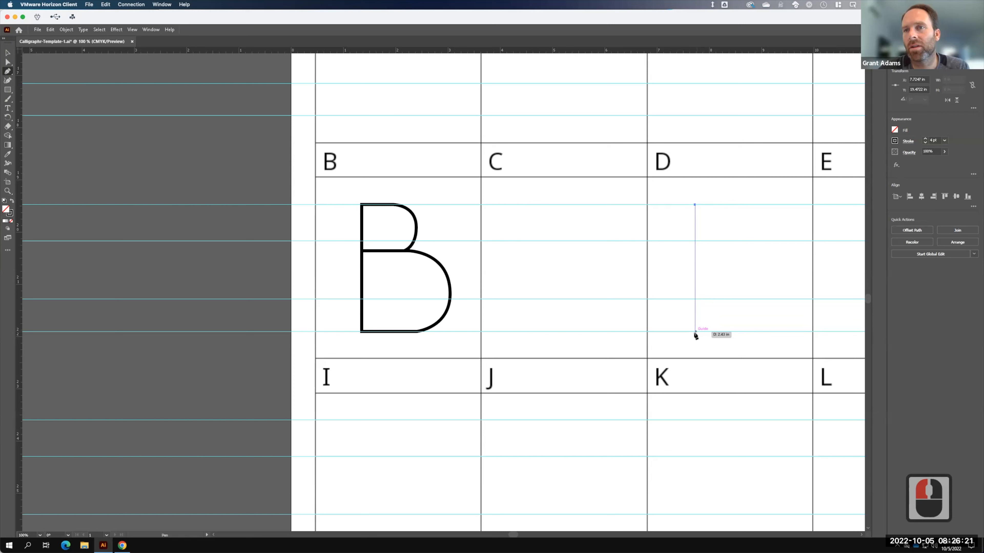
pyautogui.keyDown('shift'); pyautogui.click(695, 332); pyautogui.keyUp('shift')
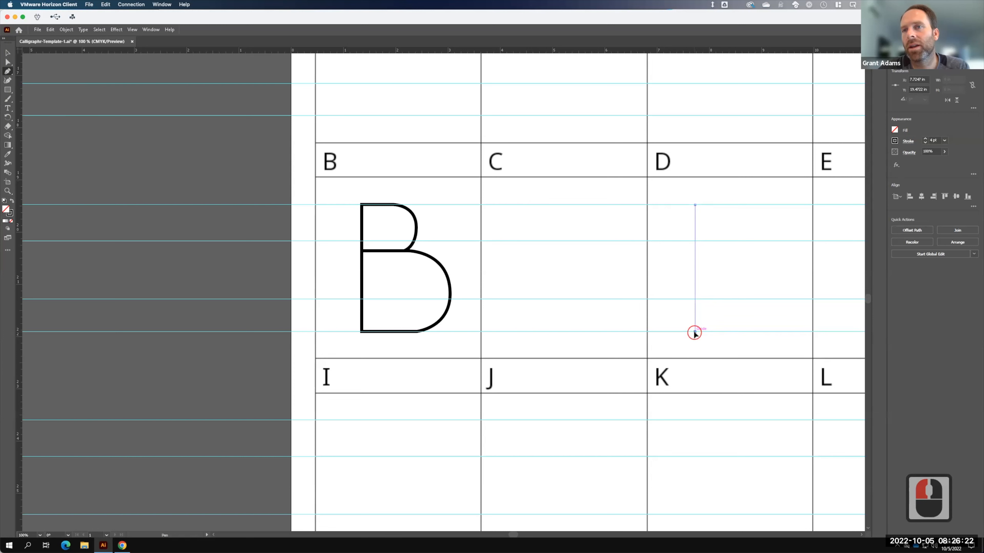
pyautogui.keyDown('shift'); pyautogui.click(739, 332); pyautogui.keyUp('shift')
# Try outlining the D's bowl with several short curved Pen segments back to the stem's top, and undo them.
pyautogui.moveTo(761, 316); pyautogui.dragTo(696, 208)
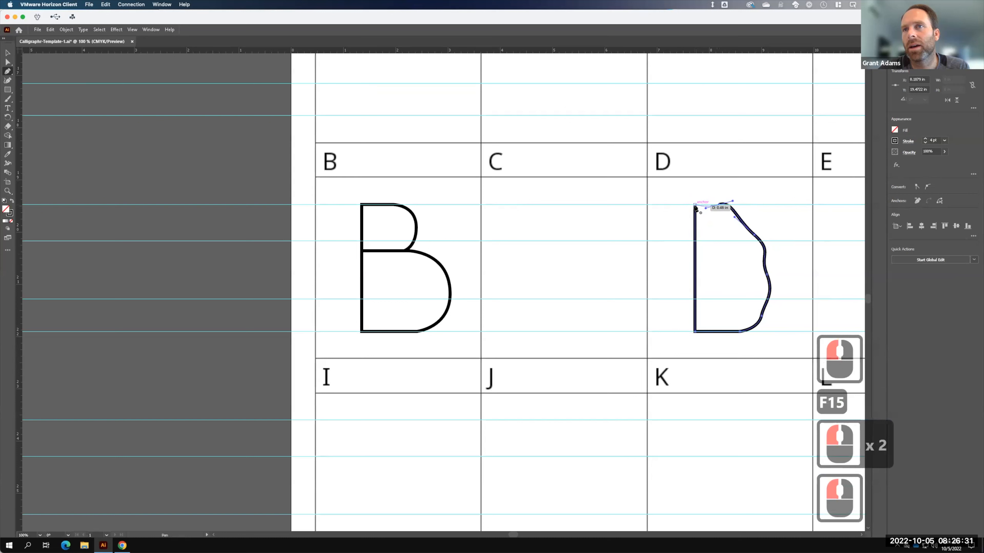
pyautogui.click(754, 308)
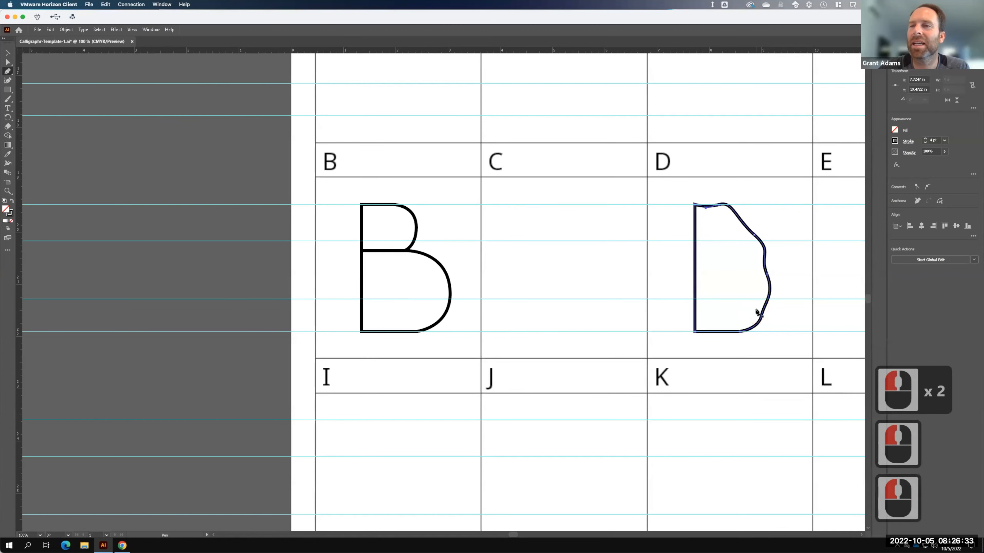
pyautogui.hotkey('ctrl', 'z')
pyautogui.hotkey('ctrl', 'z')
pyautogui.hotkey('ctrl', 'z')
pyautogui.hotkey('ctrl', 'z')
pyautogui.hotkey('ctrl', 'z')
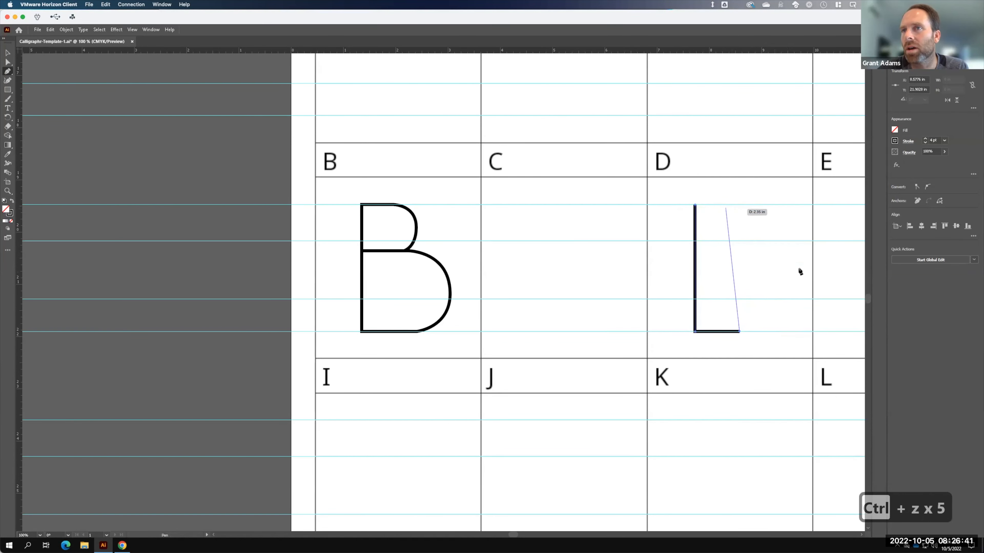
# Draw the D's bowl with two curved Pen segments up to the cap height guide, and close the path at the stem's top.
pyautogui.click(769, 265)
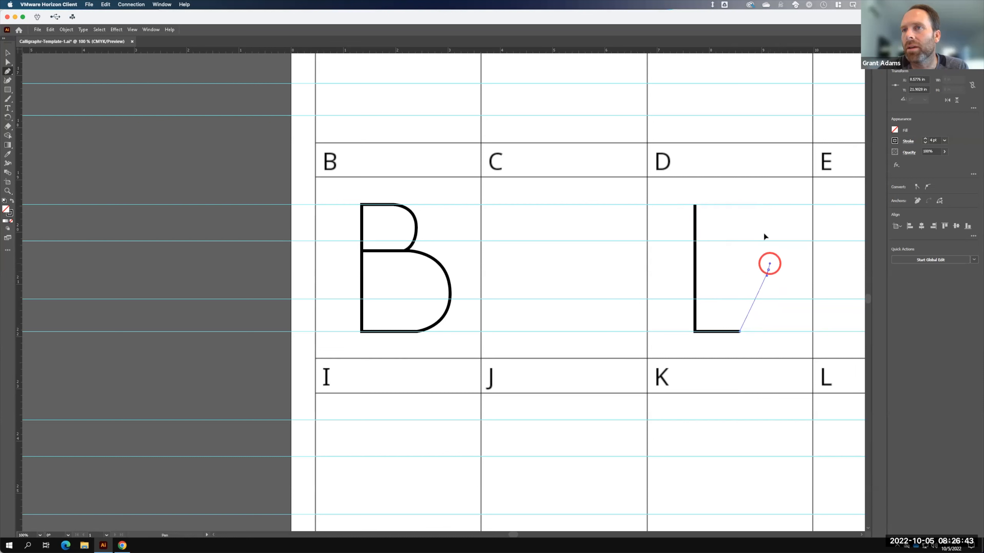
pyautogui.moveTo(764, 236); pyautogui.dragTo(768, 215)
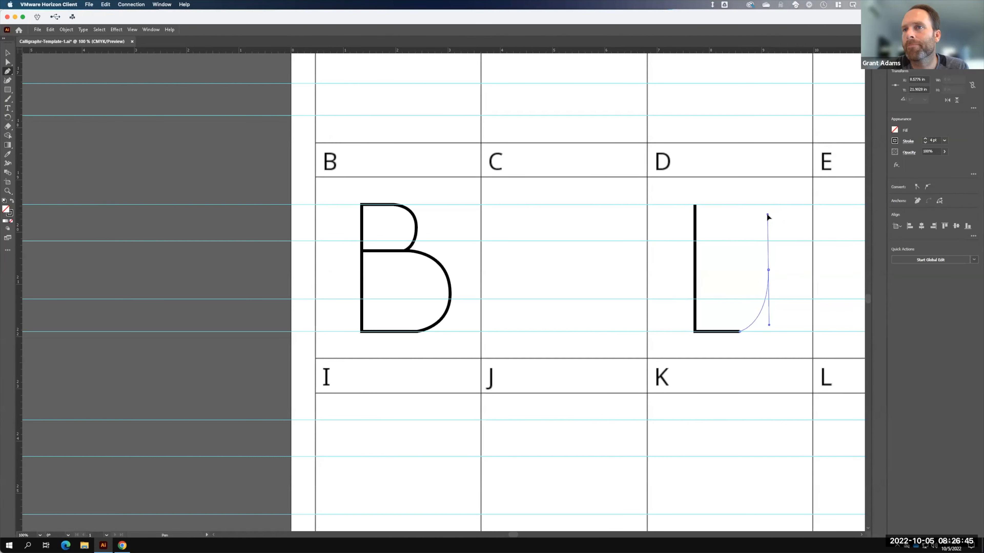
pyautogui.moveTo(768, 211); pyautogui.dragTo(768, 211)
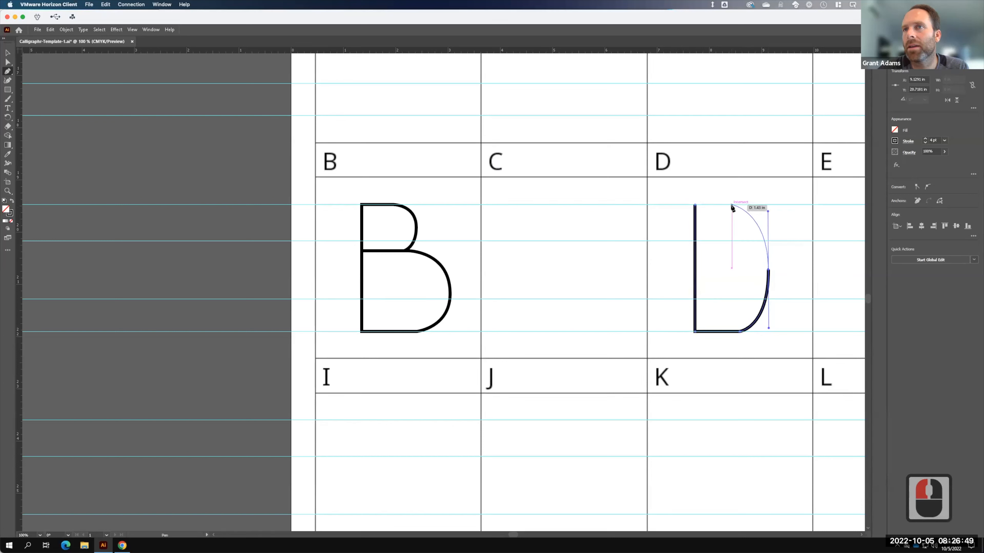
pyautogui.click(732, 207)
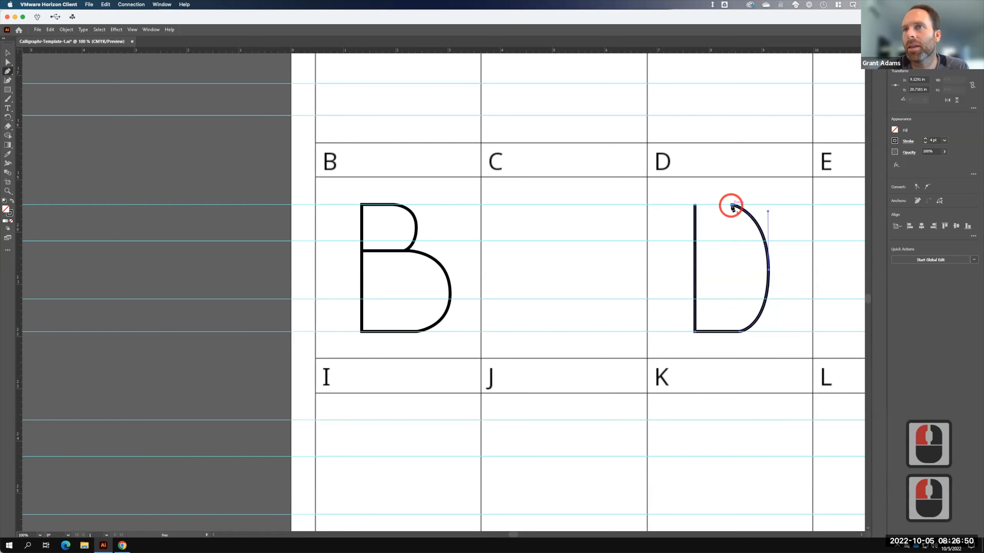
pyautogui.click(696, 208)
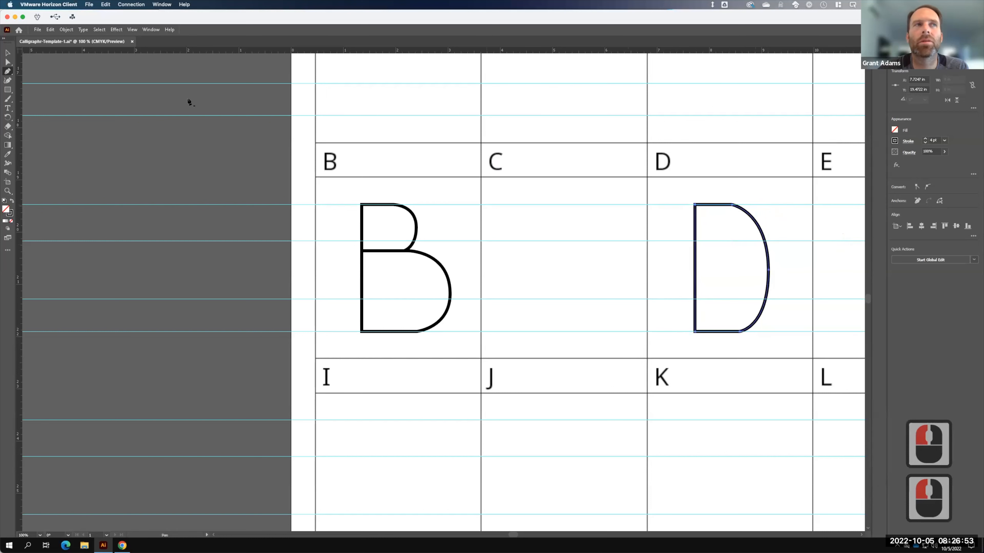
# Round the D's bowl by moving the anchor points where it meets the top and bottom bars closer to the stem, and deselect it.
pyautogui.click(8, 62)
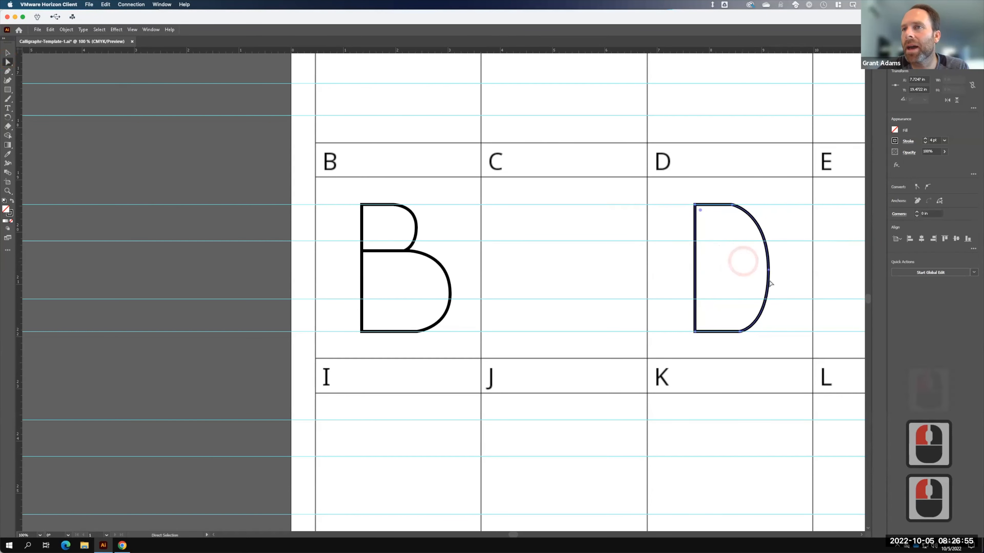
pyautogui.click(769, 272)
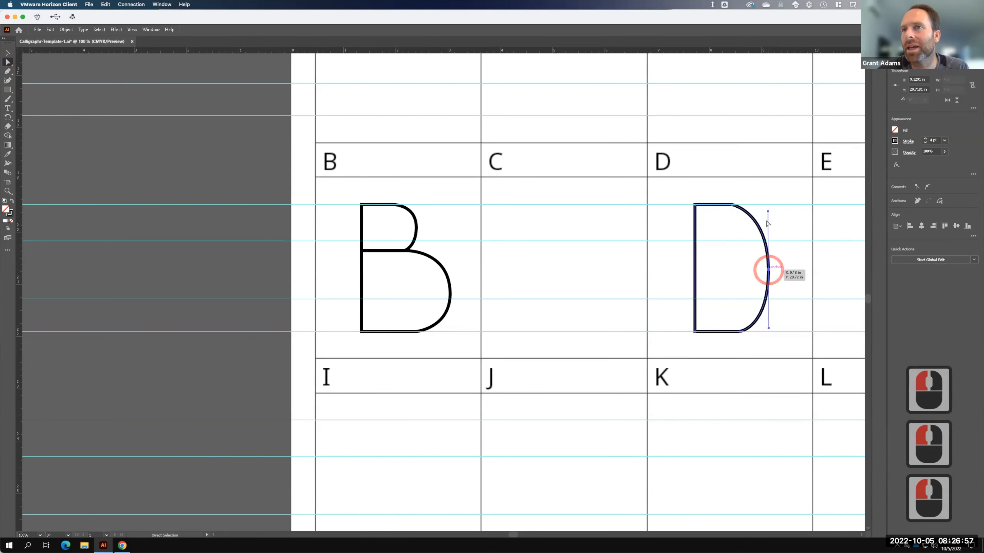
pyautogui.moveTo(766, 208); pyautogui.dragTo(706, 204)
pyautogui.click(741, 332)
pyautogui.moveTo(741, 331); pyautogui.dragTo(734, 332)
pyautogui.click(840, 325)
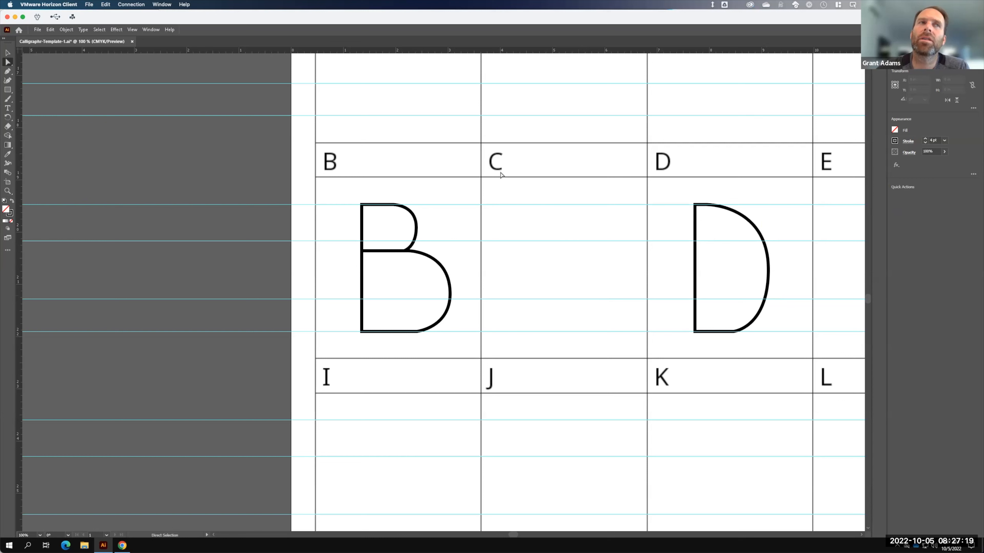
# Draw the C with four curved Pen segments, touching the cap height guide and the lowest guide and open on its right side, and deselect it.
pyautogui.click(7, 71)
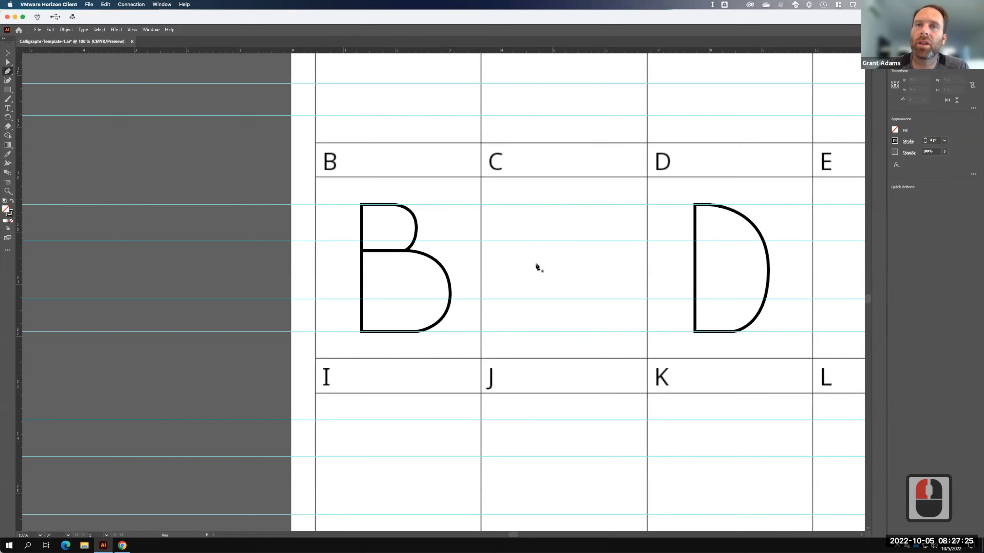
pyautogui.press('F15')
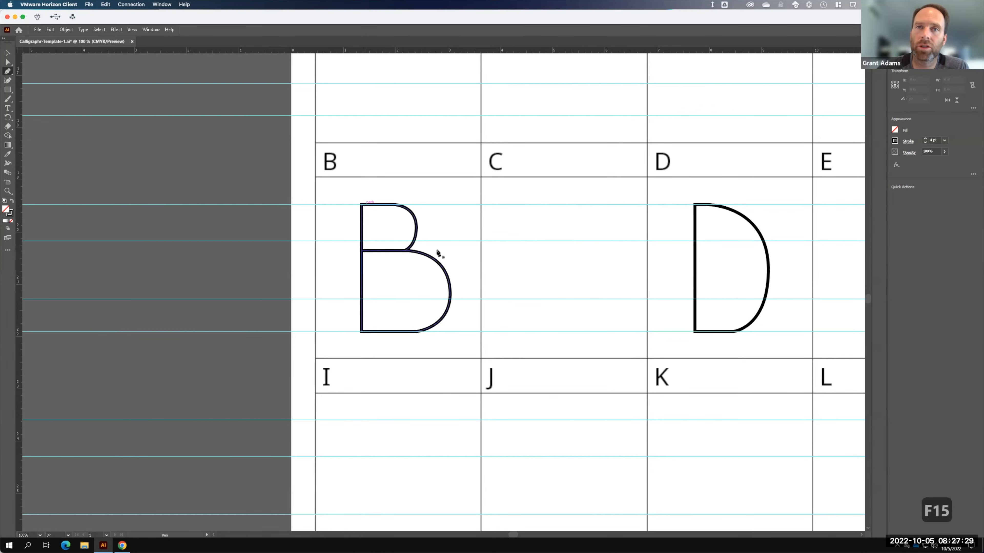
pyautogui.click(582, 218)
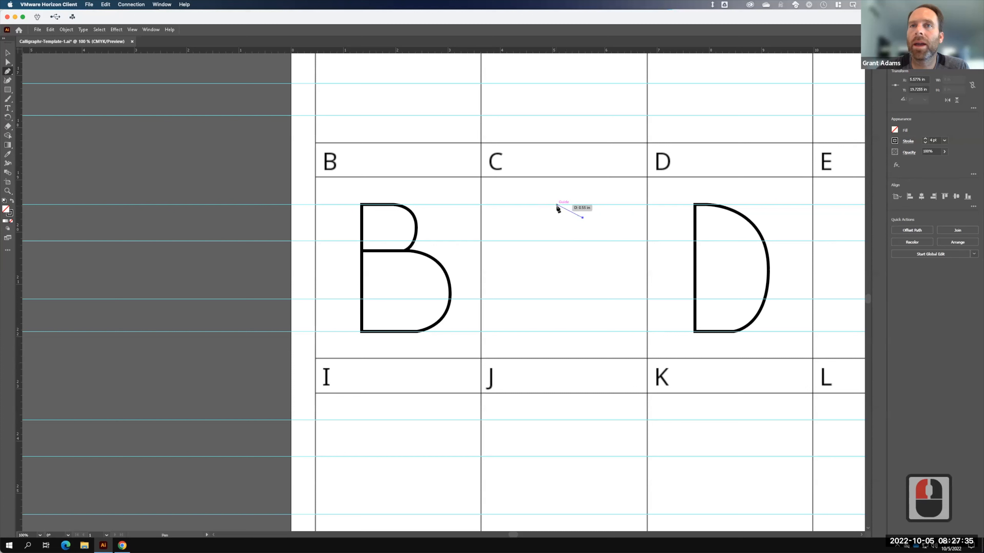
pyautogui.moveTo(525, 207); pyautogui.dragTo(536, 204)
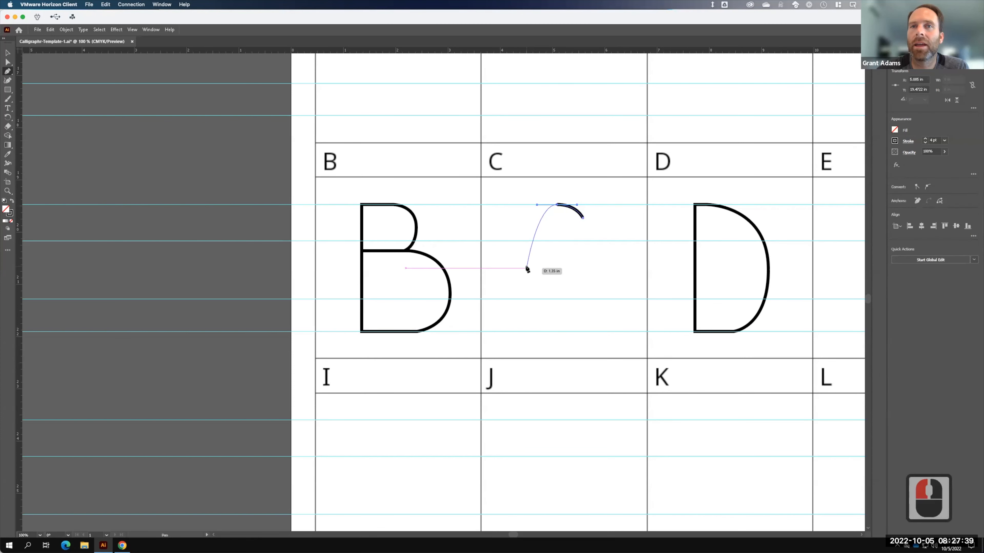
pyautogui.moveTo(527, 269); pyautogui.dragTo(526, 308)
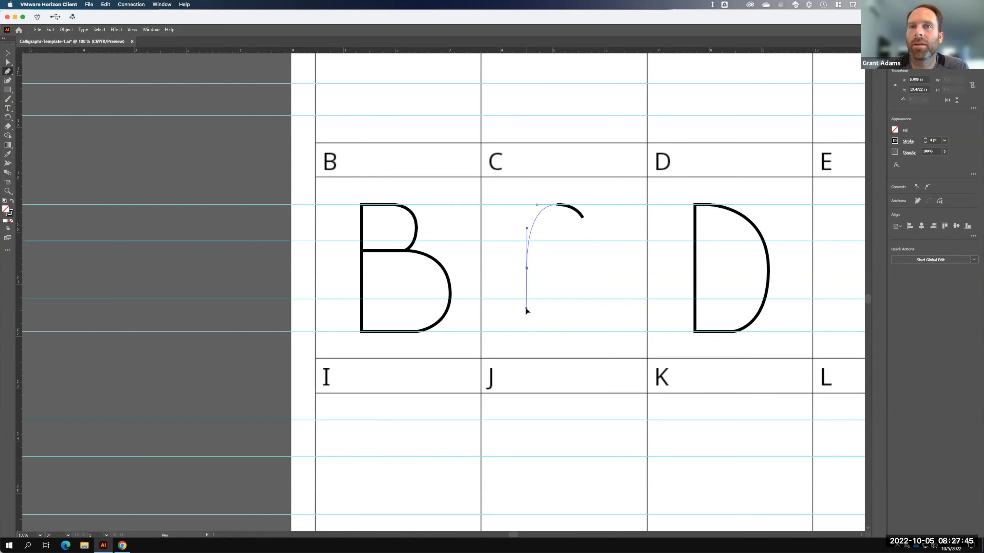
pyautogui.moveTo(527, 310); pyautogui.dragTo(526, 309)
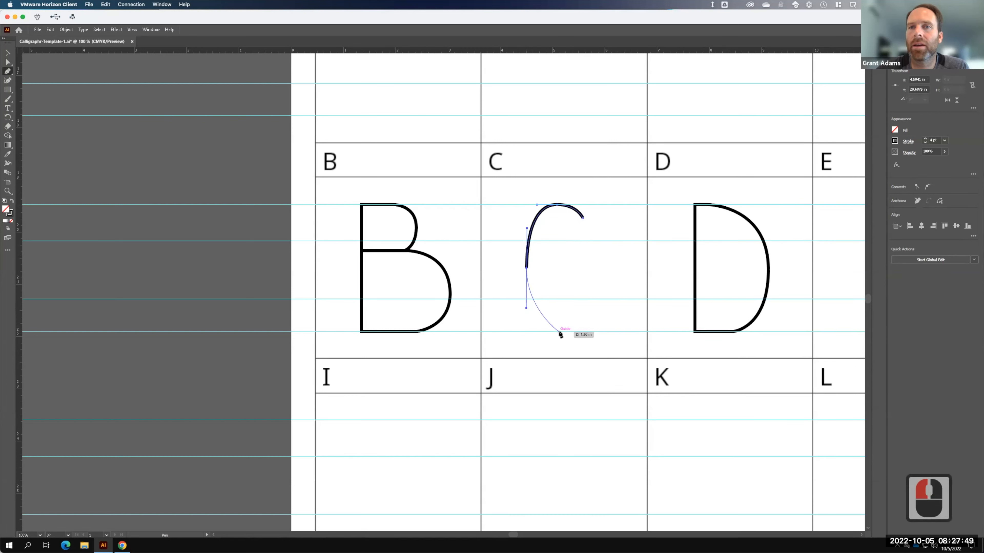
pyautogui.moveTo(559, 331)
pyautogui.mouseDown()
pyautogui.moveTo(597, 318)
pyautogui.moveTo(584, 323)
pyautogui.moveTo(589, 310)
pyautogui.mouseUp()
pyautogui.click(8, 52)
pyautogui.click(561, 260)
pyautogui.click(604, 251)
pyautogui.click(657, 265)
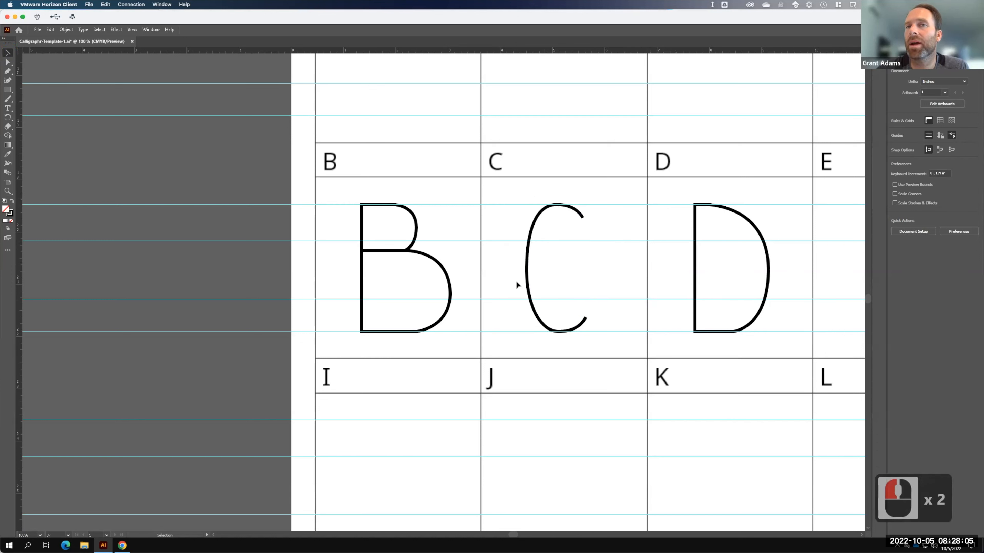
# Replace the Pen-drawn C with an ellipse about 1.4 in wide, spanning from the cap height guide to the lowest guide.
pyautogui.click(527, 265)
pyautogui.press('BackSpace')
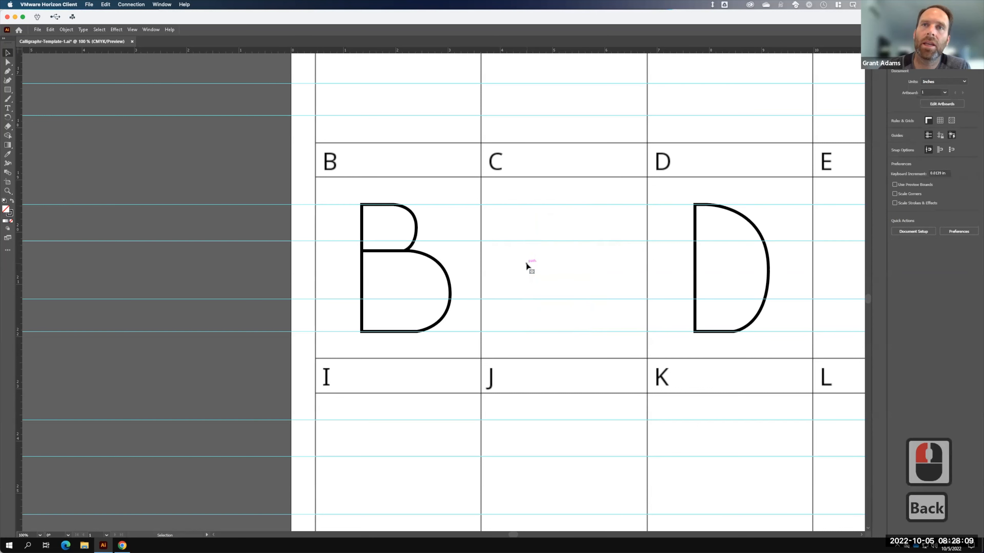
pyautogui.click(12, 91)
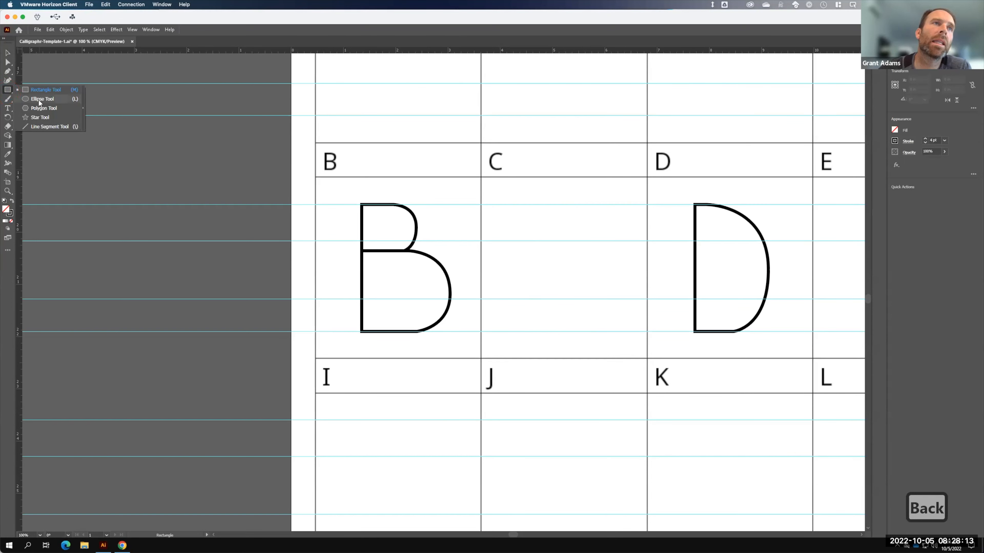
pyautogui.click(39, 99)
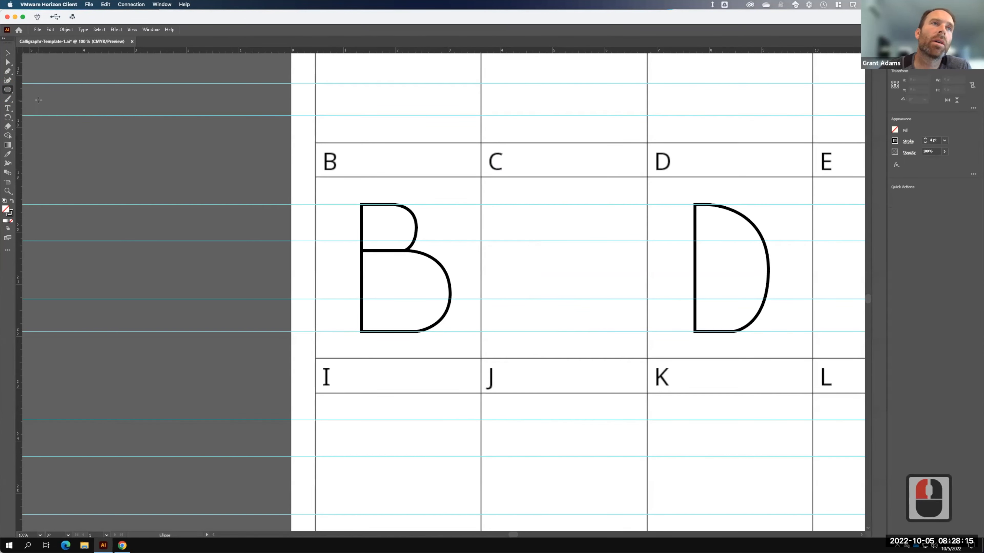
pyautogui.moveTo(528, 204); pyautogui.dragTo(601, 331)
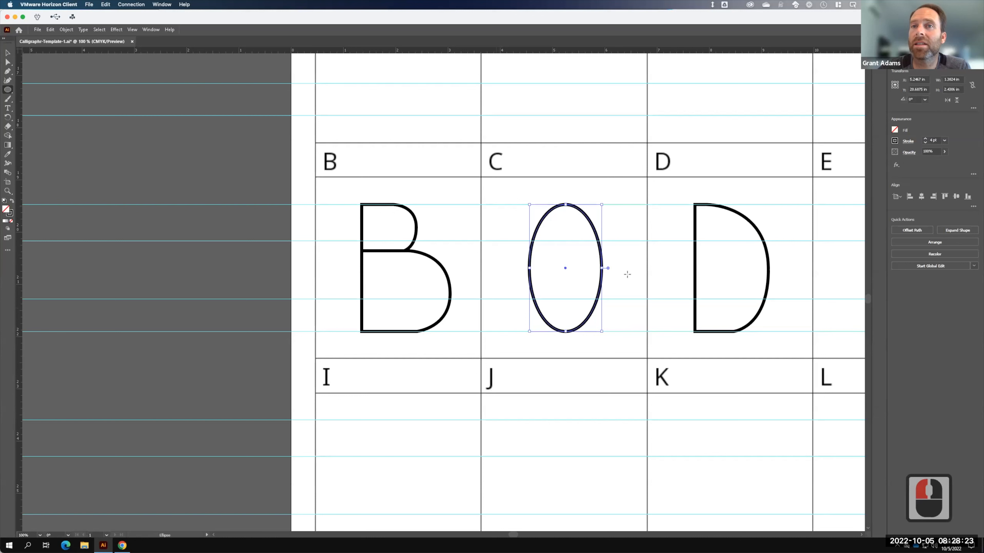
pyautogui.press('F15')
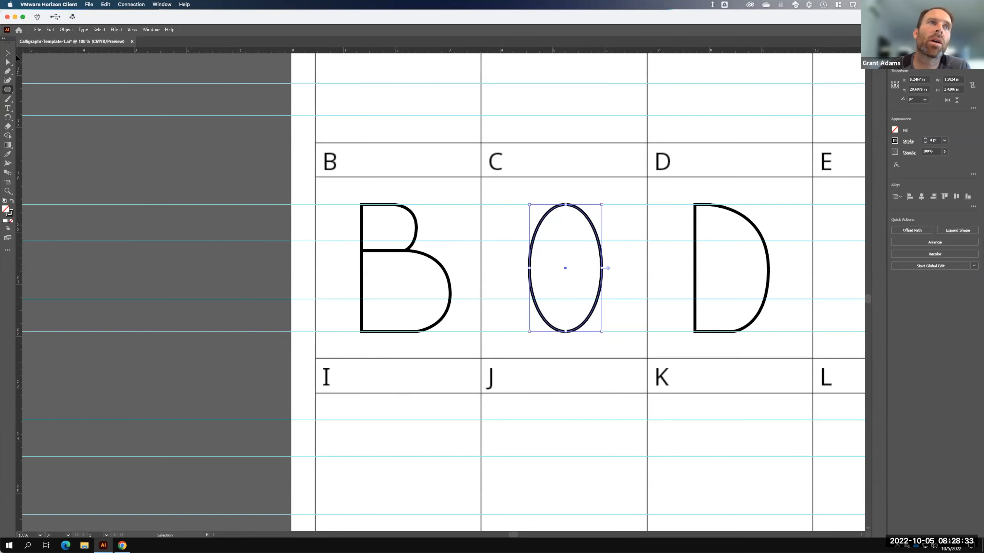
# Open the ellipse into a C by adding anchor points on its upper and lower right curves and deleting the rightmost anchor point.
pyautogui.click(10, 72)
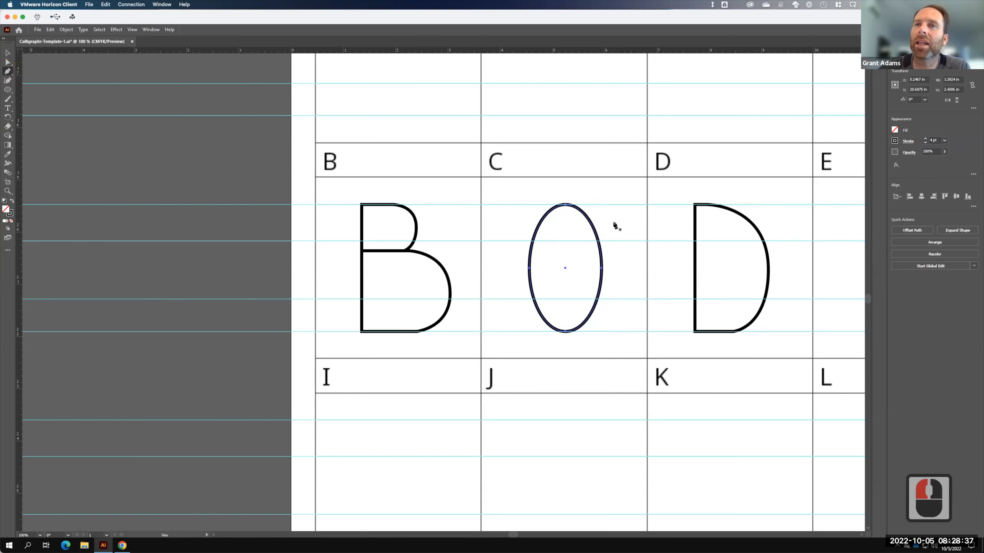
pyautogui.click(590, 318)
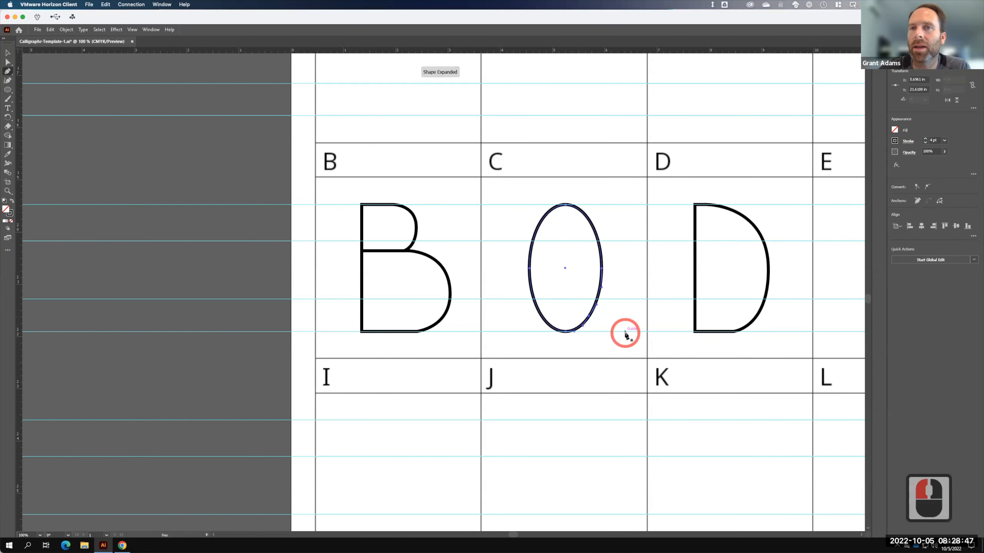
pyautogui.click(585, 217)
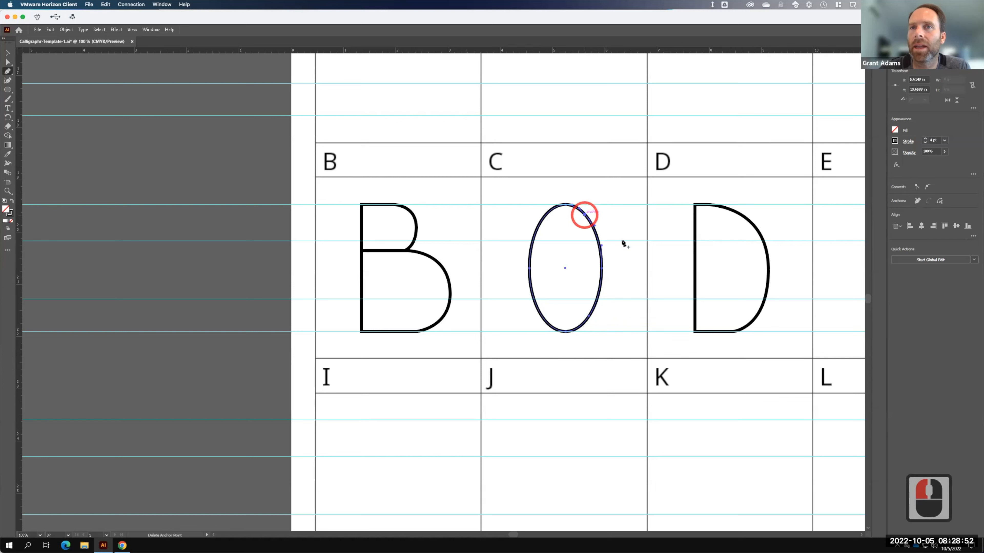
pyautogui.click(9, 63)
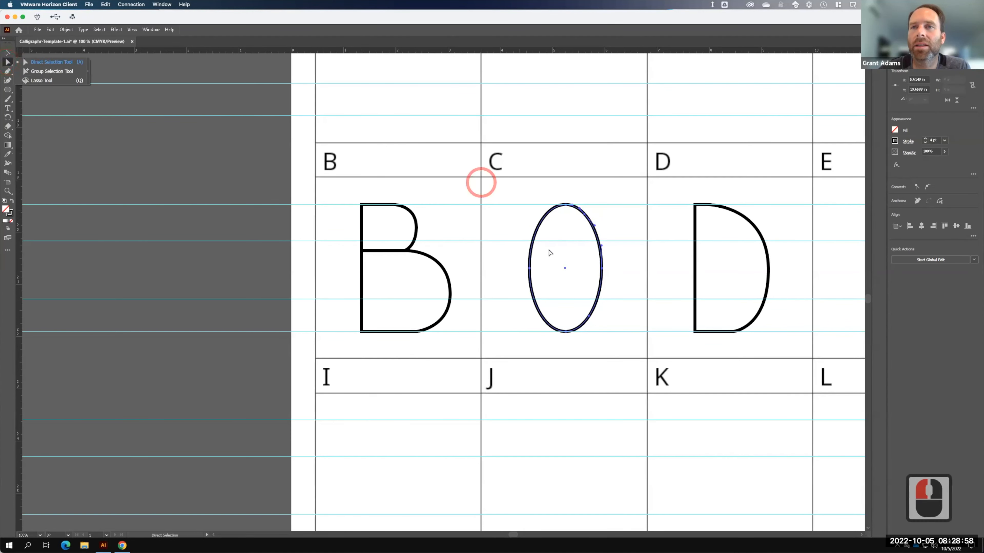
pyautogui.click(603, 270)
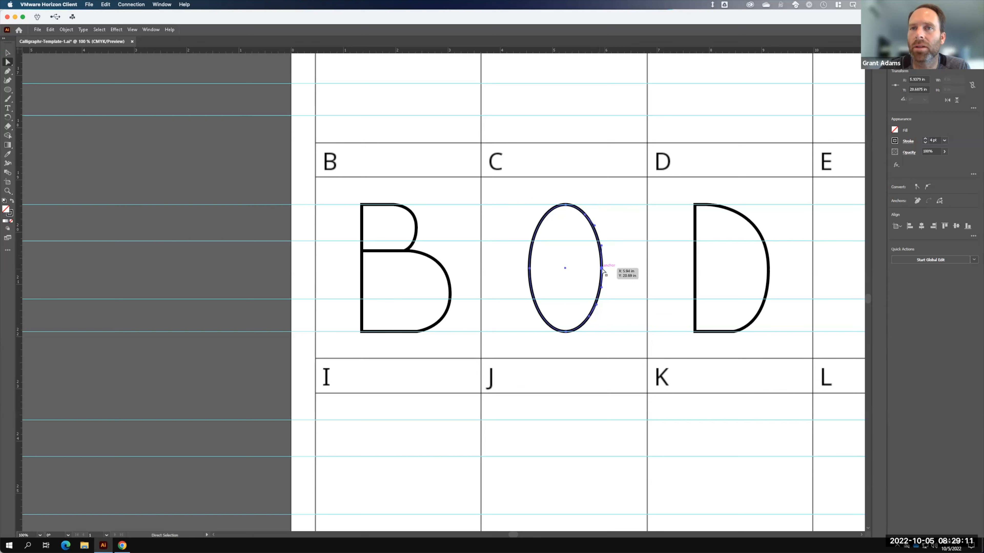
pyautogui.press('BackSpace')
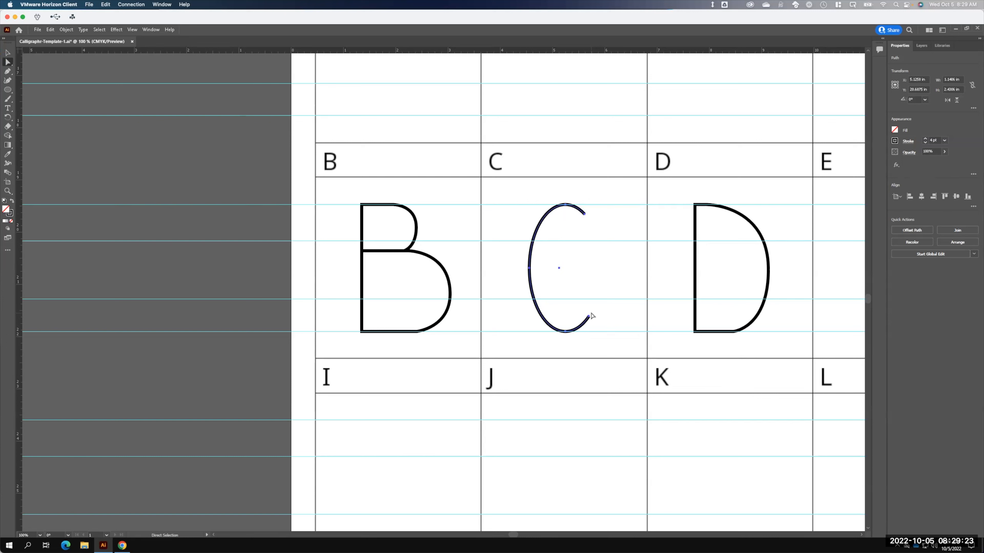
pyautogui.press('F15')
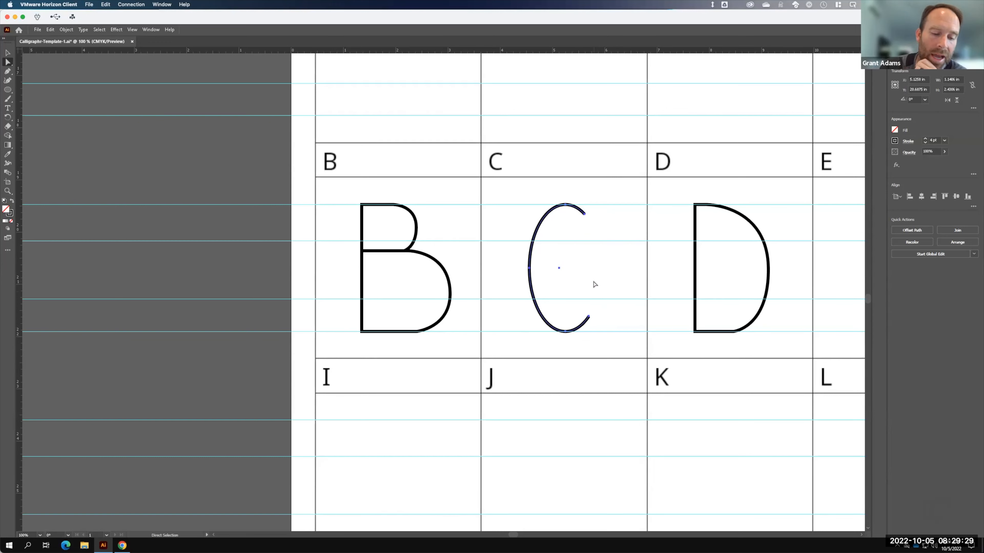
# Undo the anchor point edits back to the full ellipse, and place a vertical guide through its right part at about 5.66 in.
pyautogui.hotkey('ctrl', 'z')
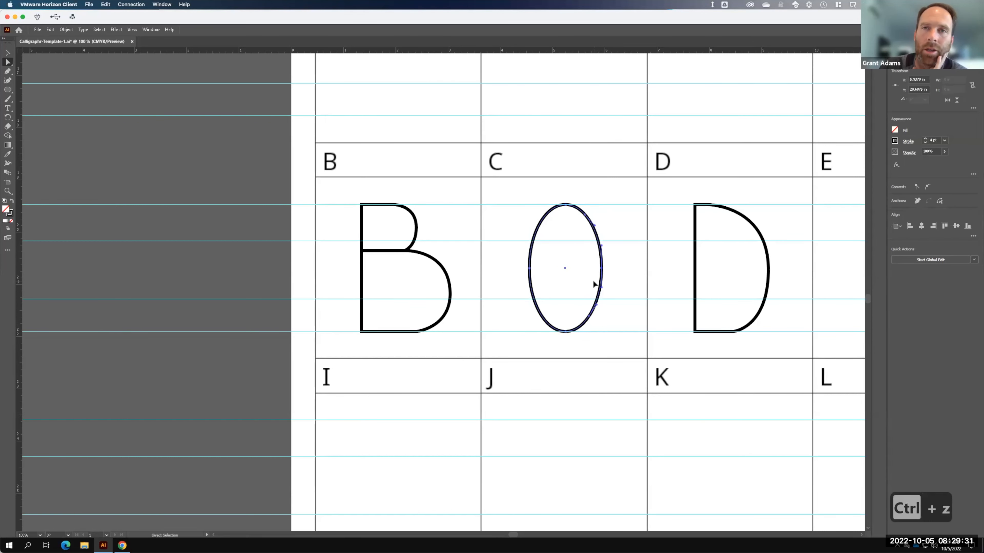
pyautogui.hotkey('ctrl', 'z')
pyautogui.hotkey('ctrl', 'z')
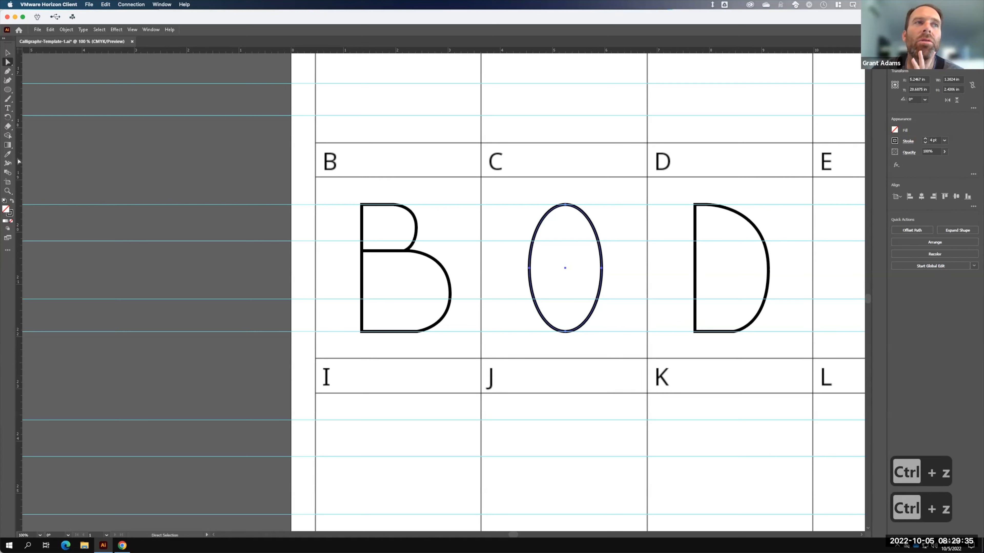
pyautogui.click(586, 158)
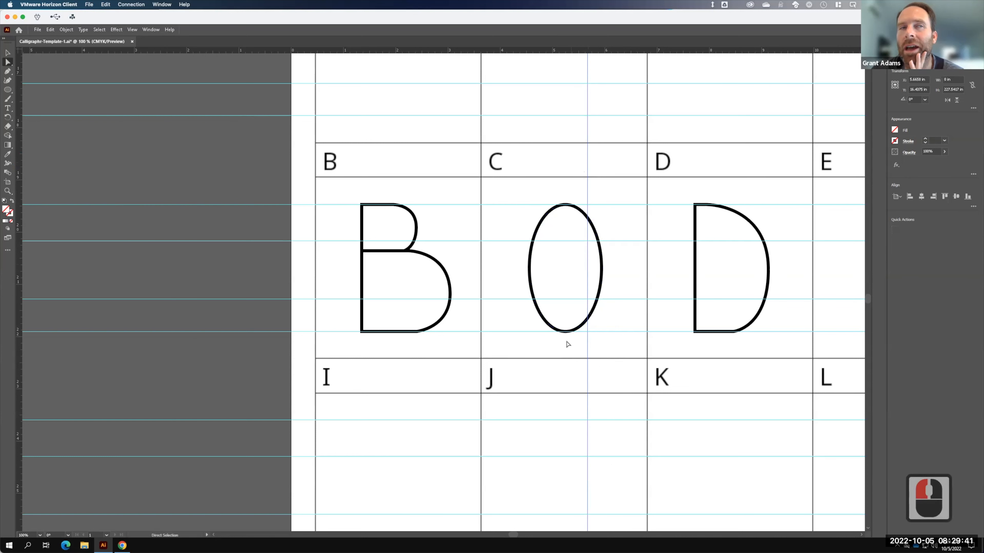
pyautogui.click(8, 72)
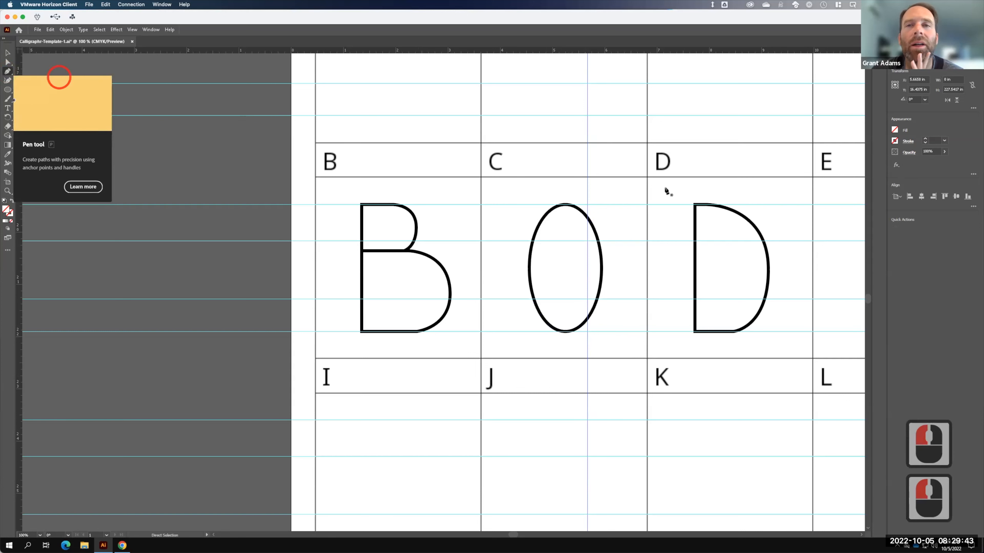
pyautogui.click(589, 217)
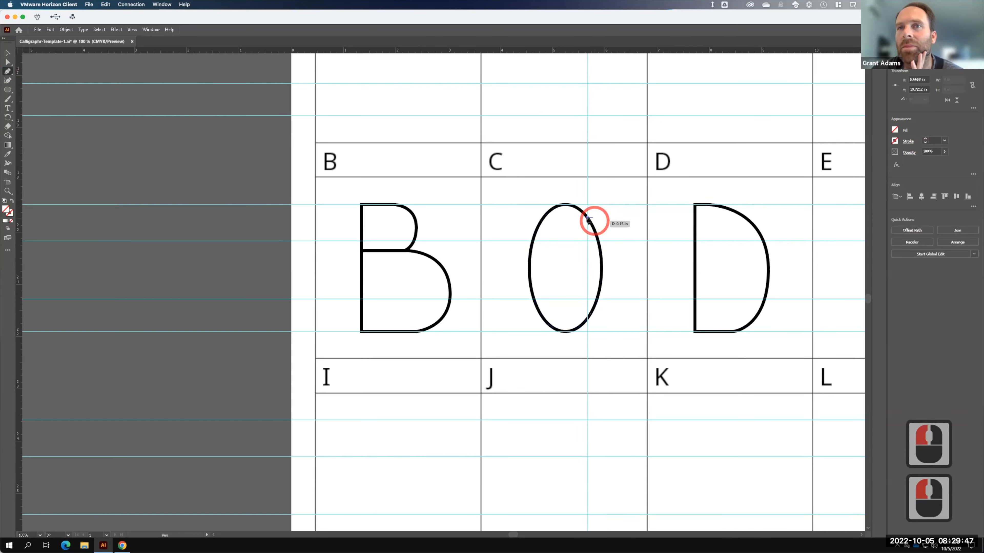
pyautogui.click(8, 53)
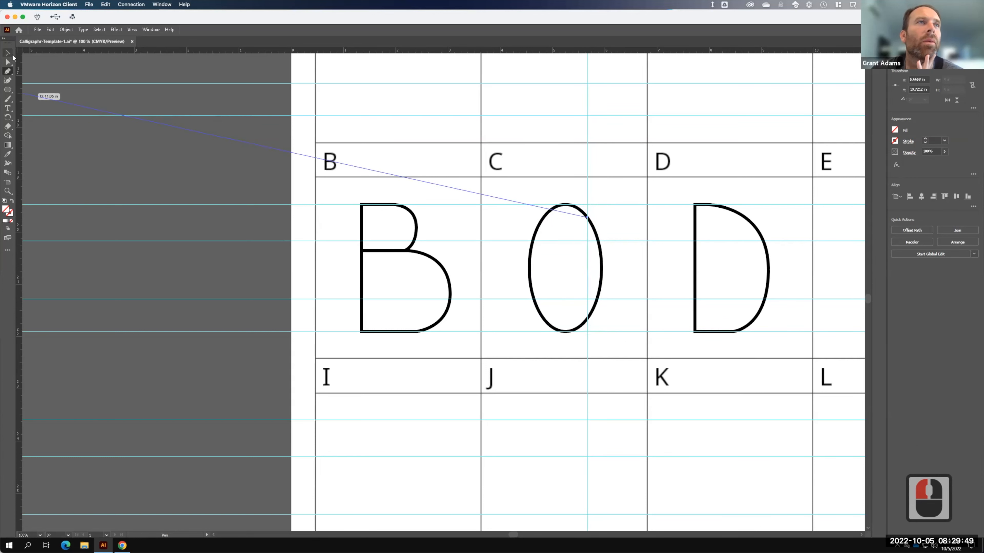
pyautogui.click(508, 205)
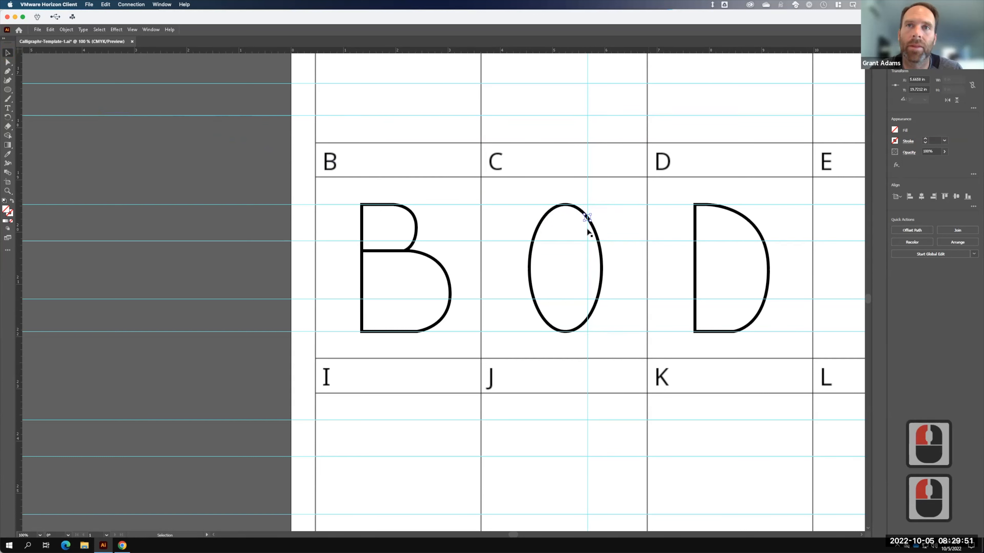
pyautogui.press('BackSpace')
# Select the ellipse in the C cell and bring it to the front.
pyautogui.moveTo(8, 71); pyautogui.dragTo(29, 69)
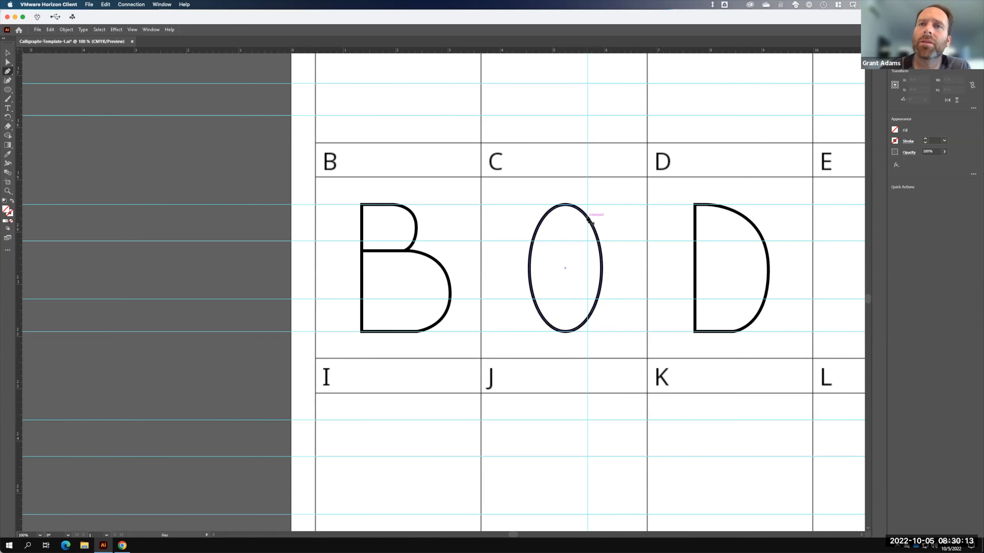
pyautogui.click(7, 53)
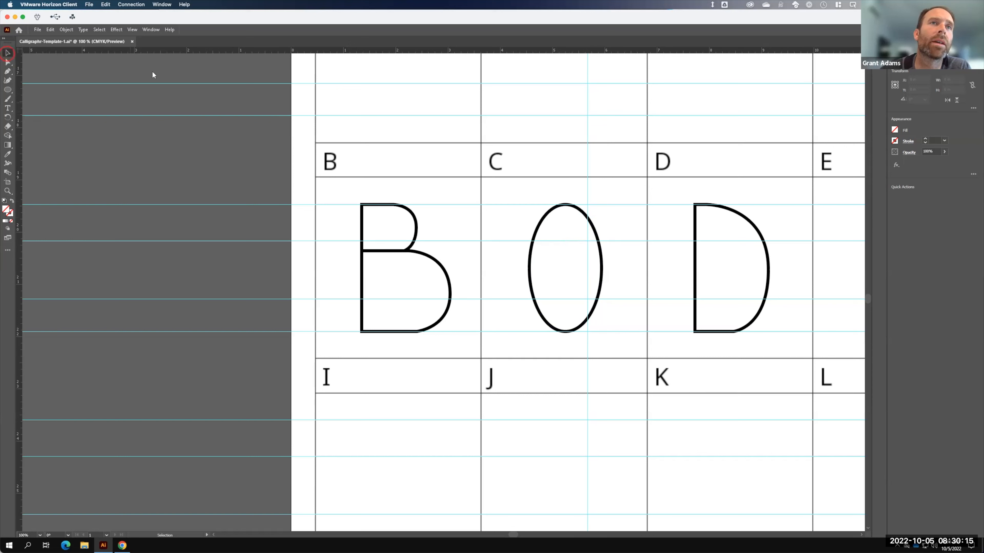
pyautogui.click(556, 250)
pyautogui.click(593, 228)
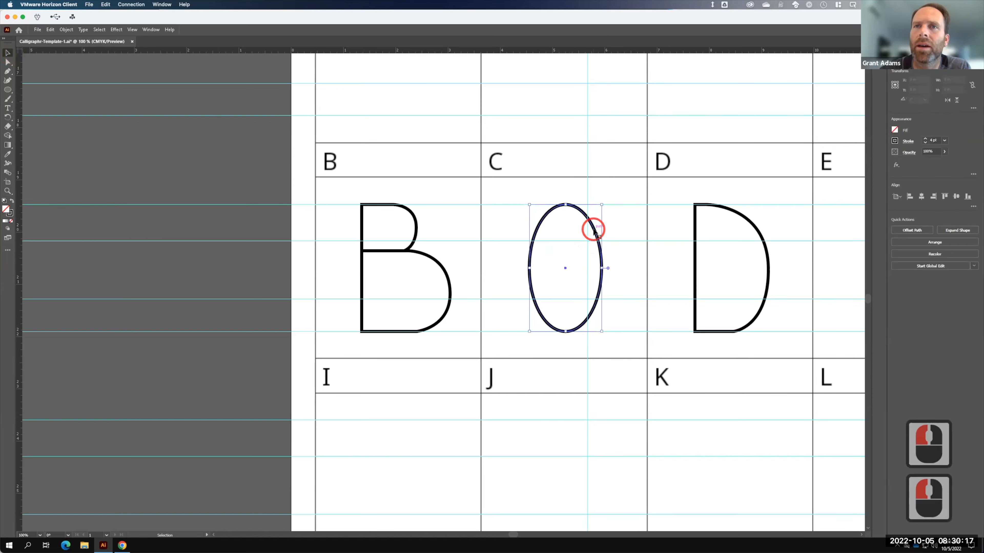
pyautogui.rightClick(594, 230)
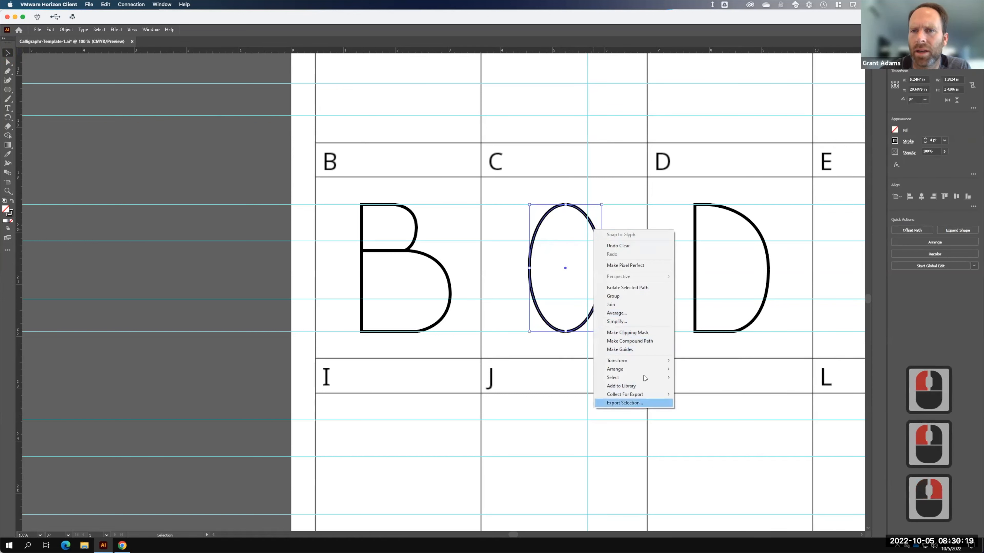
pyautogui.moveTo(643, 374)
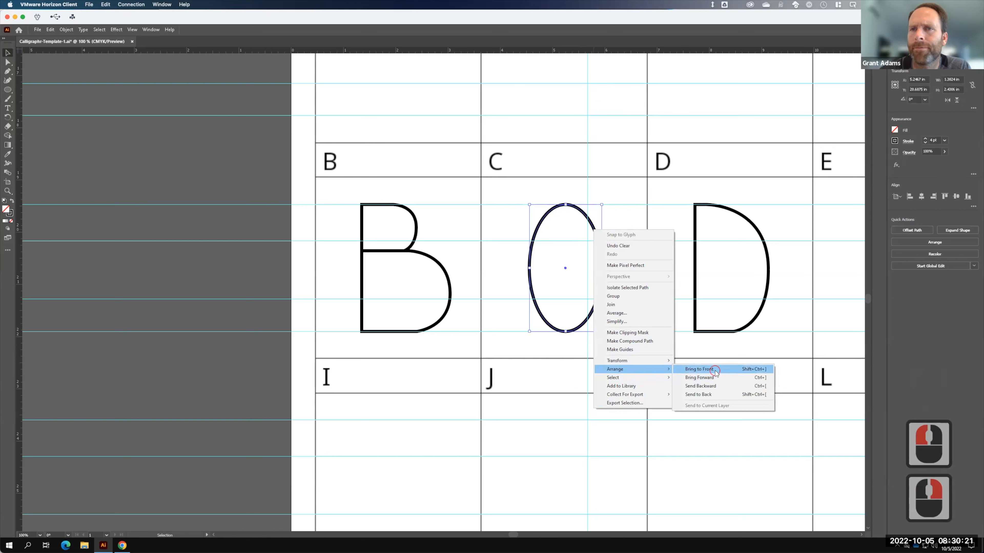
pyautogui.click(714, 369)
# Add an anchor point to the ellipse where the vertical guide crosses its upper right curve.
pyautogui.press('F15')
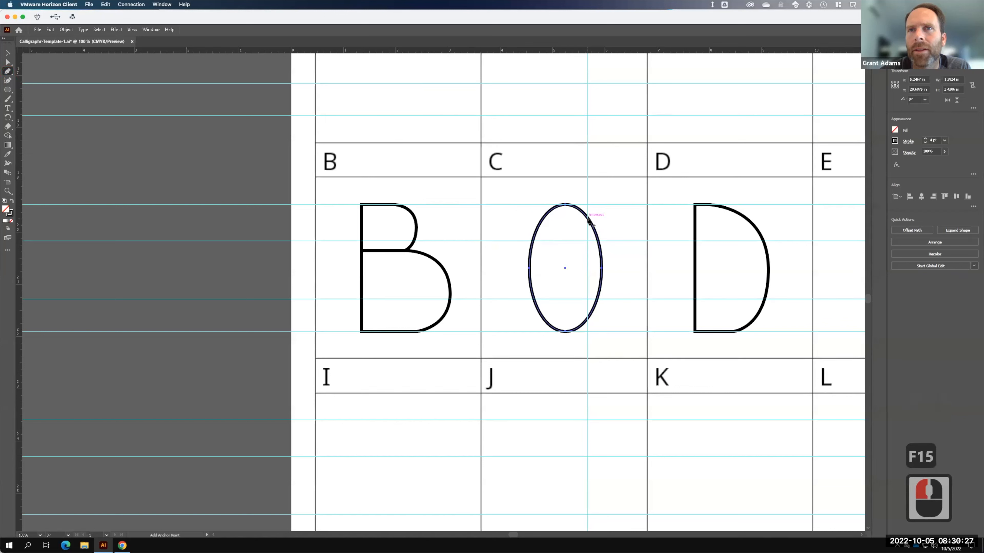
pyautogui.click(588, 221)
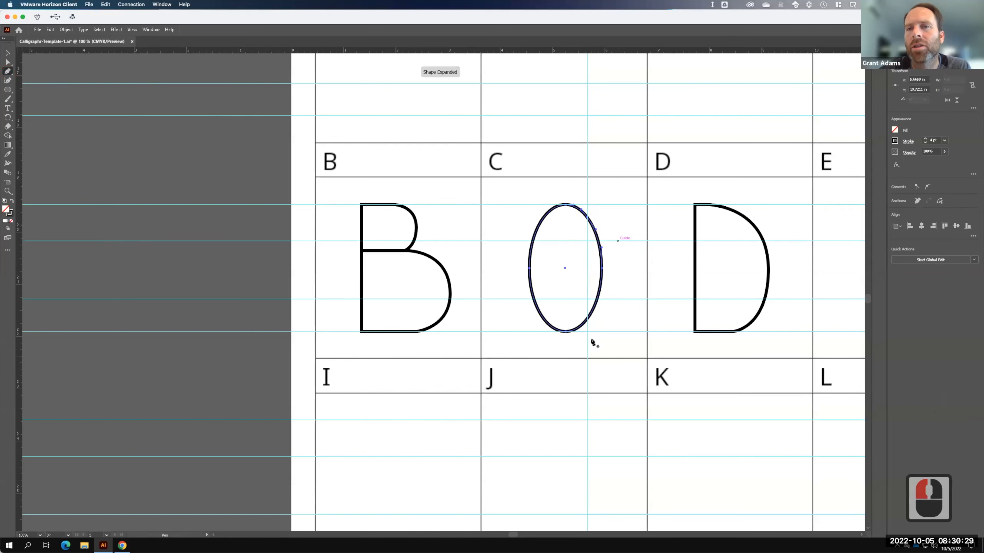
pyautogui.press('v')
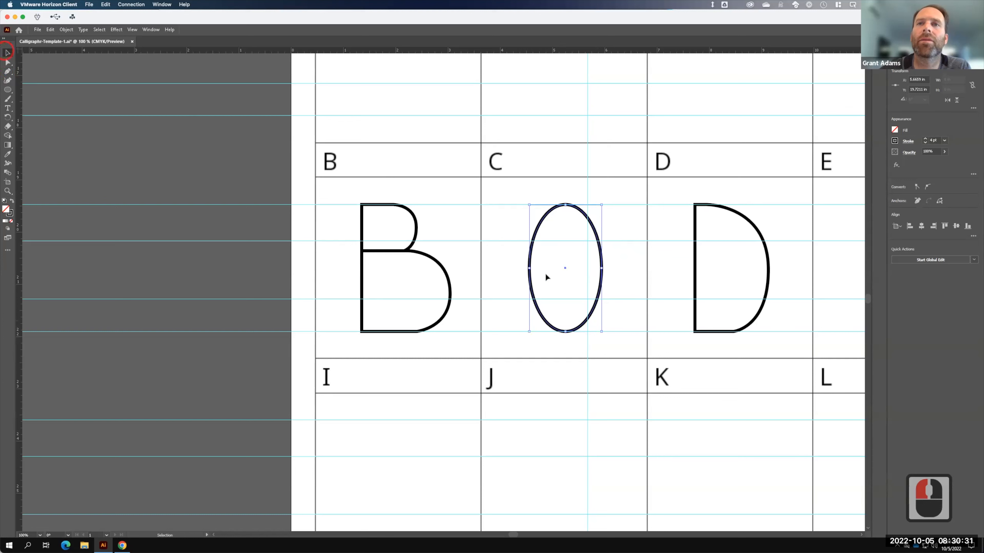
pyautogui.click(574, 207)
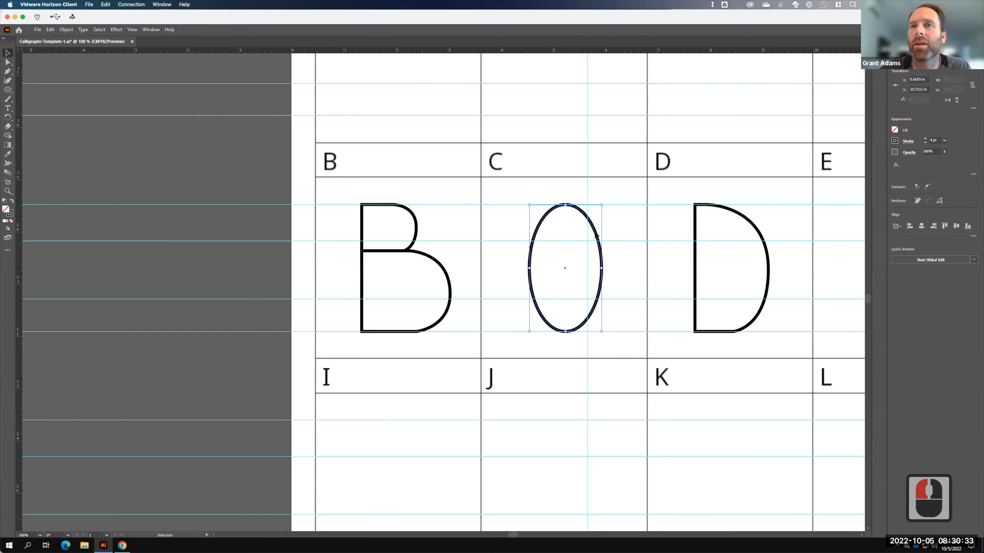
# Add an anchor point to the ellipse where the vertical guide crosses its lower right curve.
pyautogui.rightClick(596, 232)
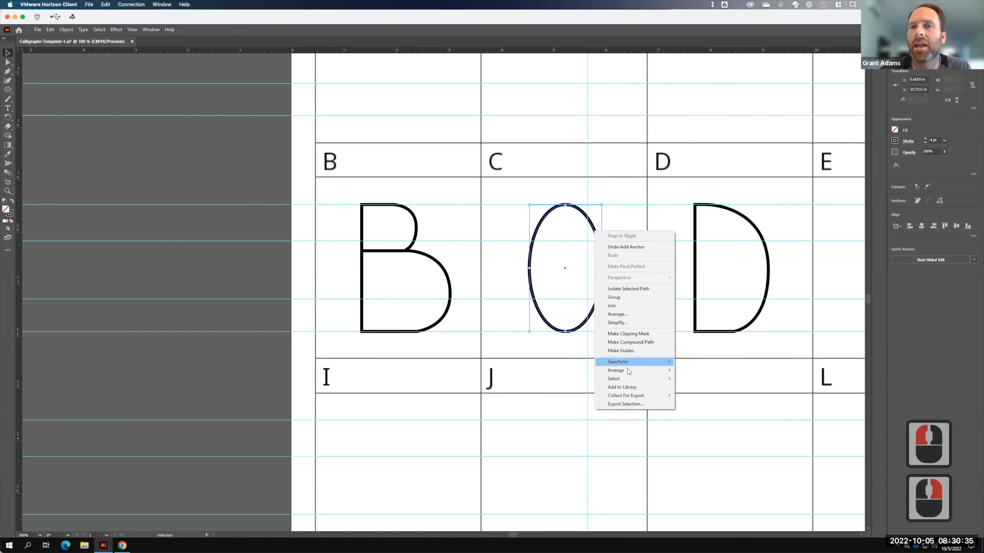
pyautogui.moveTo(650, 373)
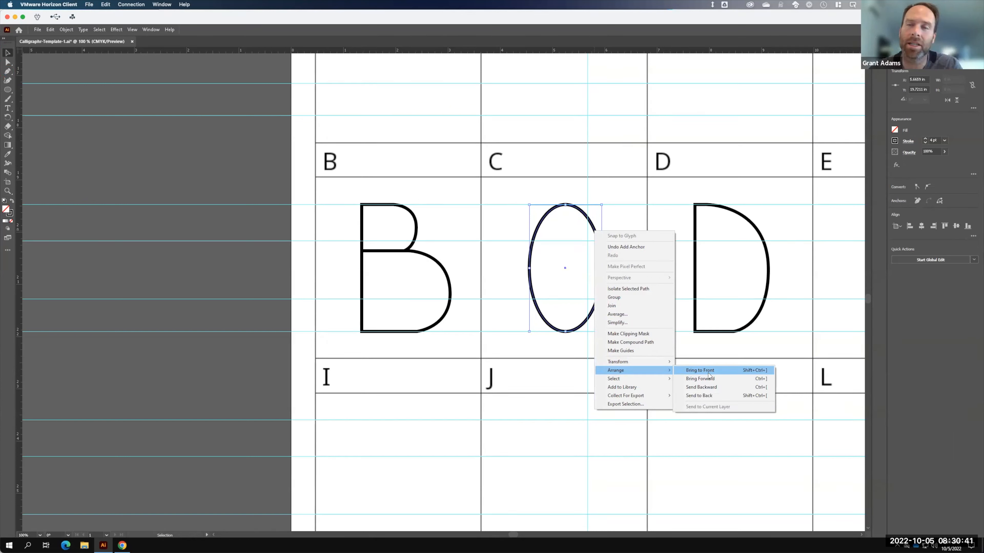
pyautogui.click(8, 72)
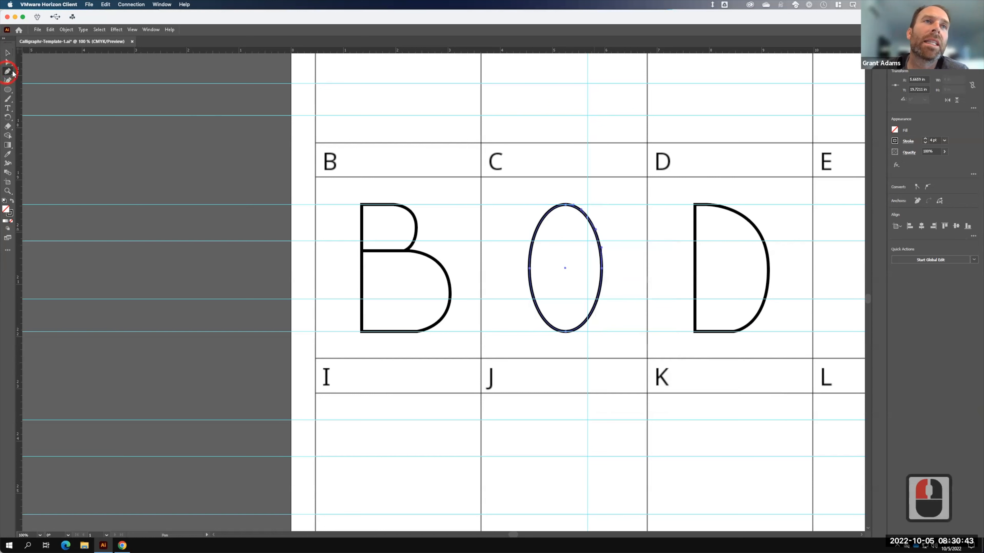
pyautogui.click(588, 322)
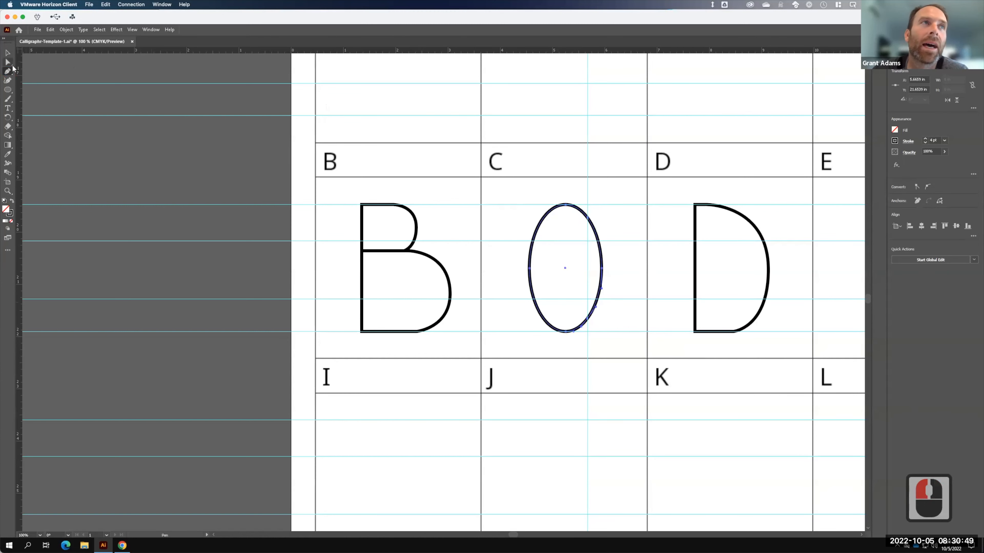
# Delete the ellipse's rightmost anchor point so that the shape opens into a C ending at the vertical guide.
pyautogui.click(8, 62)
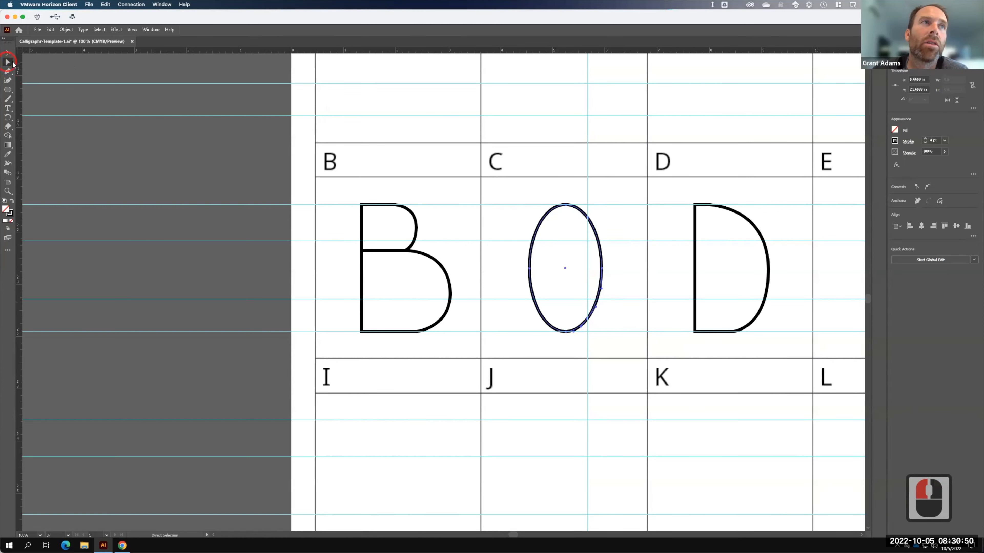
pyautogui.click(602, 268)
pyautogui.click(602, 269)
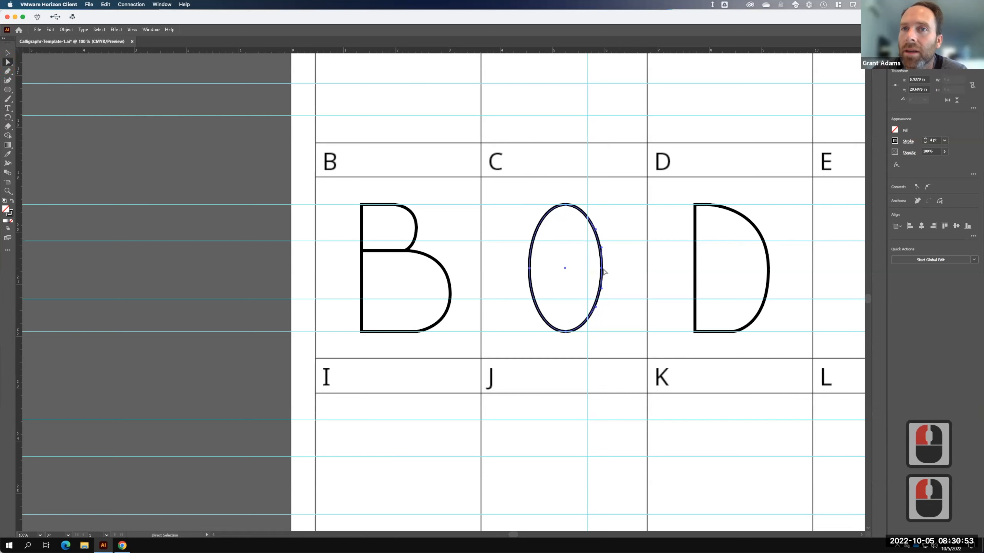
pyautogui.press('BackSpace')
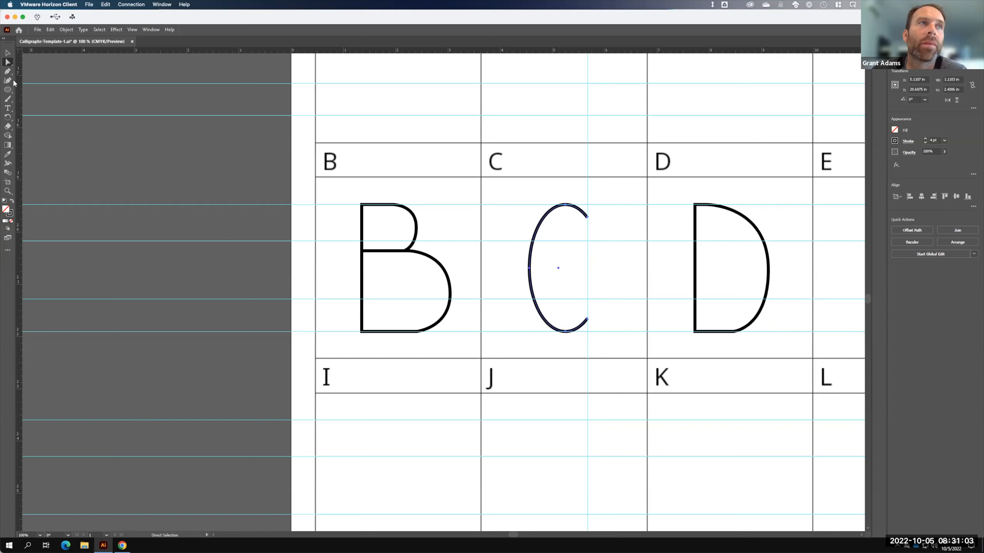
# Try to add anchor points to the upper right curve of the D with the Pen tool, removing the stray path drawn.
pyautogui.click(7, 71)
pyautogui.click(714, 209)
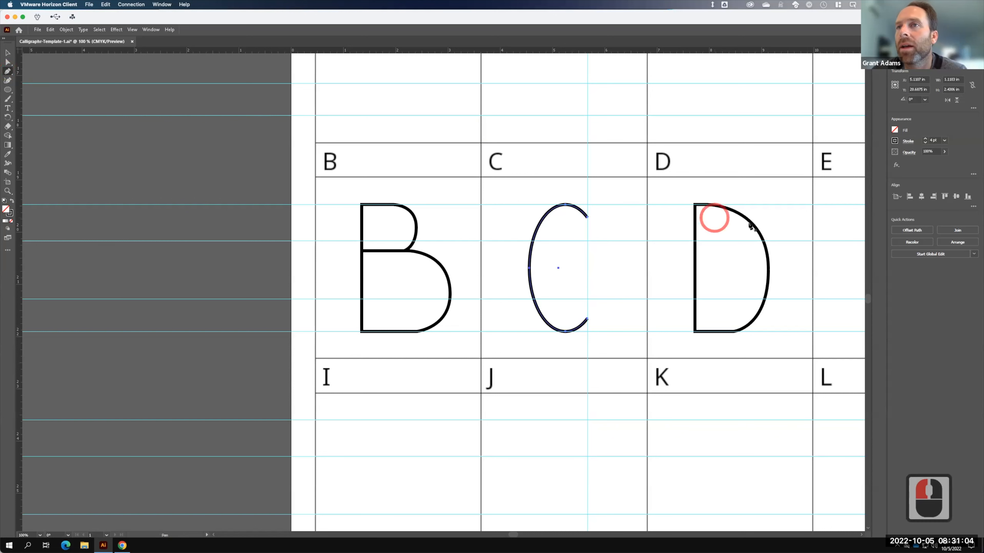
pyautogui.click(737, 214)
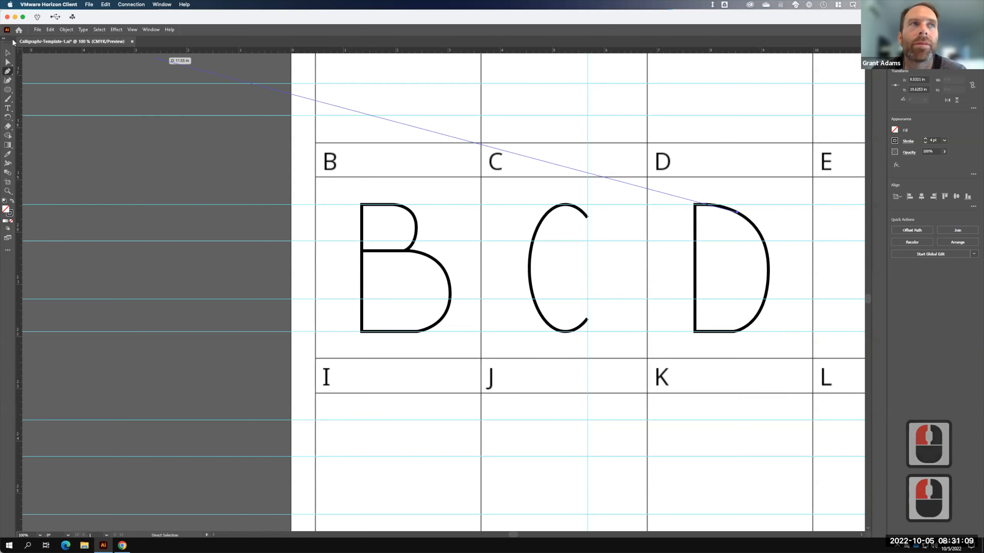
pyautogui.click(8, 53)
pyautogui.click(718, 226)
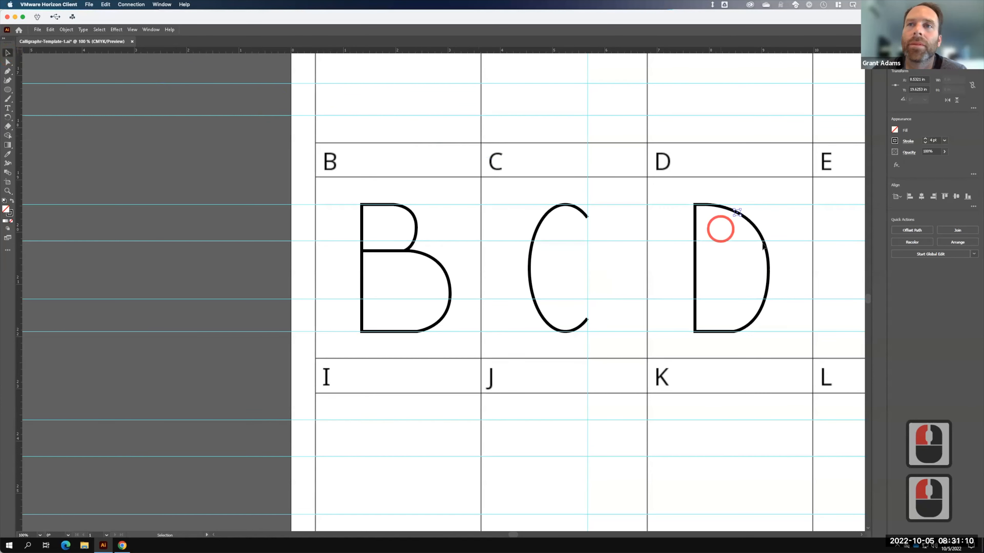
pyautogui.click(746, 222)
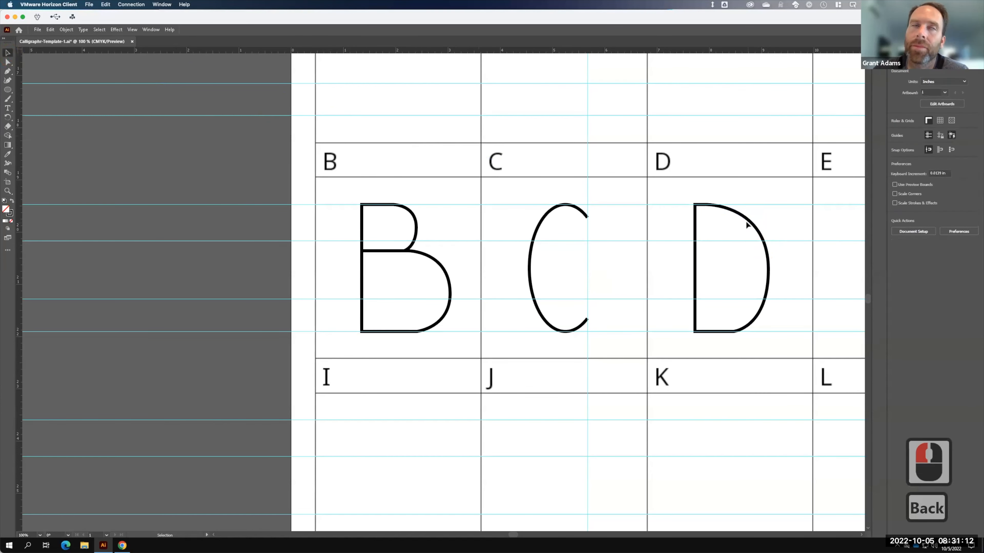
pyautogui.click(8, 72)
pyautogui.click(694, 318)
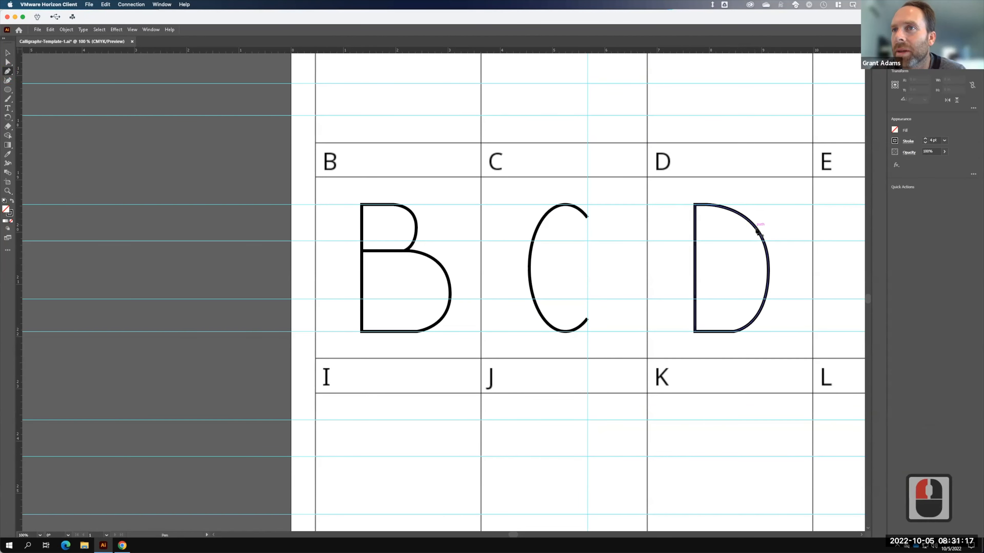
pyautogui.press('v')
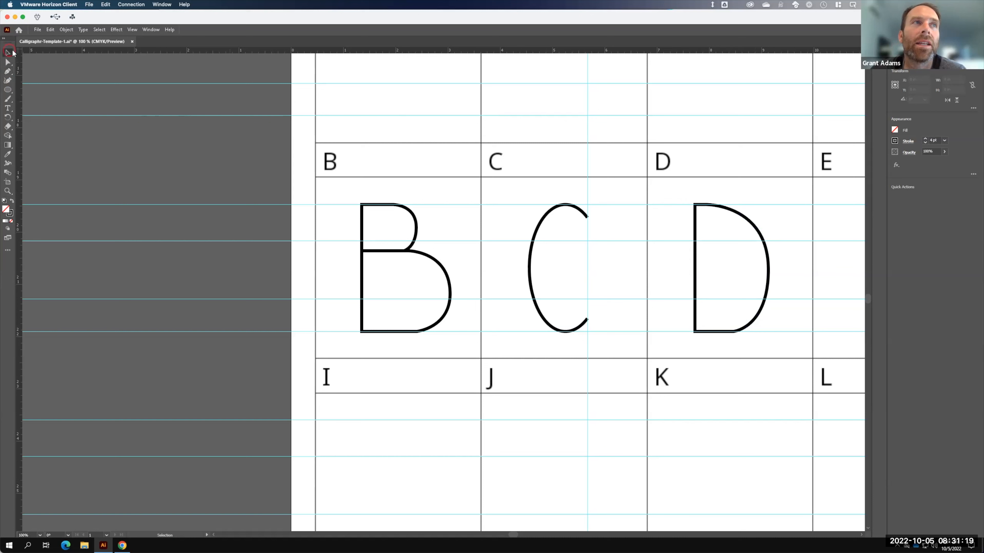
pyautogui.click(747, 273)
pyautogui.click(782, 220)
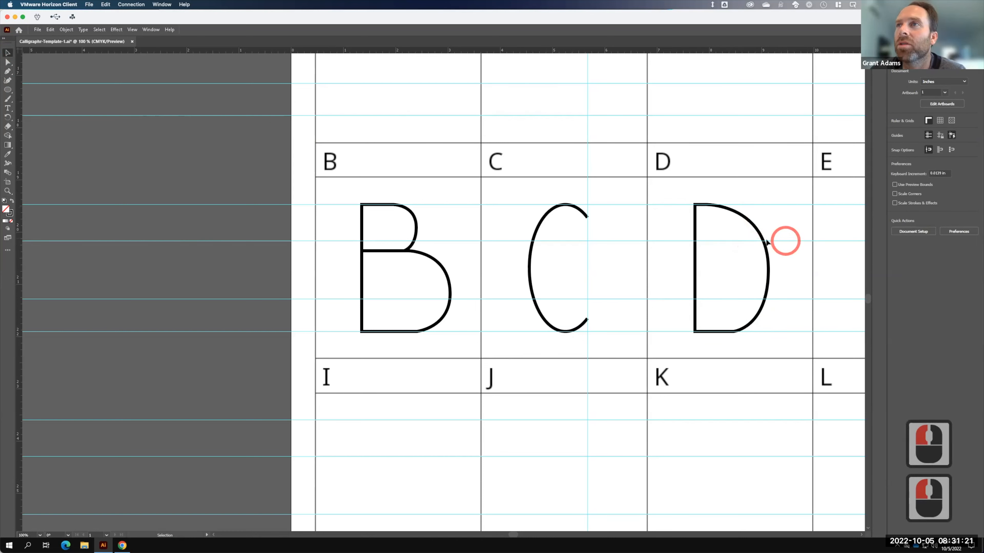
pyautogui.moveTo(8, 71); pyautogui.dragTo(81, 79)
pyautogui.click(64, 71)
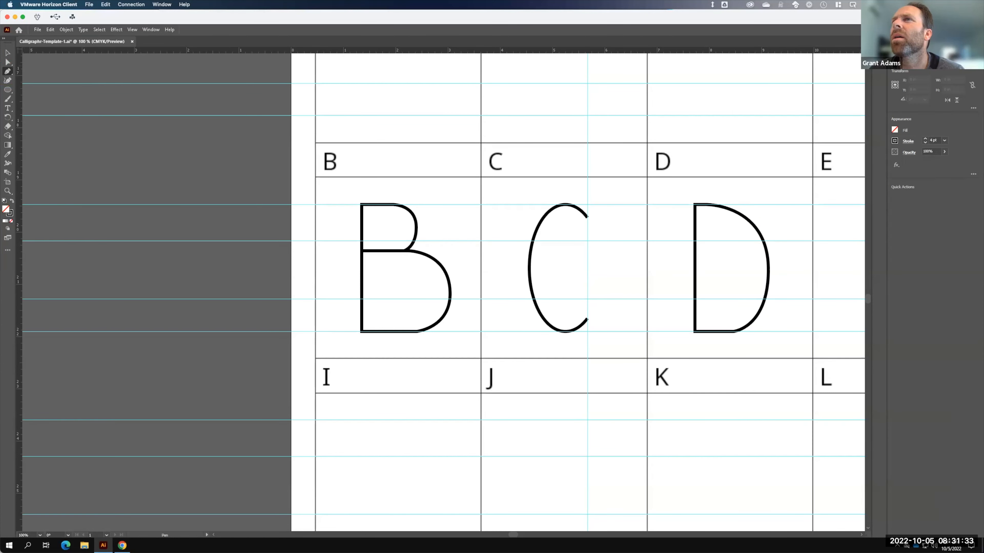
# Inspect the document's layers, switching the visibility of the Page01 and Page02 layers and restoring it.
pyautogui.click(938, 30)
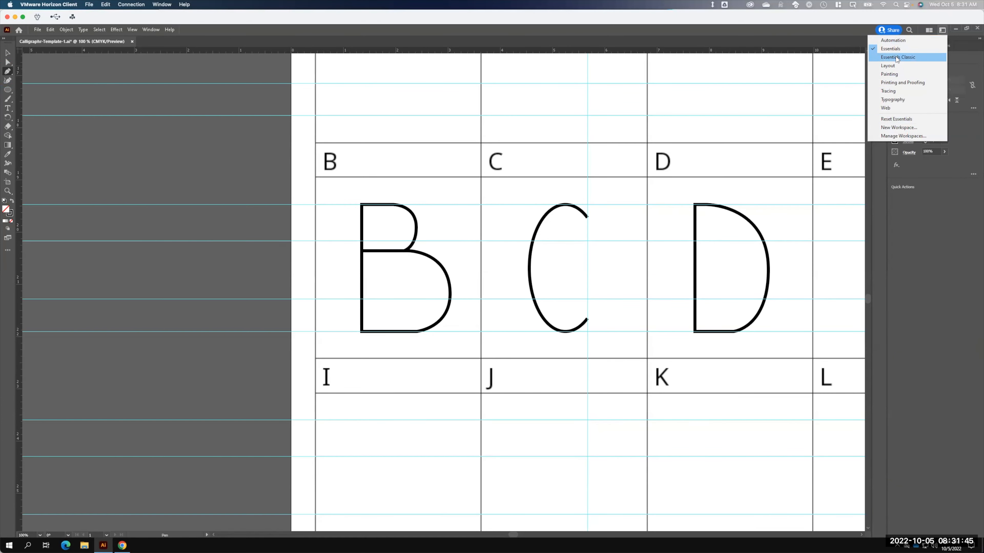
pyautogui.click(915, 188)
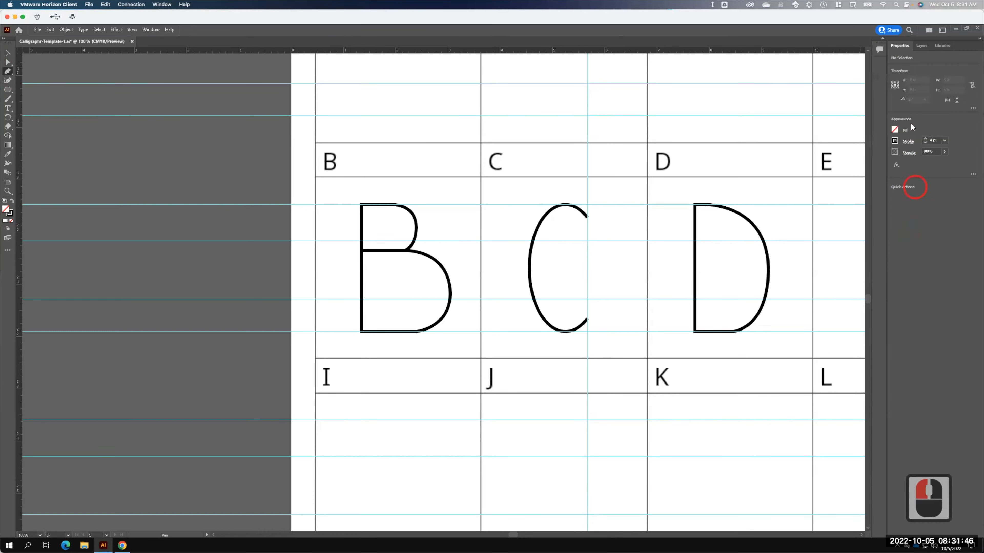
pyautogui.click(922, 48)
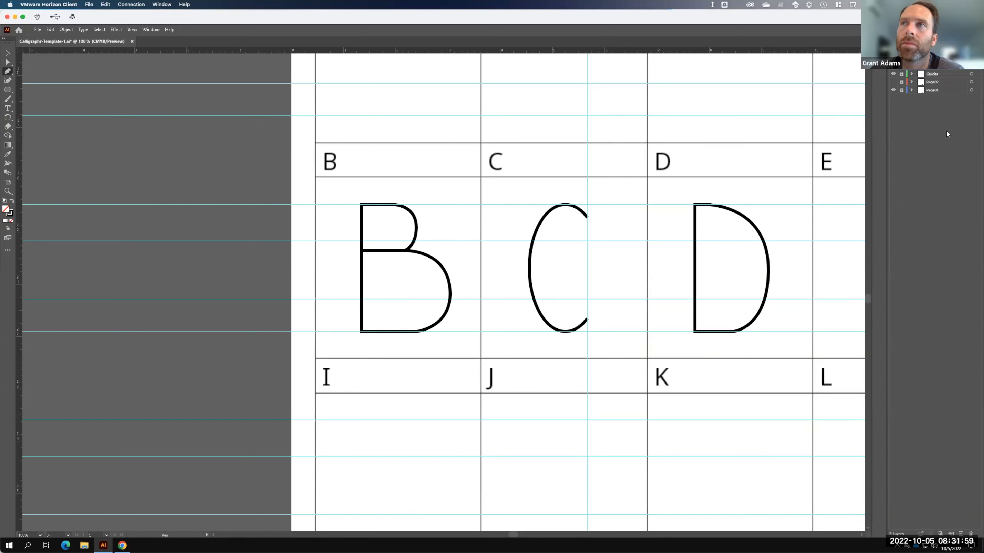
pyautogui.click(956, 70)
pyautogui.click(956, 70)
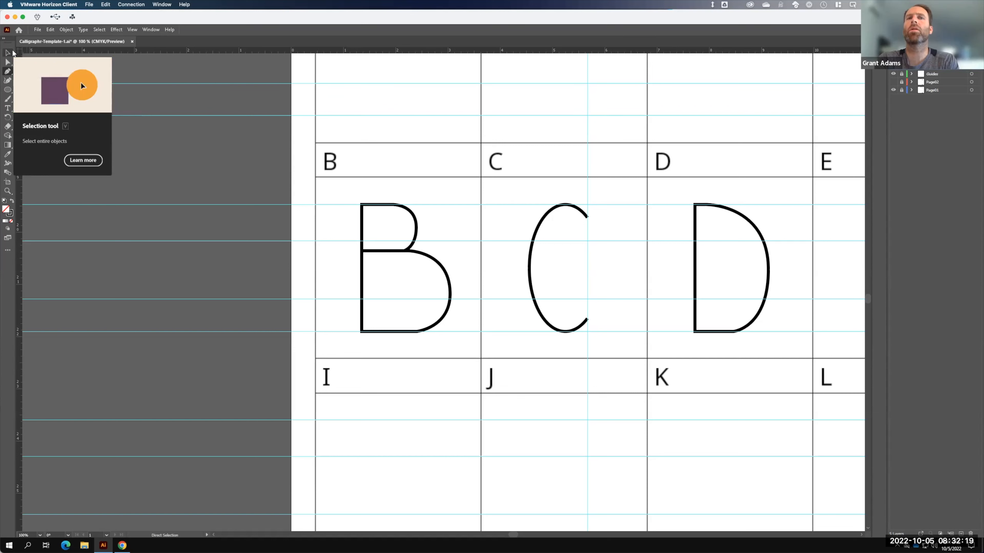
pyautogui.press('F15')
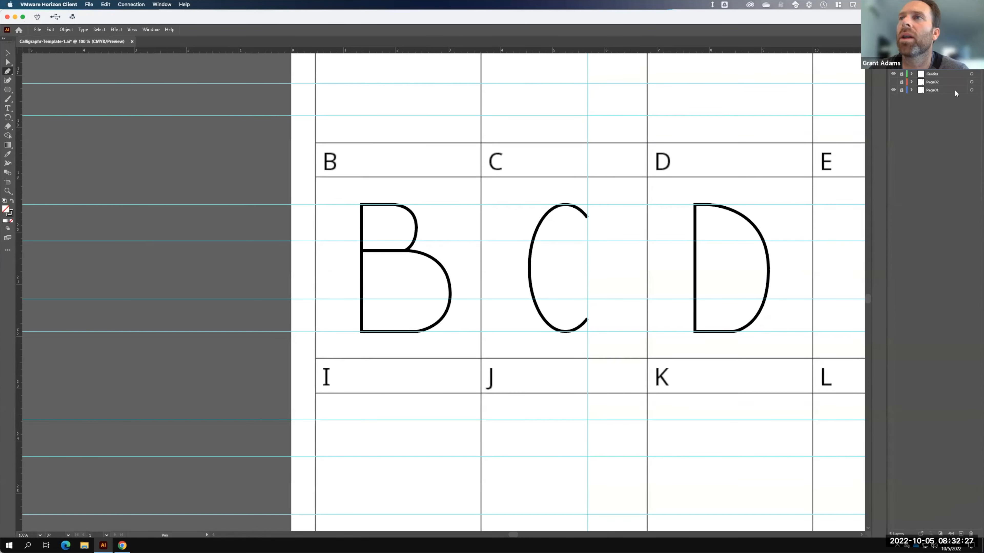
pyautogui.click(893, 89)
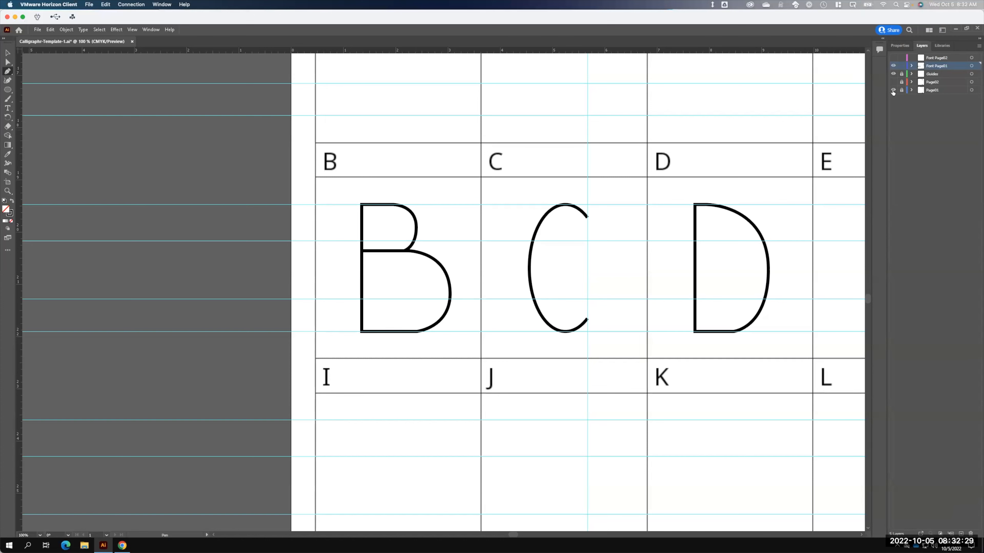
pyautogui.click(893, 90)
pyautogui.click(893, 83)
pyautogui.click(893, 82)
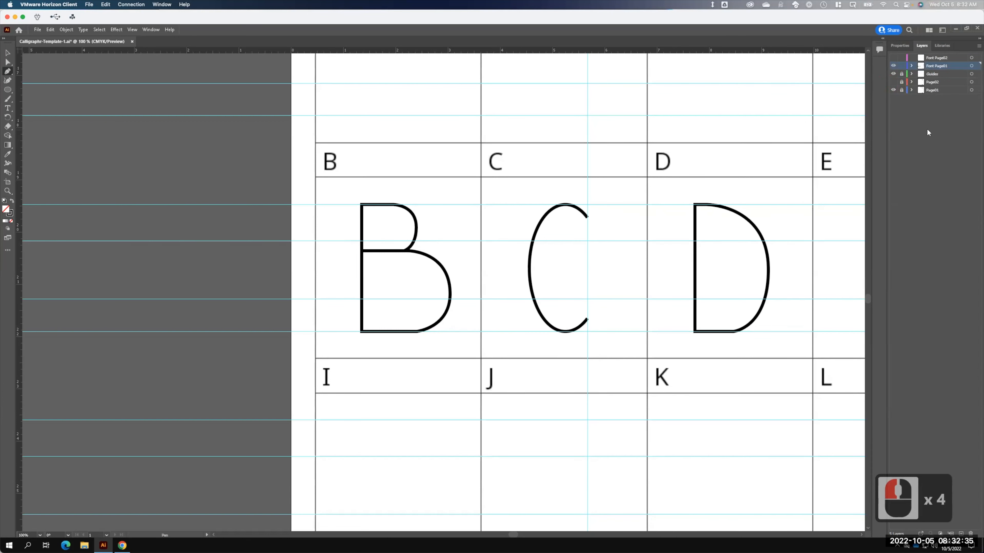
# Switch to the Essentials Classic workspace and activate the Add Anchor Point tool.
pyautogui.click(8, 62)
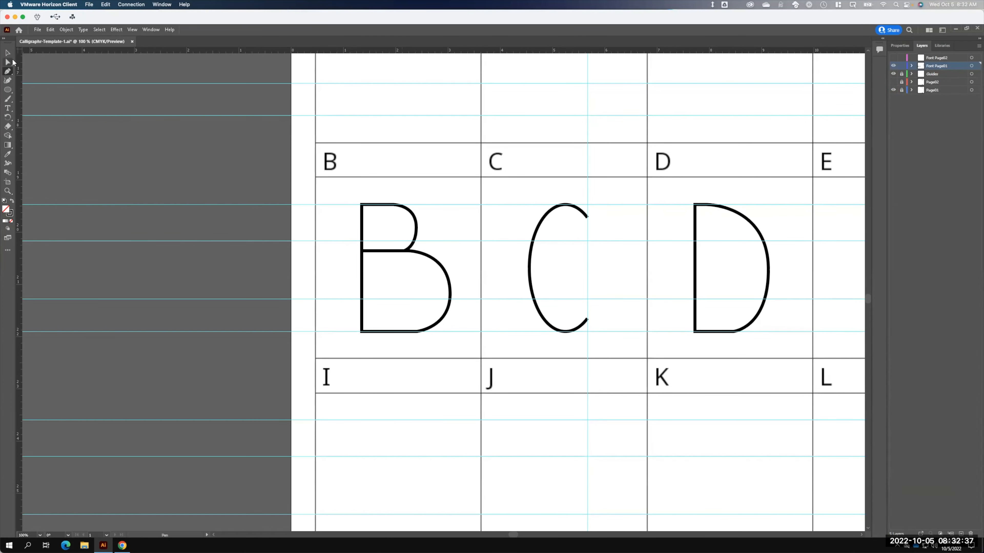
pyautogui.click(8, 71)
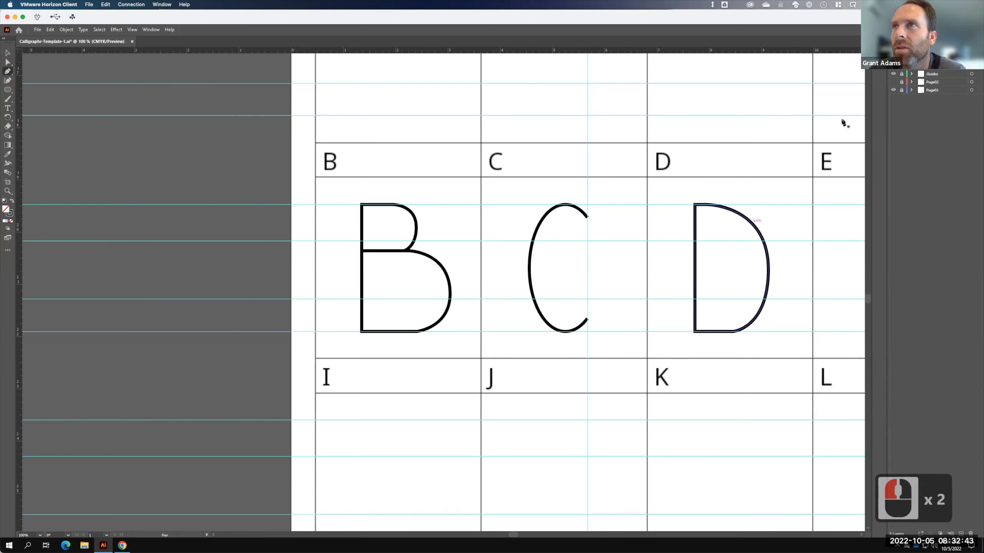
pyautogui.click(899, 46)
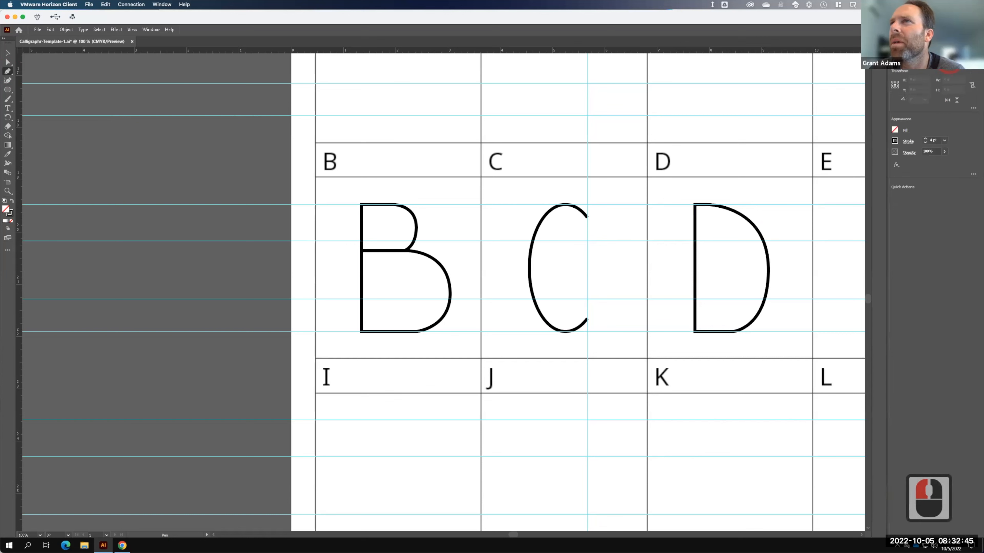
pyautogui.click(941, 30)
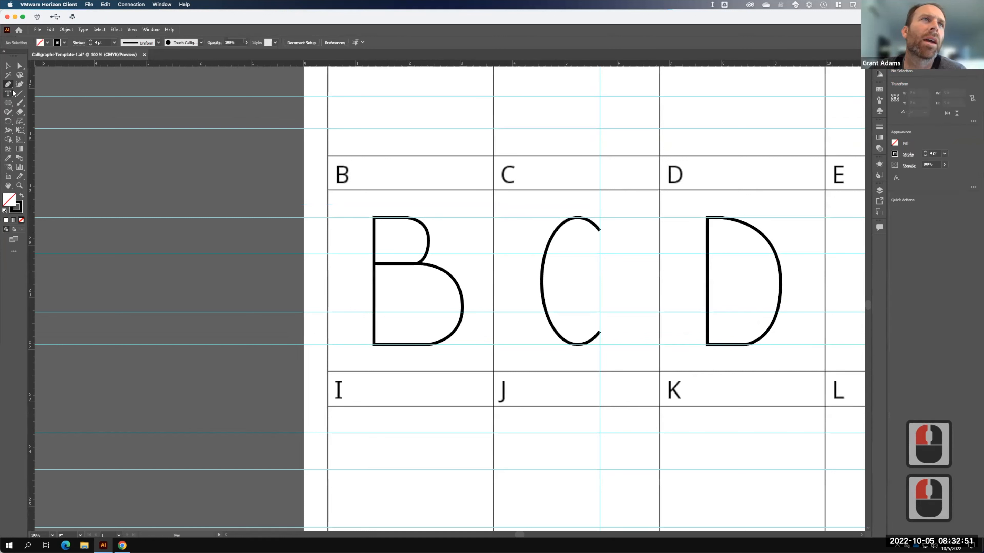
pyautogui.click(13, 89)
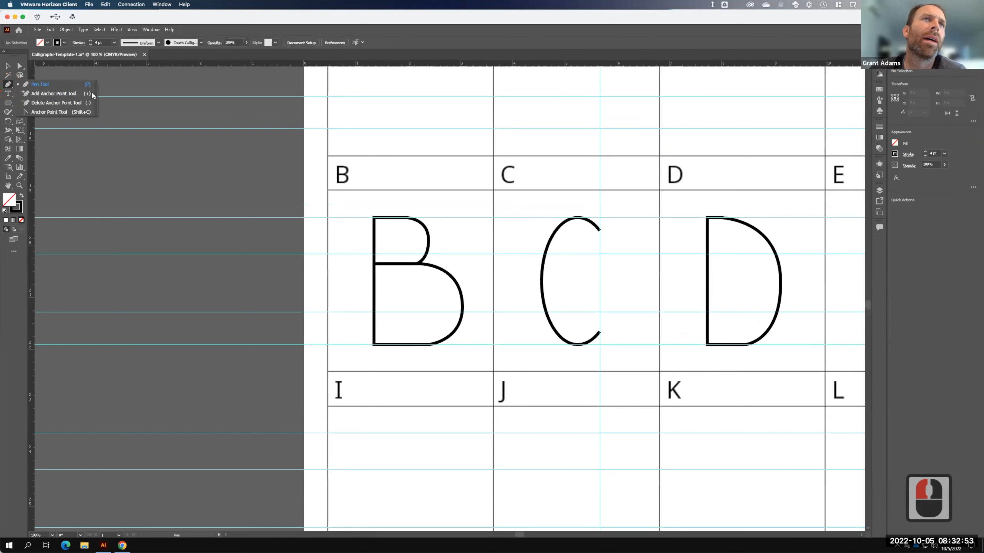
pyautogui.click(71, 94)
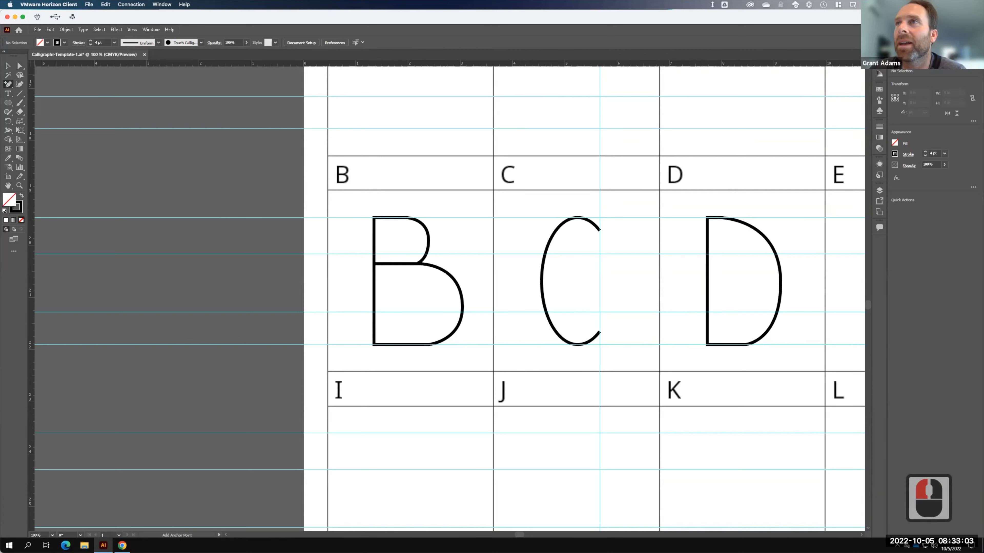
# Switch the workspace to Essentials, then restore Essentials Classic.
pyautogui.click(941, 30)
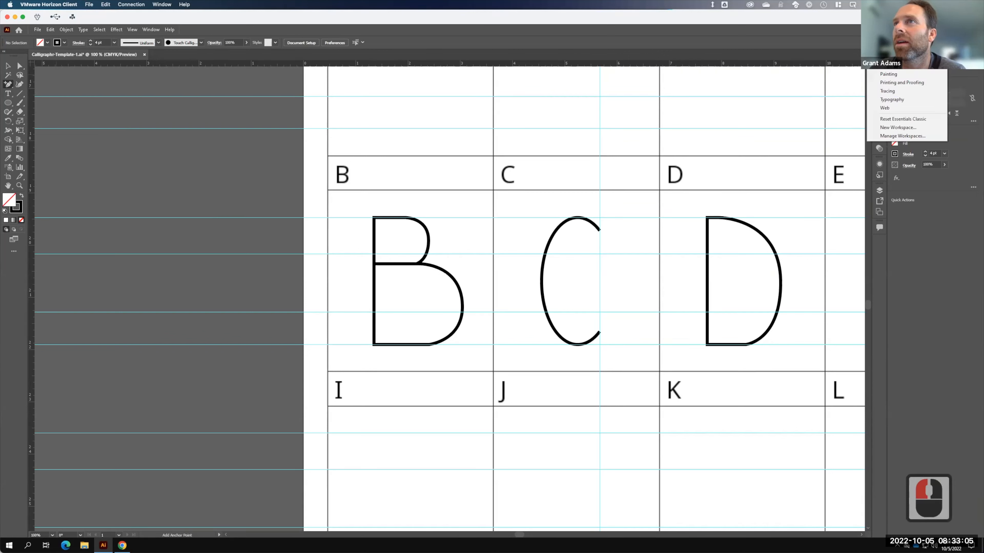
pyautogui.click(889, 49)
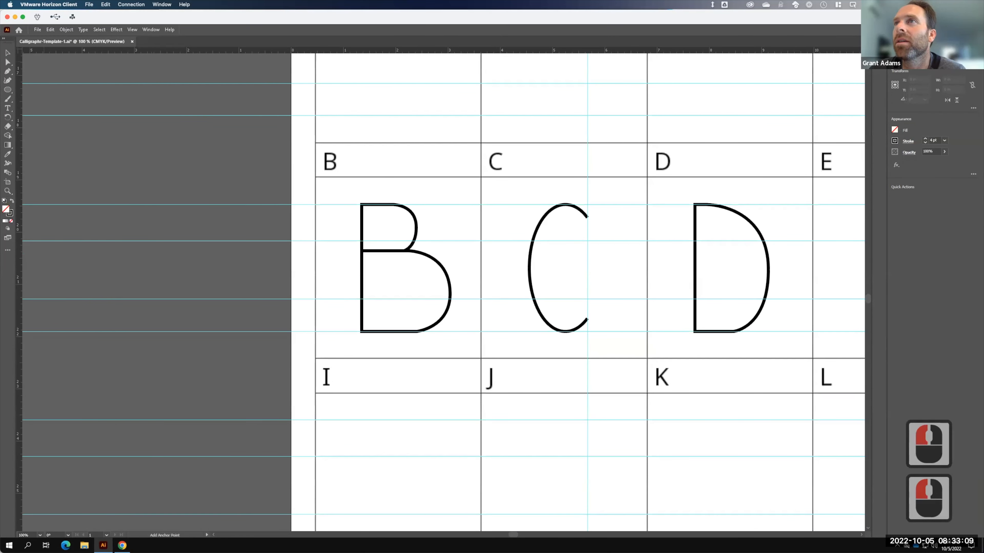
pyautogui.click(941, 30)
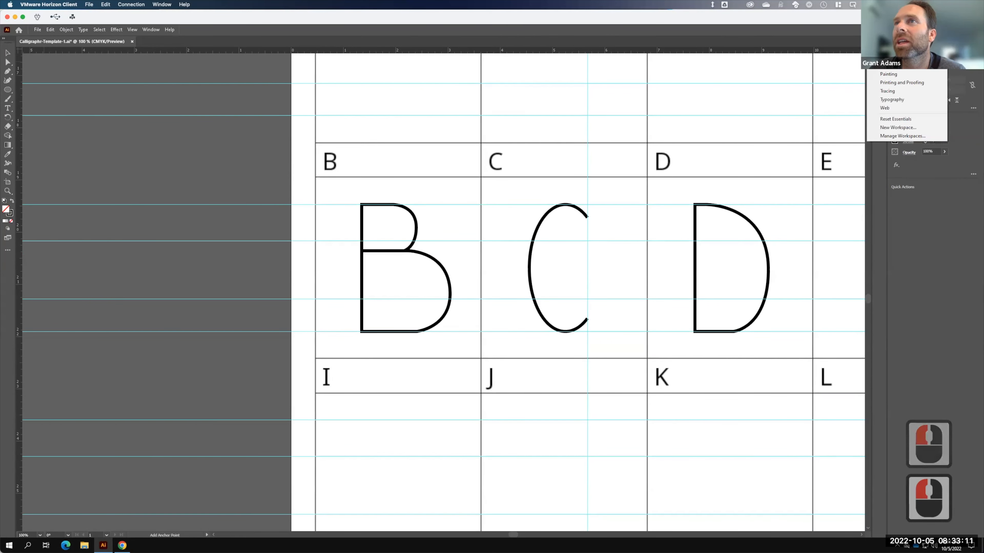
pyautogui.click(895, 57)
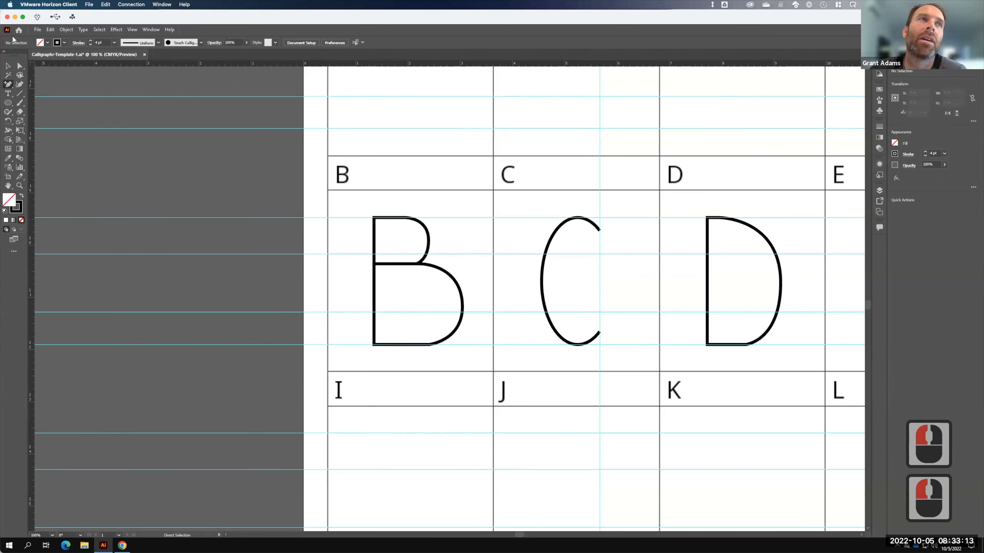
# Add three anchor points along the upper-right curve of the D with the Add Anchor Point tool.
pyautogui.moveTo(12, 87); pyautogui.dragTo(71, 97)
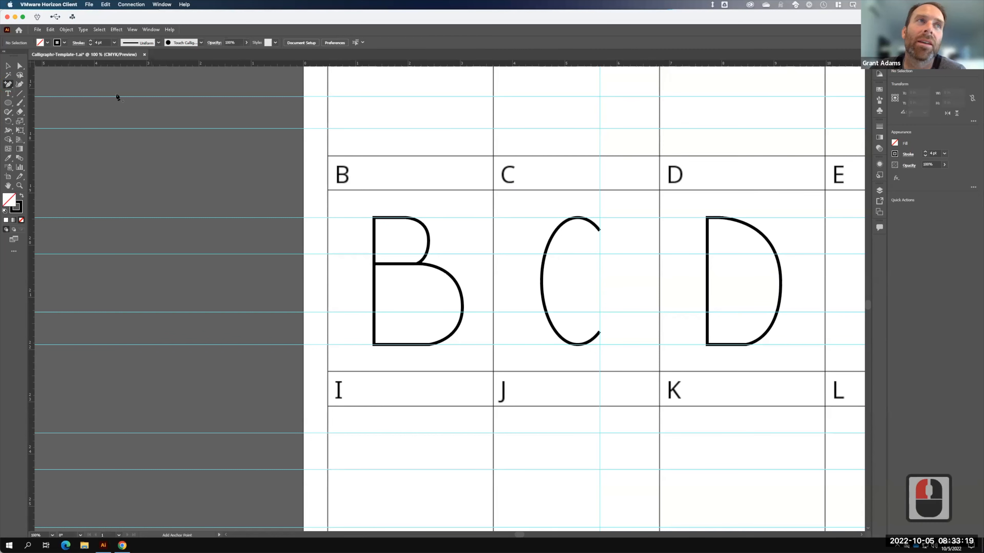
pyautogui.click(750, 228)
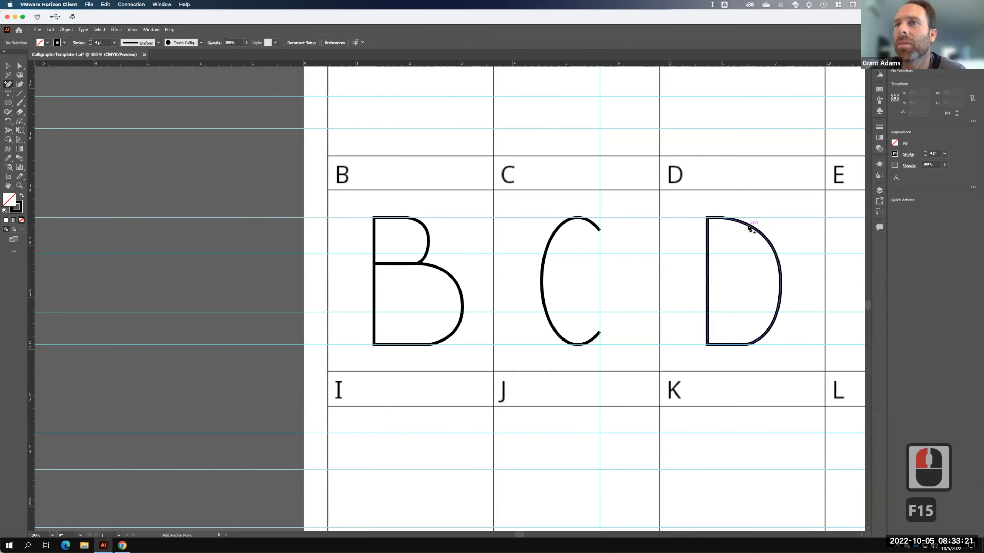
pyautogui.click(751, 228)
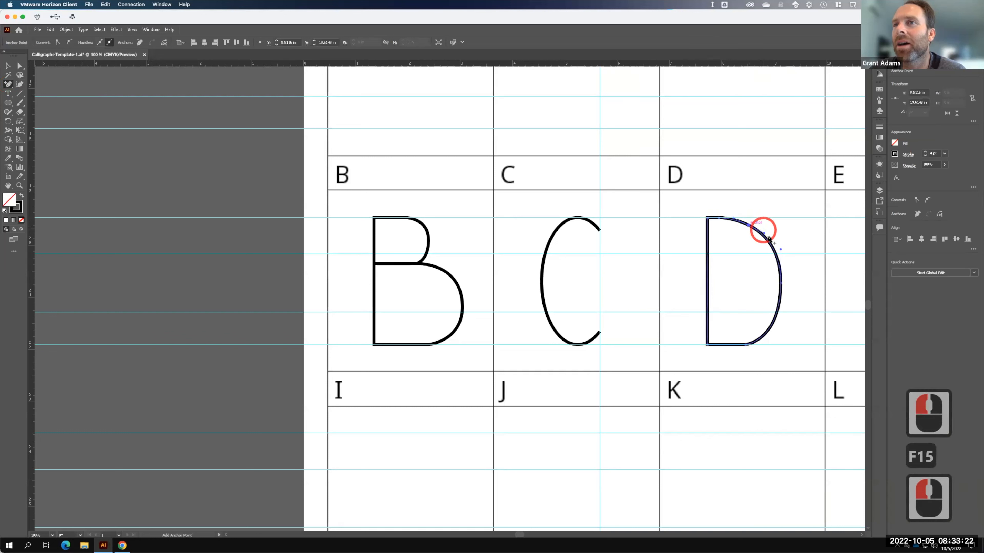
pyautogui.click(773, 250)
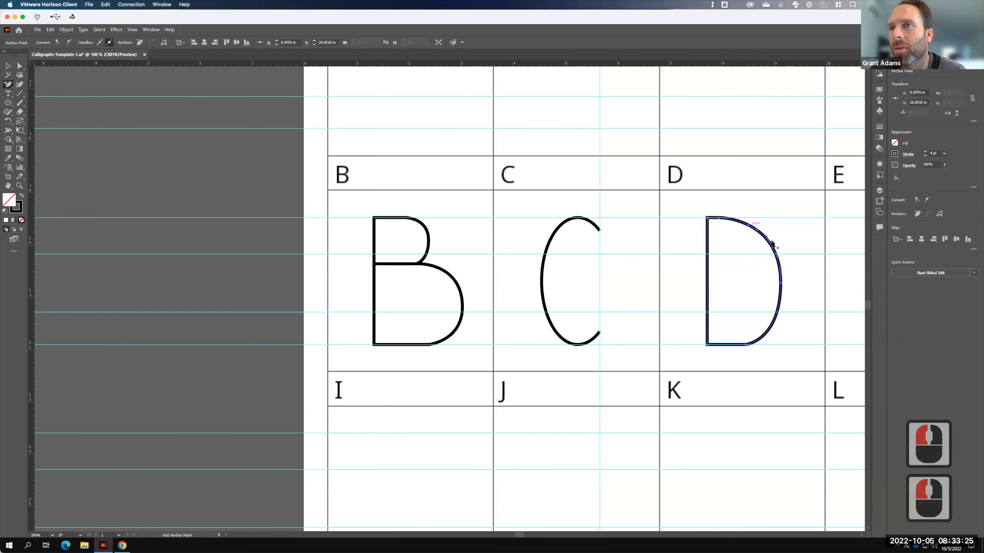
pyautogui.click(766, 238)
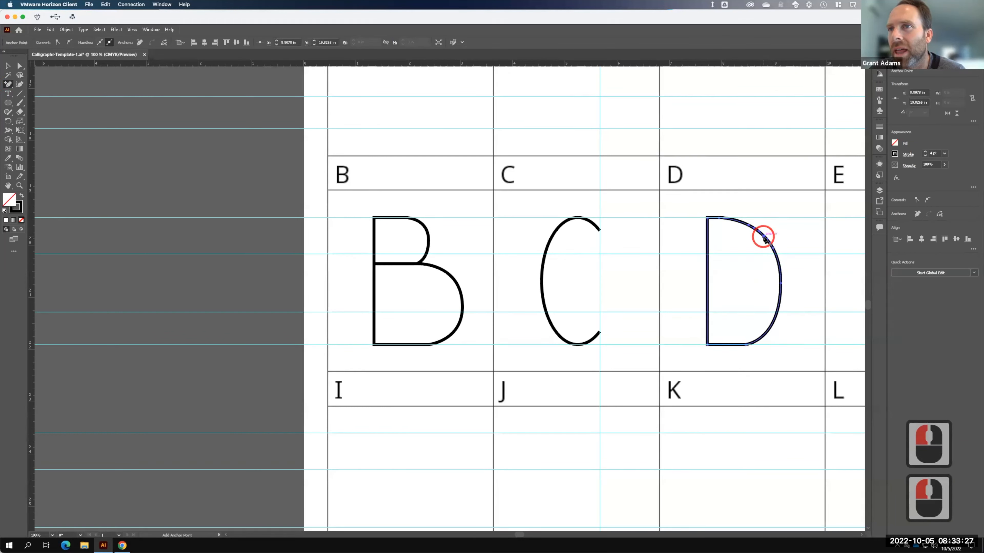
# Try deleting the middle added anchor point from the D's curve, undo the deletion and deselect the letter.
pyautogui.press('BackSpace')
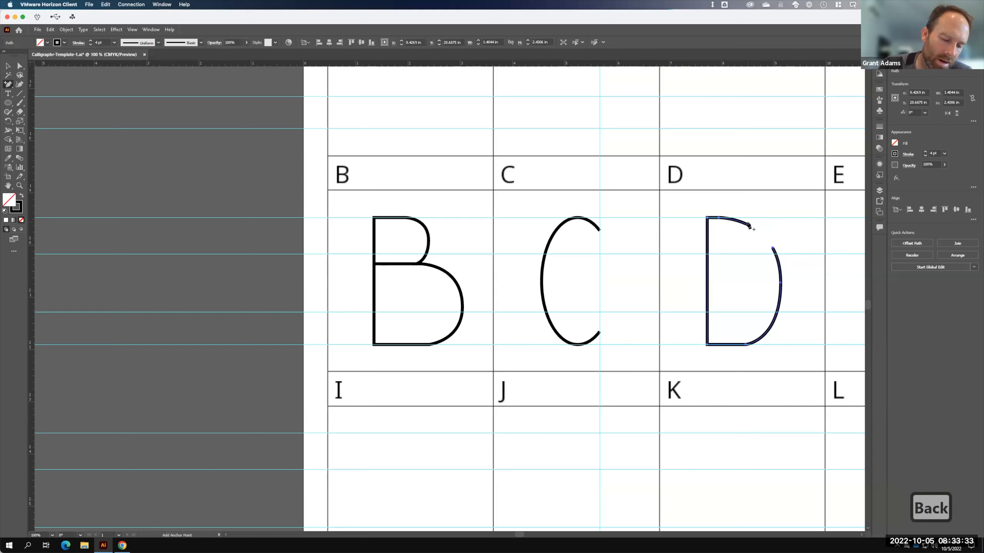
pyautogui.hotkey('ctrl', 'z')
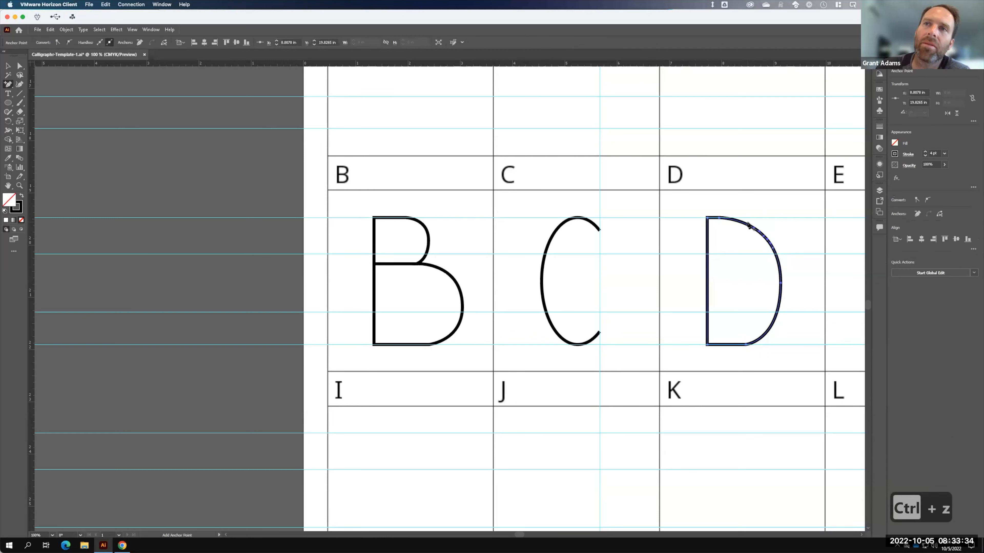
pyautogui.click(8, 65)
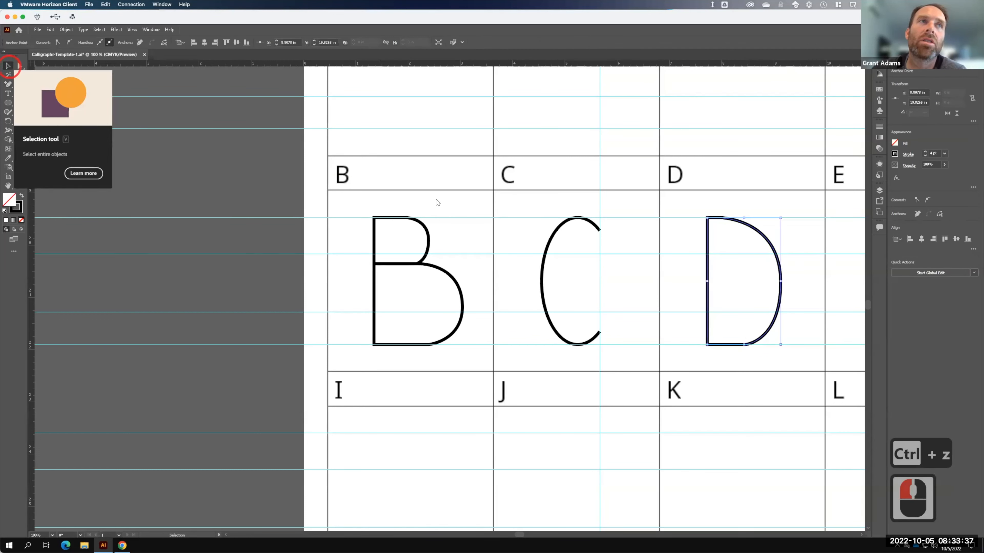
pyautogui.click(784, 253)
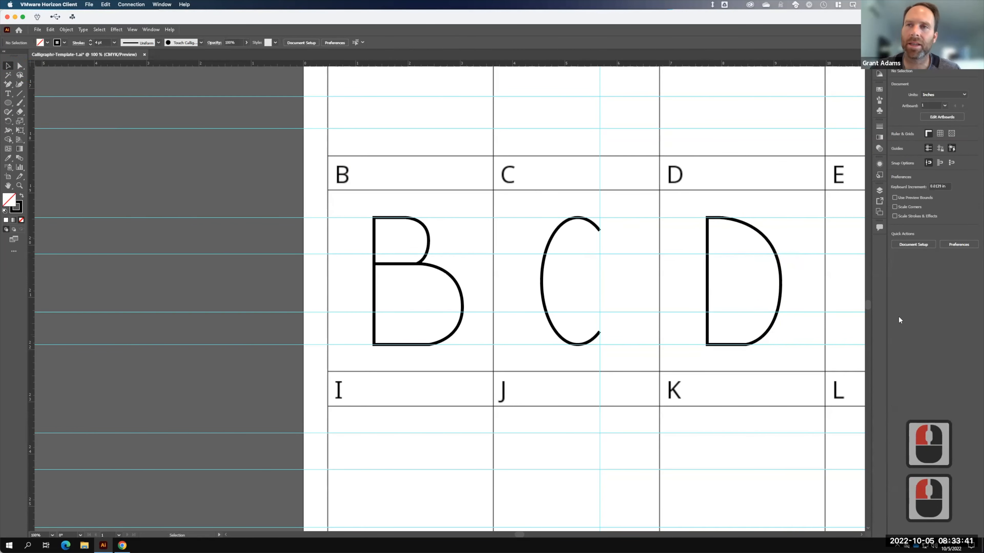
# Draw the E's outer path from the cap-height guide to the lowest guide, with a top bar about 0.84 in and bottom bar about 1.24 in long.
pyautogui.hscroll(20, 801, 285)
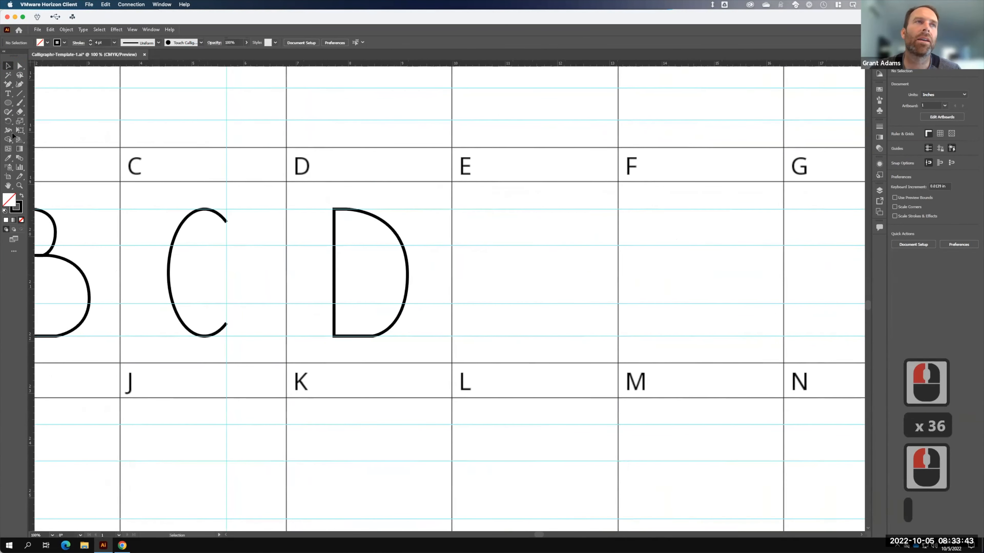
pyautogui.click(13, 84)
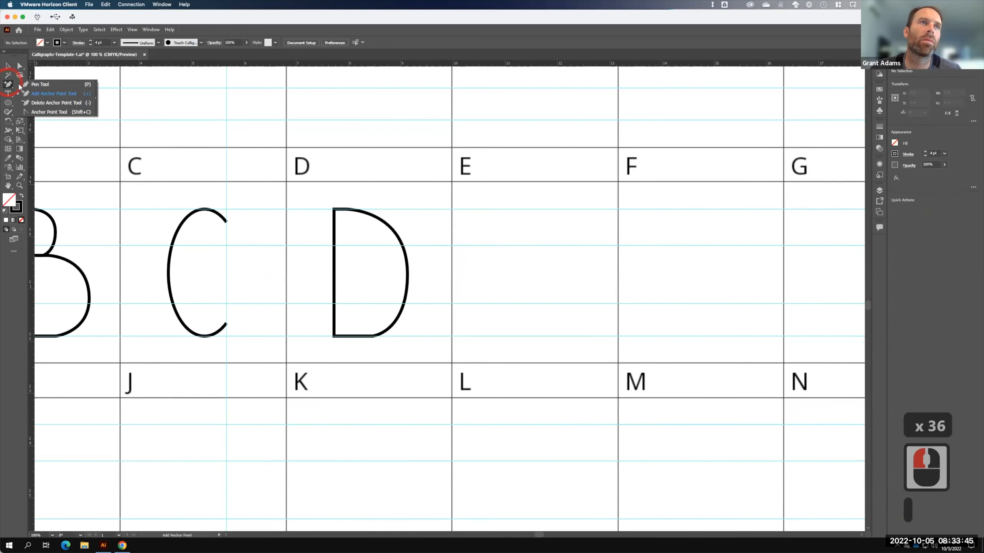
pyautogui.click(24, 83)
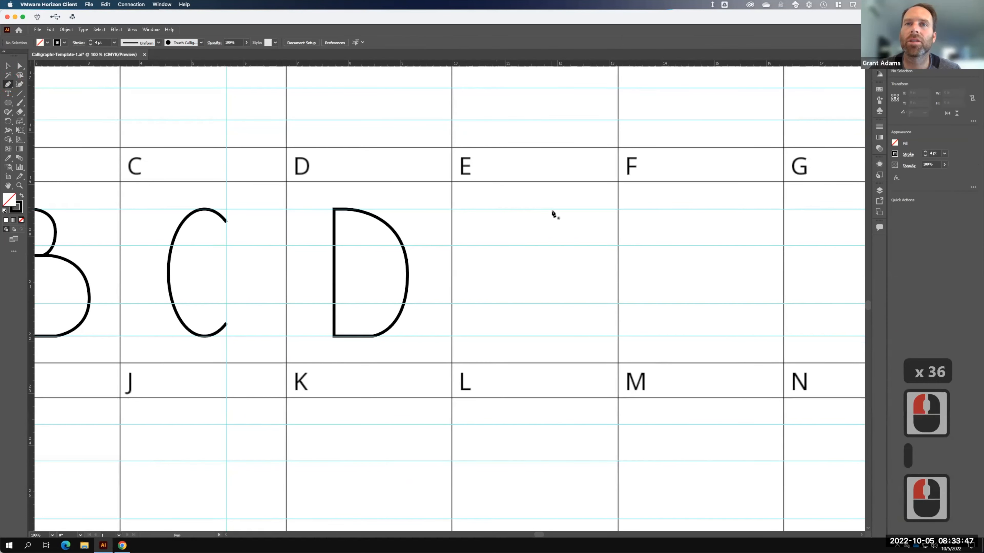
pyautogui.click(553, 209)
pyautogui.click(508, 209)
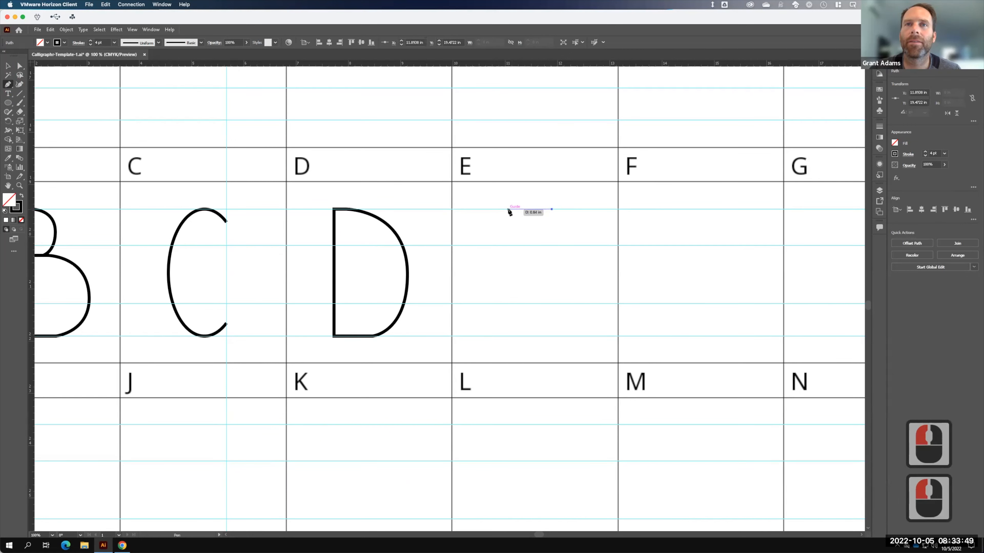
pyautogui.click(513, 266)
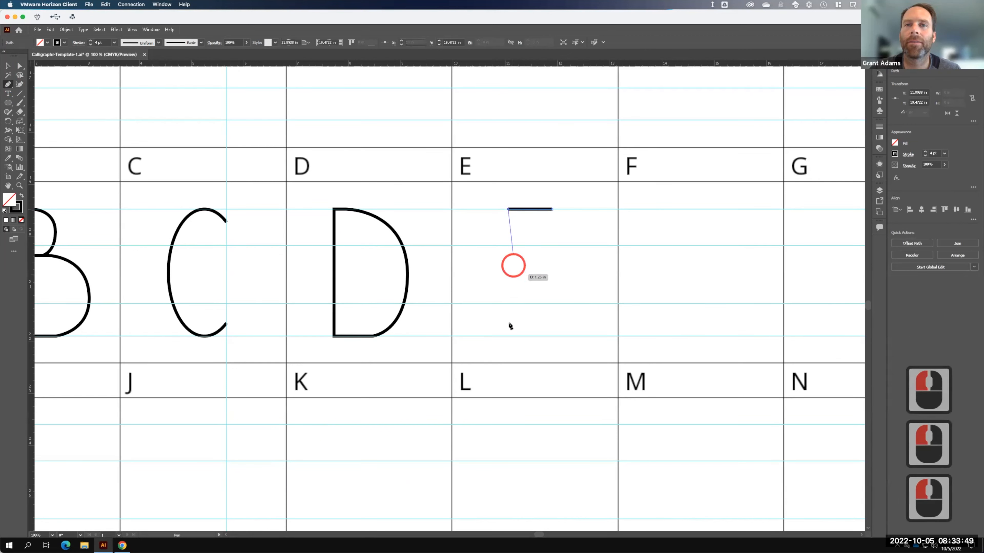
pyautogui.click(508, 336)
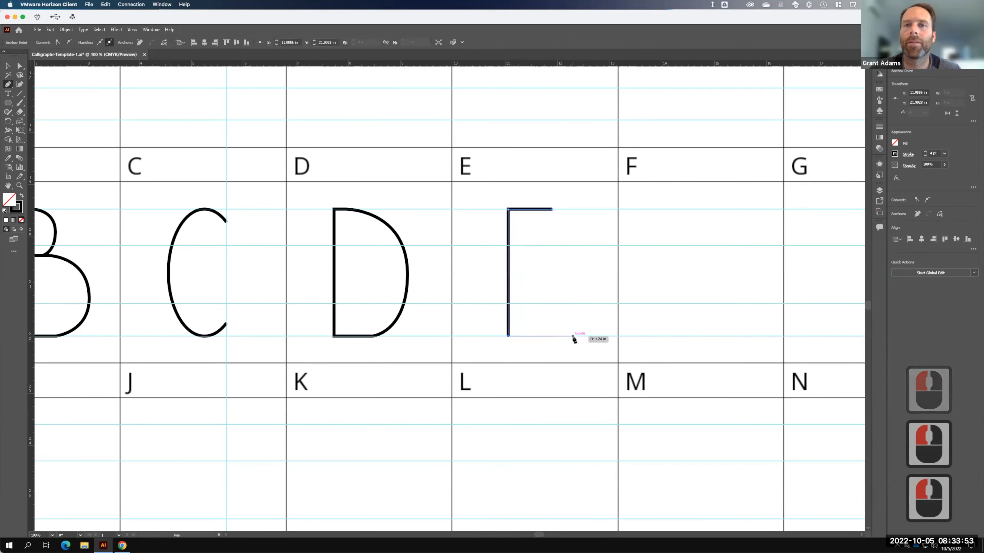
pyautogui.click(573, 336)
pyautogui.click(7, 66)
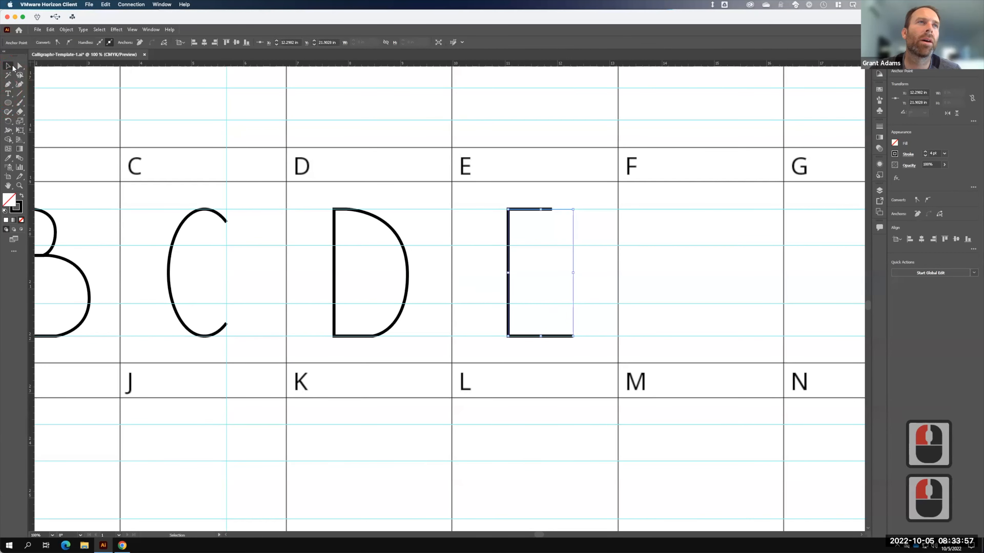
# Draw the E's middle bar as a separate horizontal line about 0.93 in long, ending on the stem.
pyautogui.click(13, 83)
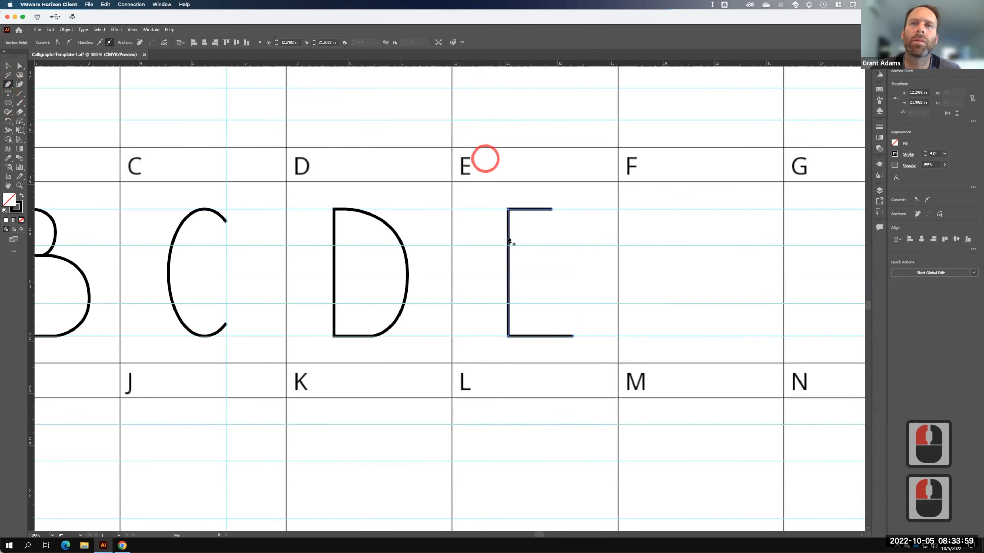
pyautogui.click(556, 294)
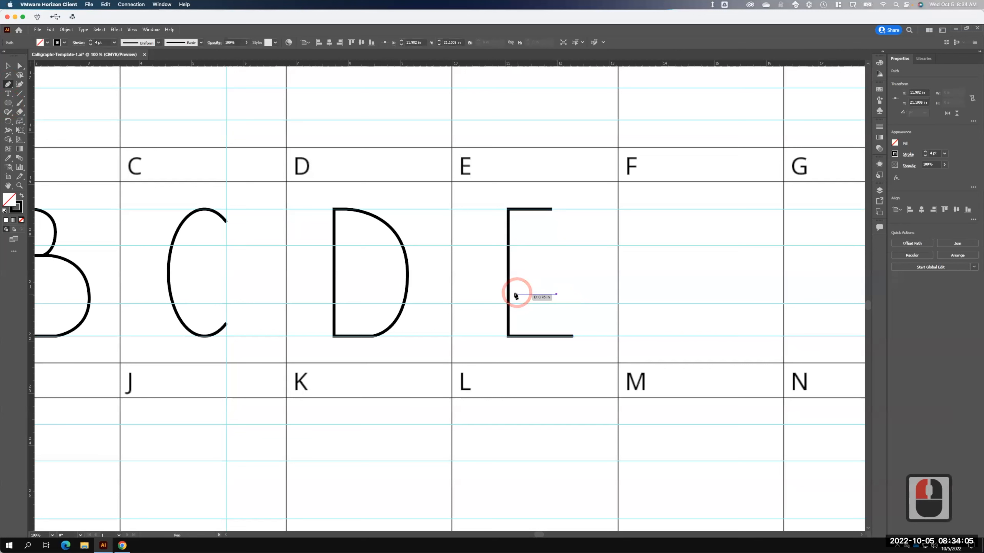
pyautogui.click(507, 294)
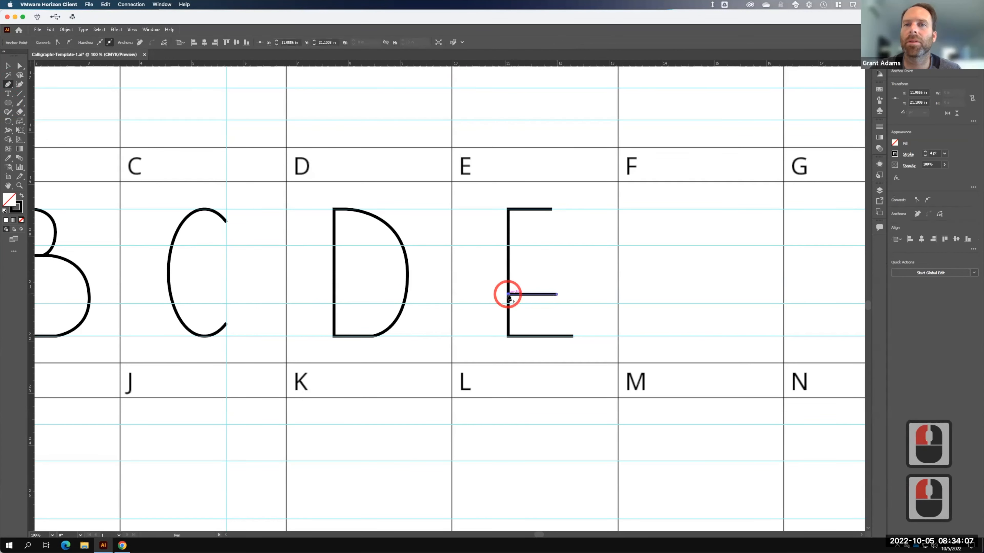
pyautogui.click(8, 67)
# Scale the B and the C down proportionally from their upper-left corners so they span the cap-height and baseline guides.
pyautogui.click(603, 298)
pyautogui.click(741, 333)
pyautogui.moveTo(759, 280); pyautogui.dragTo(864, 323)
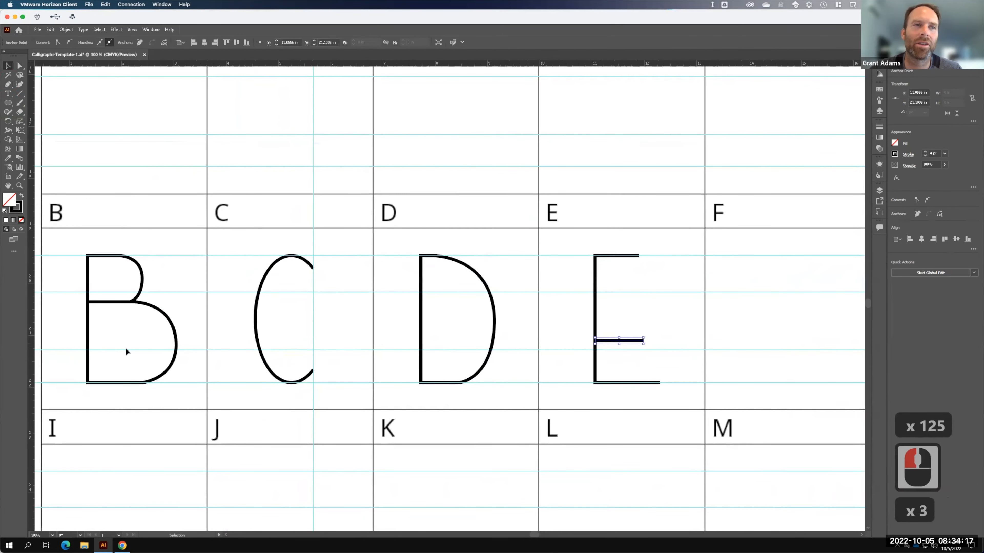
pyautogui.press('F15')
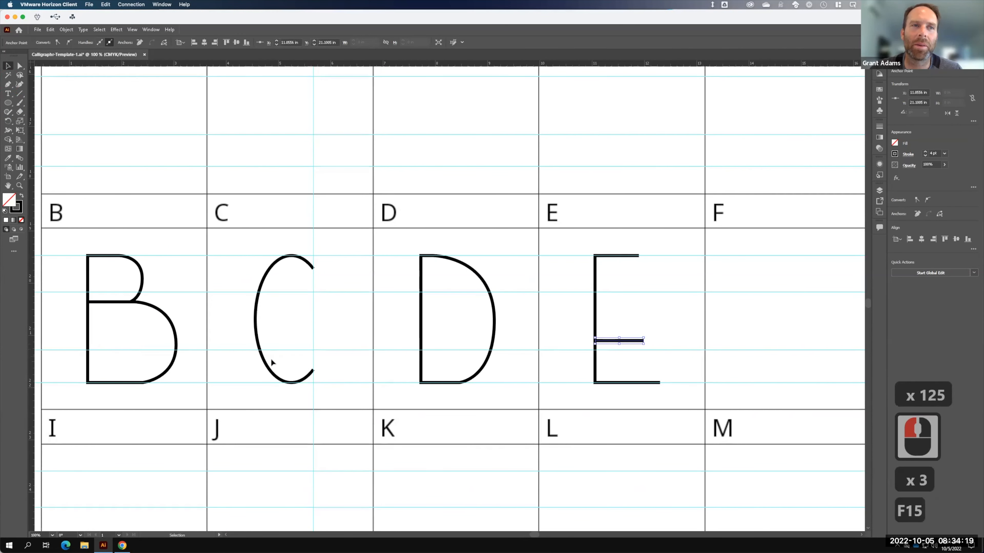
pyautogui.click(79, 247)
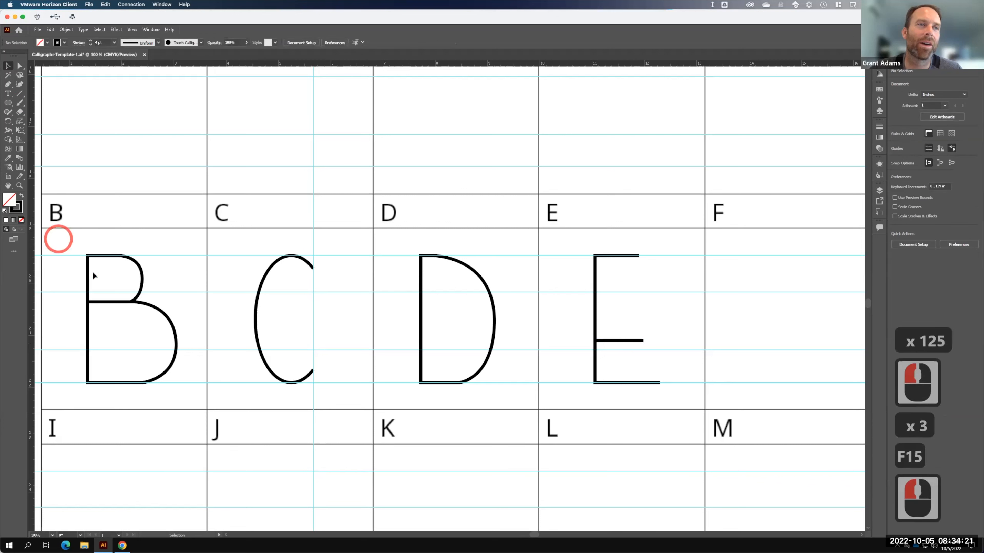
pyautogui.click(167, 368)
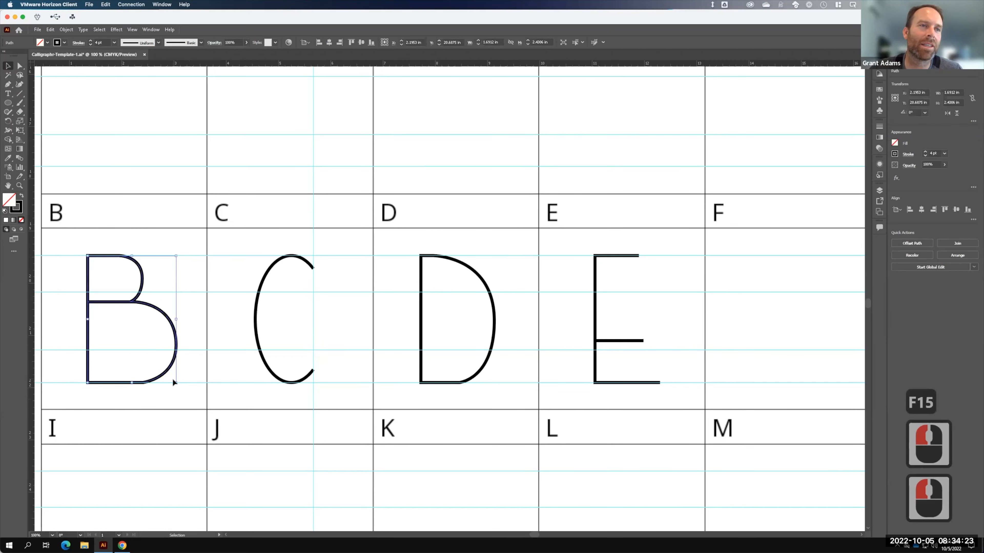
pyautogui.moveTo(175, 382); pyautogui.dragTo(155, 350)
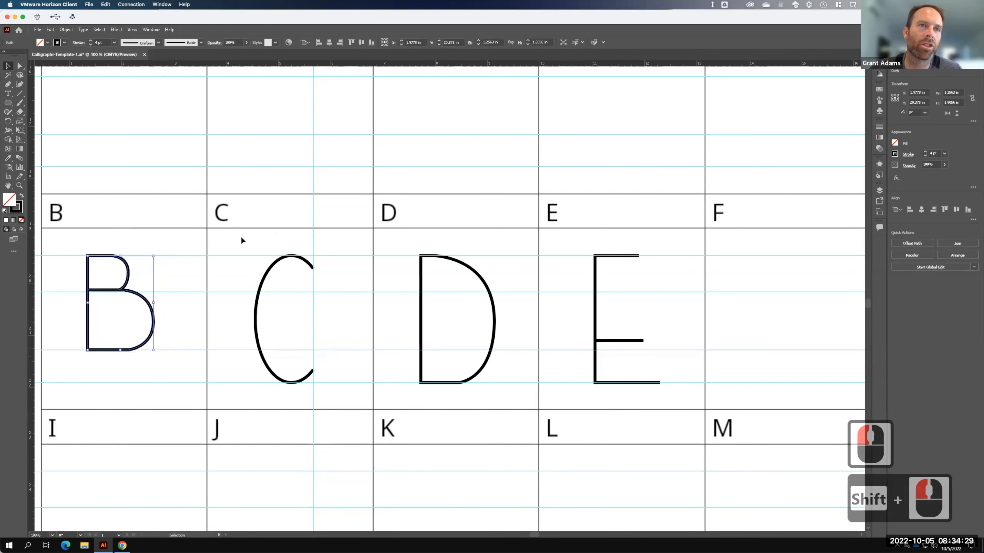
pyautogui.moveTo(236, 241); pyautogui.dragTo(299, 357)
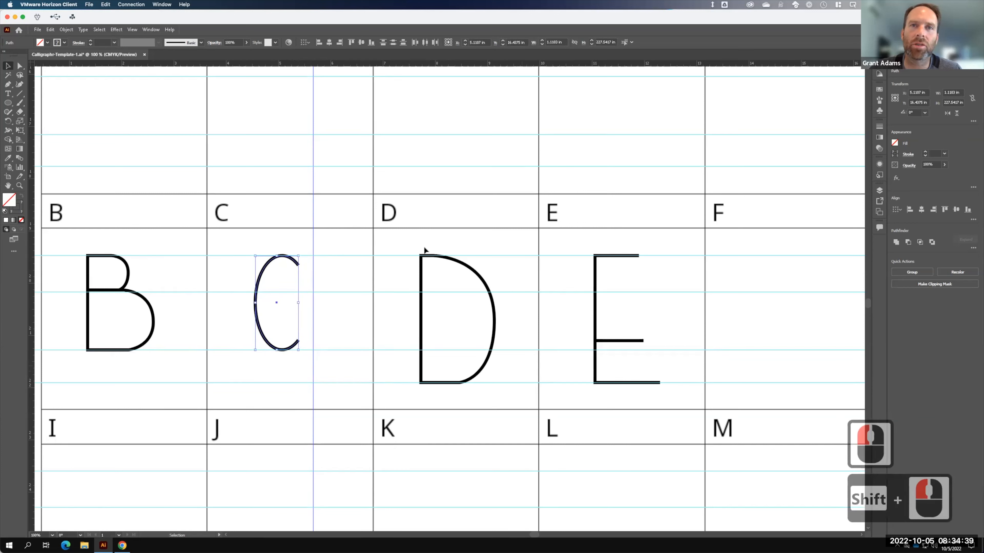
# Scale the D and the whole E down proportionally so their bottoms rest on the baseline guide, then deselect.
pyautogui.click(489, 378)
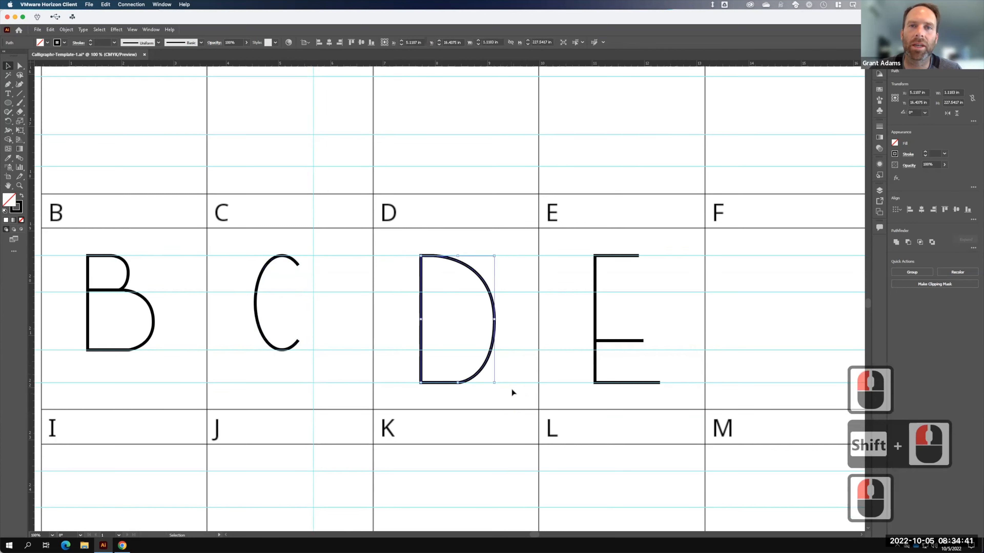
pyautogui.moveTo(474, 369)
pyautogui.mouseDown()
pyautogui.moveTo(456, 351)
pyautogui.moveTo(476, 375)
pyautogui.mouseUp()
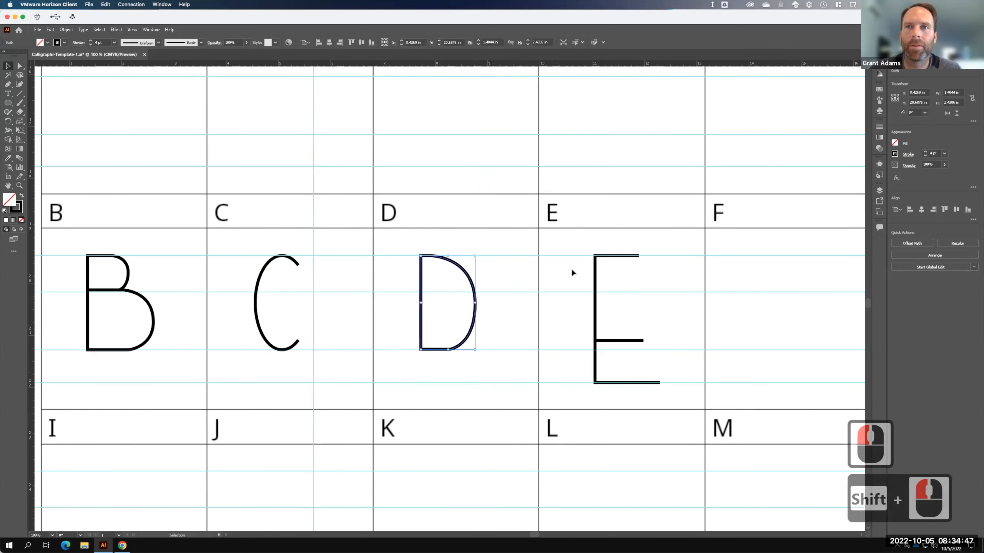
pyautogui.moveTo(575, 237); pyautogui.dragTo(644, 367)
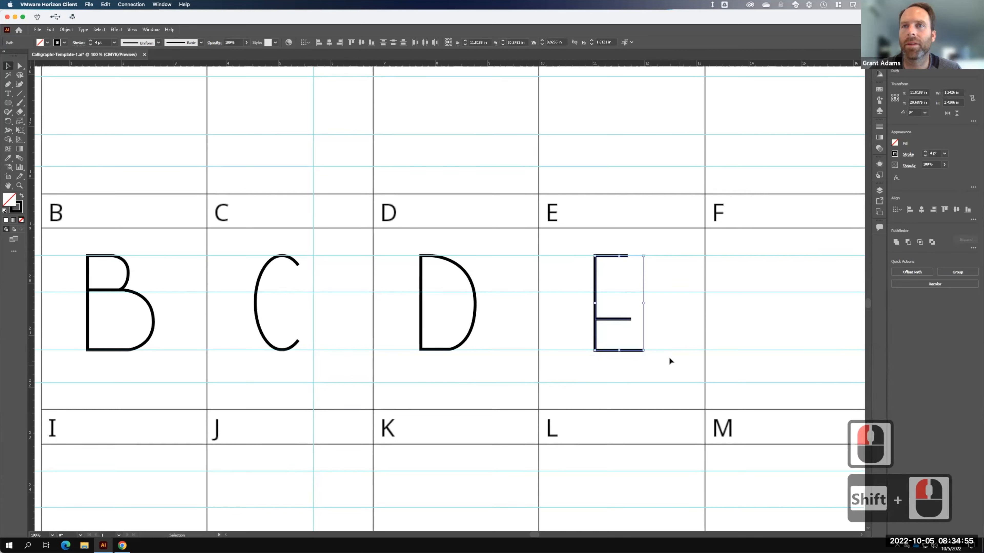
pyautogui.click(689, 287)
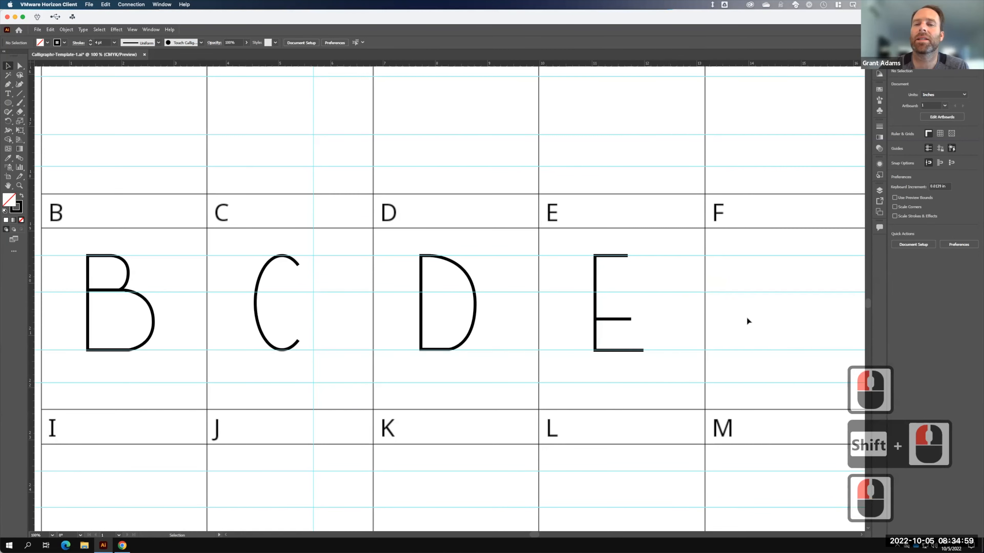
# Draw an ellipse about 1.62 by 1.79 in in the G cell between the cap-height and baseline guides.
pyautogui.press('space')
pyautogui.moveTo(779, 367); pyautogui.dragTo(338, 369)
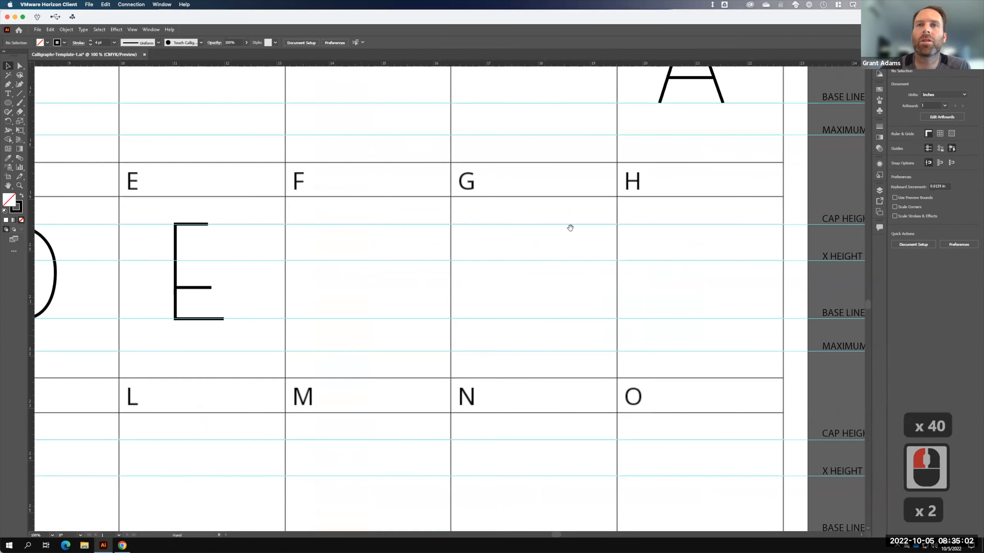
pyautogui.click(12, 105)
pyautogui.moveTo(494, 224); pyautogui.dragTo(579, 318)
pyautogui.press('v')
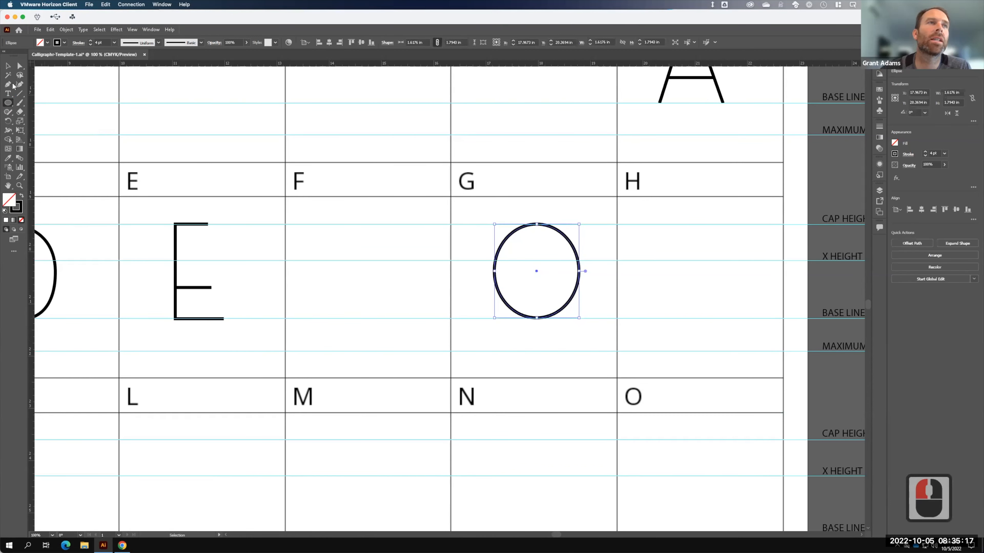
# Open the G's ellipse by adding anchor points on its upper-right and lower-right curve and deleting the anchor between them.
pyautogui.moveTo(13, 86); pyautogui.dragTo(46, 94)
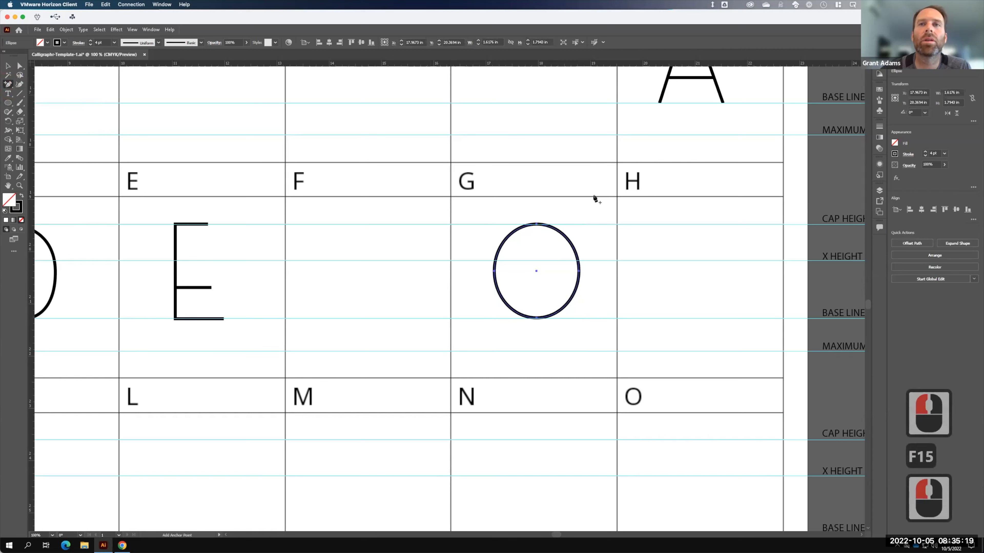
pyautogui.click(559, 232)
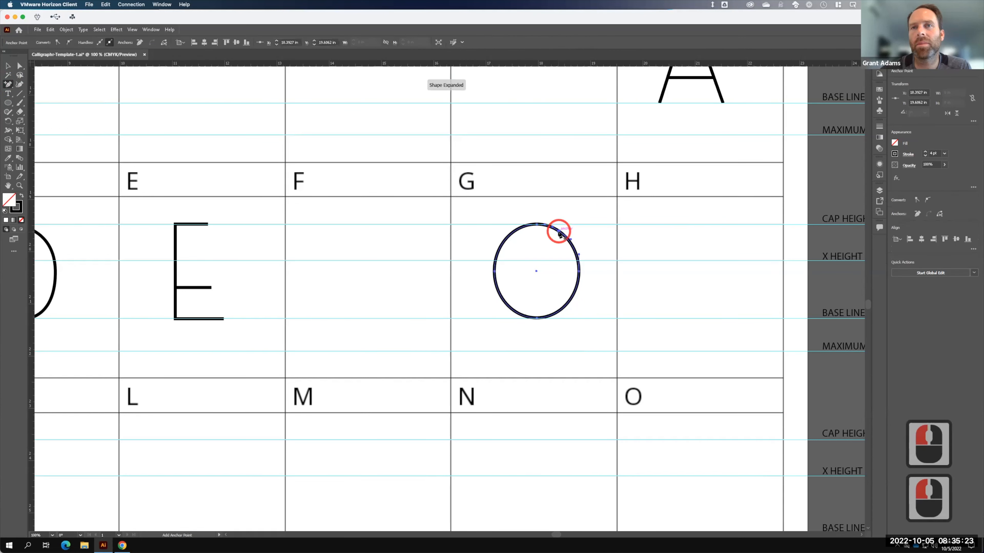
pyautogui.click(579, 287)
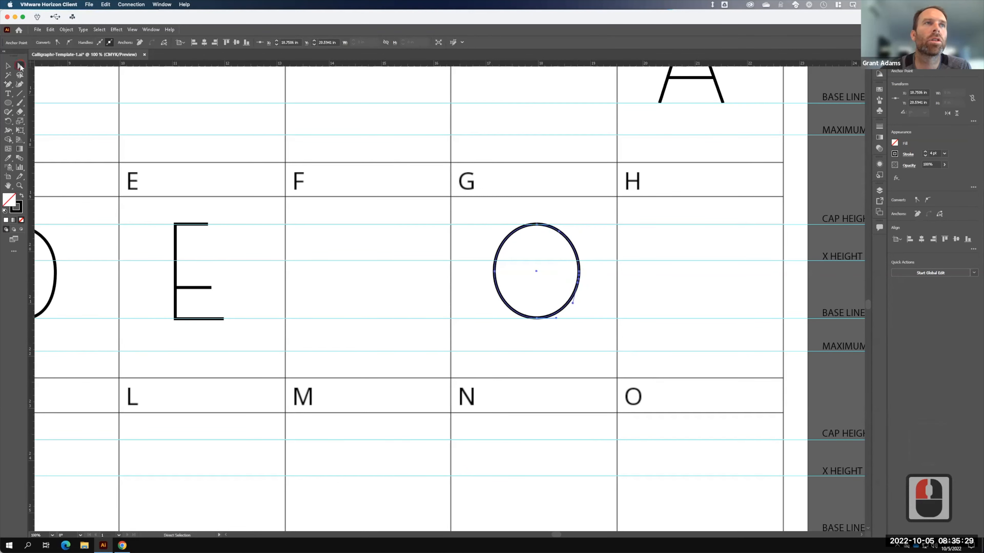
pyautogui.click(20, 66)
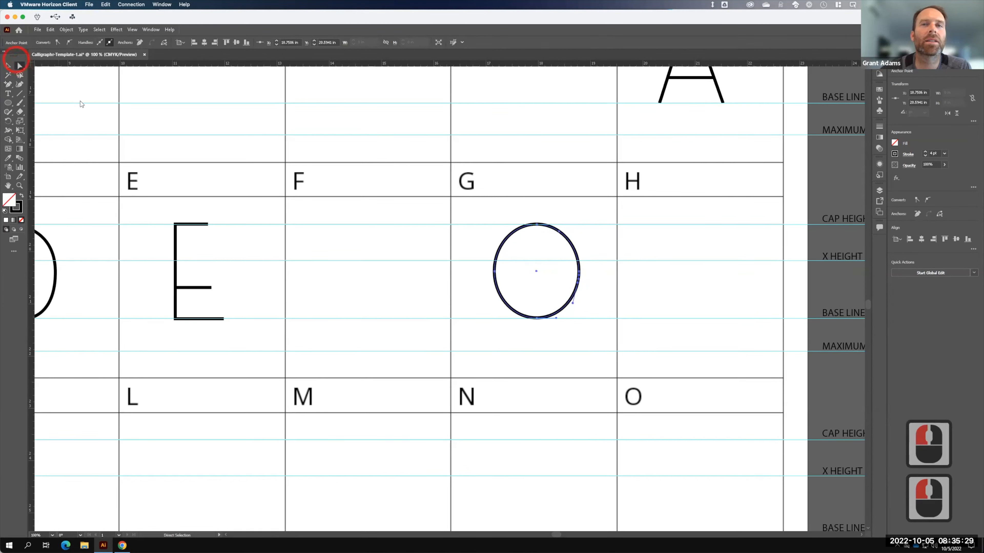
pyautogui.click(579, 273)
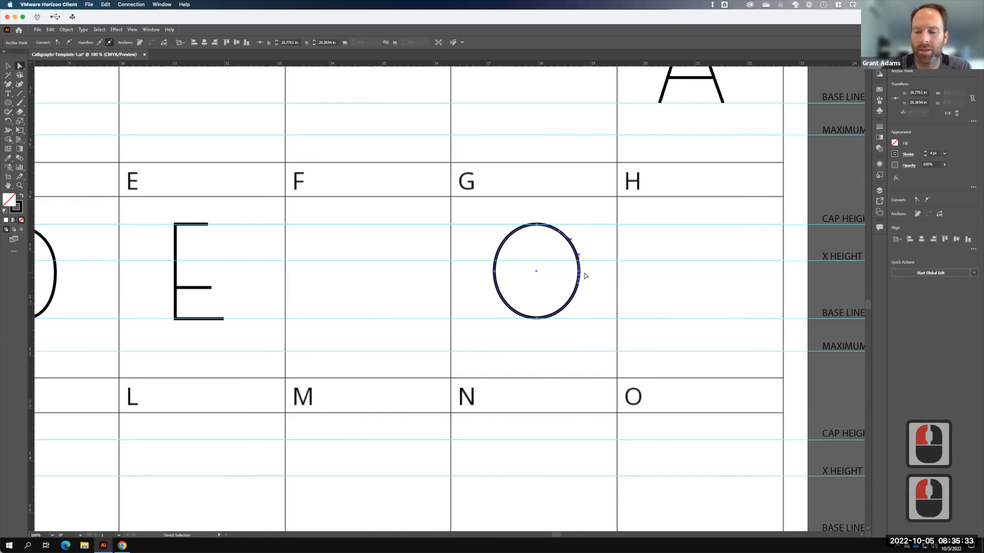
pyautogui.press('BackSpace')
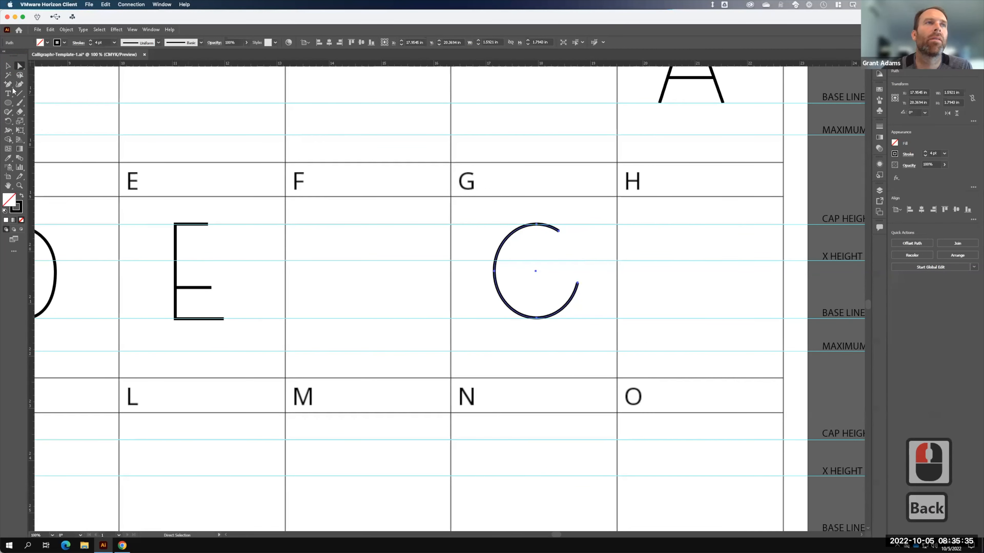
# Extend the G's lower open end with a horizontal crossbar about 0.8 in long toward the center, then deselect.
pyautogui.click(10, 85)
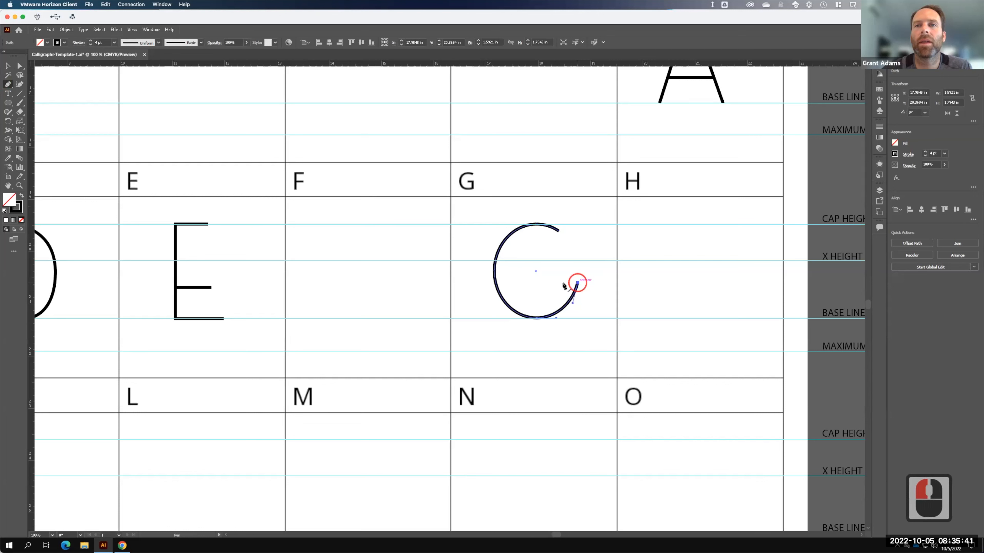
pyautogui.click(577, 284)
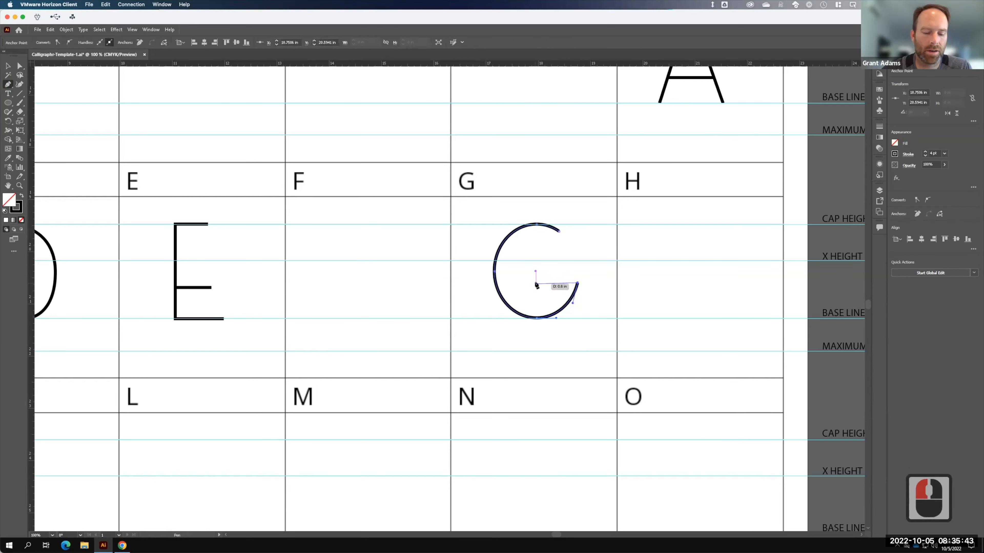
pyautogui.keyDown('shift'); pyautogui.click(536, 284); pyautogui.keyUp('shift')
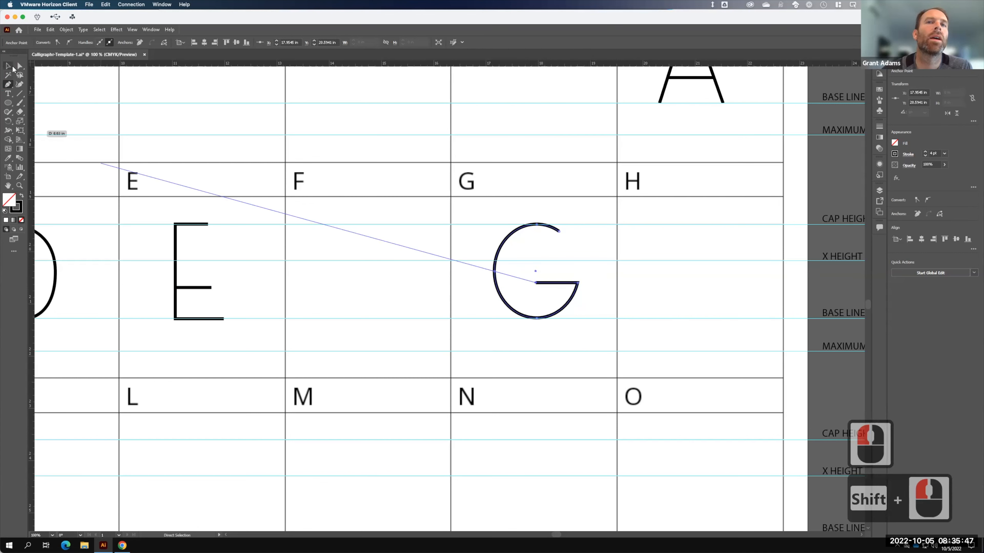
pyautogui.click(13, 69)
pyautogui.click(582, 315)
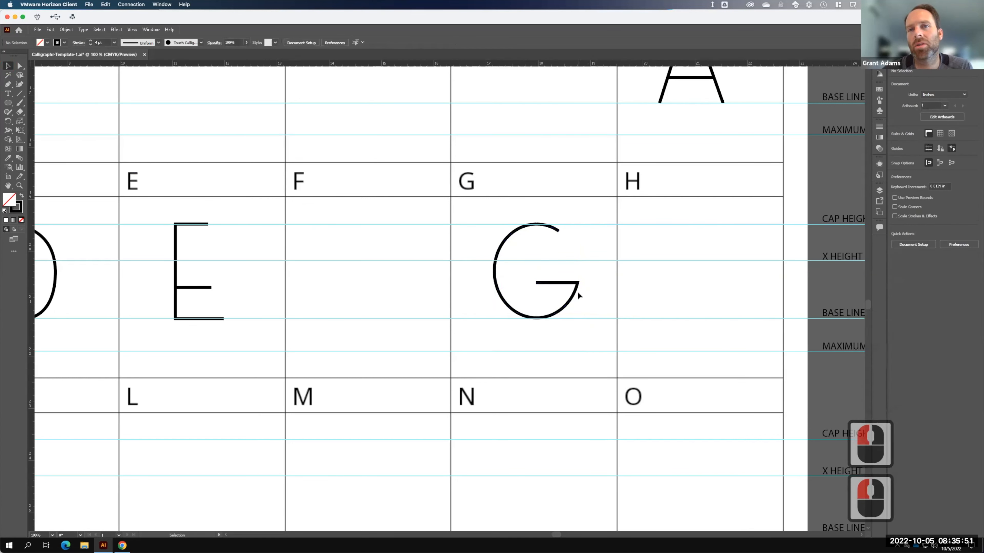
pyautogui.click(569, 304)
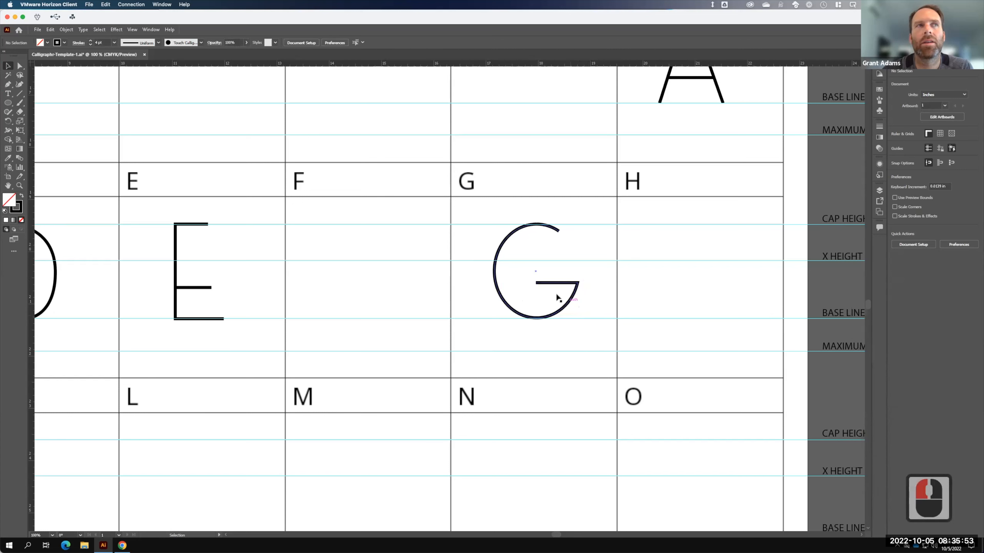
# Add an anchor point on the G's lower-right curve between the crossbar end and the bottom, and select it.
pyautogui.click(11, 85)
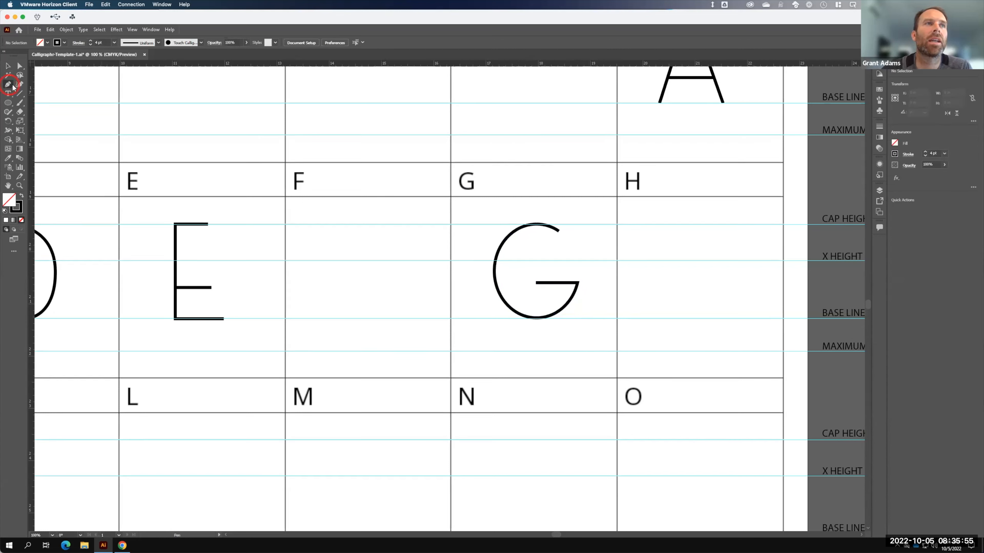
pyautogui.click(43, 94)
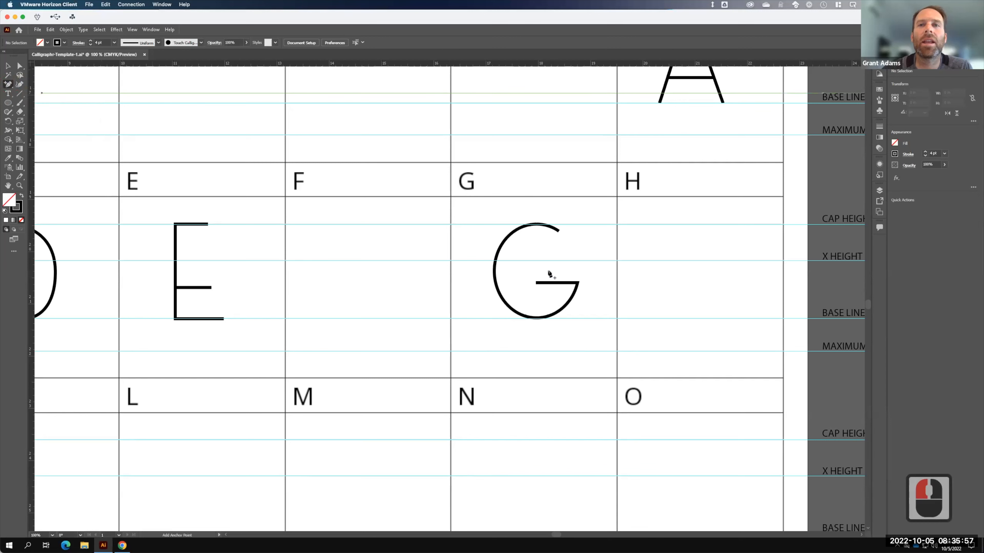
pyautogui.click(566, 307)
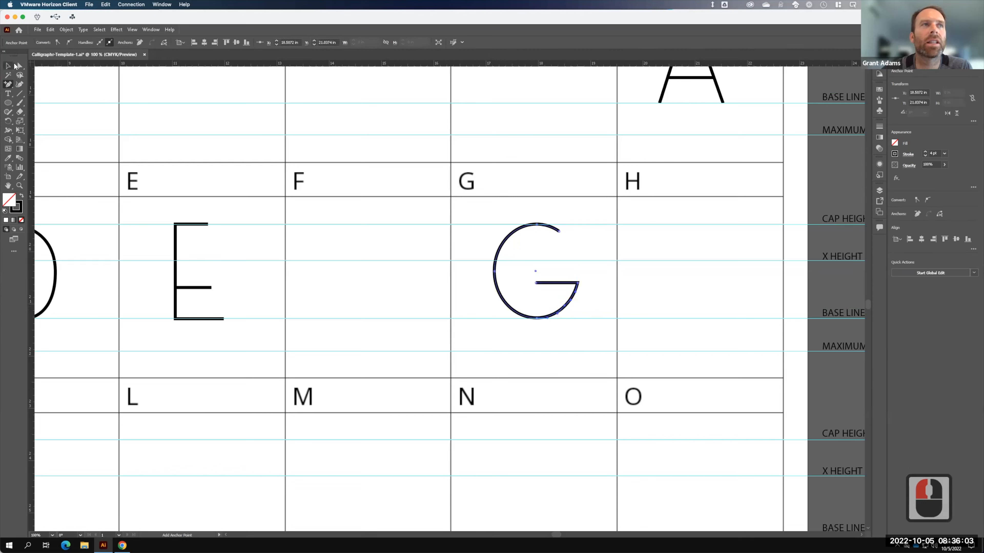
pyautogui.click(519, 298)
pyautogui.click(567, 308)
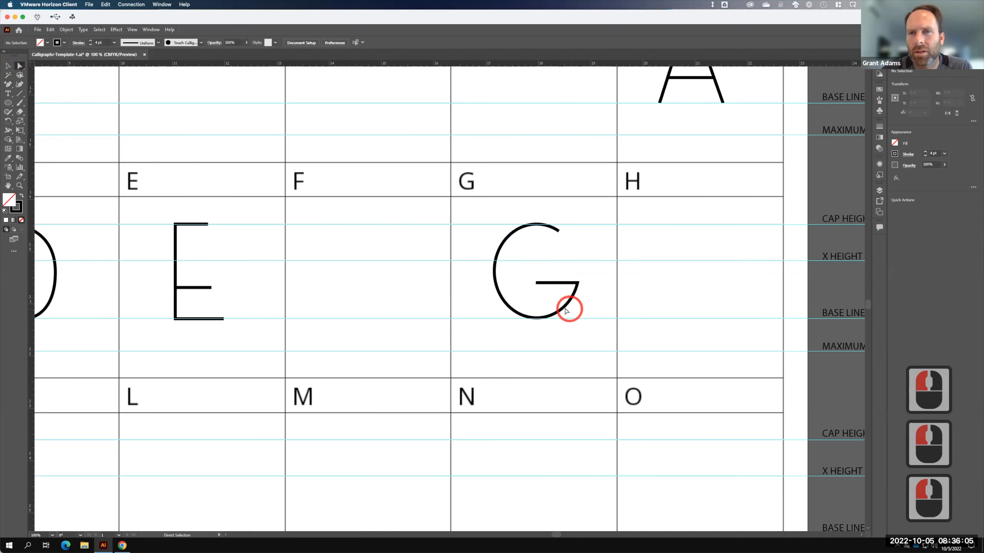
pyautogui.click(565, 307)
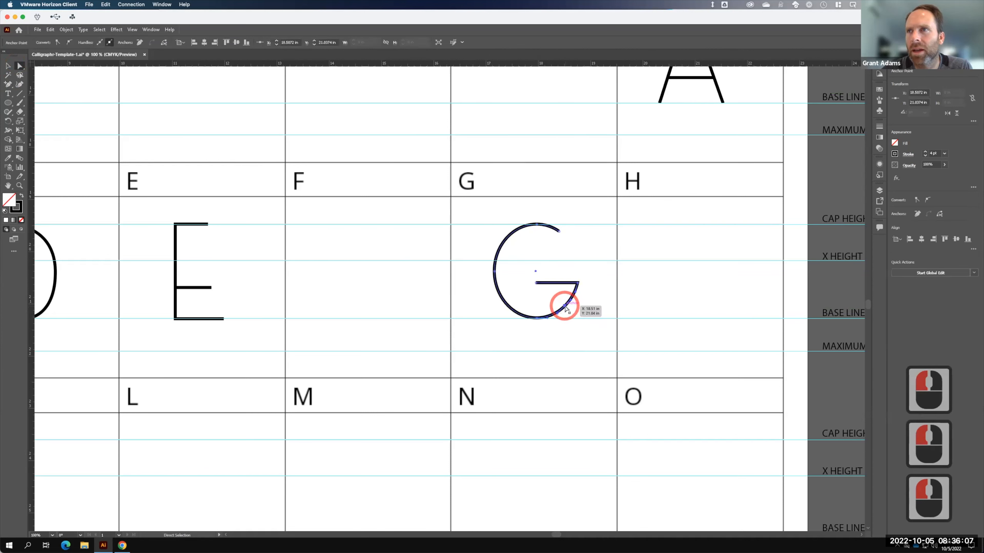
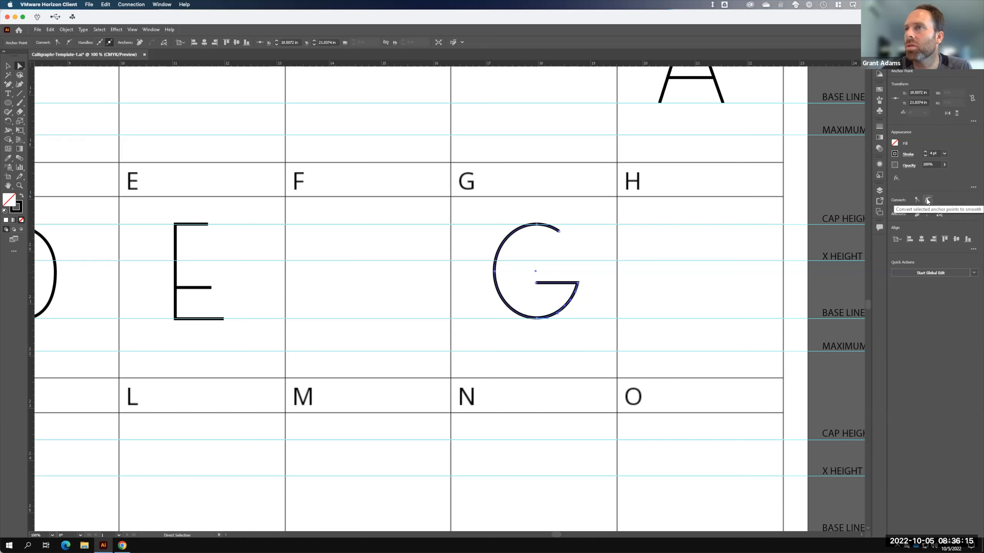
# Convert the G's new lower-right anchor to a corner and move it down onto the baseline guide, slightly inward from the crossbar's outer end.
pyautogui.press('F15')
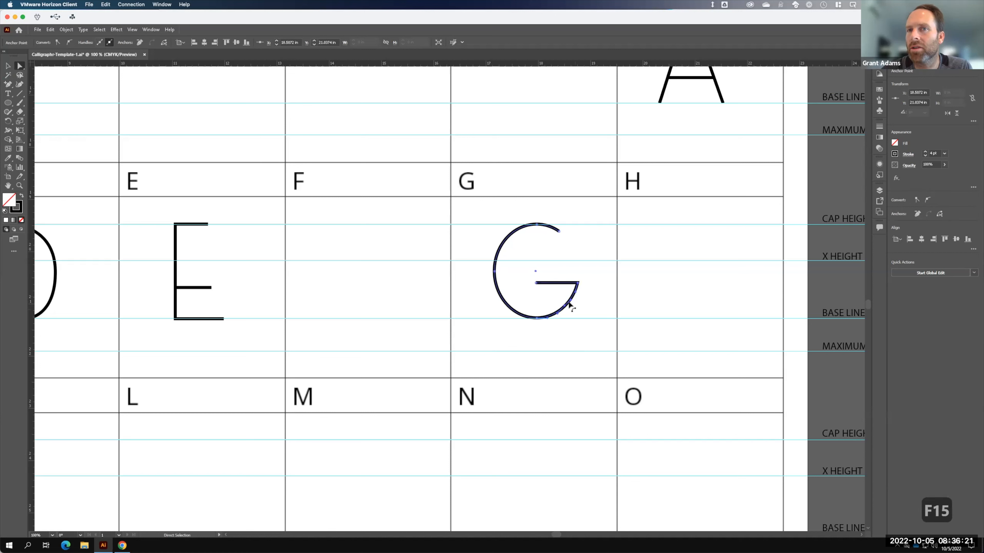
pyautogui.click(917, 200)
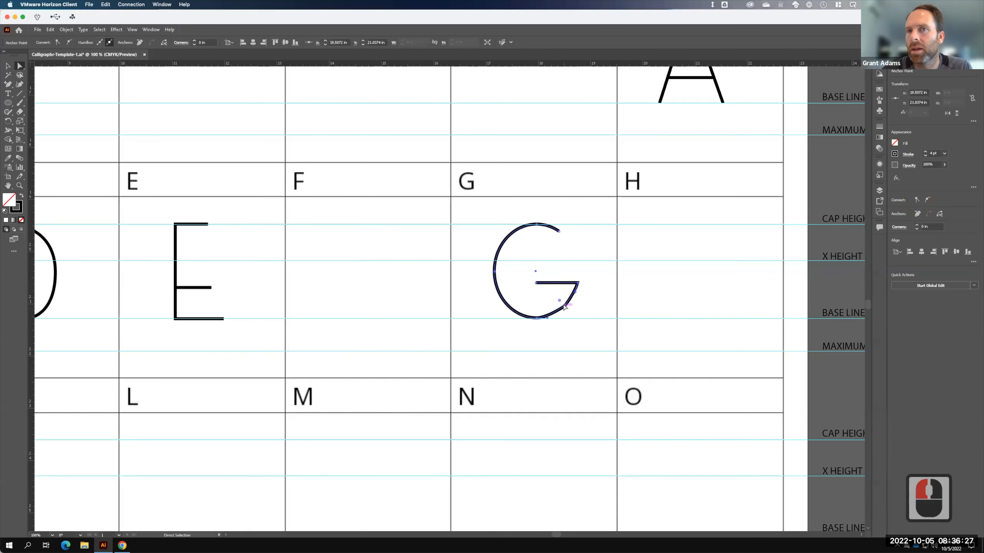
pyautogui.moveTo(565, 306); pyautogui.dragTo(575, 319)
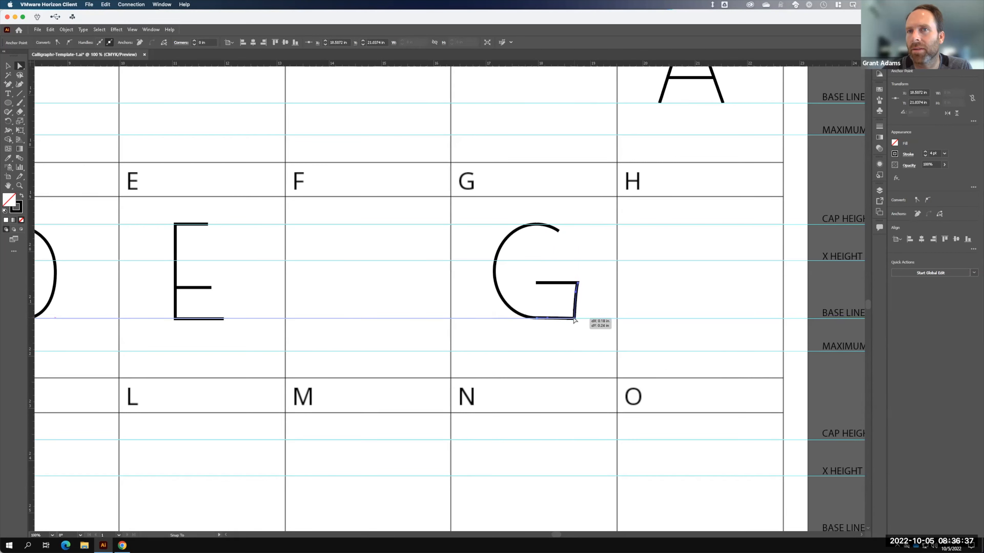
pyautogui.moveTo(574, 320); pyautogui.dragTo(574, 318)
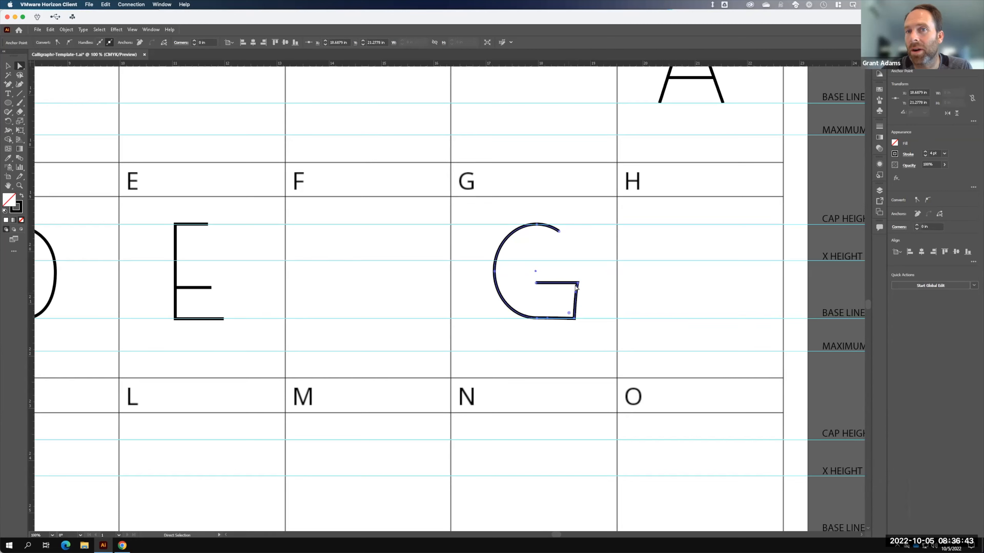
pyautogui.moveTo(574, 319); pyautogui.dragTo(567, 318)
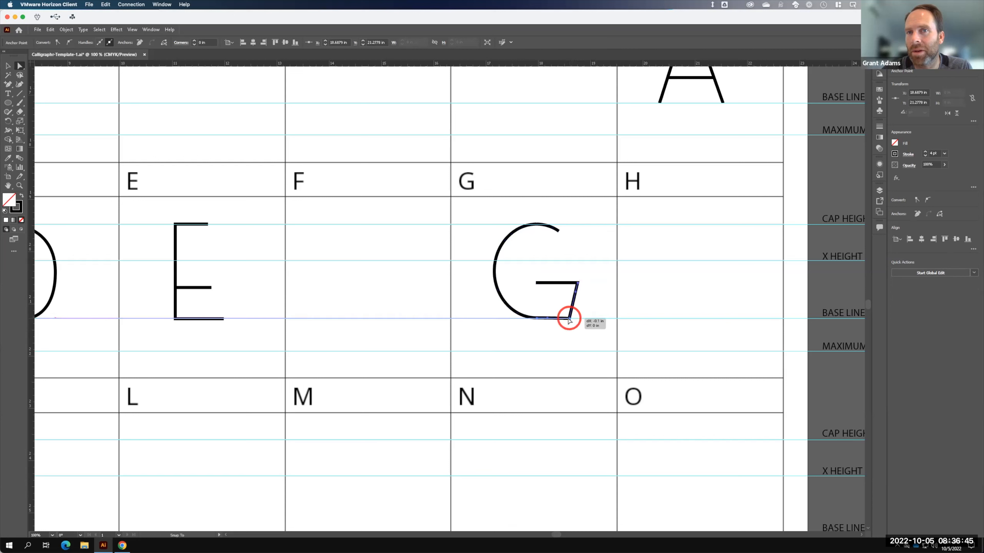
# Convert the anchor at the crossbar's outer end to a corner and move it inward, directly above the G's lower corner.
pyautogui.moveTo(575, 295); pyautogui.dragTo(563, 297)
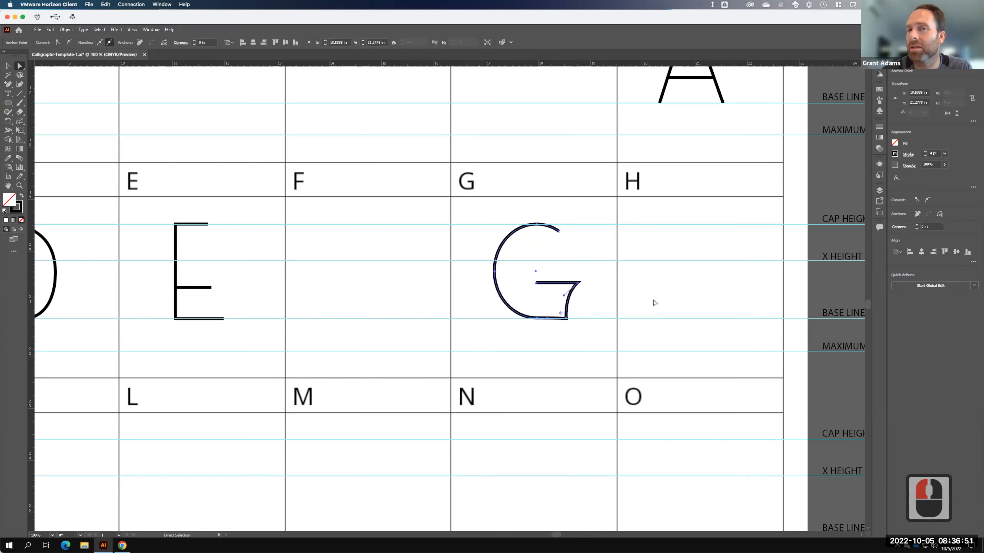
pyautogui.click(577, 284)
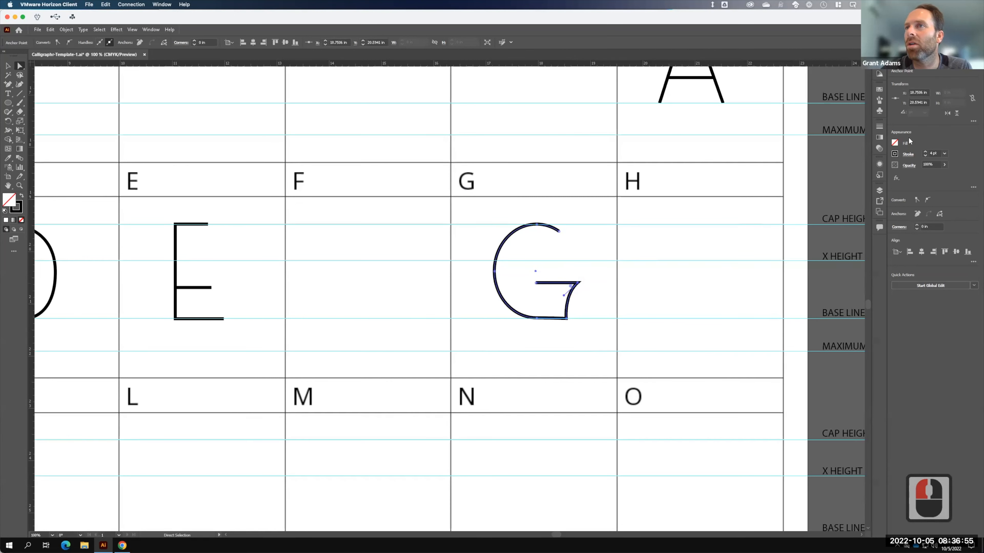
pyautogui.click(918, 199)
pyautogui.moveTo(577, 284); pyautogui.dragTo(568, 285)
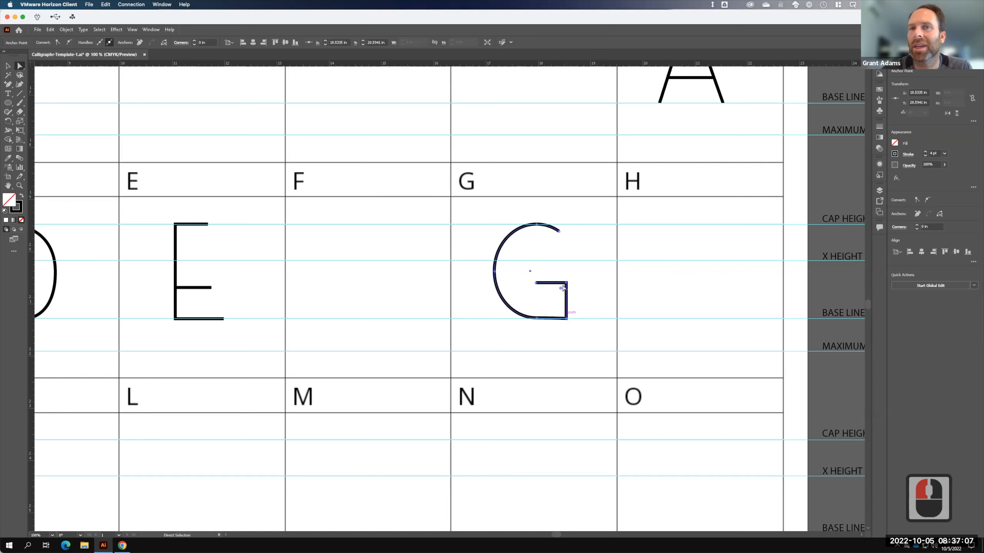
# Convert the G's lower-right corner to a smooth point and move it slightly up and inward to round the bowl.
pyautogui.click(567, 319)
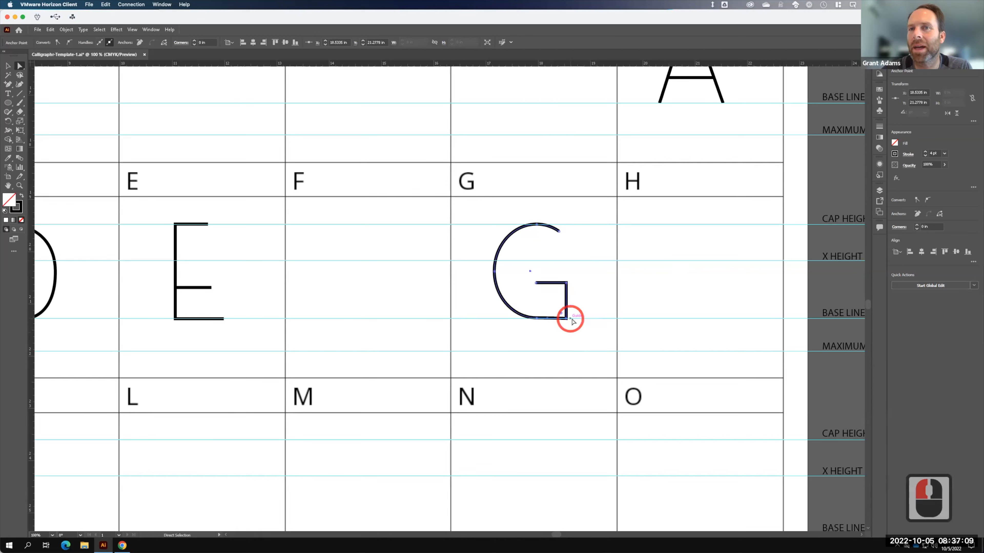
pyautogui.click(927, 200)
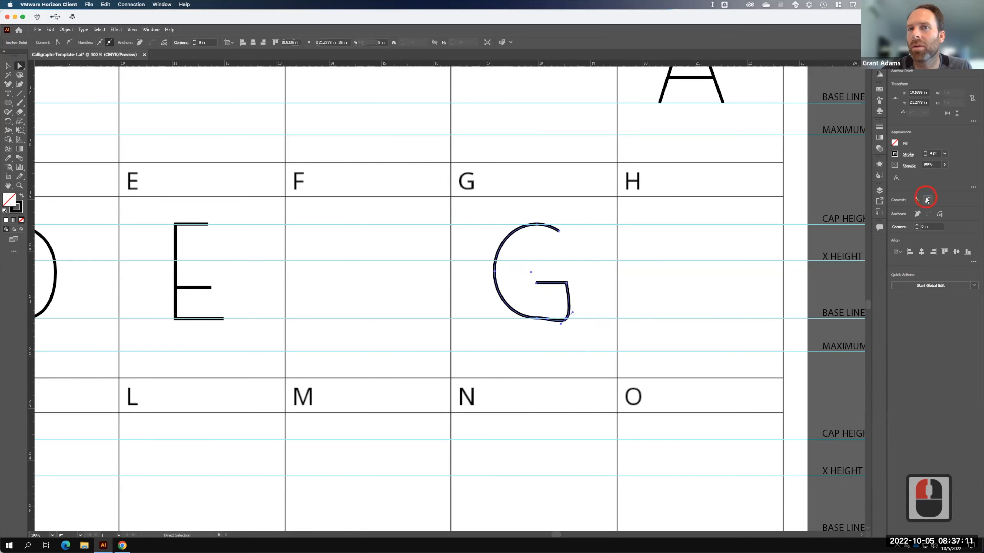
pyautogui.moveTo(566, 321); pyautogui.dragTo(562, 316)
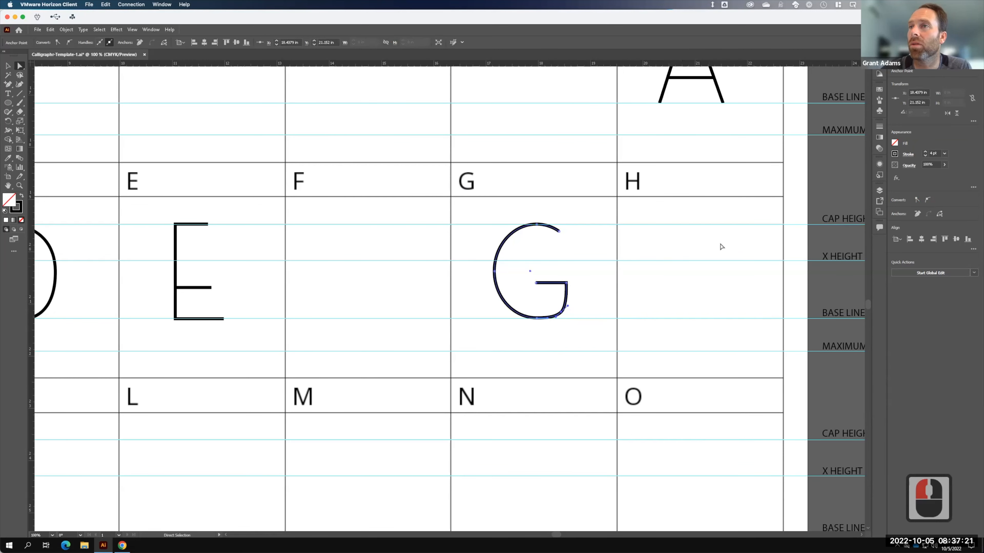
# In the S cell, draw the top half of an S with the Pen tool, curving from the upper-right end along the cap-height guide into the left bowl.
pyautogui.scroll(-17, 693, 233)
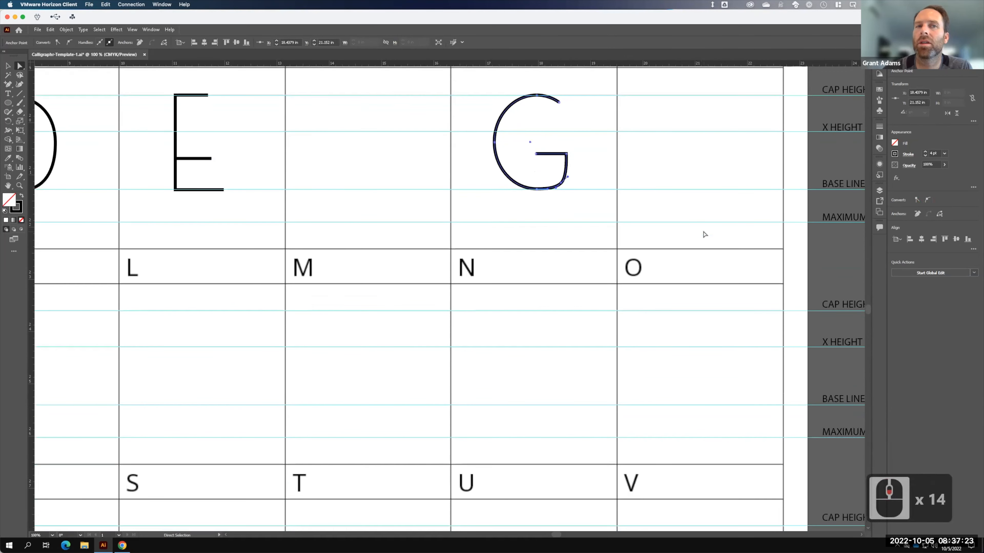
pyautogui.scroll(-5, 704, 235)
pyautogui.press('space')
pyautogui.moveTo(212, 279); pyautogui.dragTo(669, 160)
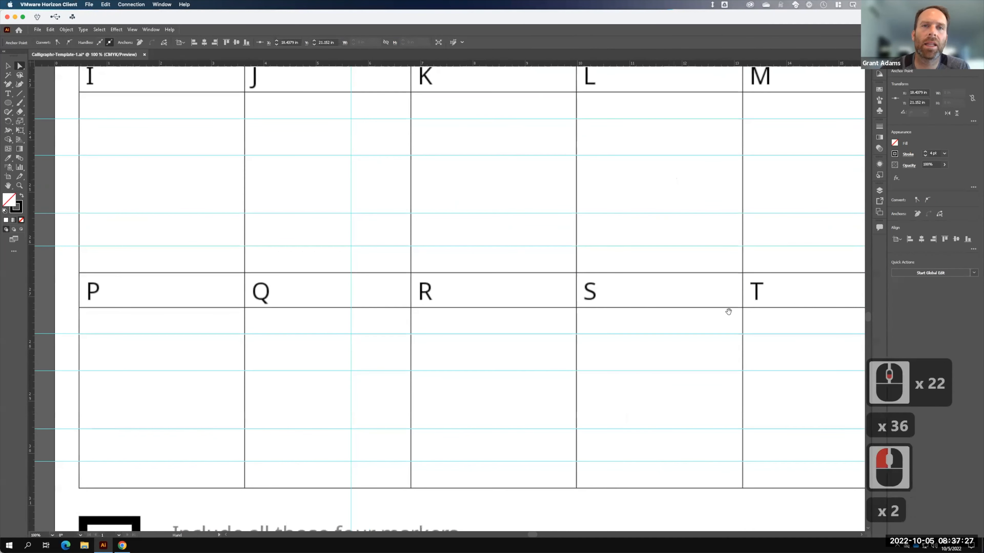
pyautogui.moveTo(709, 301); pyautogui.dragTo(549, 275)
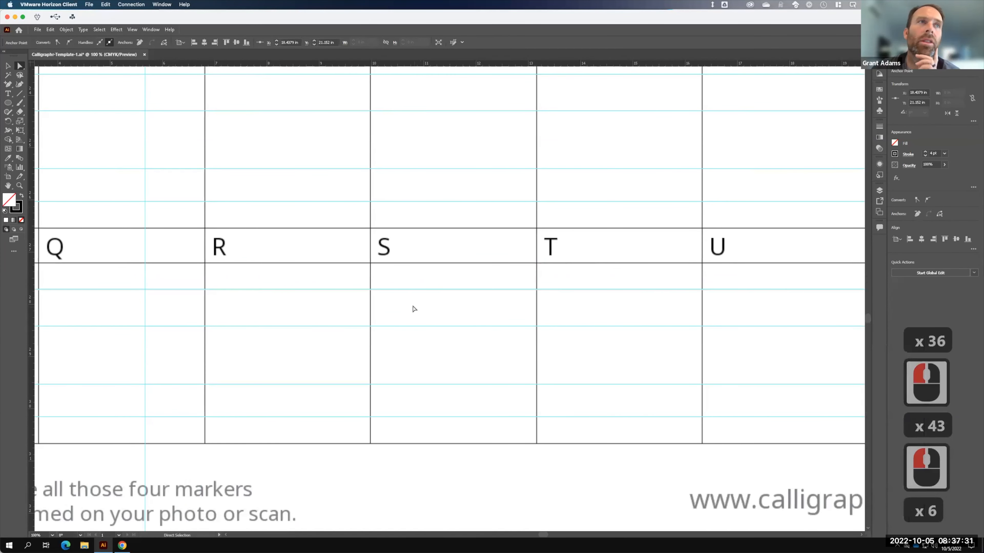
pyautogui.click(13, 86)
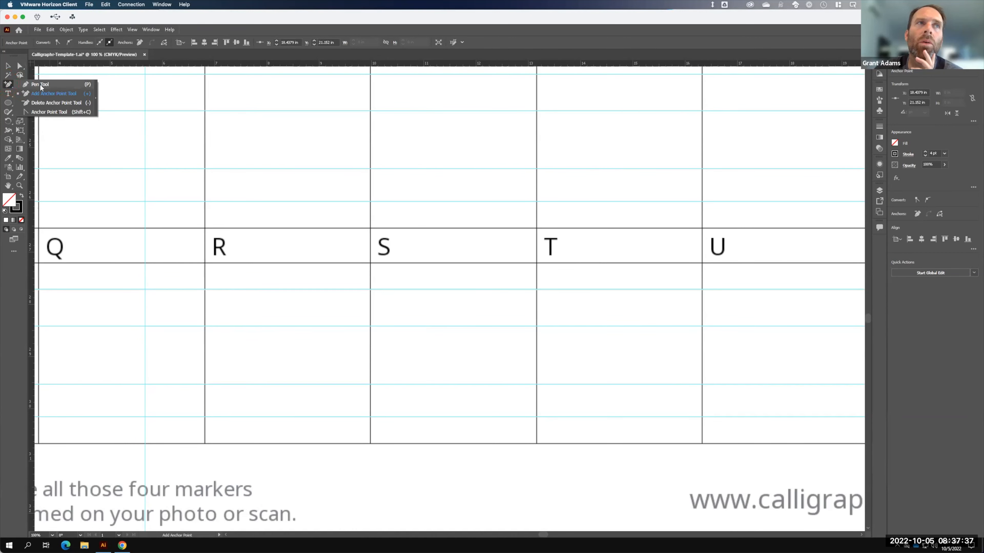
pyautogui.click(40, 84)
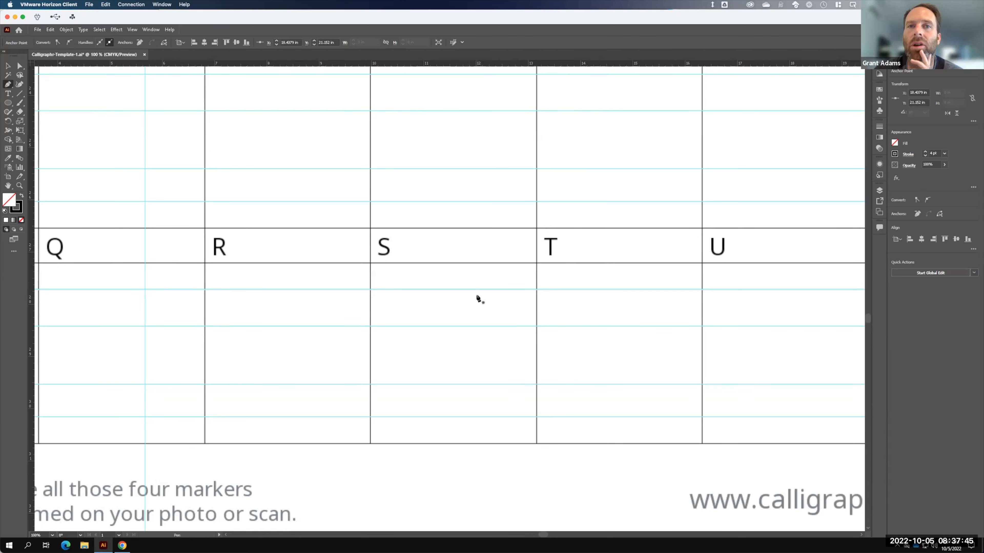
pyautogui.click(449, 289)
pyautogui.moveTo(437, 292); pyautogui.dragTo(432, 290)
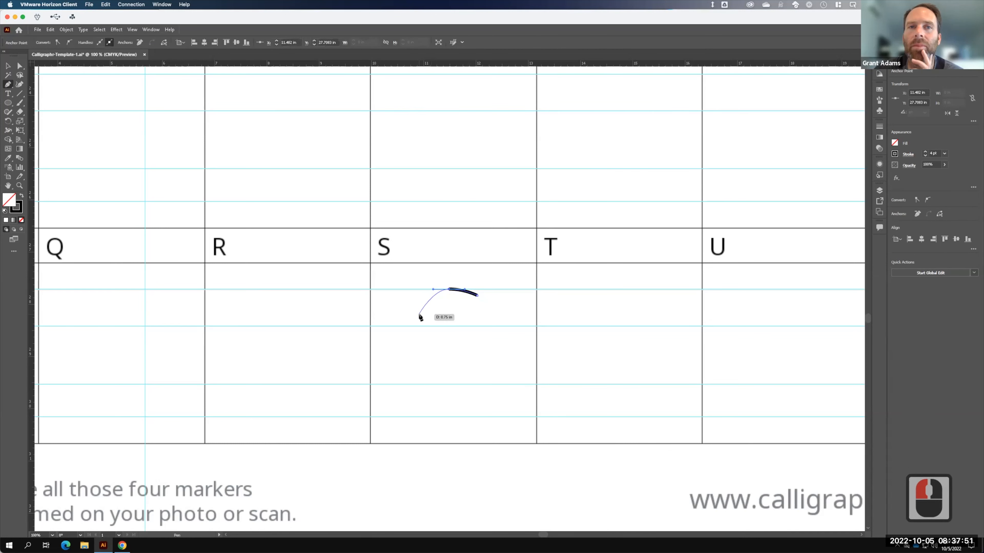
pyautogui.moveTo(419, 319); pyautogui.dragTo(419, 331)
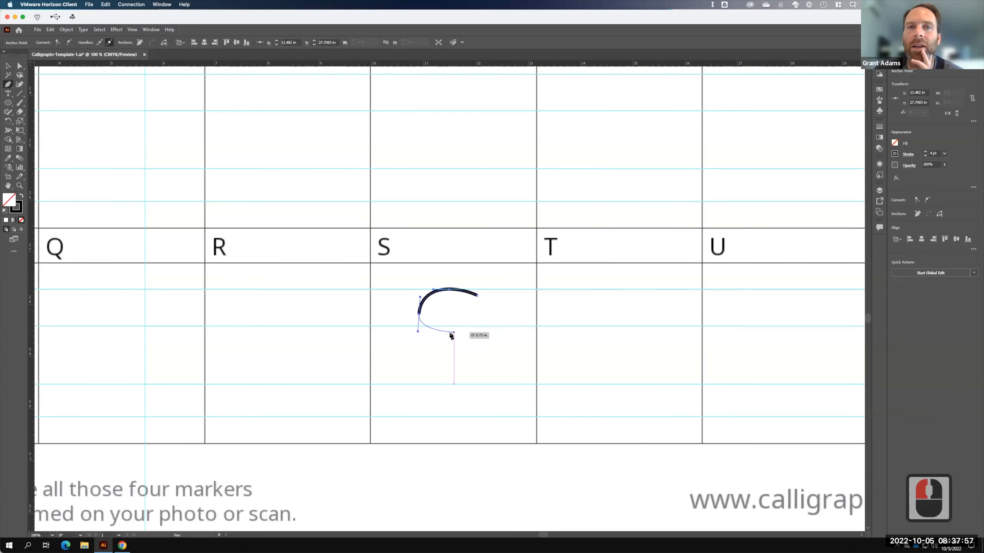
# Continue the S through its middle and lower-right bowl, curve it along the baseline guide, and end it at the lower-left tip.
pyautogui.moveTo(454, 334); pyautogui.dragTo(497, 378)
pyautogui.click(496, 362)
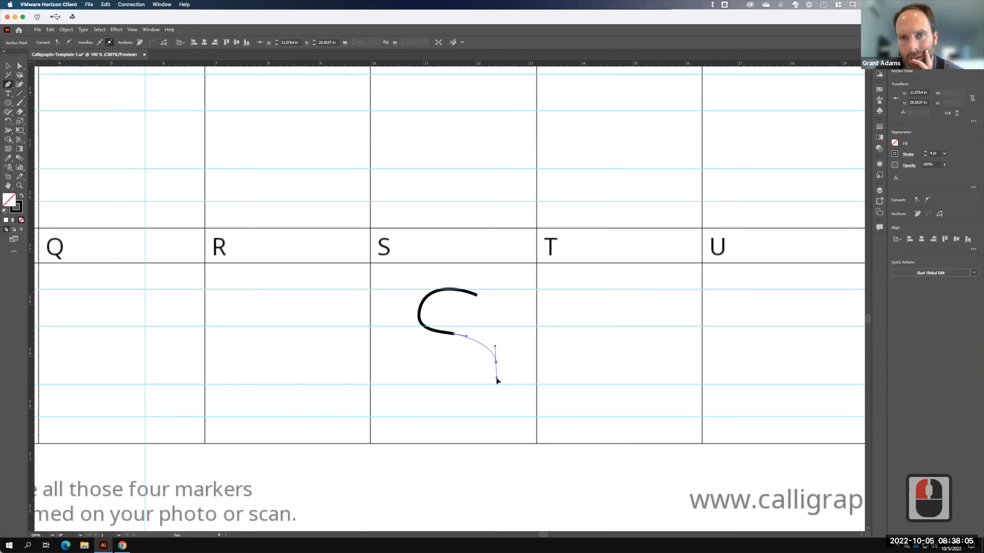
pyautogui.moveTo(496, 378); pyautogui.dragTo(426, 385)
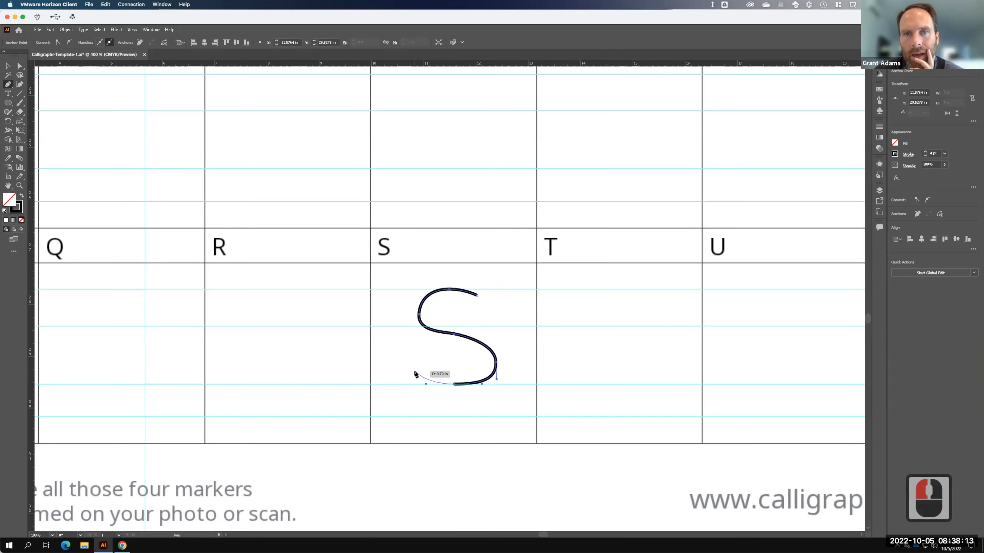
pyautogui.click(415, 373)
pyautogui.press('F15')
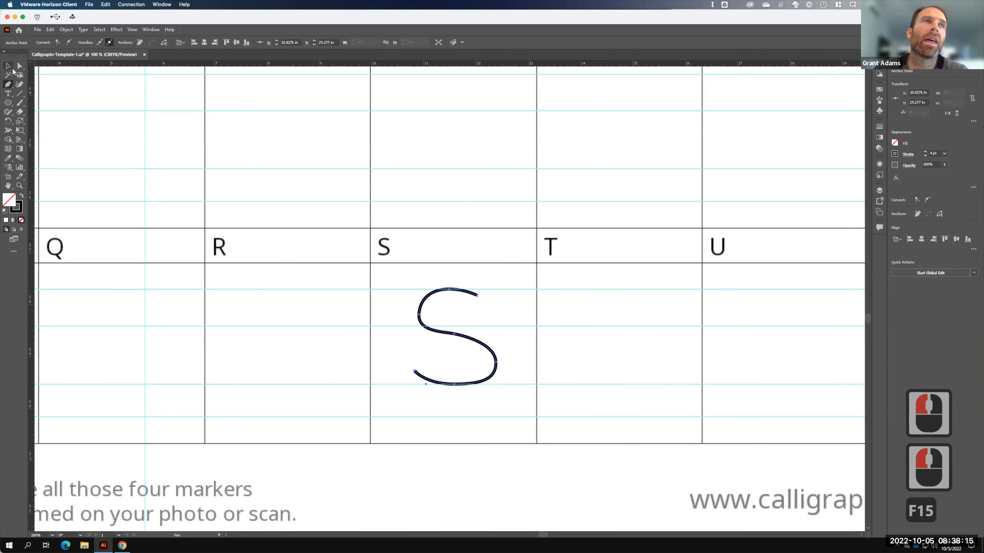
# Shift the S's middle anchor slightly down and adjust the upper-left bowl's anchor so the curve flows smoothly into the diagonal.
pyautogui.click(12, 69)
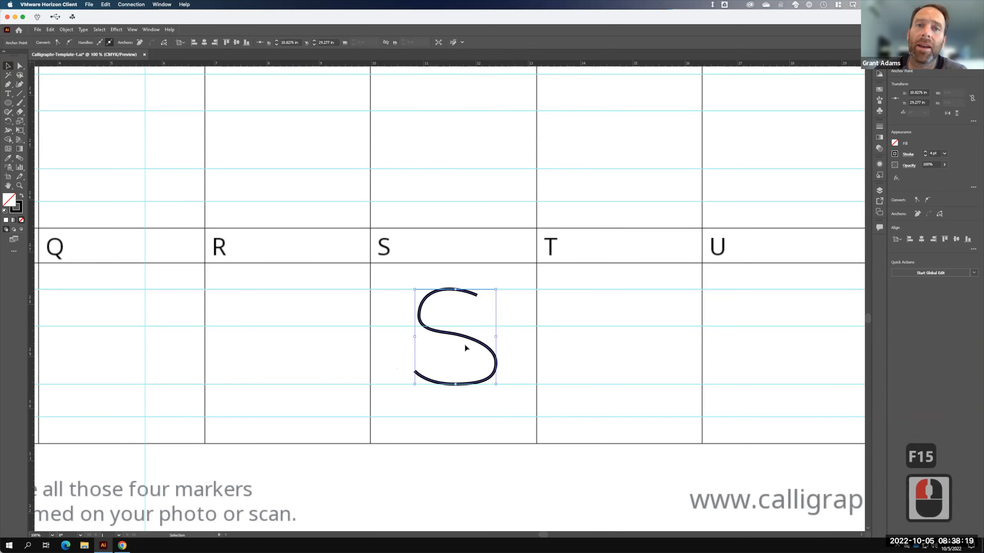
pyautogui.click(20, 66)
pyautogui.click(454, 334)
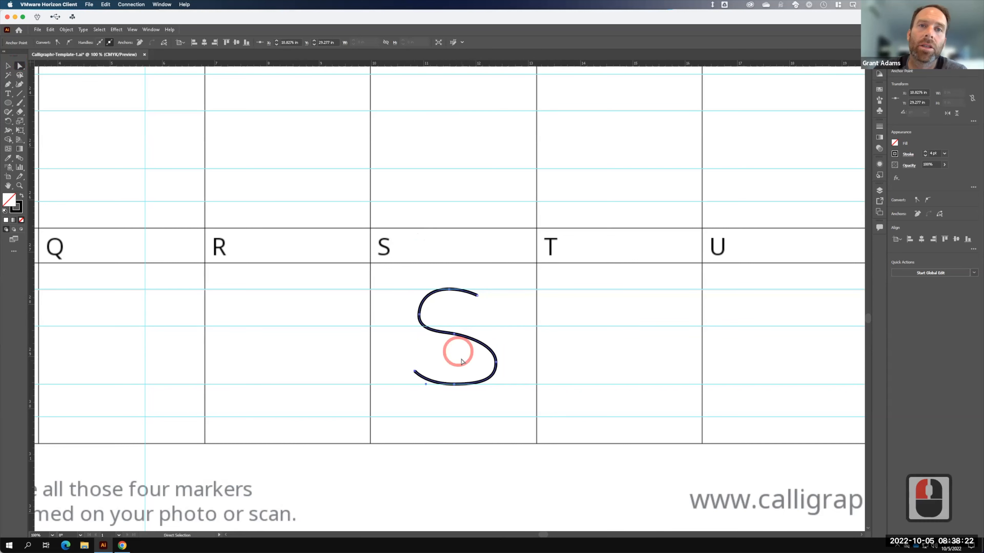
pyautogui.click(454, 334)
pyautogui.moveTo(455, 335); pyautogui.dragTo(420, 330)
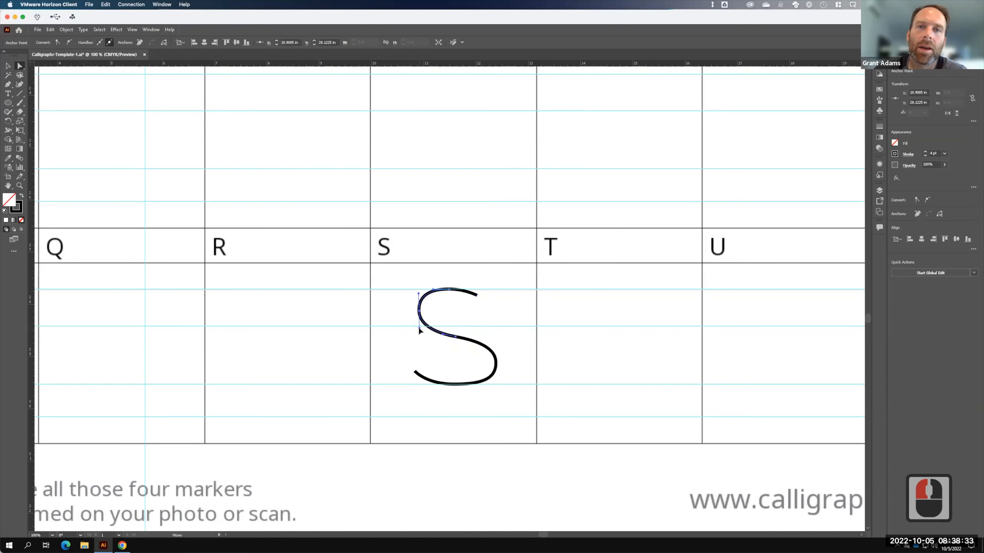
# Extend the upper handle of the S's lower-right bowl anchor and raise the middle anchor to just below the x-height guide.
pyautogui.click(497, 362)
pyautogui.moveTo(496, 361); pyautogui.dragTo(496, 343)
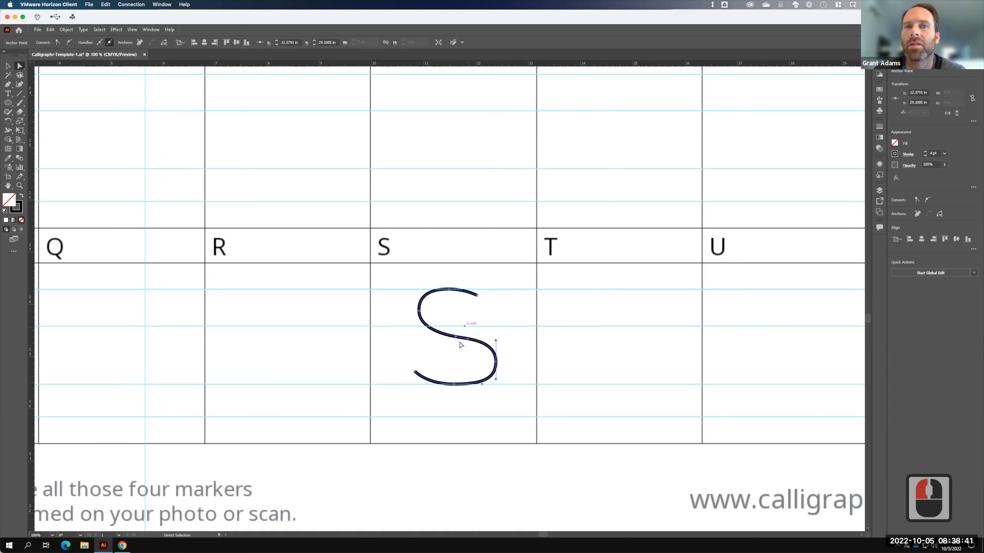
pyautogui.moveTo(456, 340); pyautogui.dragTo(456, 334)
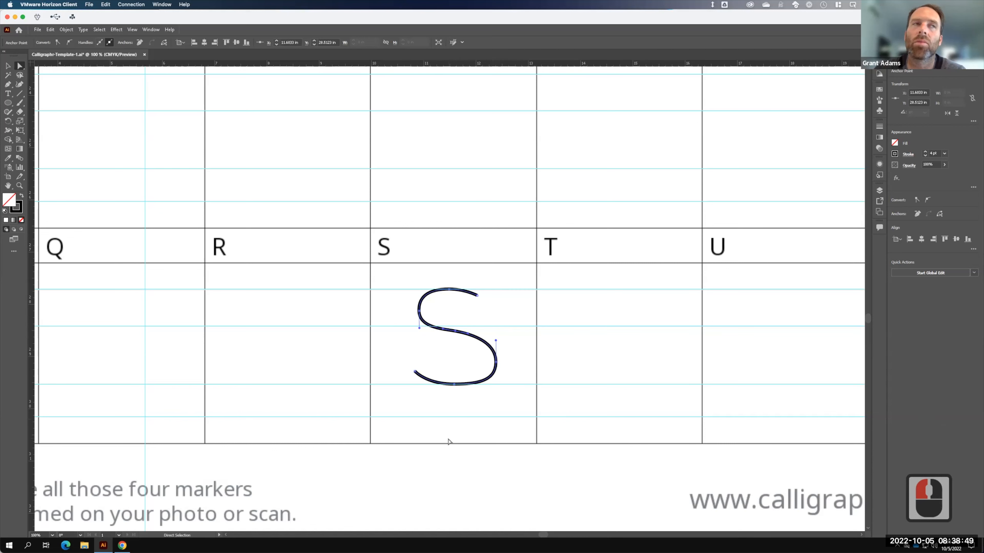
# In the T cell, stack two ellipses between cap height, x-height and baseline: about 1.35 × 0.71 in above, about 1.7 × 1.11 in below.
pyautogui.click(8, 103)
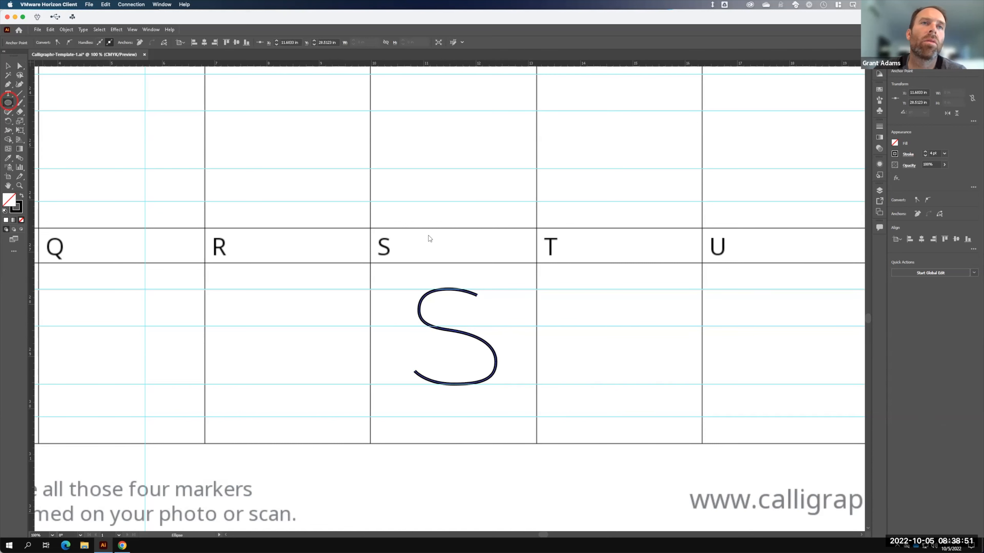
pyautogui.click(547, 279)
pyautogui.moveTo(583, 288); pyautogui.dragTo(654, 327)
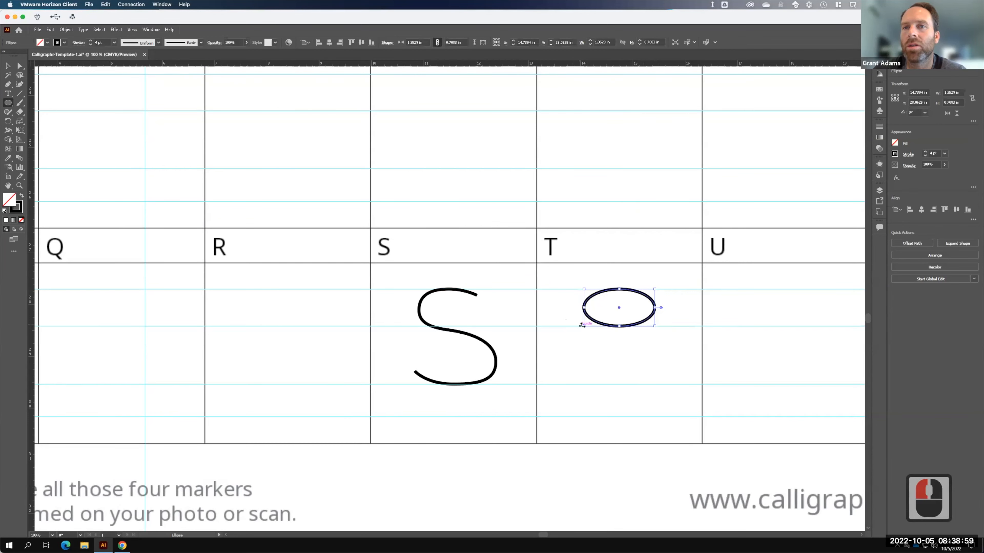
pyautogui.moveTo(576, 326); pyautogui.dragTo(666, 384)
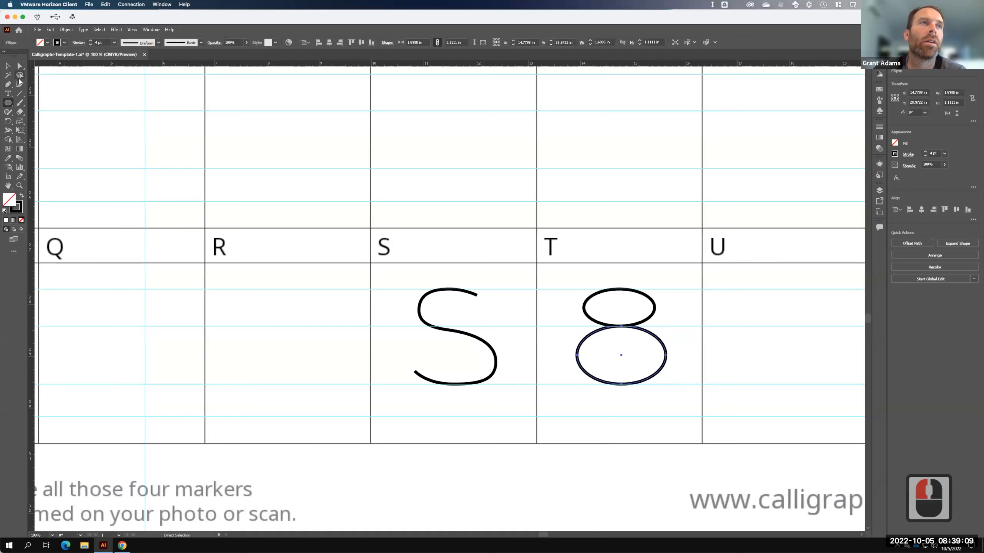
# Add an anchor point on the upper ellipse's upper-right curve and delete its rightmost anchor to open that side.
pyautogui.click(12, 84)
pyautogui.click(13, 84)
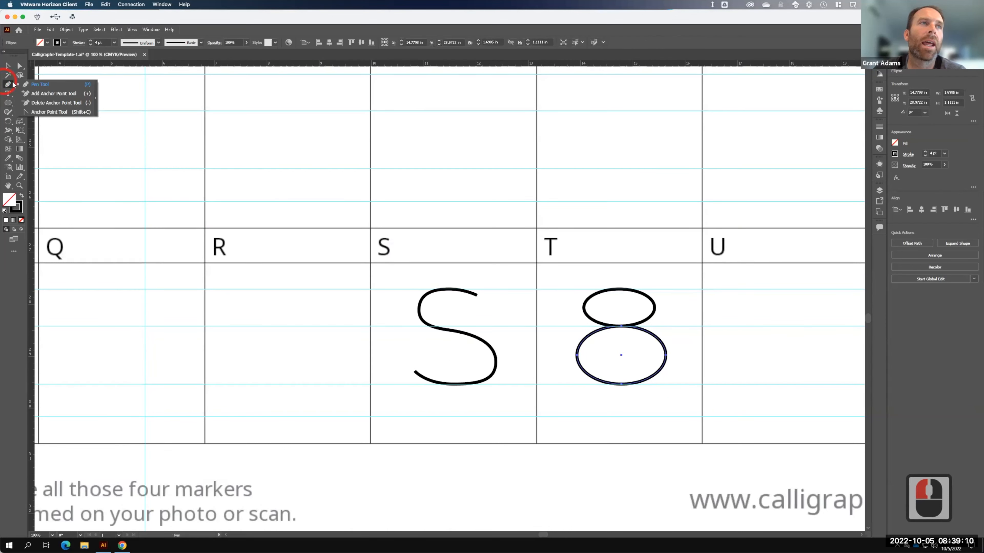
pyautogui.click(43, 93)
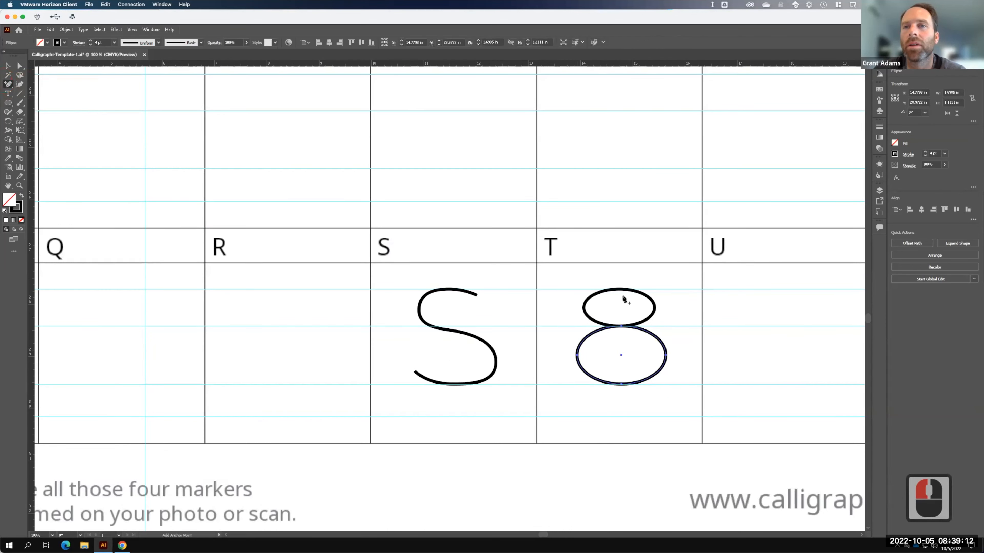
pyautogui.click(642, 294)
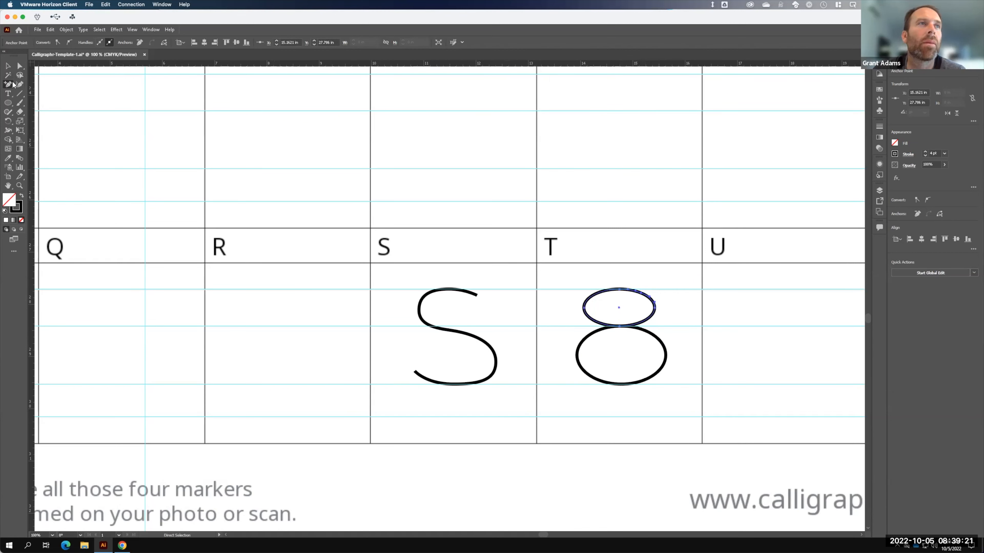
pyautogui.click(21, 67)
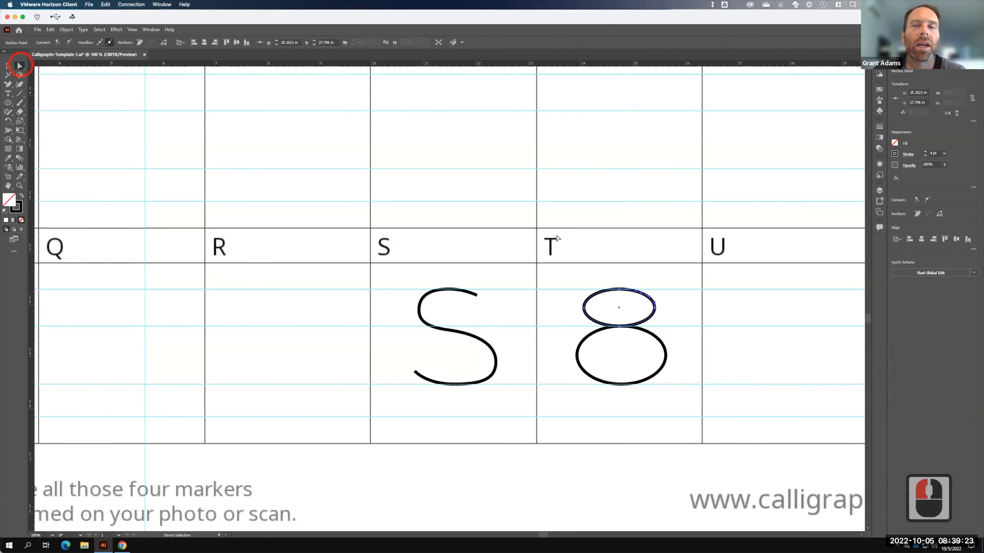
pyautogui.click(655, 307)
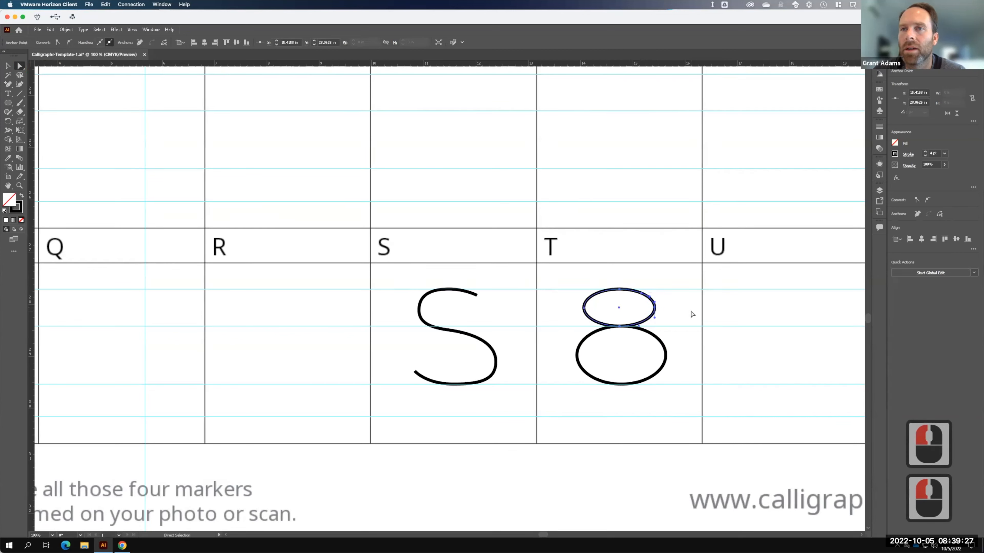
pyautogui.press('BackSpace')
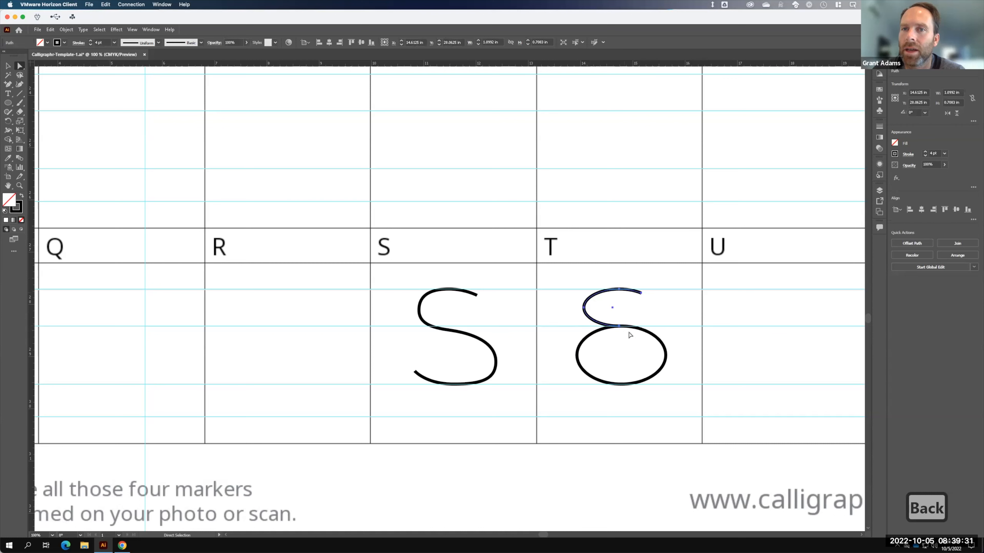
# Add an anchor point on the lower ellipse's lower-left curve and delete its leftmost anchor to open that side.
pyautogui.click(8, 85)
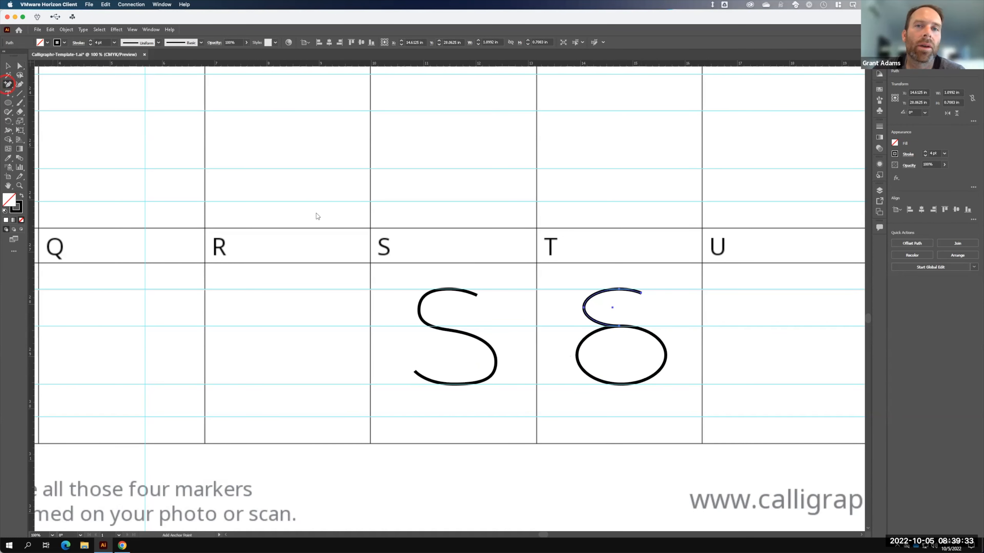
pyautogui.click(588, 375)
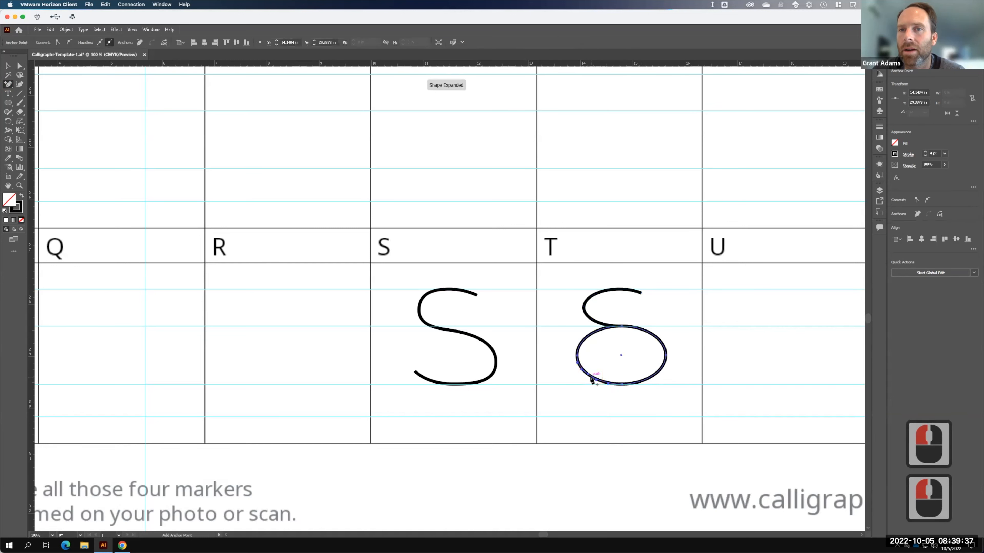
pyautogui.click(19, 66)
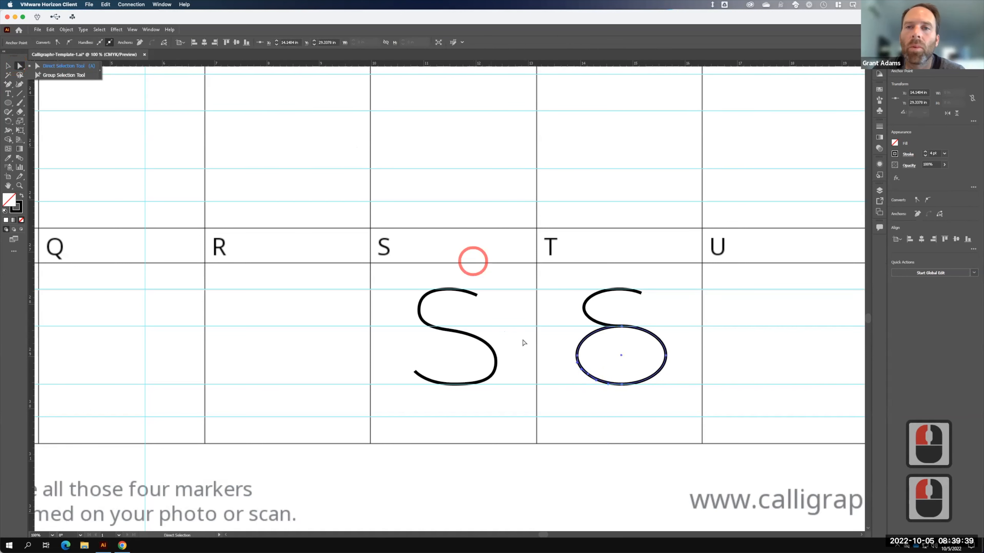
pyautogui.click(576, 354)
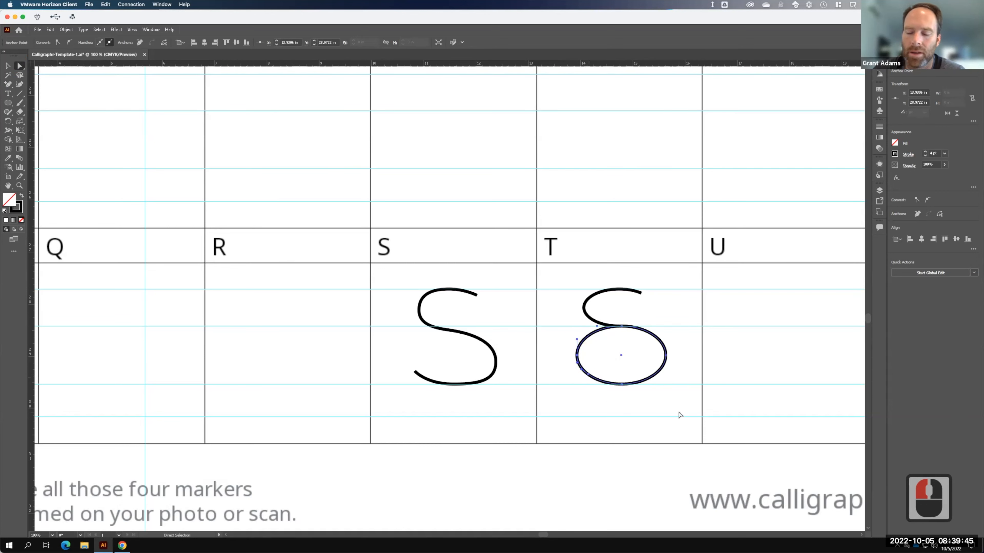
pyautogui.press('BackSpace')
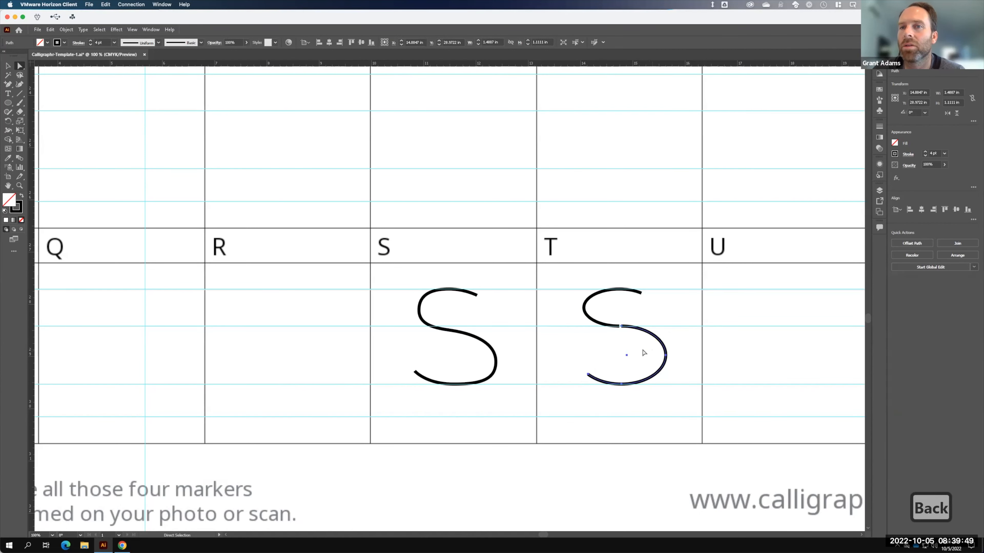
# Select the two open endpoints where the arcs meet at the x-height guide and connect them into one S path.
pyautogui.click(712, 406)
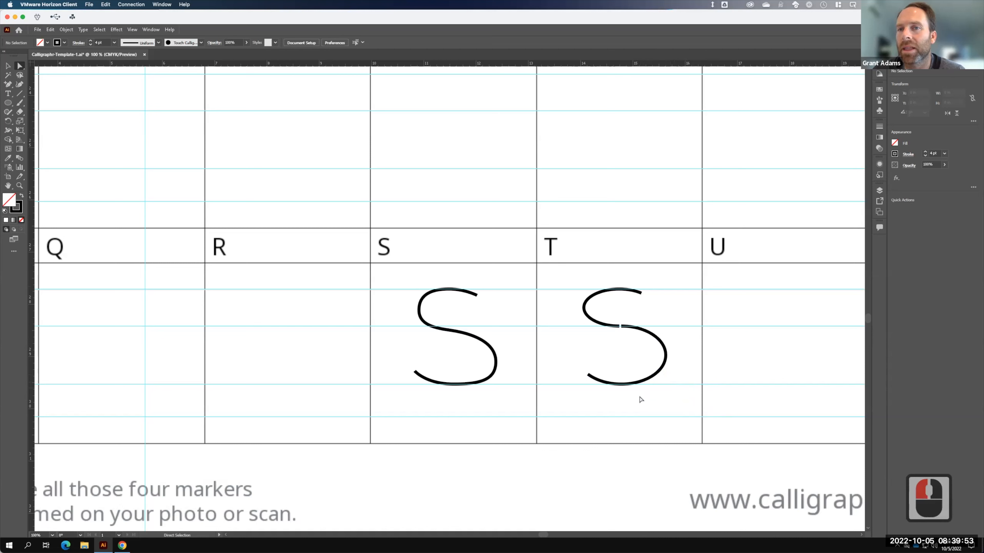
pyautogui.click(620, 326)
pyautogui.click(518, 264)
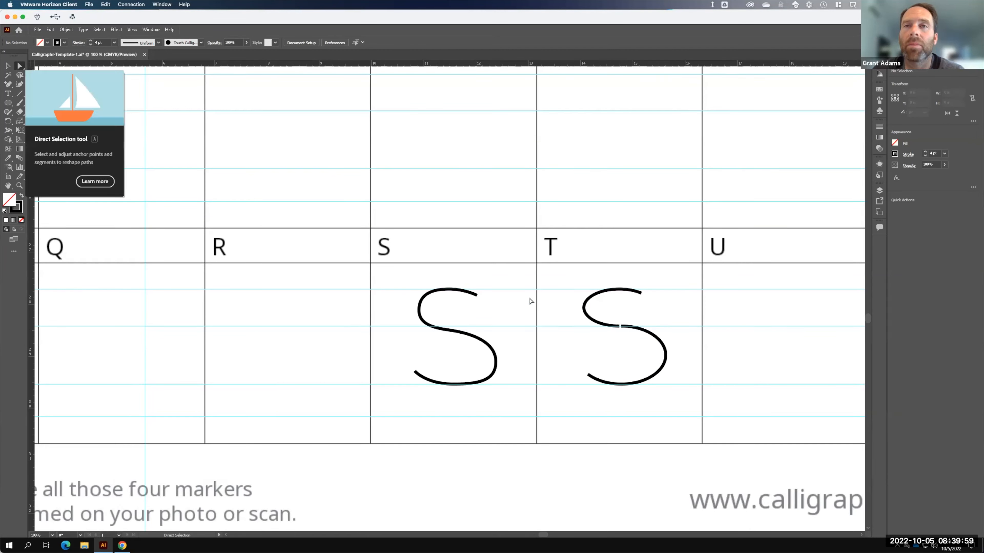
pyautogui.moveTo(607, 312); pyautogui.dragTo(629, 341)
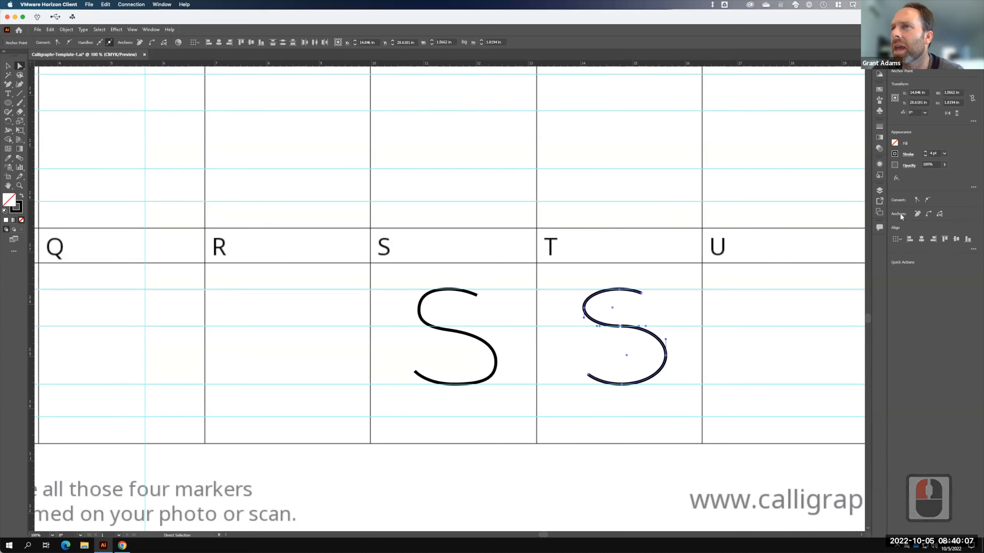
pyautogui.click(930, 216)
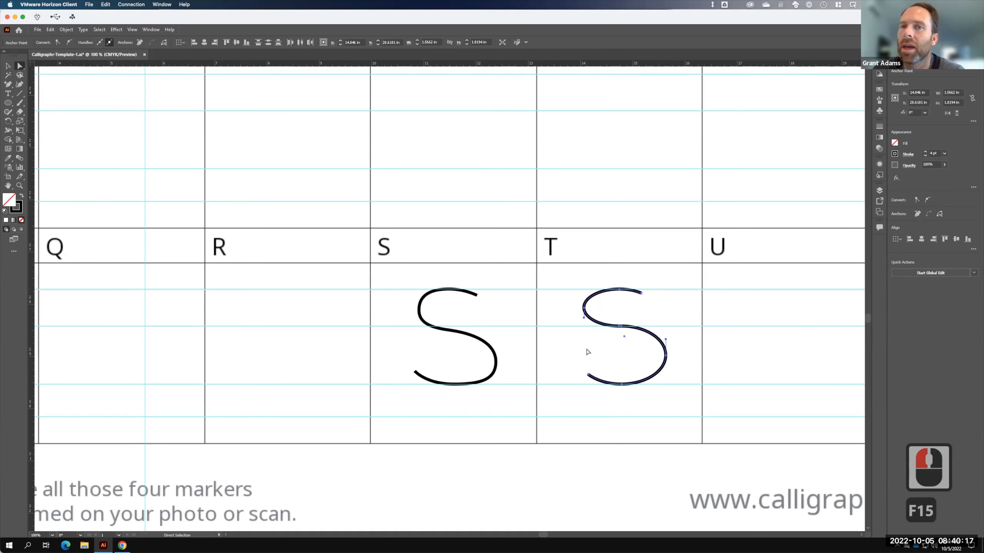
# Move the new S's upper-left bowl anchor about 0.06 in inward and its lower-left end about 0.18 in outward and 0.08 in up.
pyautogui.moveTo(584, 309); pyautogui.dragTo(587, 308)
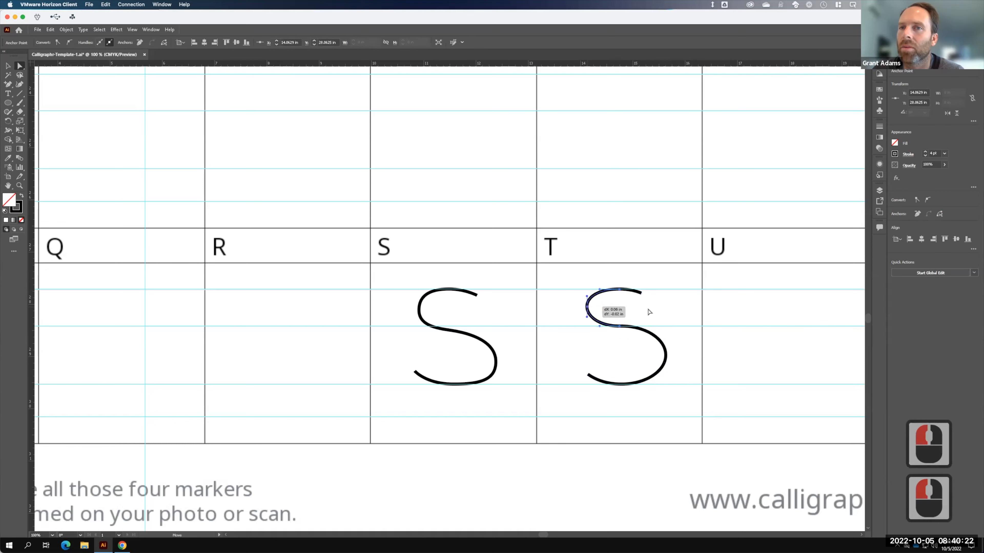
pyautogui.click(587, 374)
pyautogui.moveTo(587, 376); pyautogui.dragTo(578, 371)
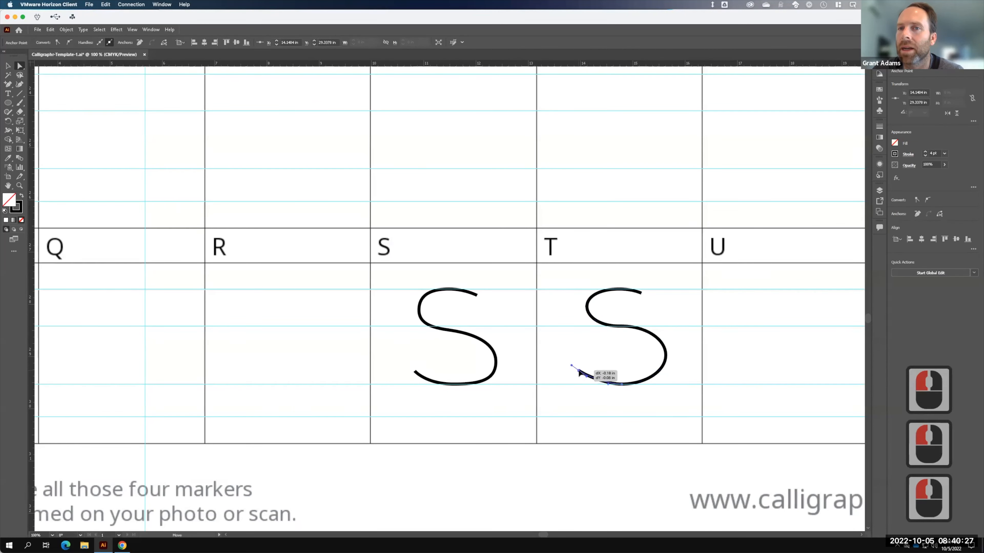
# Draw a rectangle about 1.33 in wide and 1.82 in high in the U cell, from the cap-height guide to the baseline.
pyautogui.click(681, 351)
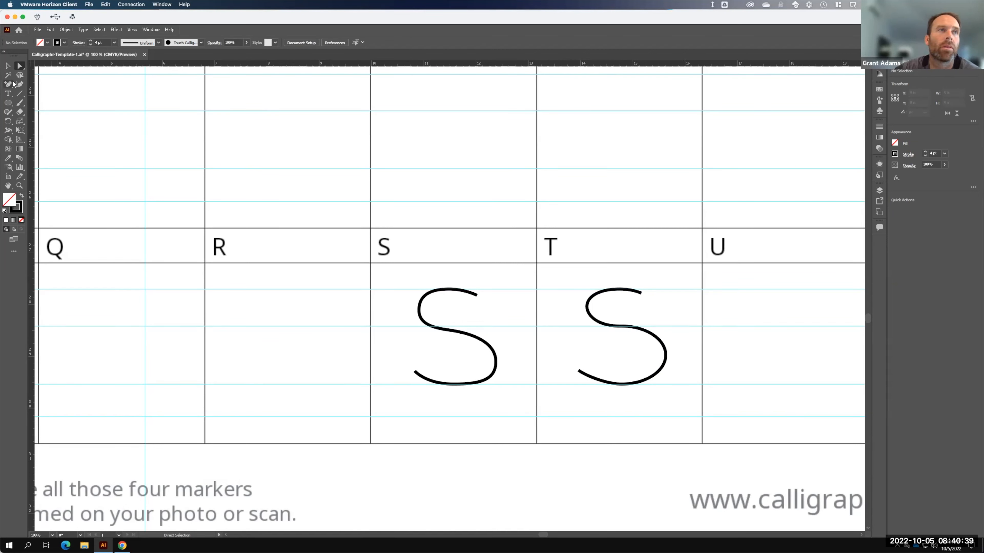
pyautogui.click(11, 103)
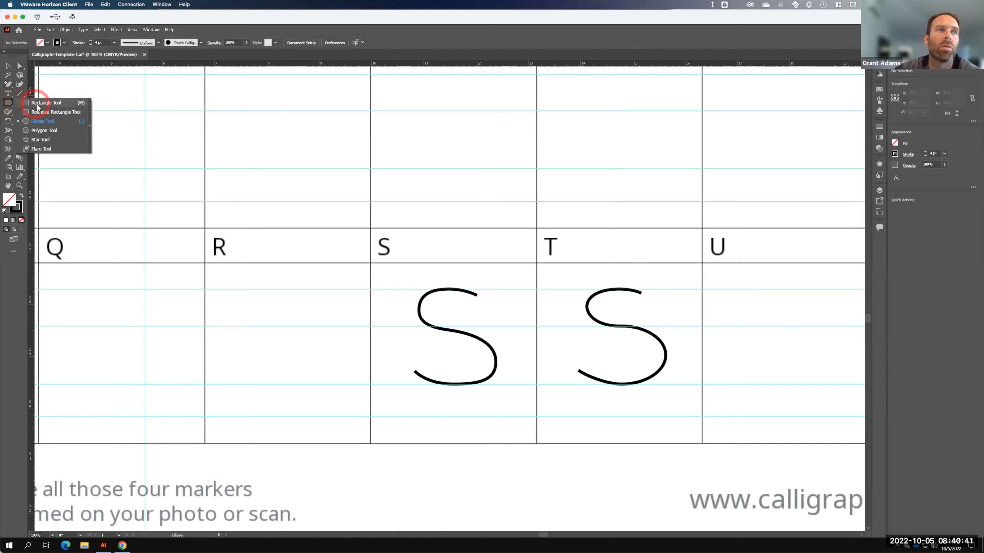
pyautogui.click(39, 94)
pyautogui.moveTo(759, 289); pyautogui.dragTo(829, 383)
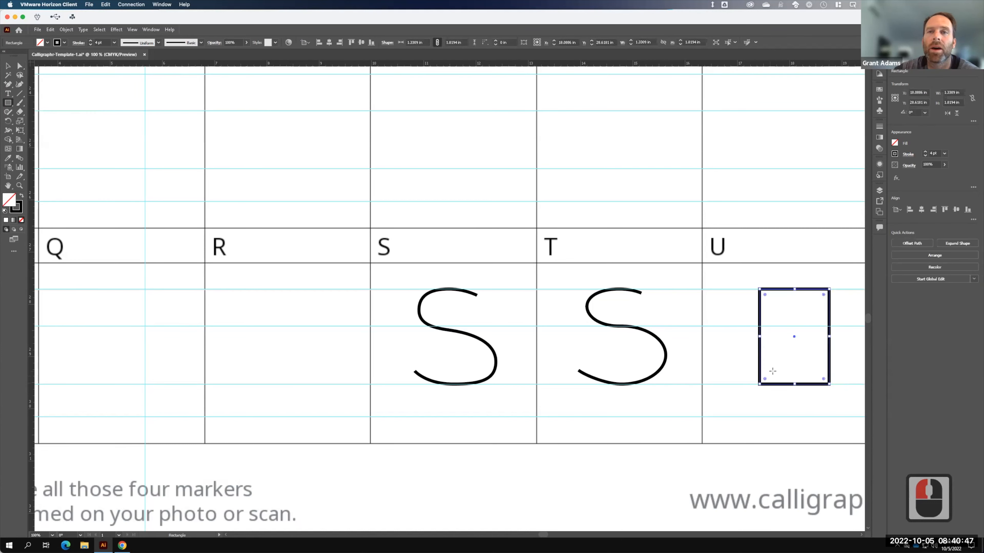
# Add an anchor point midway along the U rectangle's top edge and delete it to open the top.
pyautogui.hscroll(20, 742, 334)
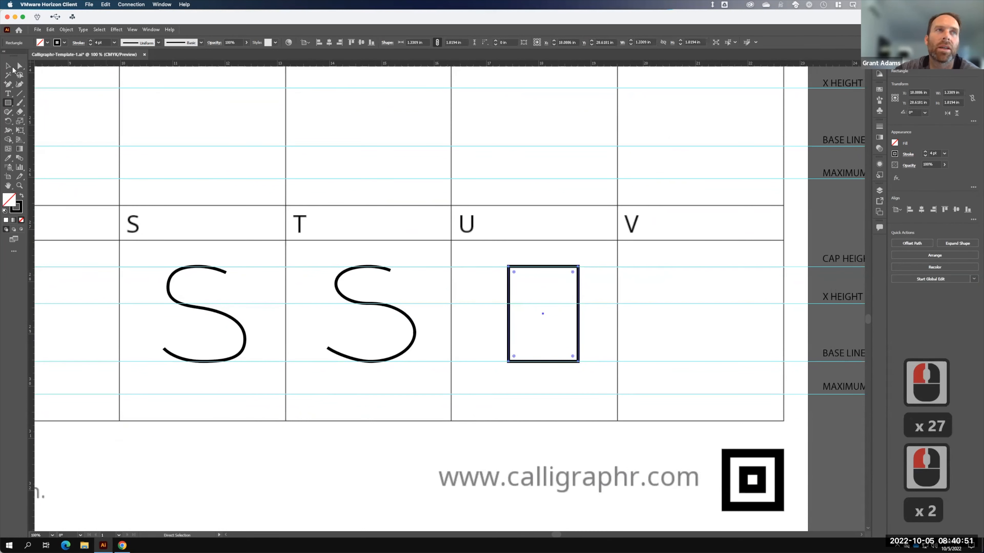
pyautogui.click(20, 66)
pyautogui.click(9, 84)
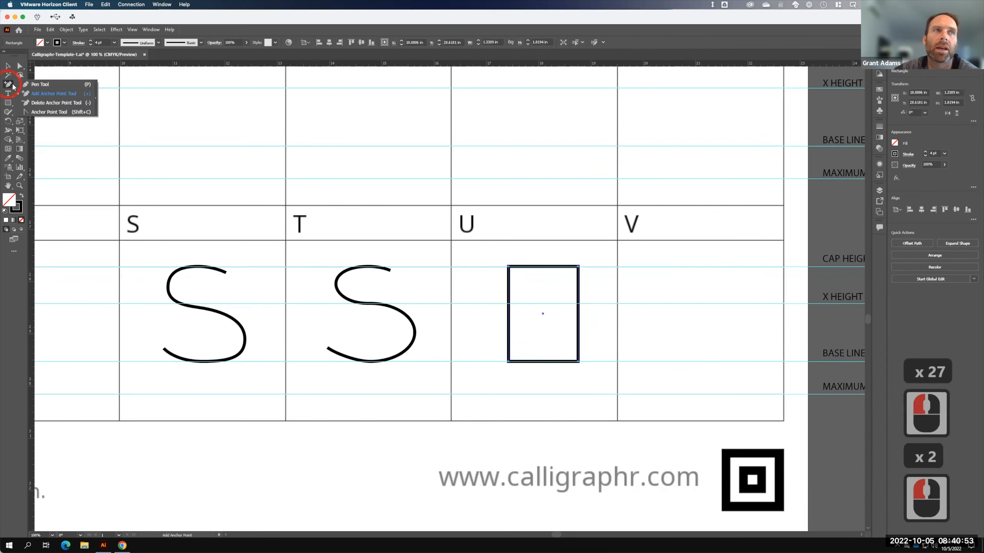
pyautogui.click(543, 267)
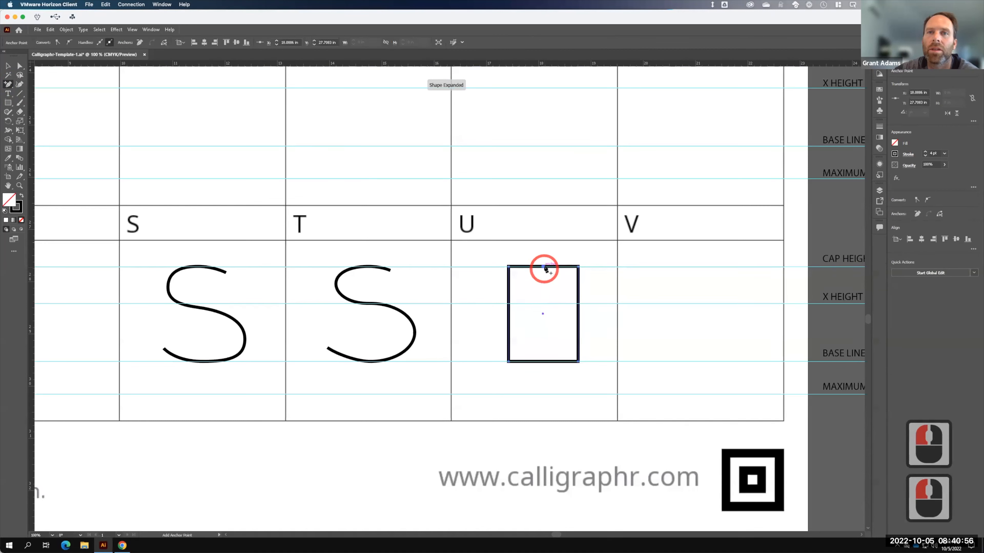
pyautogui.click(20, 66)
pyautogui.click(568, 343)
pyautogui.click(544, 266)
pyautogui.press('BackSpace')
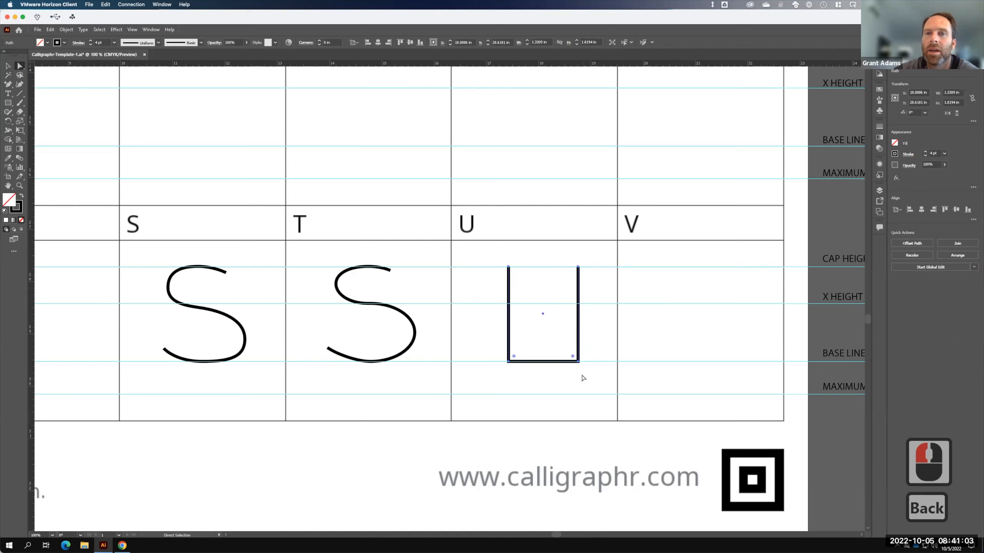
pyautogui.click(578, 361)
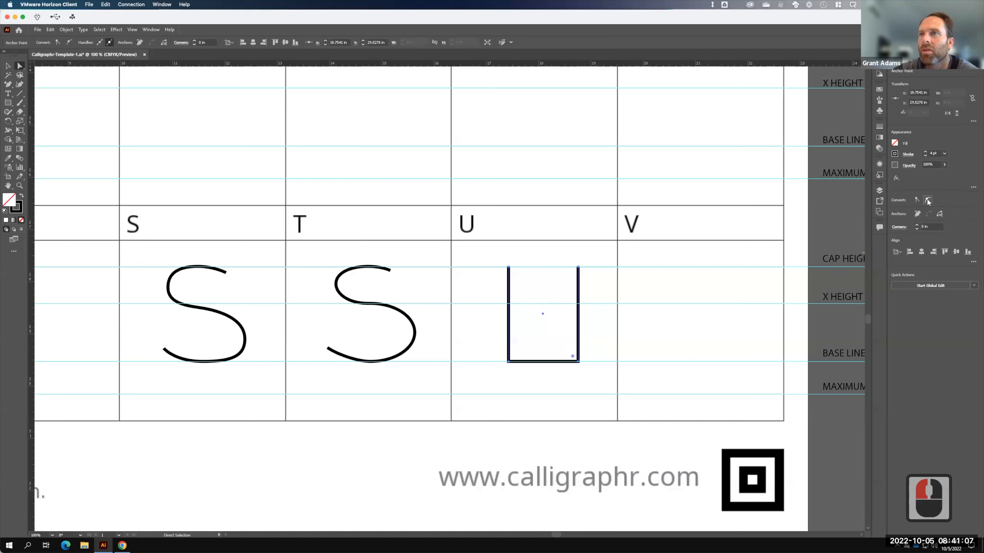
pyautogui.click(927, 199)
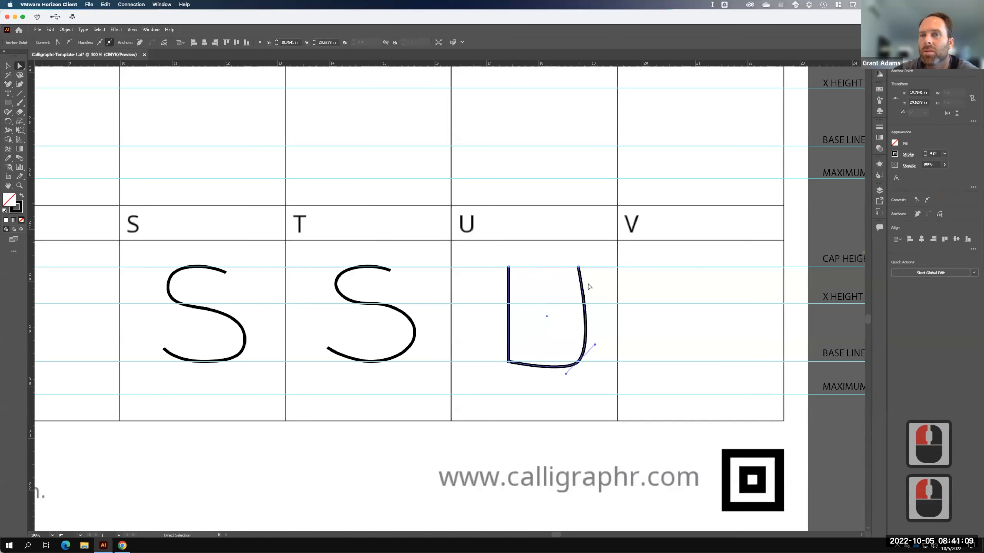
pyautogui.click(509, 361)
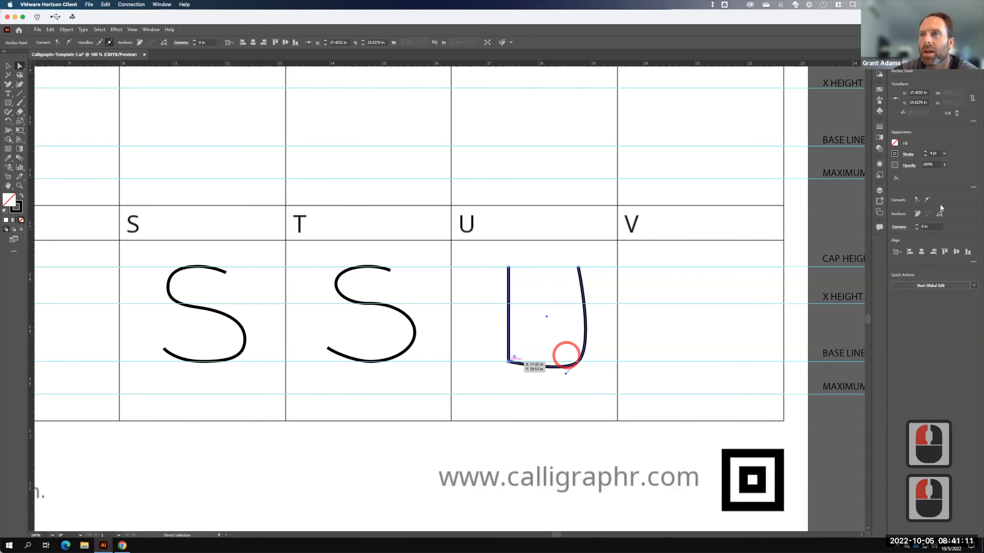
pyautogui.click(926, 200)
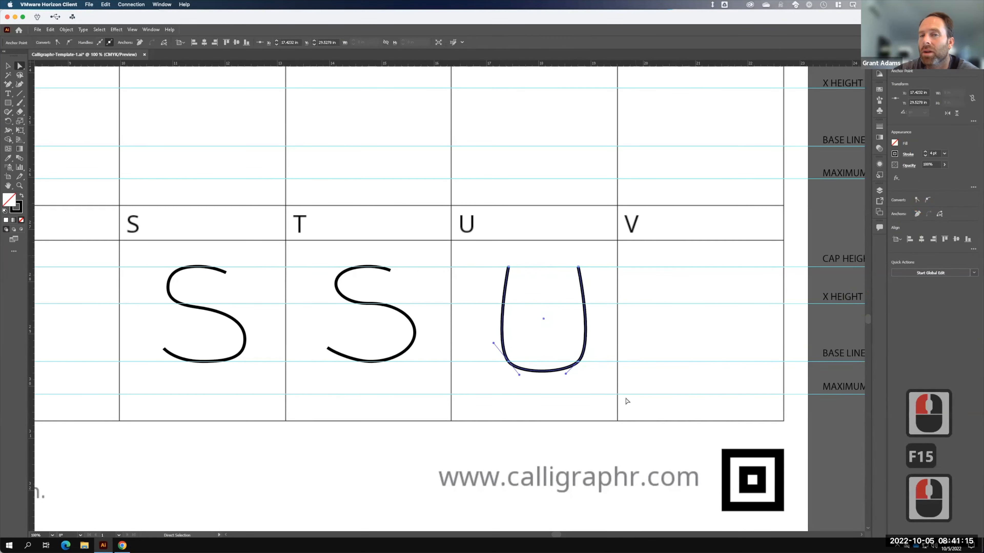
pyautogui.hotkey('ctrl', 'z')
pyautogui.hotkey('ctrl', 'z')
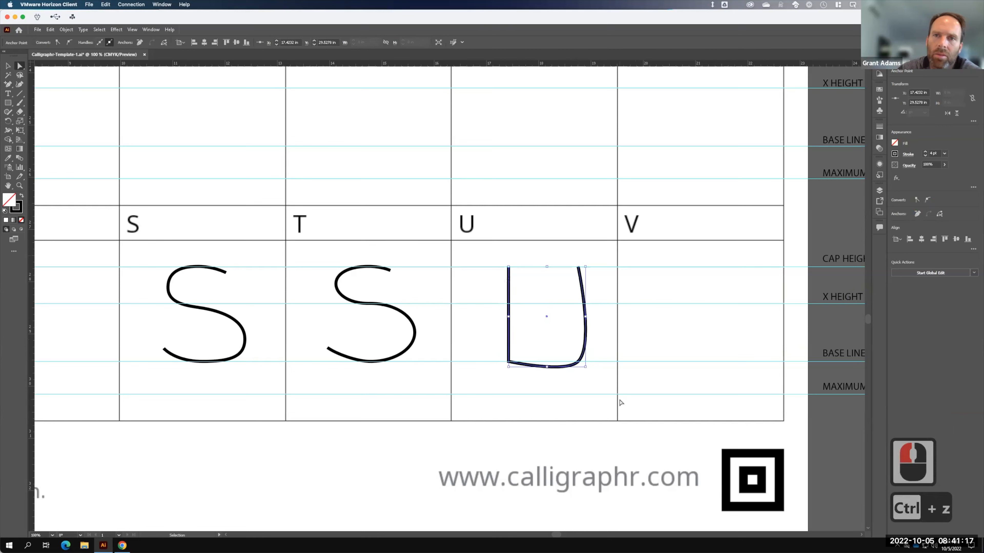
# Add an anchor point on each vertical side of the open U, at matching heights a little above the baseline.
pyautogui.click(9, 84)
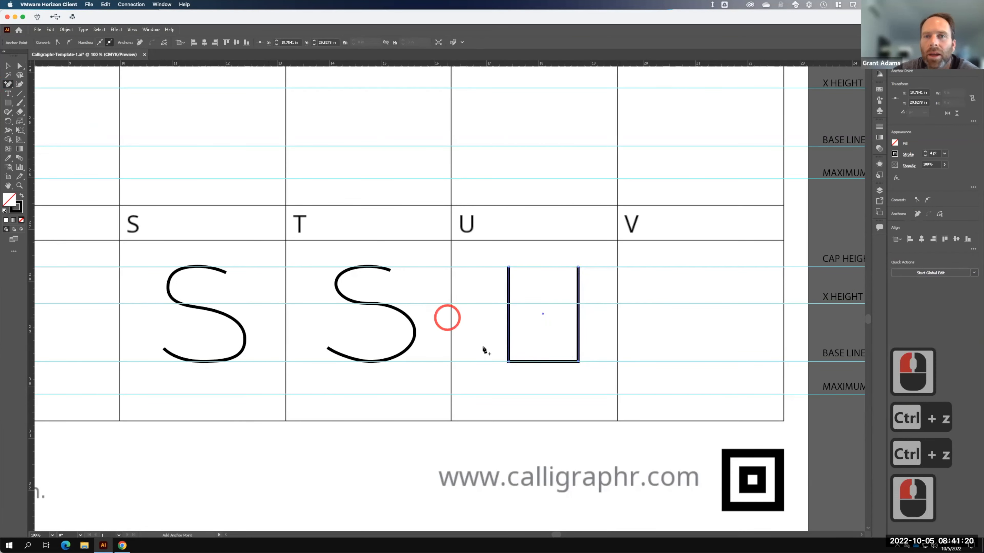
pyautogui.click(509, 338)
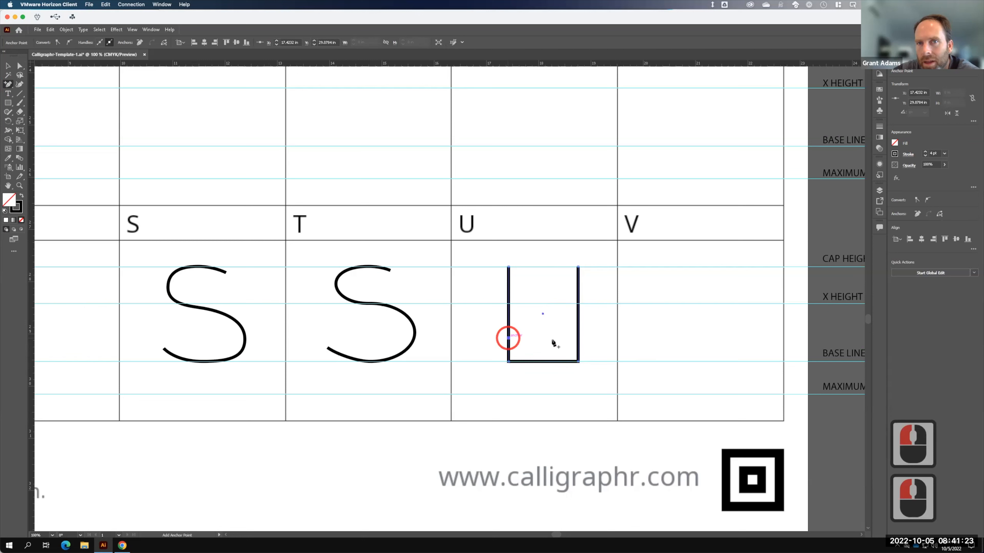
pyautogui.click(579, 340)
pyautogui.click(578, 338)
# Convert the U's two bottom corner anchors to smooth points so the base curves between the stems.
pyautogui.click(20, 66)
pyautogui.click(526, 367)
pyautogui.click(508, 361)
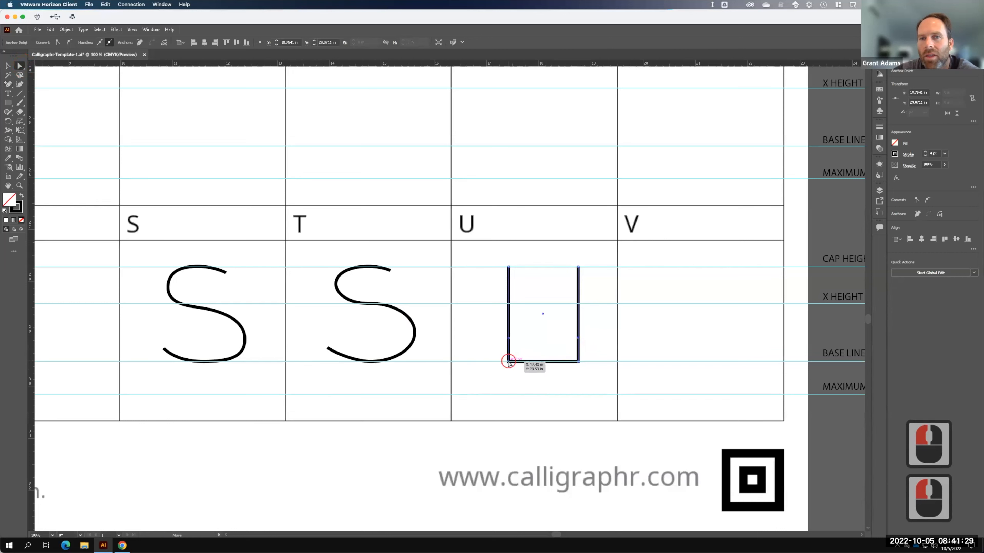
pyautogui.click(927, 201)
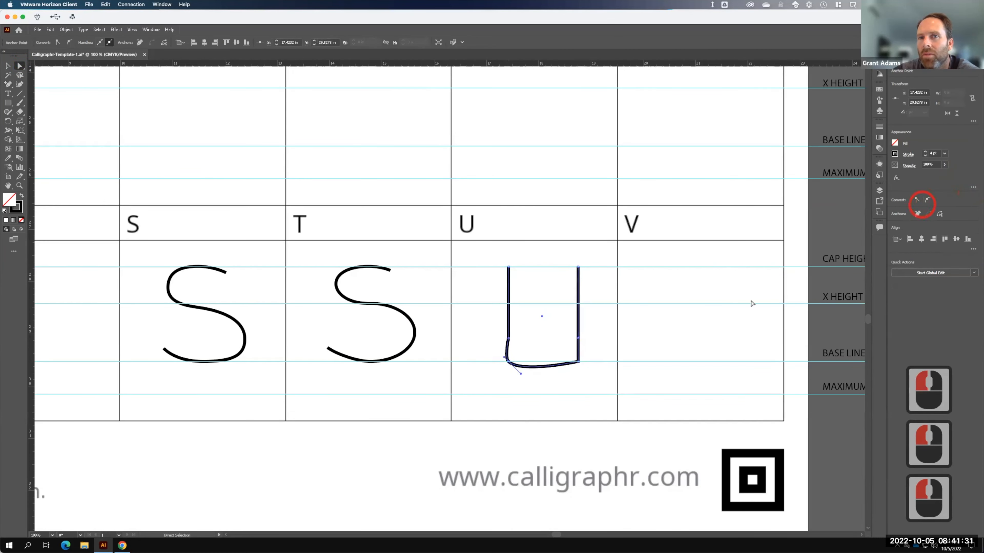
pyautogui.click(579, 363)
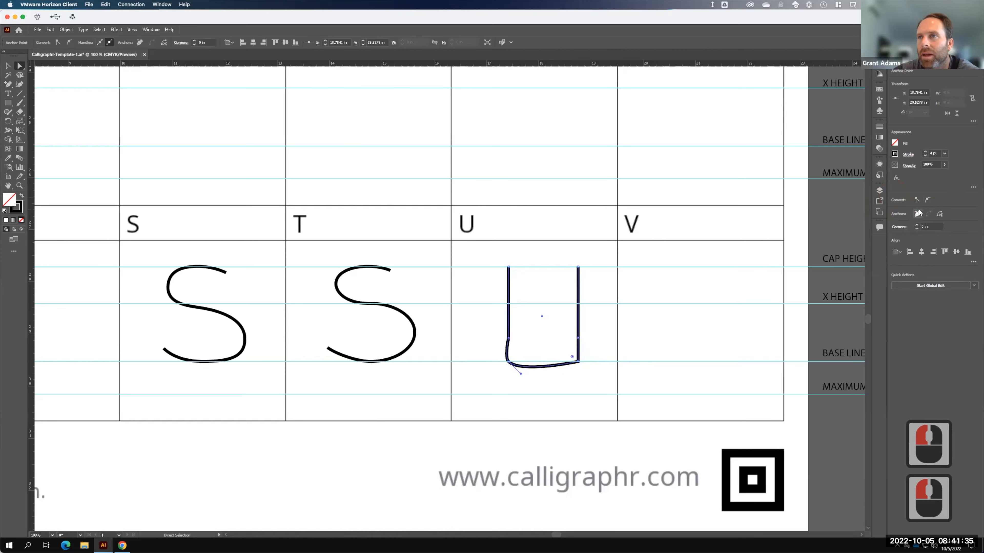
pyautogui.click(927, 201)
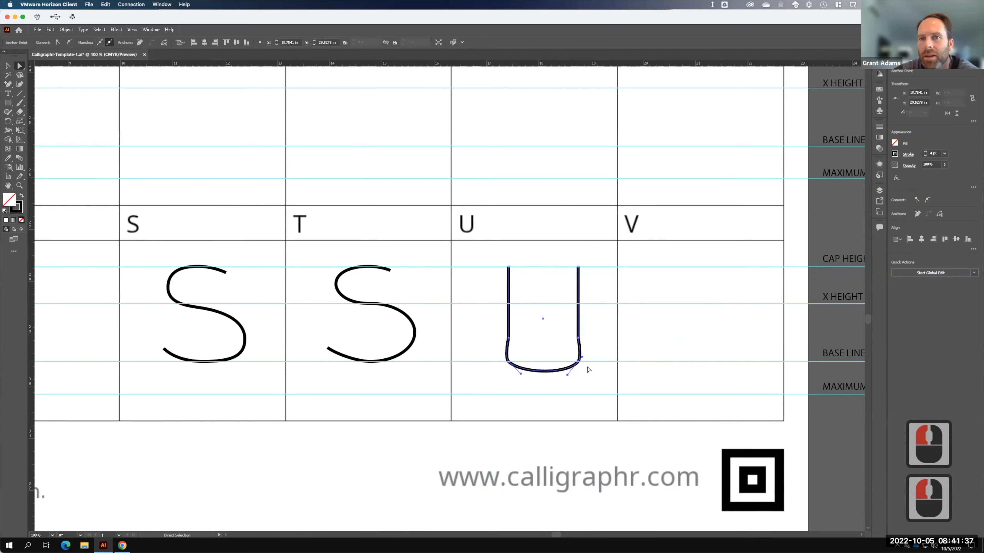
# Move the U's two bottom anchors slightly inward to smooth the transition from the stems, and select both.
pyautogui.moveTo(577, 363); pyautogui.dragTo(576, 363)
pyautogui.click(533, 372)
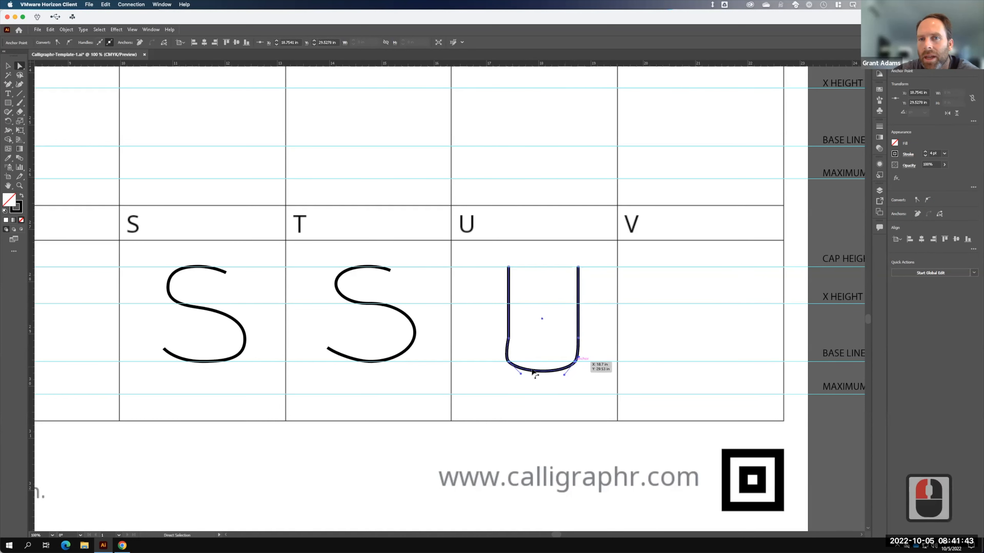
pyautogui.moveTo(508, 359); pyautogui.dragTo(598, 373)
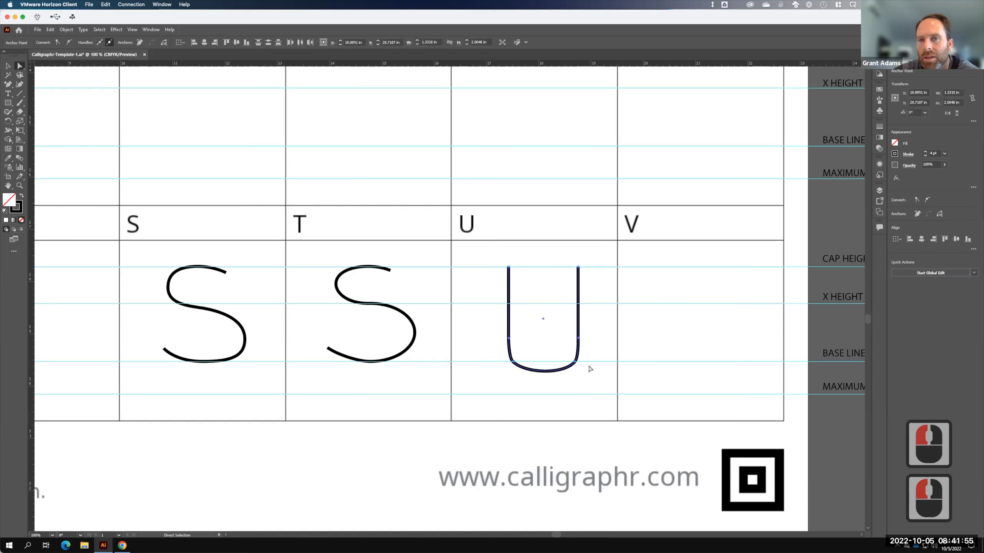
# Raise the U's two bottom anchors together until the lowest part of the curve rests on the baseline, and deselect the letter.
pyautogui.press('Up')
pyautogui.press('Up')
pyautogui.press('Up')
pyautogui.press('Up')
pyautogui.press('Up')
pyautogui.press('Up')
pyautogui.press('Up')
pyautogui.press('Up')
pyautogui.press('Up')
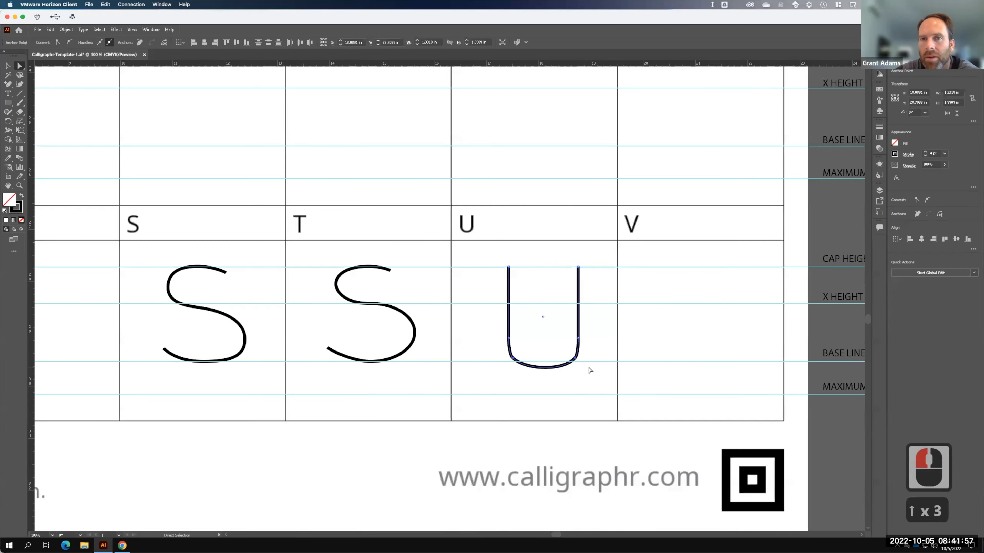
pyautogui.press('Up')
pyautogui.press('Up')
pyautogui.press('Up')
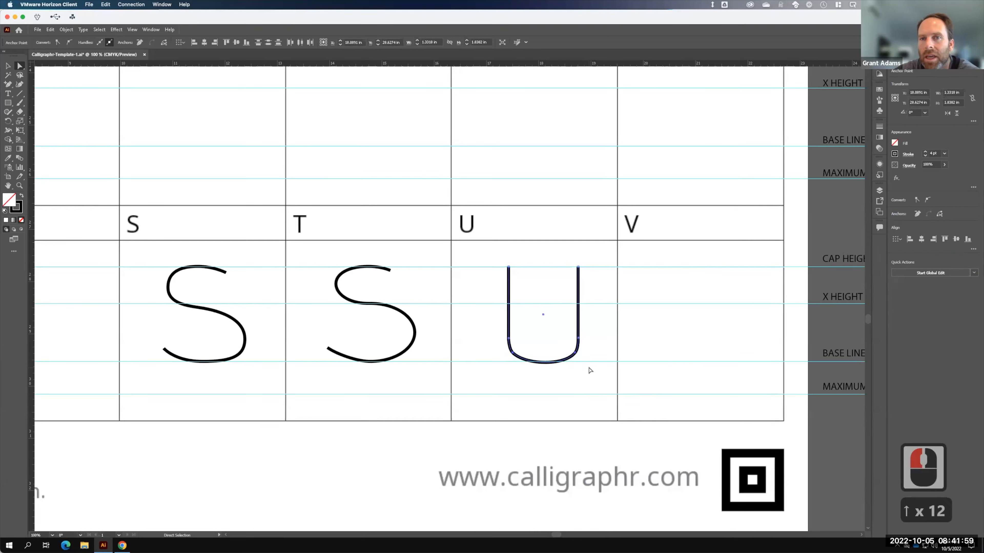
pyautogui.press('Up')
pyautogui.click(596, 341)
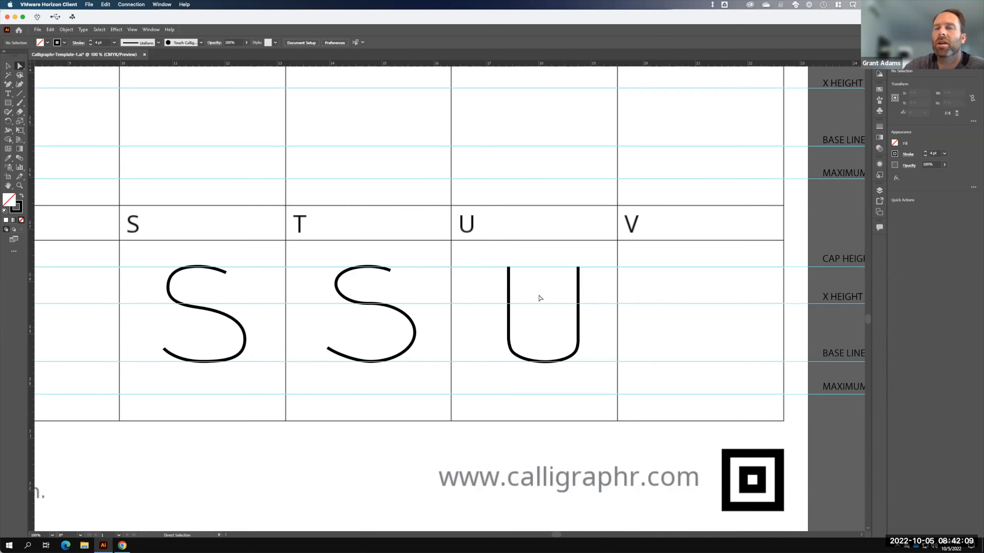
# Hide the Page01 and Font Page01 layers, show Page02 and Font Page02, and make Font Page02 the active layer.
pyautogui.press('F15')
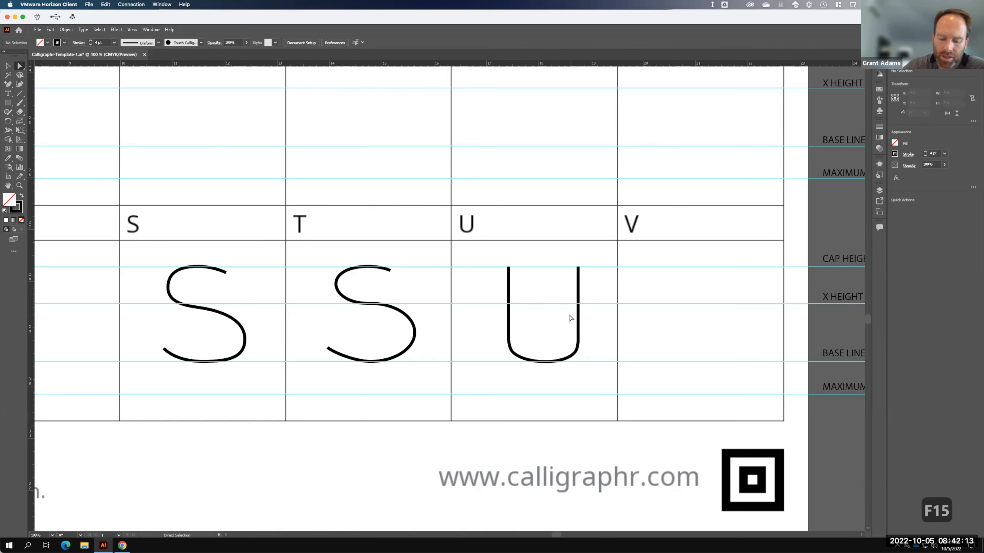
pyautogui.press('ctrl')
pyautogui.hotkey('ctrl', '0')
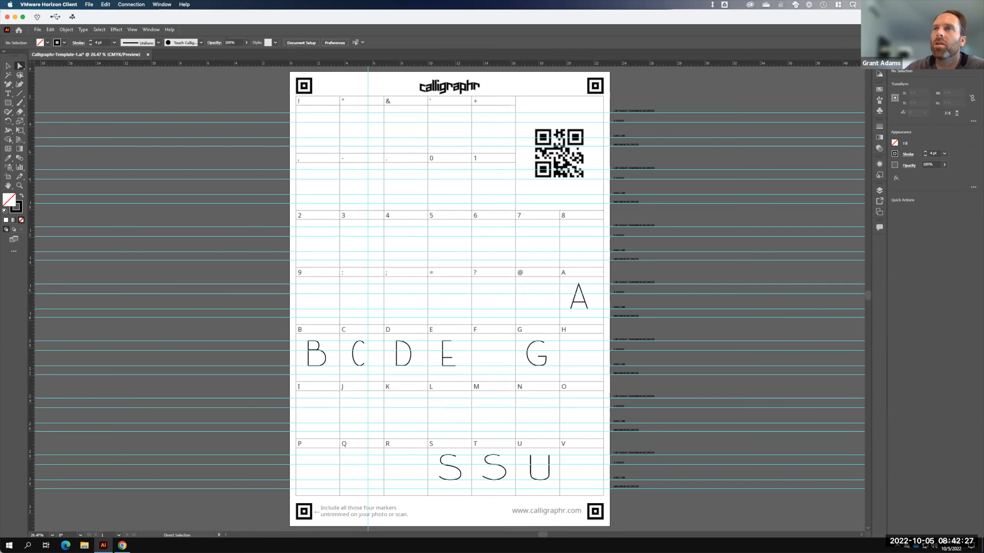
pyautogui.click(154, 29)
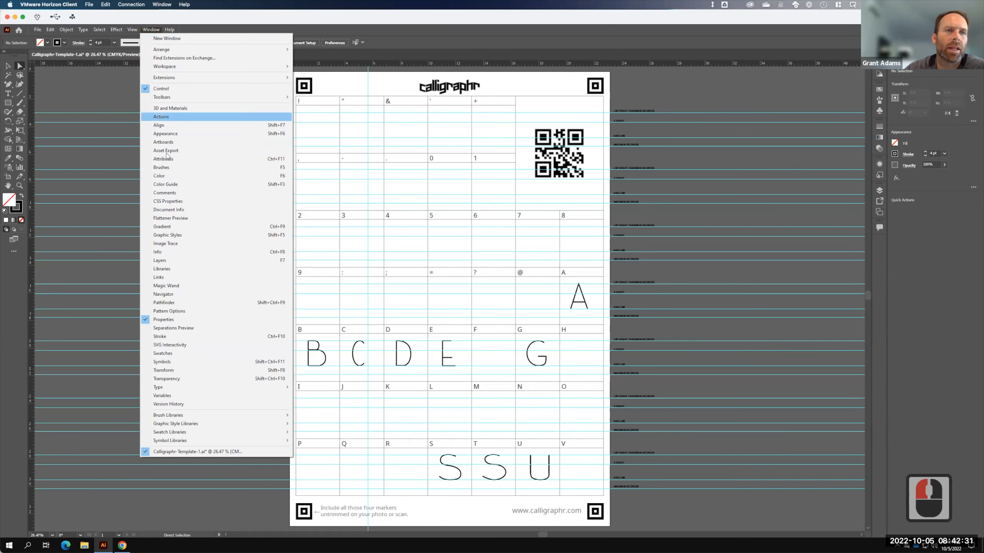
pyautogui.click(168, 260)
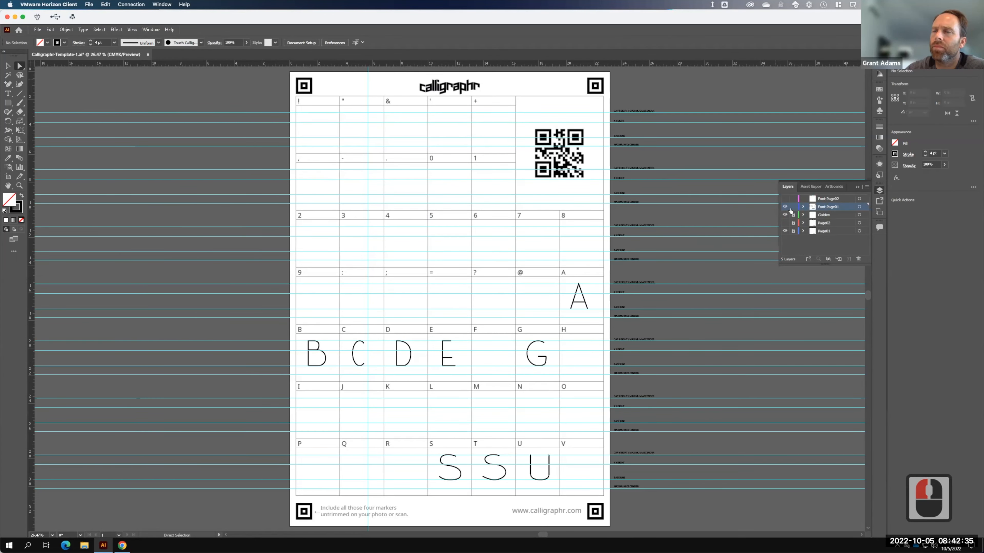
pyautogui.click(784, 231)
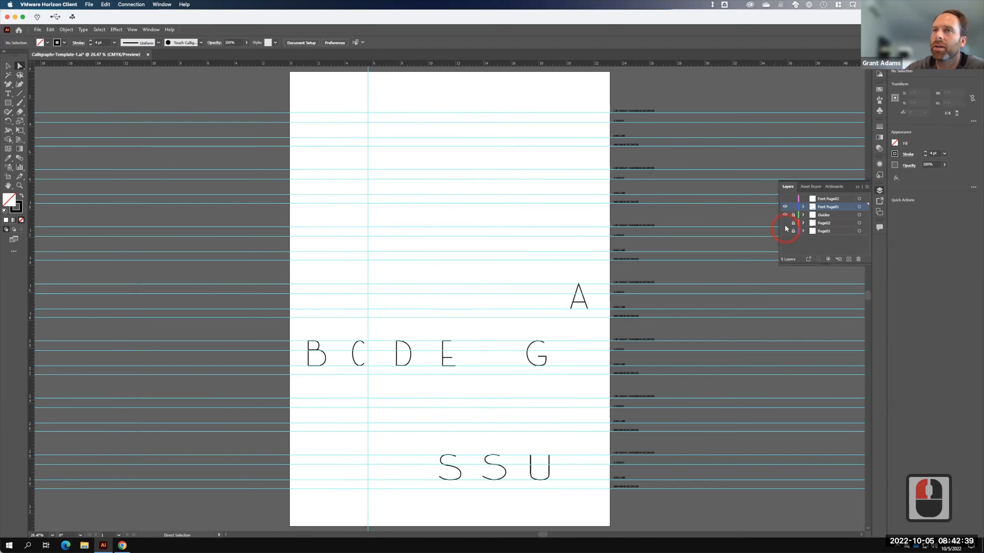
pyautogui.click(785, 223)
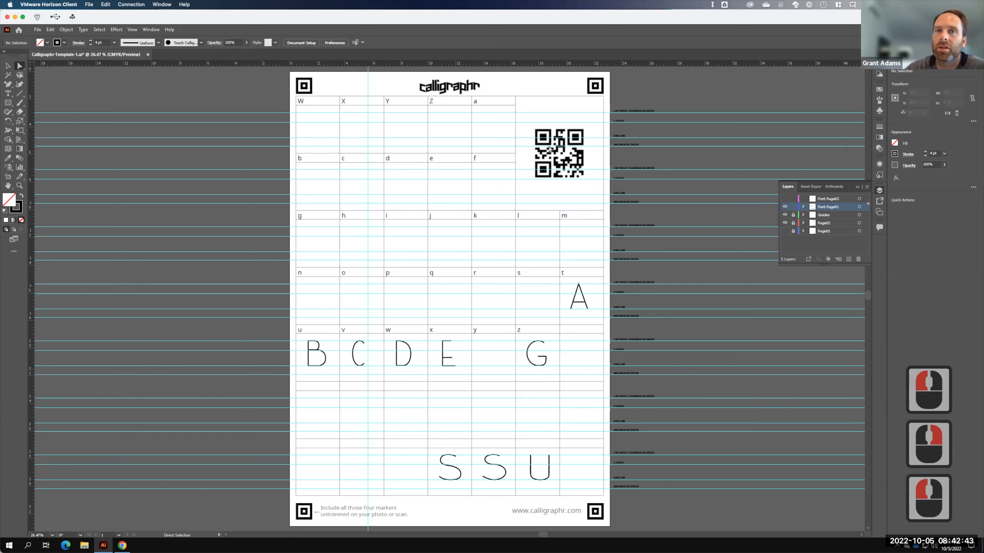
pyautogui.click(784, 208)
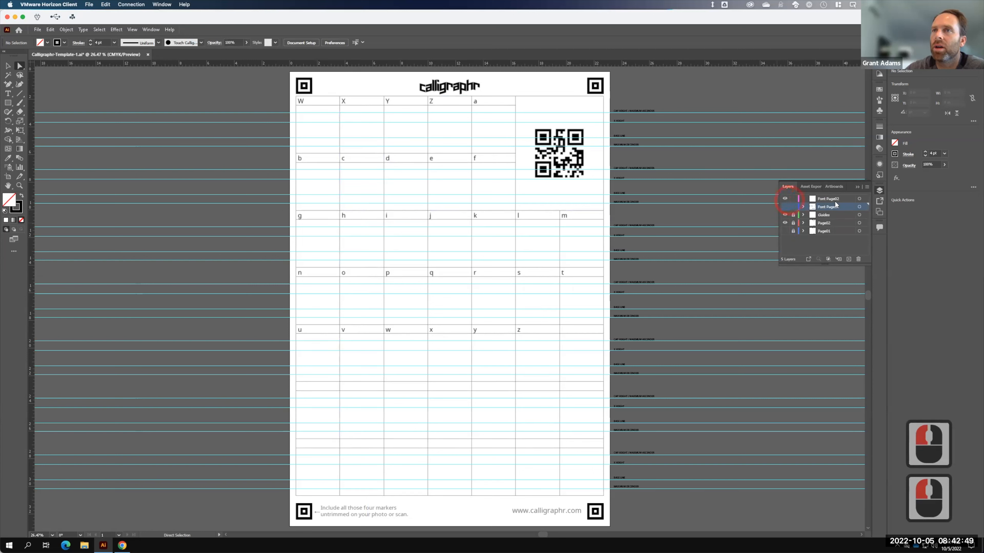
pyautogui.click(845, 197)
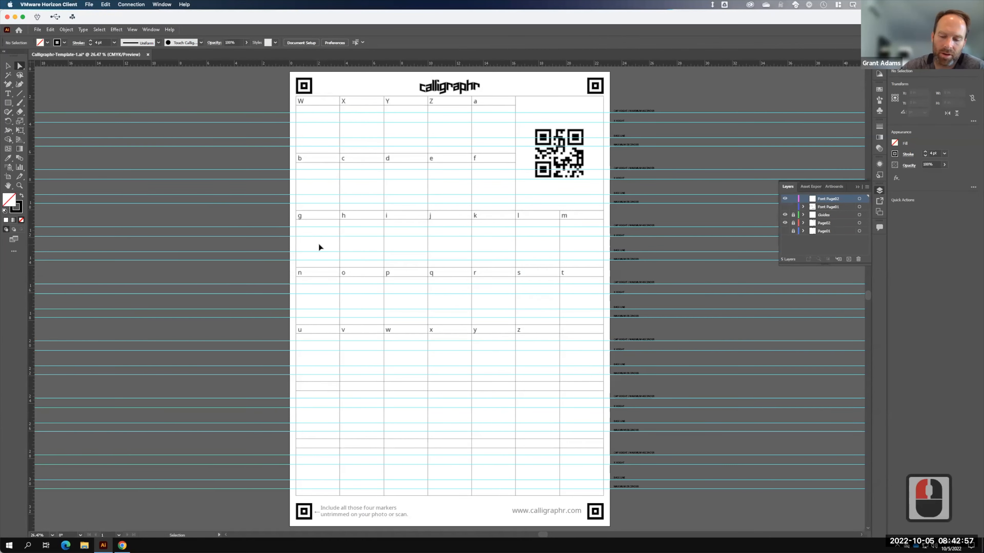
# Draw a circle about 1.07 in in diameter in the lowercase g cell, between the x-height guide and the baseline.
pyautogui.hotkey('ctrl', '=')
pyautogui.hotkey('ctrl', '=')
pyautogui.hotkey('ctrl', '=')
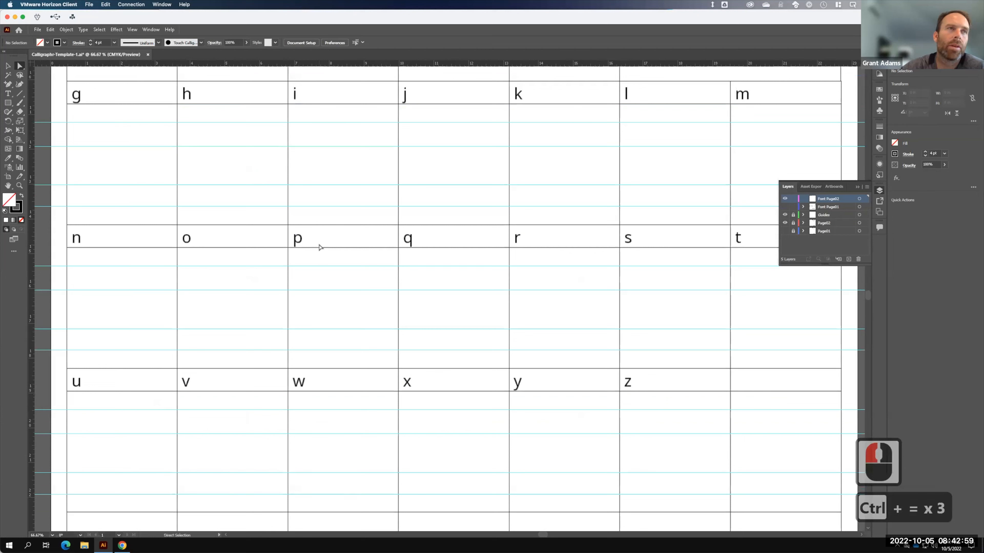
pyautogui.click(12, 101)
pyautogui.moveTo(12, 101); pyautogui.dragTo(38, 122)
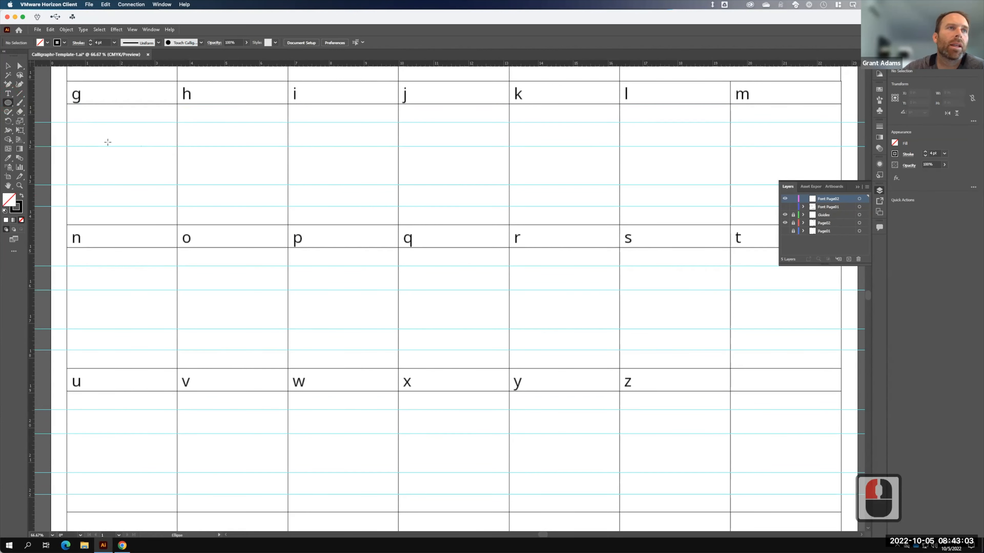
pyautogui.moveTo(93, 143); pyautogui.dragTo(134, 184)
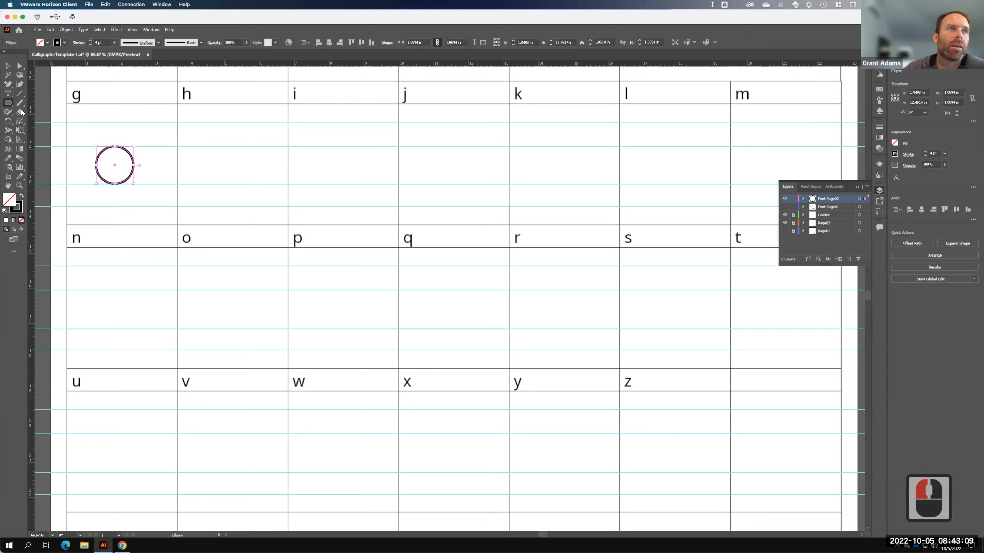
# Draw the g's tail with the Pen tool: a short vertical stem at the circle's right edge curving along the maximum descender guide to the left.
pyautogui.press('F15')
pyautogui.moveTo(14, 87); pyautogui.dragTo(42, 85)
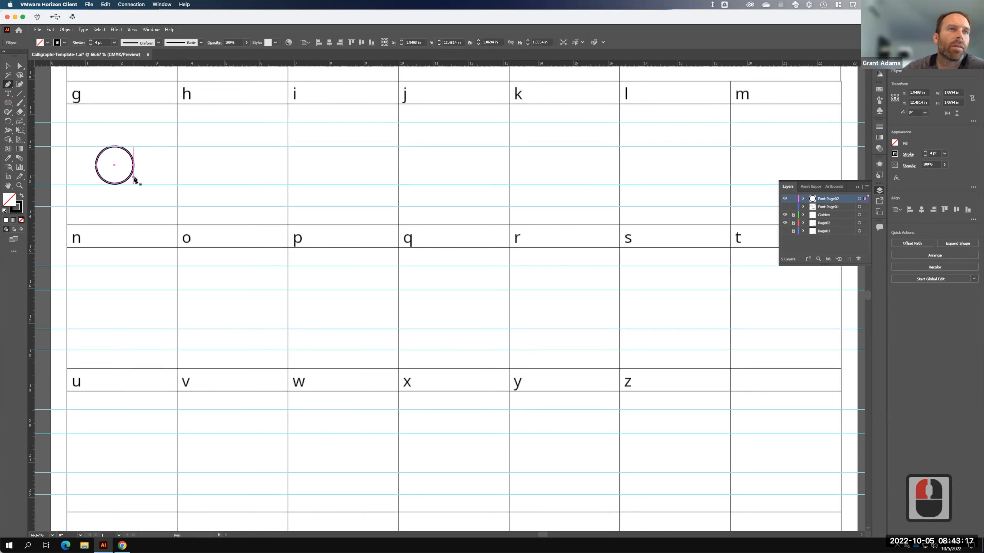
pyautogui.click(133, 176)
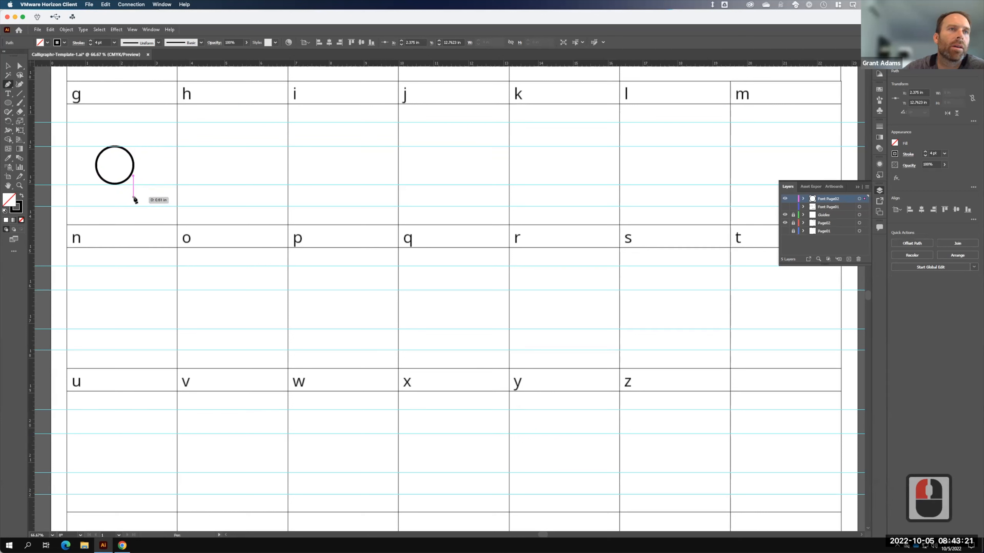
pyautogui.click(133, 197)
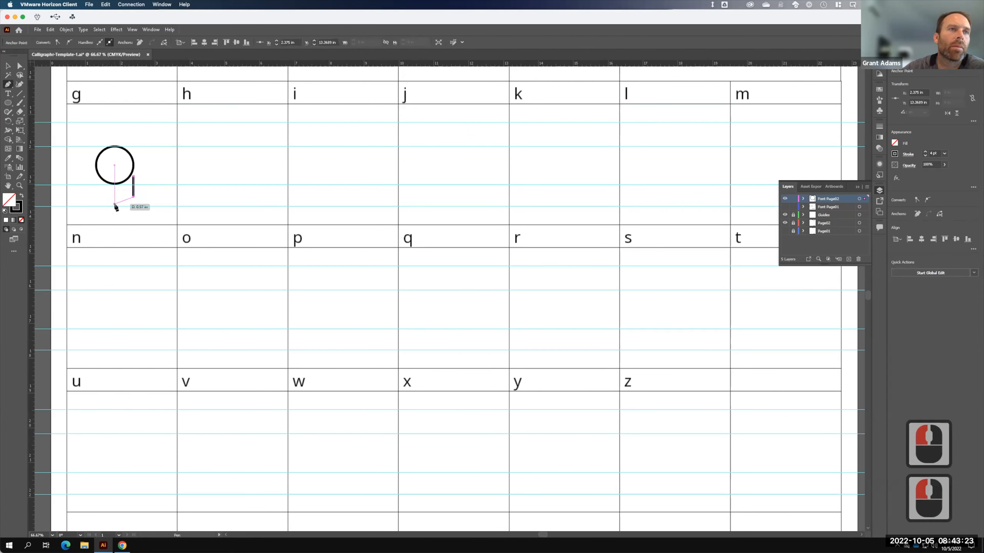
pyautogui.moveTo(115, 207)
pyautogui.mouseDown()
pyautogui.moveTo(92, 208)
pyautogui.moveTo(97, 198)
pyautogui.mouseUp()
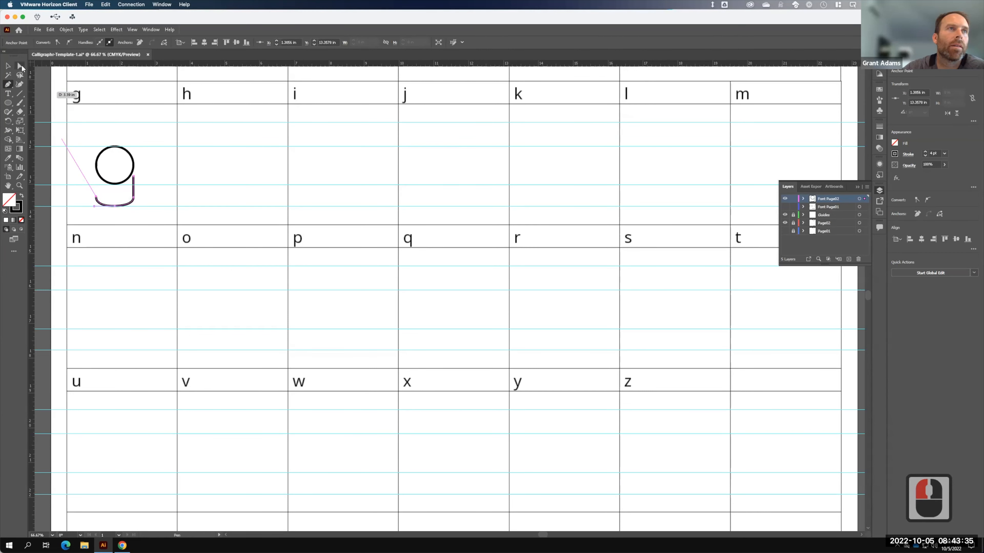
# Raise the top anchor of the g's stem to the circle's rightmost point, and deselect the letter.
pyautogui.click(20, 66)
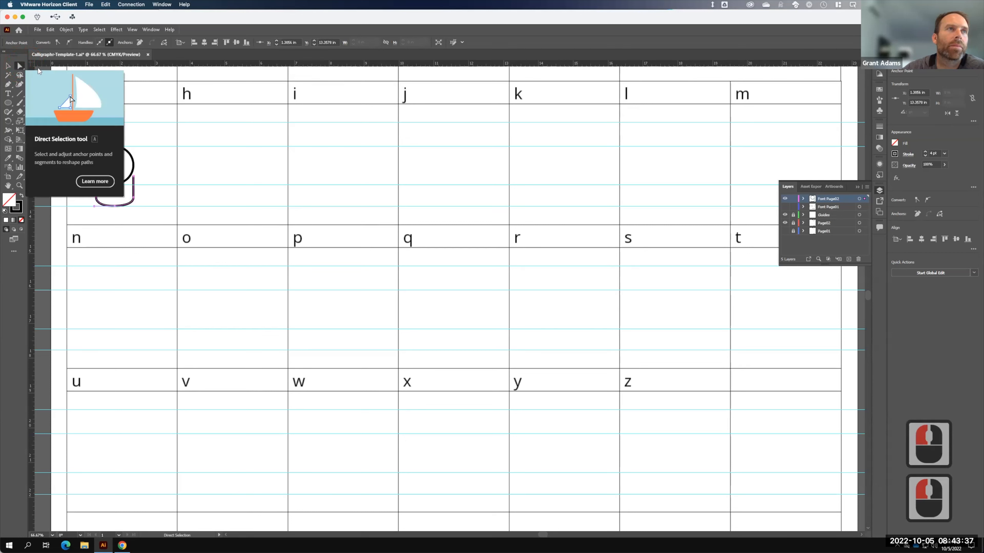
pyautogui.click(134, 177)
pyautogui.moveTo(134, 177); pyautogui.dragTo(135, 166)
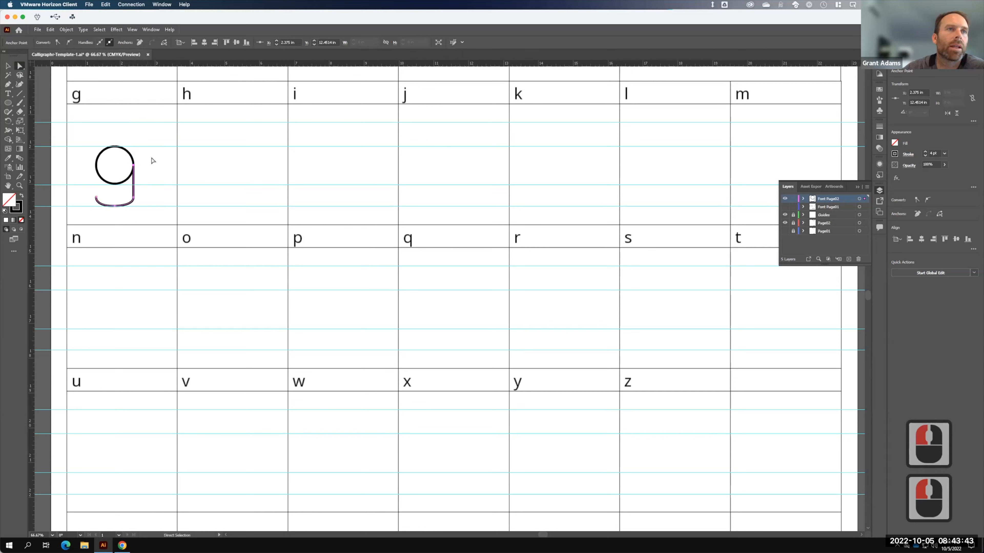
pyautogui.doubleClick(149, 157)
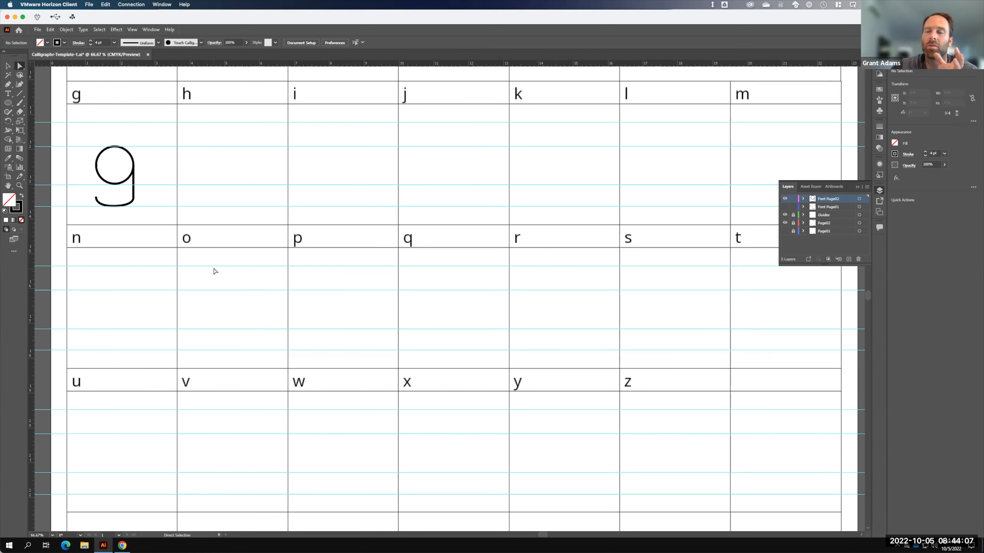
# Hide the Font Page02 and Page02 layers, and show the Page01 and Font Page01 layers.
pyautogui.press('F15')
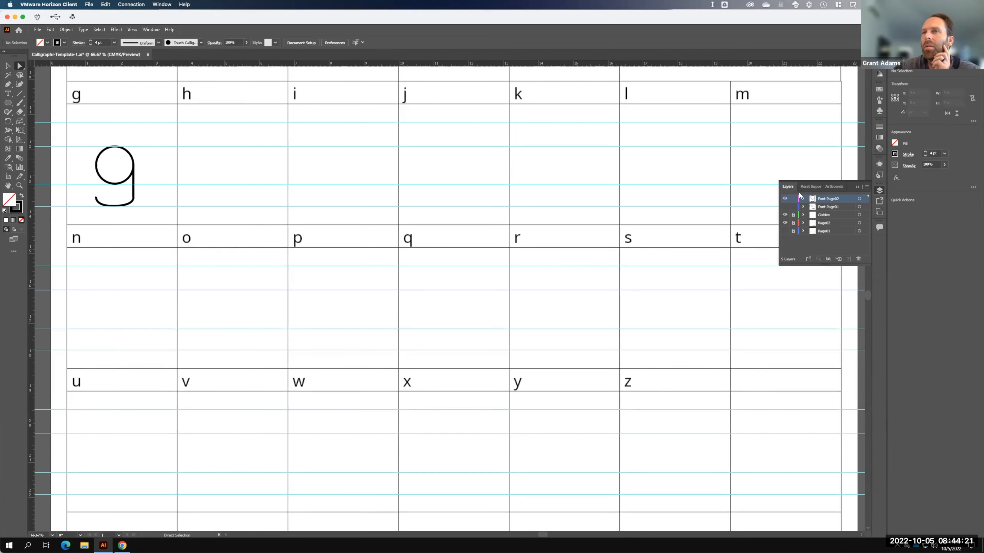
pyautogui.click(784, 199)
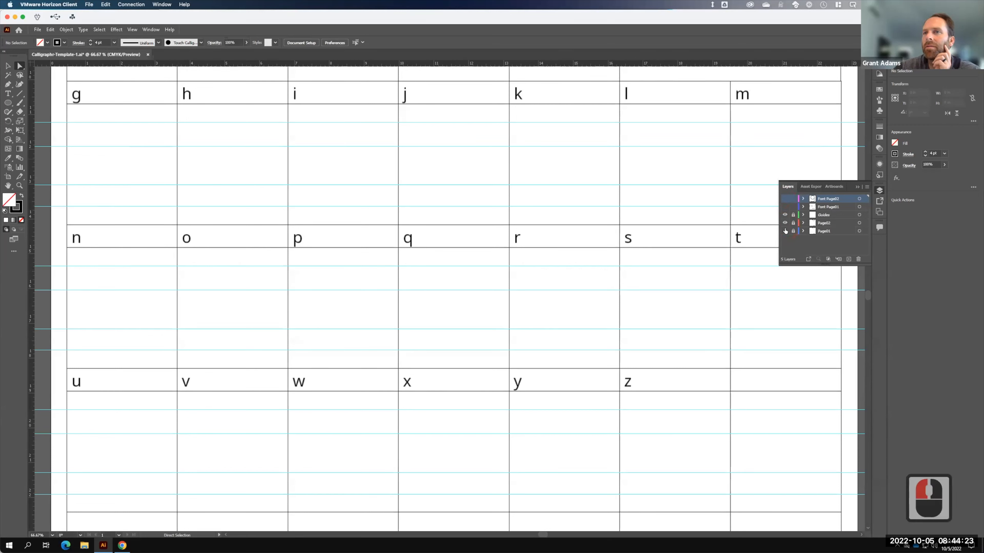
pyautogui.click(785, 231)
pyautogui.click(784, 206)
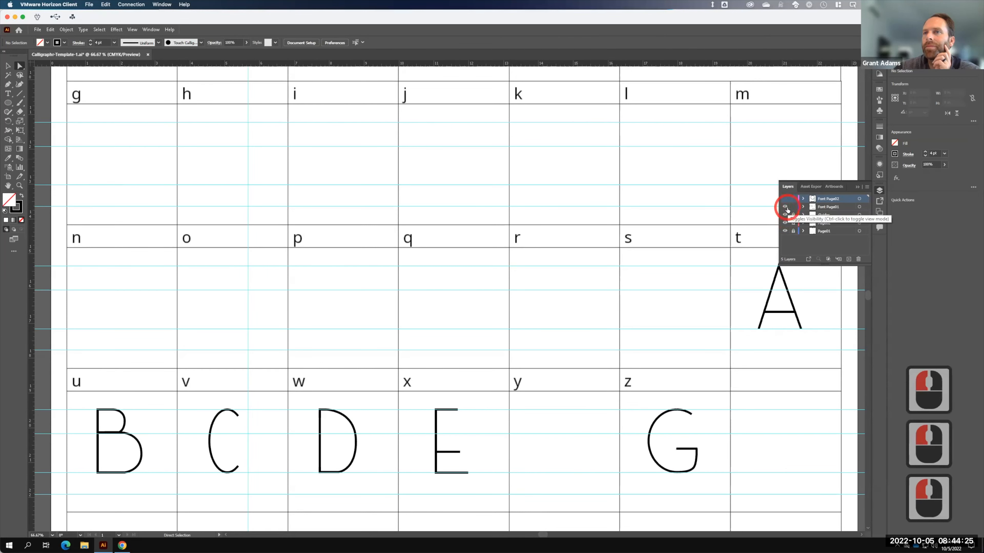
pyautogui.click(785, 224)
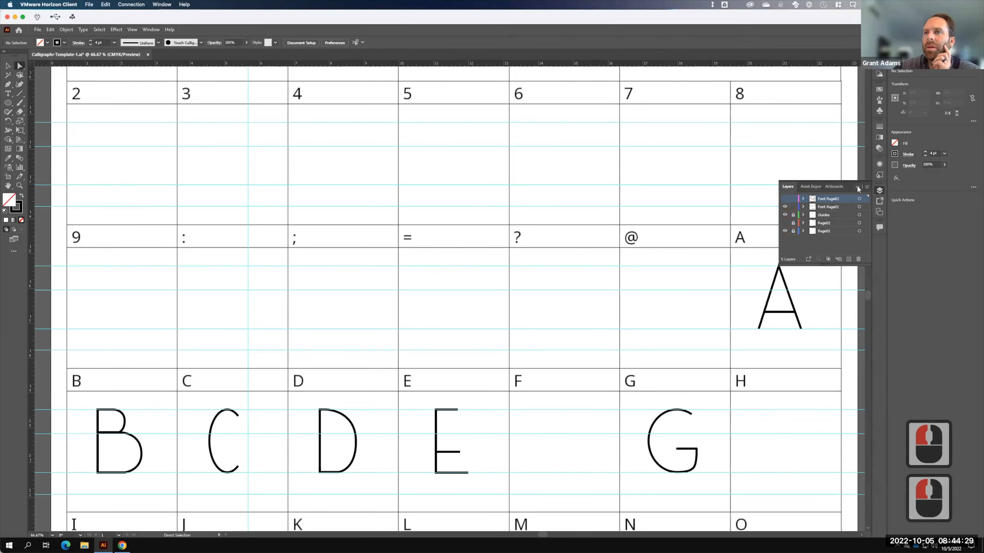
pyautogui.click(800, 285)
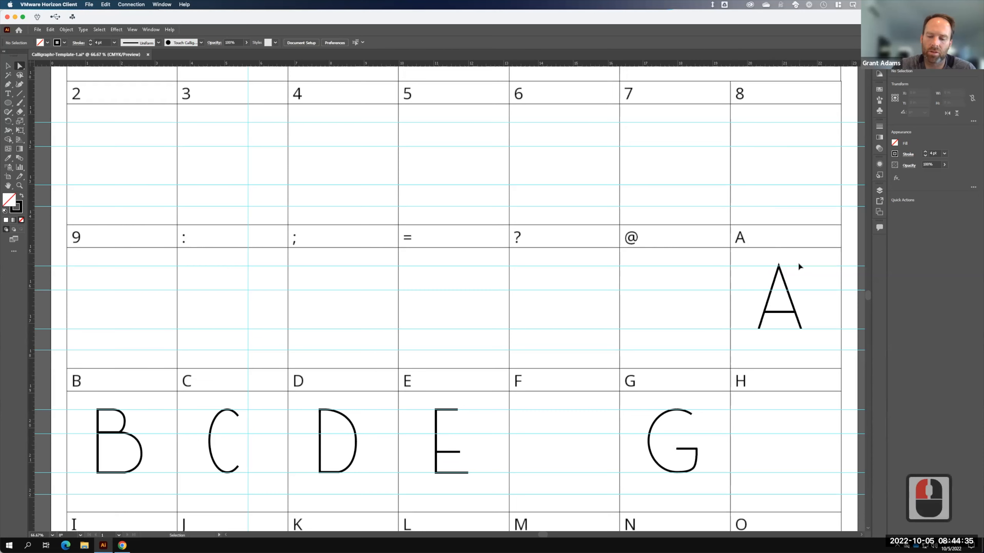
# Select only the anchor point at the apex of the capital A.
pyautogui.hotkey('ctrl', '=')
pyautogui.hotkey('ctrl', '=')
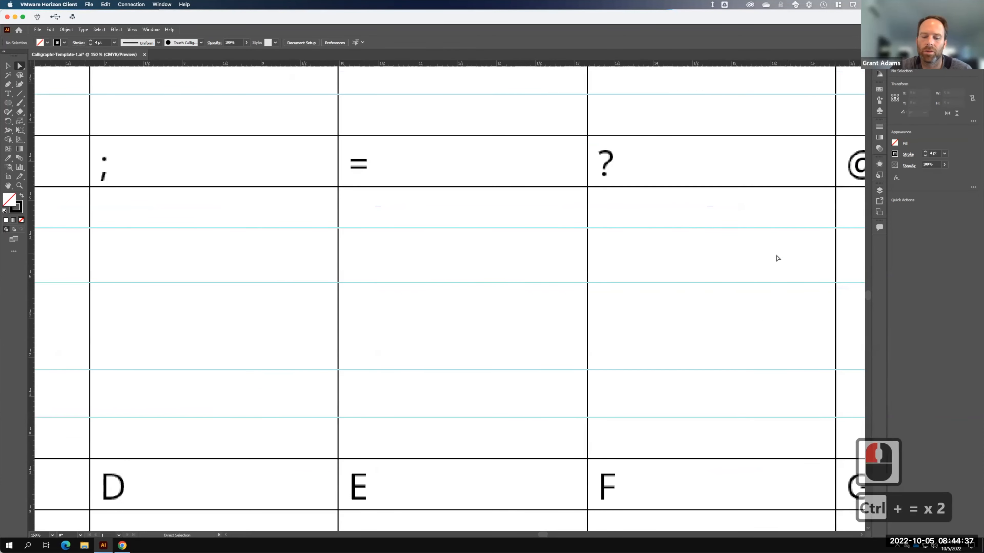
pyautogui.press('space')
pyautogui.moveTo(829, 260); pyautogui.dragTo(174, 227)
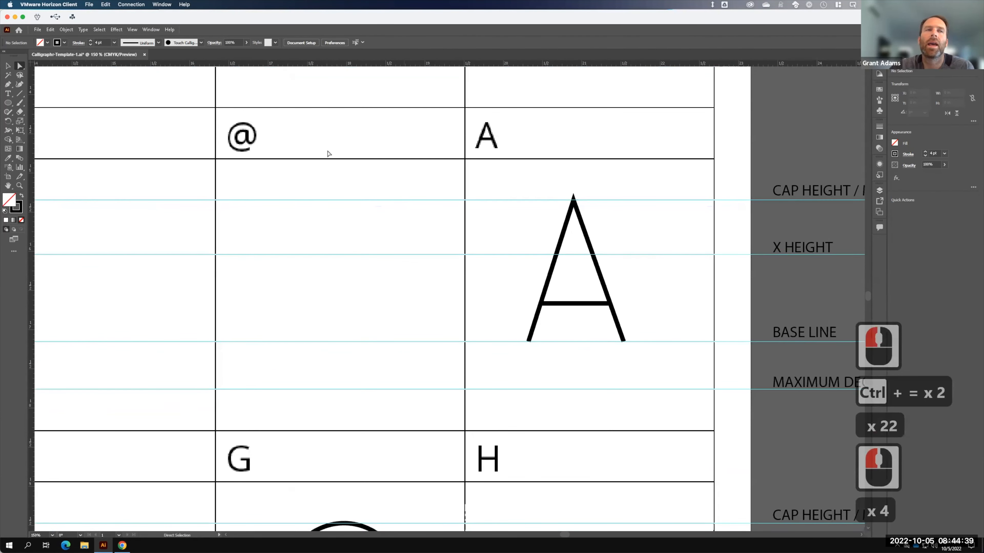
pyautogui.click(573, 201)
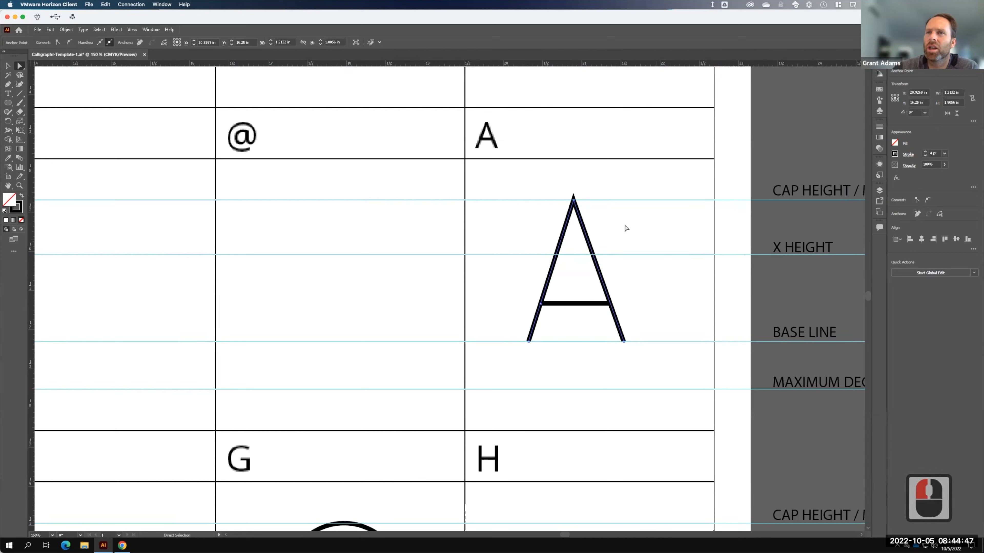
pyautogui.click(574, 202)
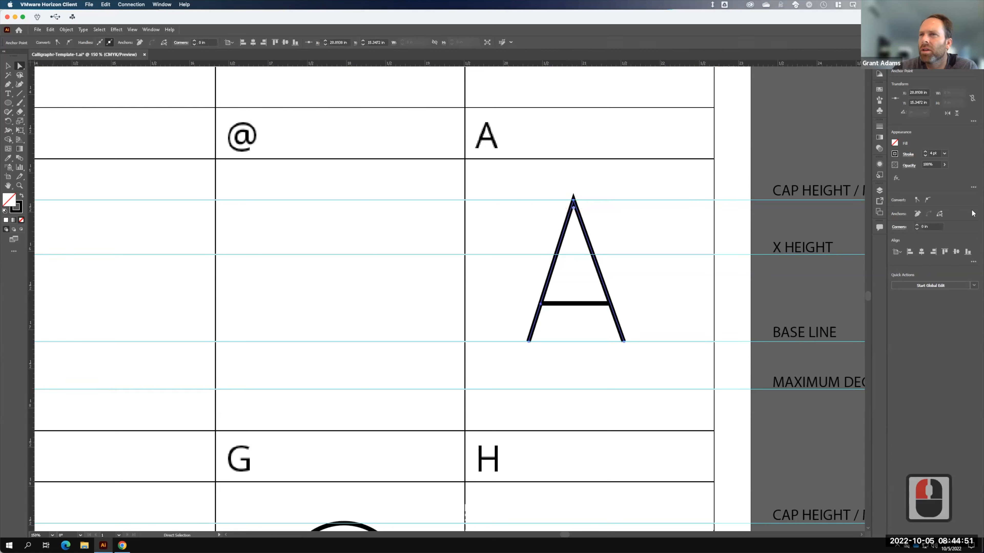
# Try rounding the A's apex with a 0.125 in corner radius, and reset the radius to 0 in.
pyautogui.click(899, 228)
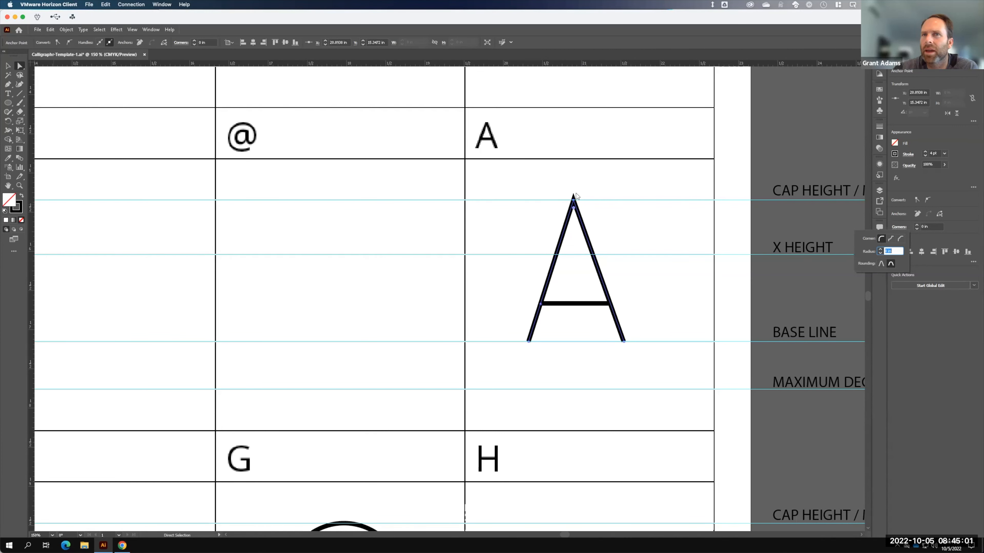
pyautogui.click(880, 249)
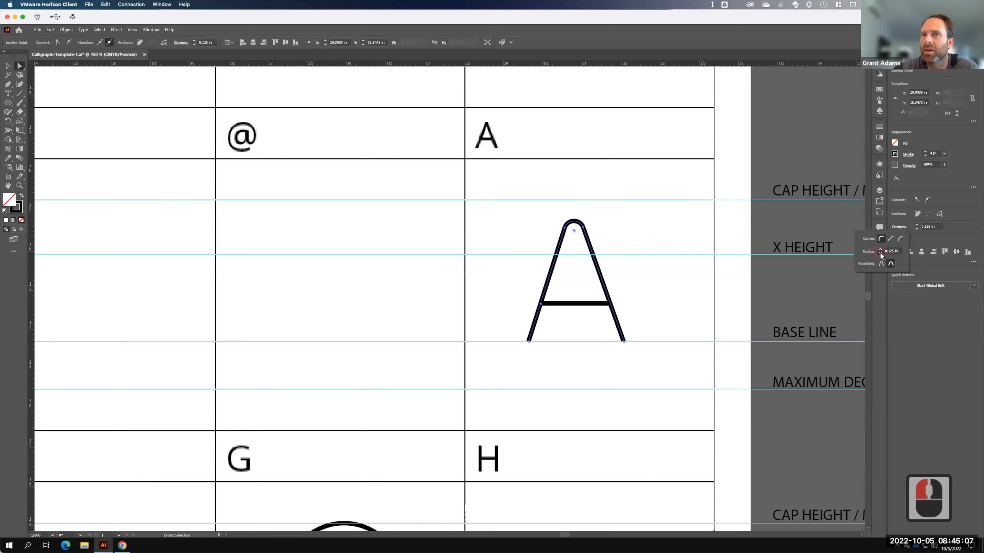
pyautogui.click(880, 254)
pyautogui.press('F15')
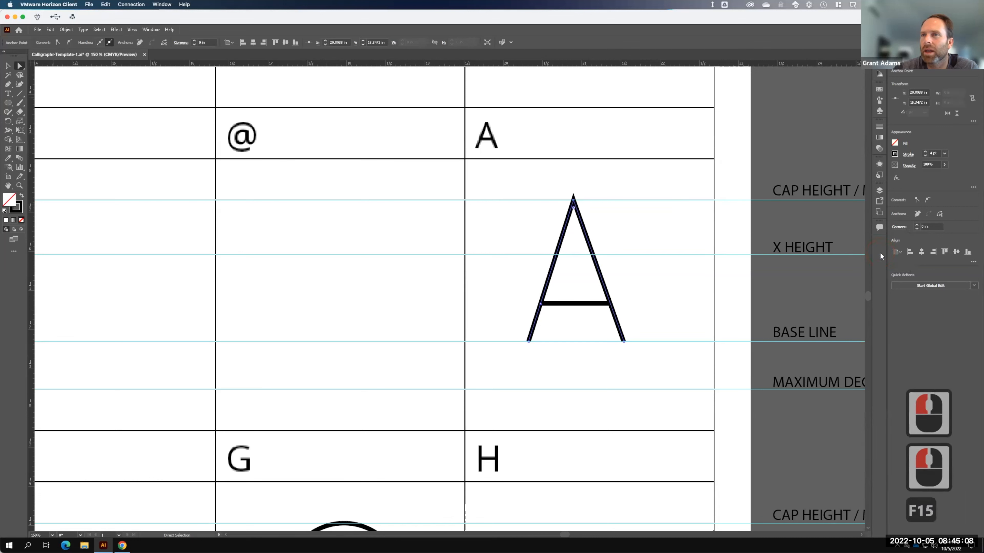
# Try chamfer, inverted round and round corners with relative rounding on the A's apex at 0.125 in, and reset the radius to 0 in.
pyautogui.click(898, 227)
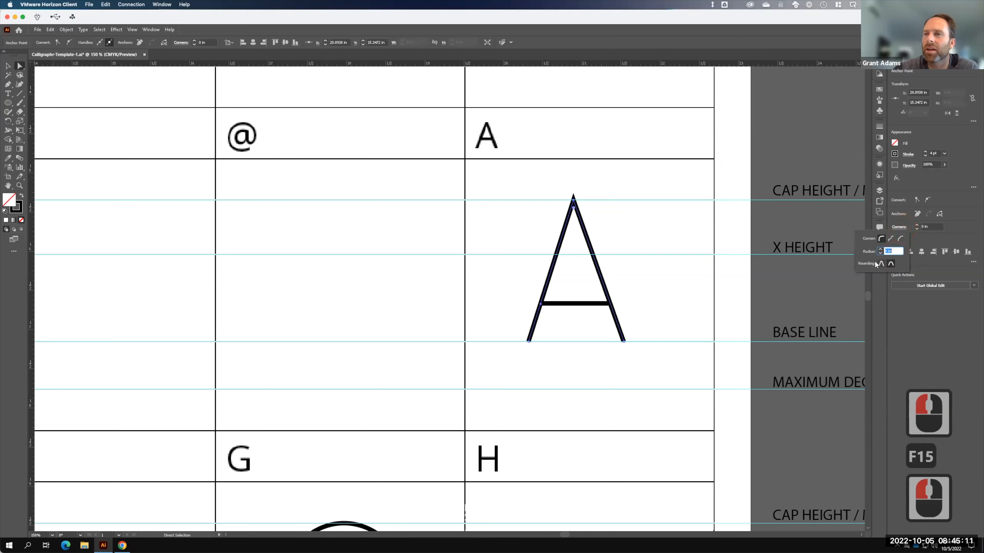
pyautogui.click(901, 238)
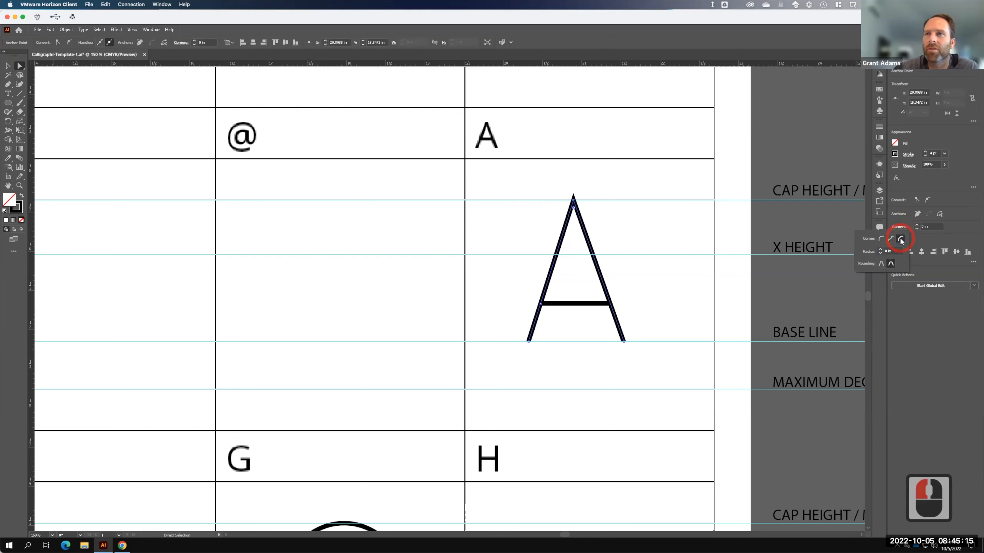
pyautogui.click(880, 249)
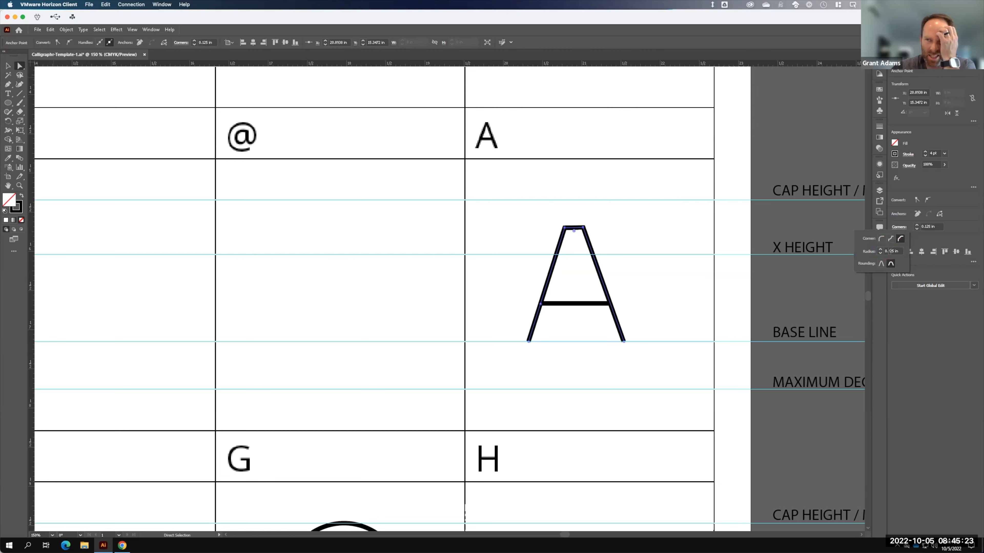
pyautogui.click(891, 239)
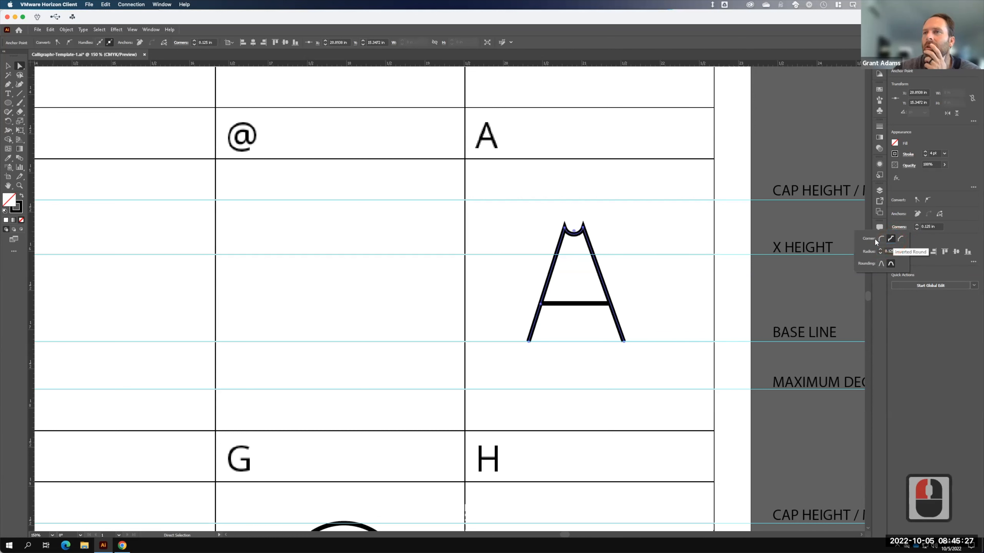
pyautogui.click(881, 239)
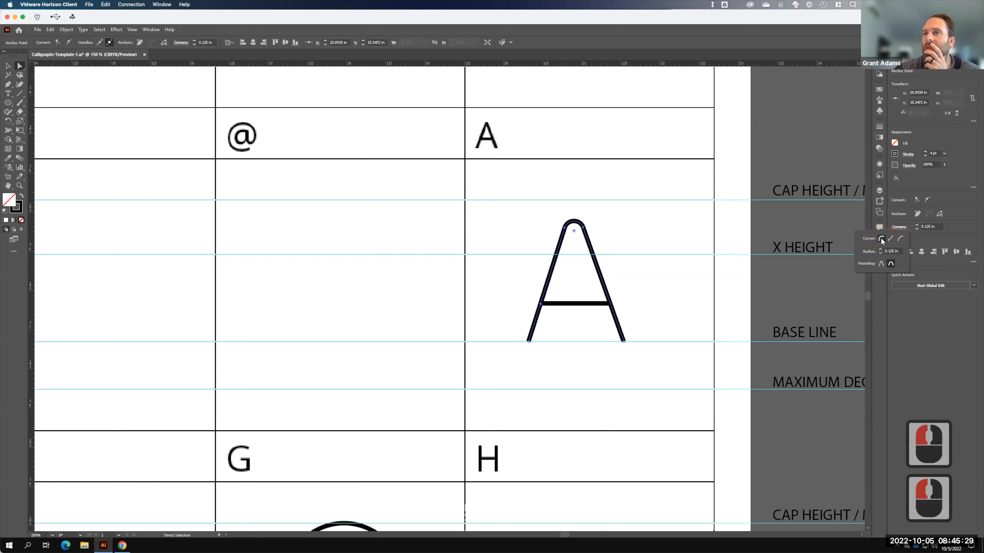
pyautogui.click(881, 264)
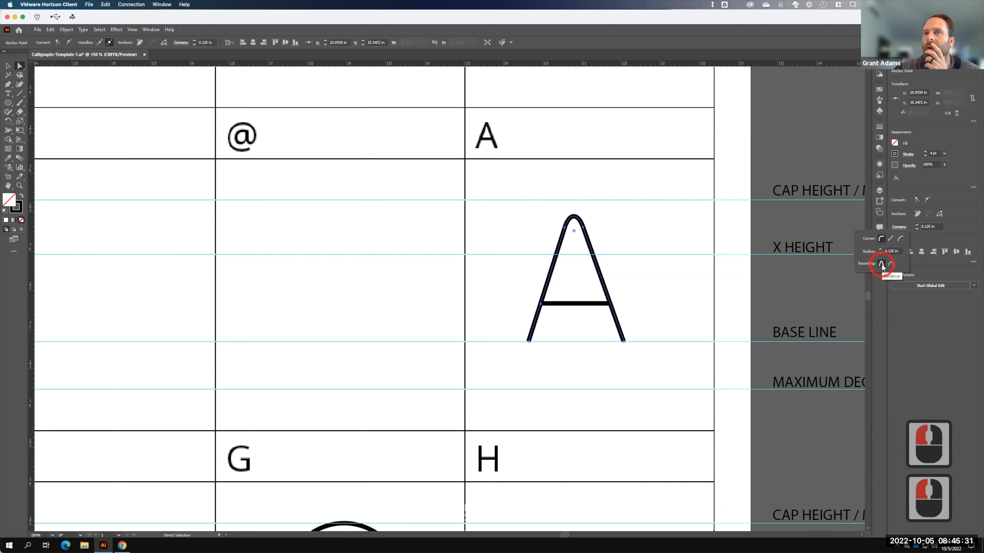
pyautogui.click(891, 238)
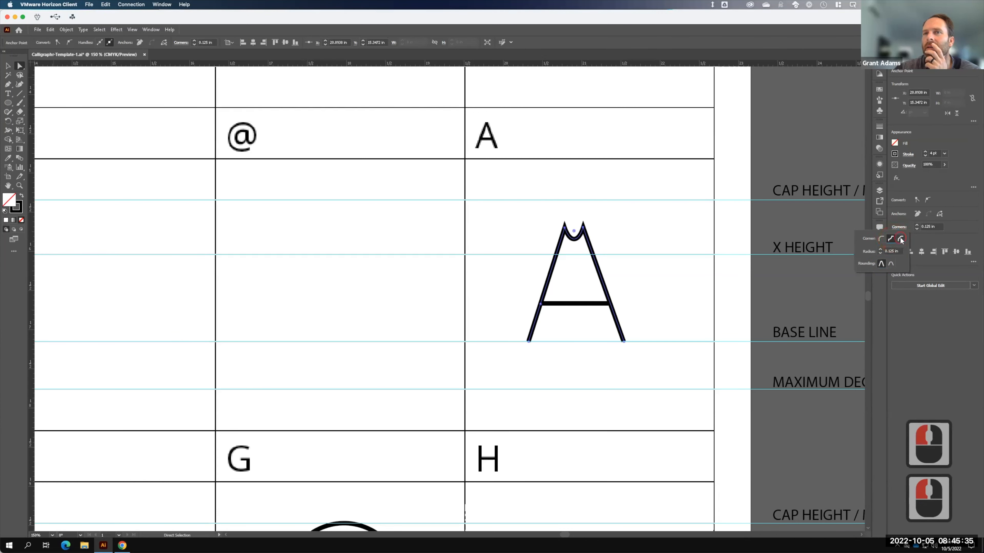
pyautogui.click(900, 239)
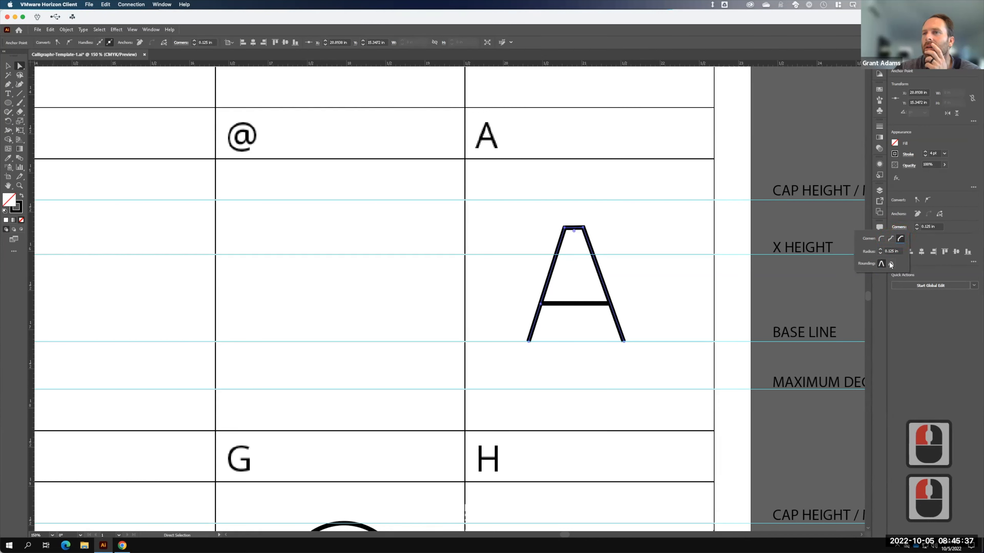
pyautogui.click(882, 252)
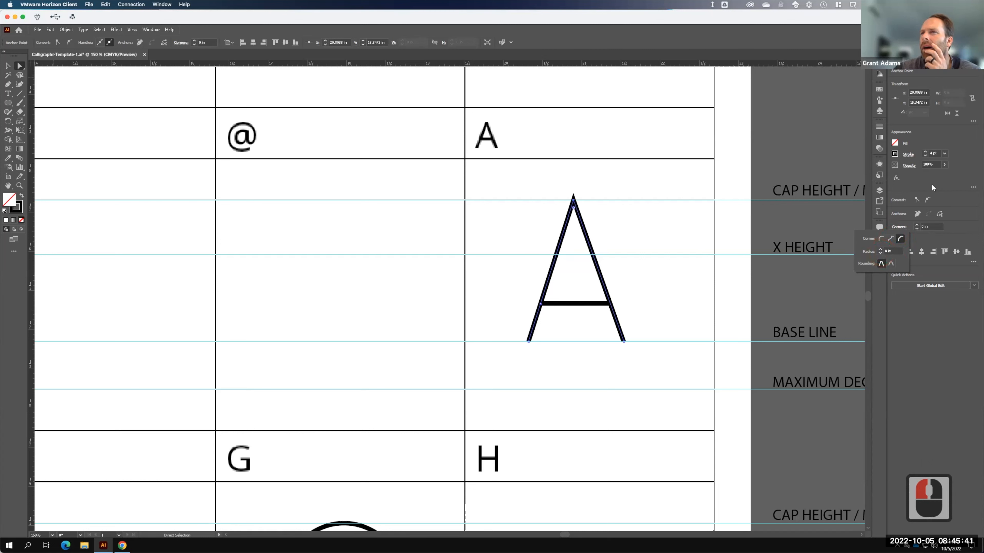
# Set the stroke corner style of the A's outer strokes to Round Join, comparing it with Miter Join.
pyautogui.click(908, 155)
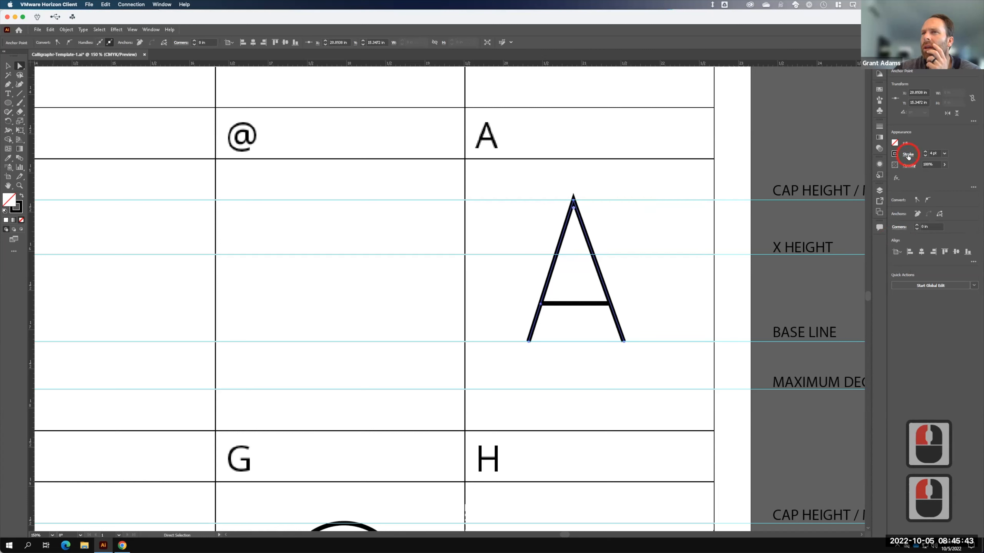
pyautogui.click(909, 154)
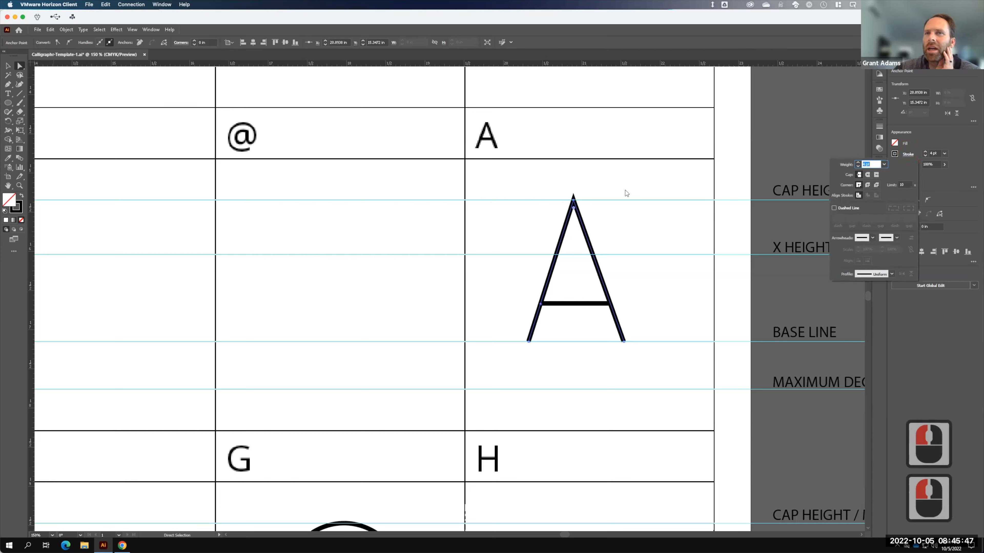
pyautogui.click(867, 185)
pyautogui.click(867, 185)
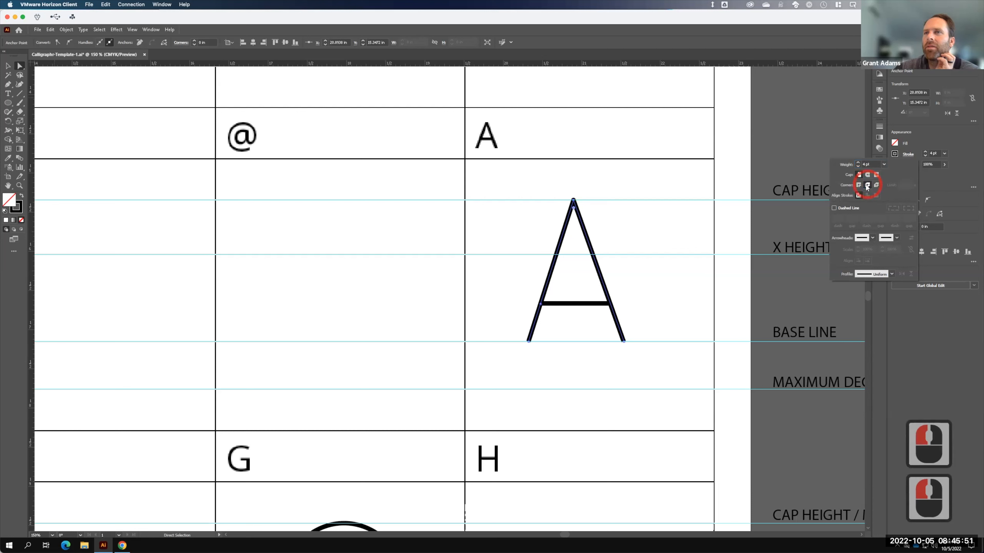
pyautogui.click(857, 185)
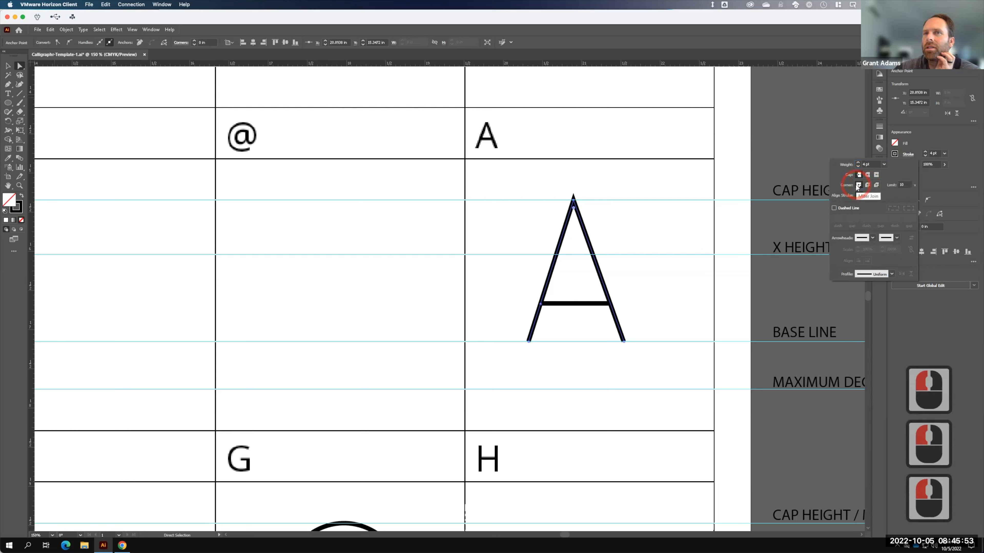
pyautogui.click(868, 185)
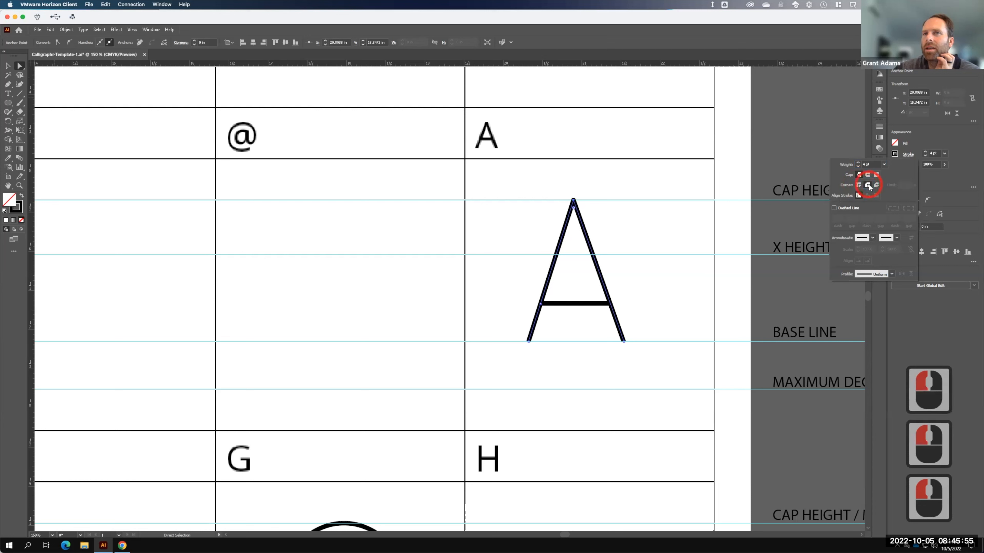
# Select the endpoint of the capital A's right leg and apply Round Join to the outer strokes.
pyautogui.click(624, 343)
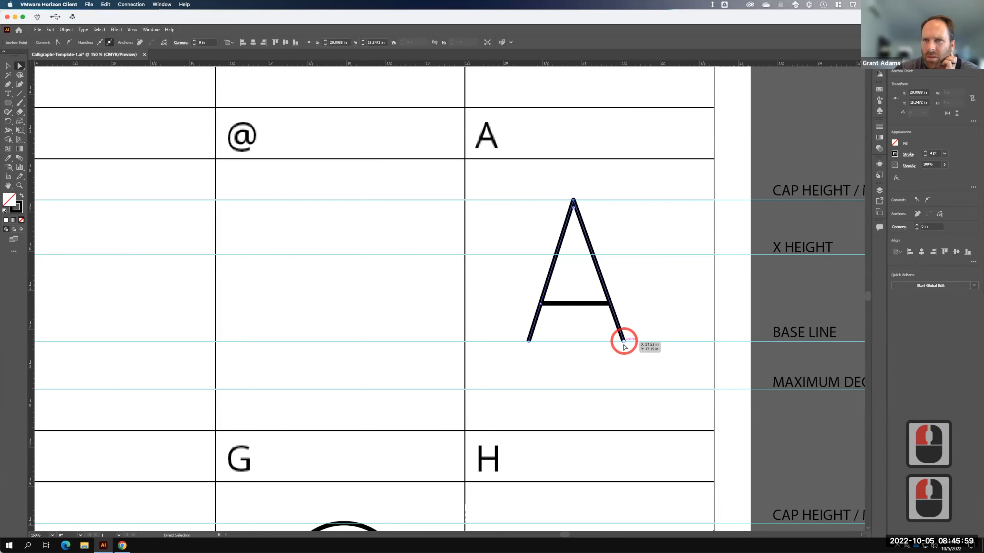
pyautogui.click(624, 343)
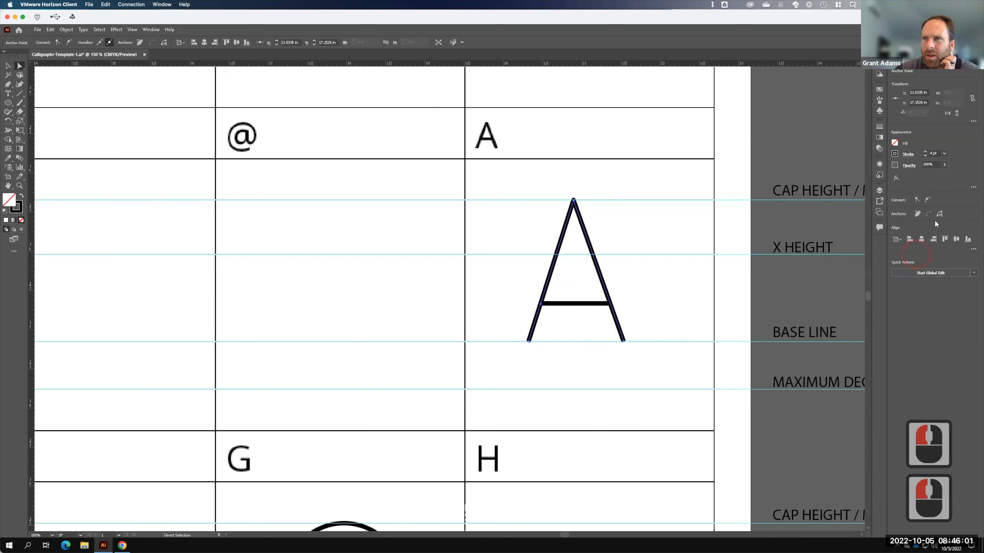
pyautogui.click(906, 155)
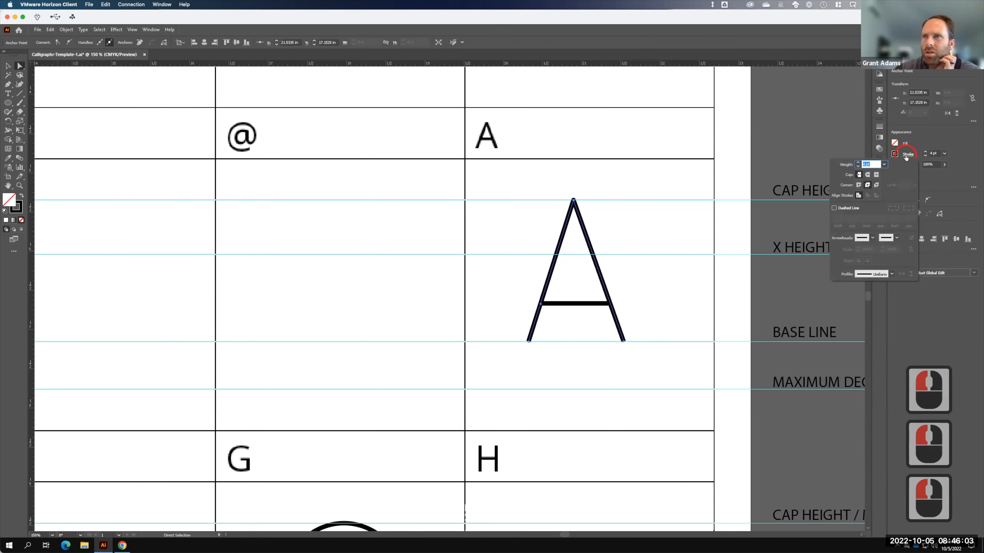
pyautogui.click(869, 185)
pyautogui.press('F15')
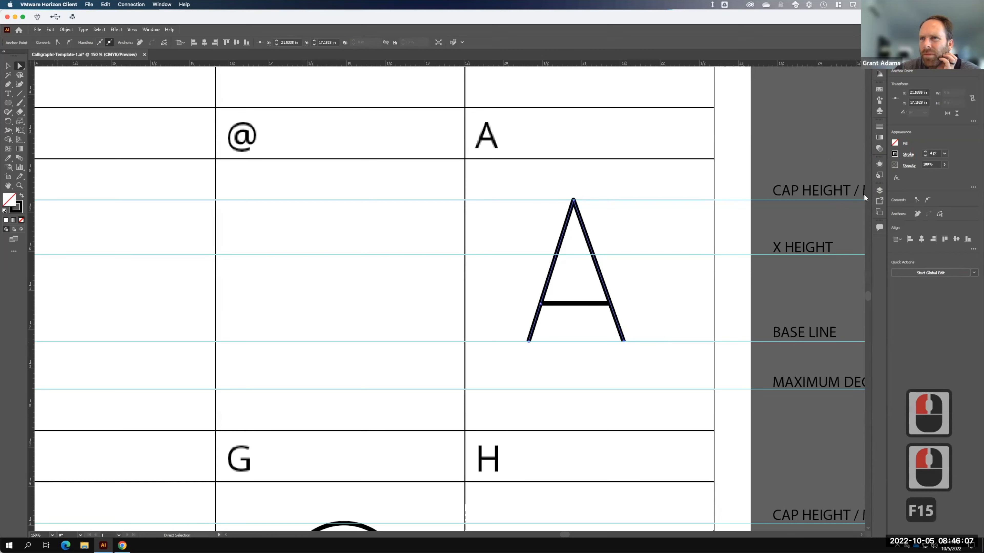
# Select the endpoint of the A's left leg and give the outer strokes Round Join corners and Round Cap ends.
pyautogui.click(528, 342)
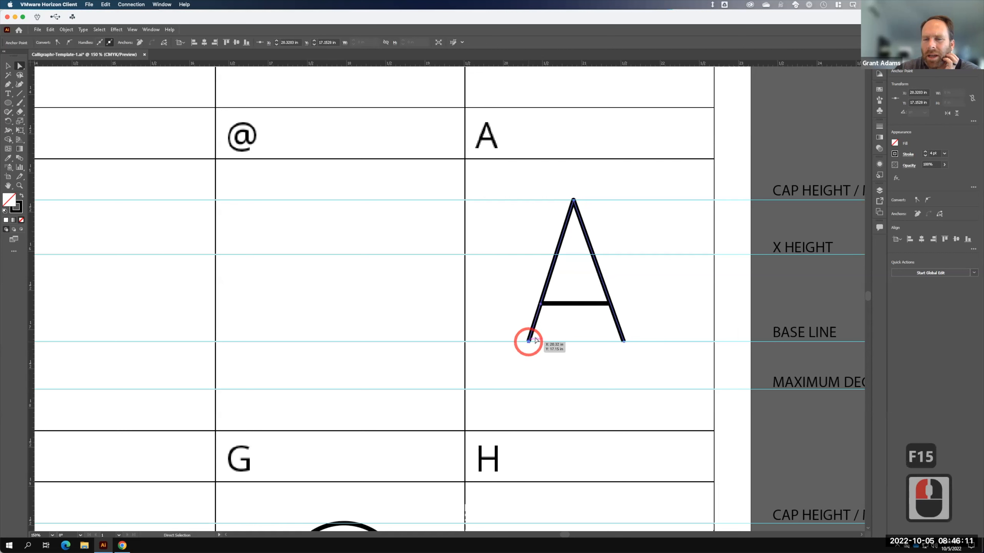
pyautogui.hotkey('ctrl', '=')
pyautogui.hotkey('ctrl', '=')
pyautogui.hotkey('ctrl', '=')
pyautogui.hotkey('ctrl', '=')
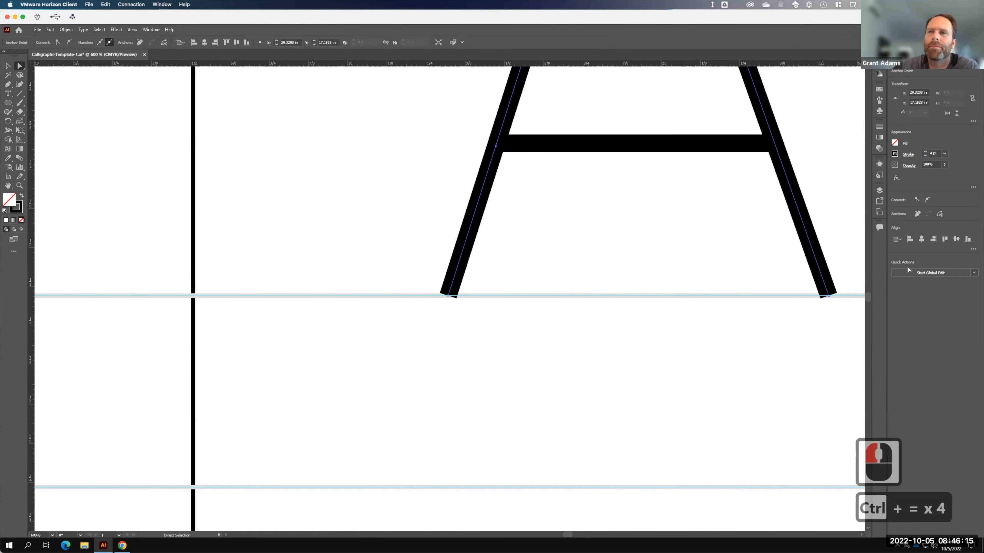
pyautogui.click(904, 153)
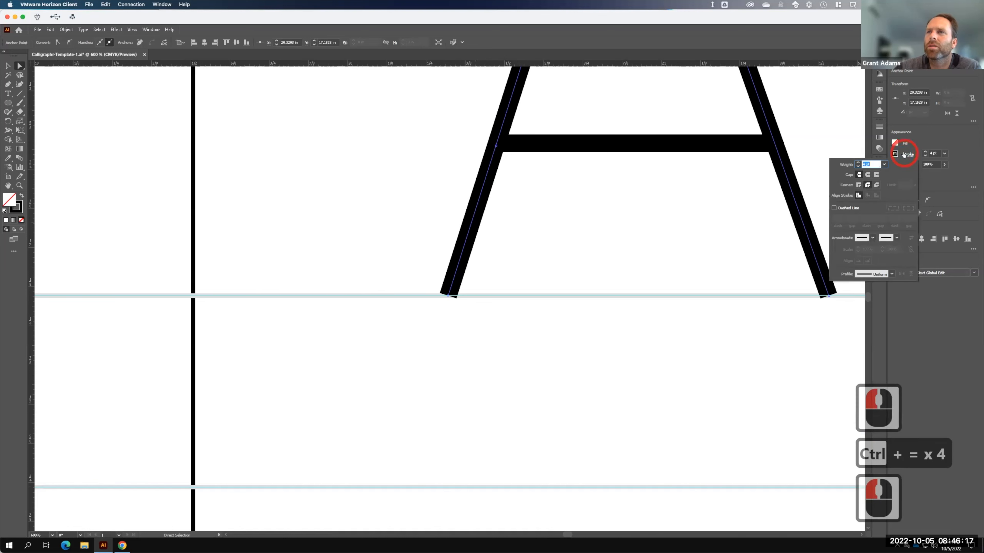
pyautogui.click(867, 185)
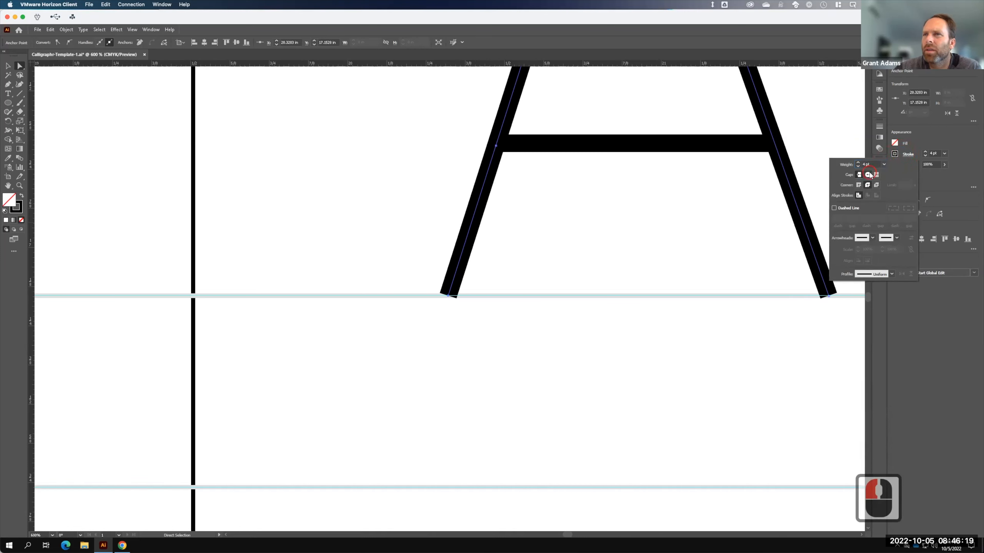
pyautogui.click(868, 175)
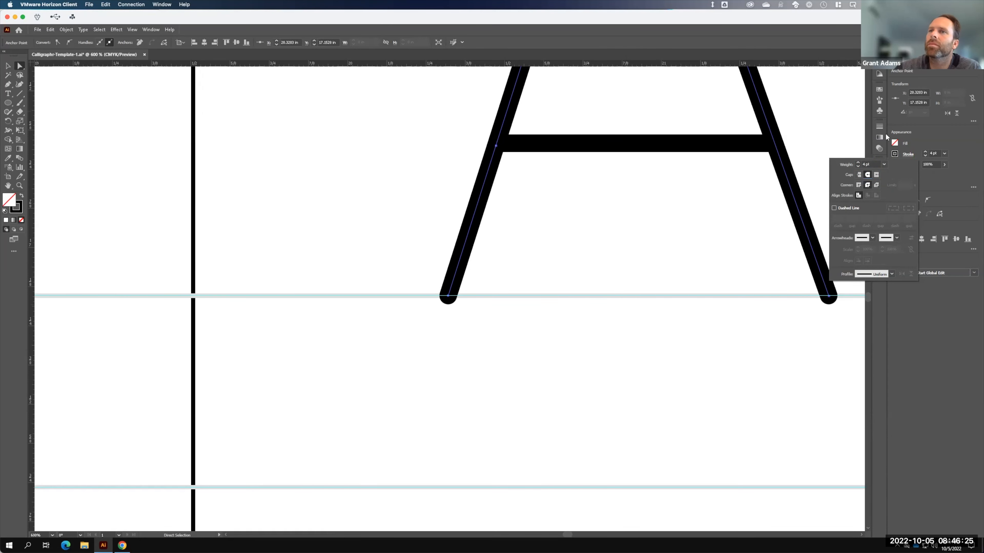
# Try the lens-shaped width profile, tapered at both ends, on the A's outer strokes.
pyautogui.click(892, 275)
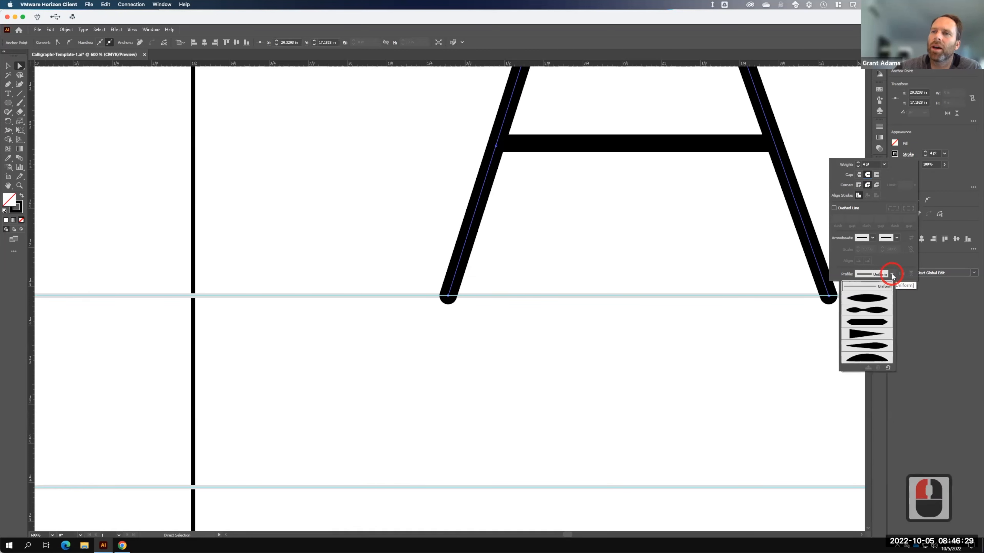
pyautogui.click(876, 300)
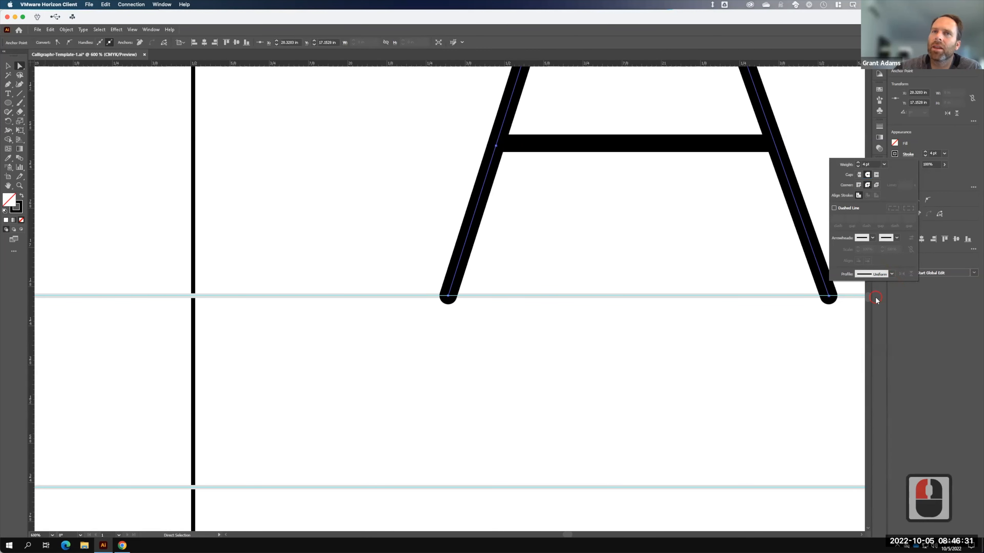
pyautogui.scroll(6, 780, 233)
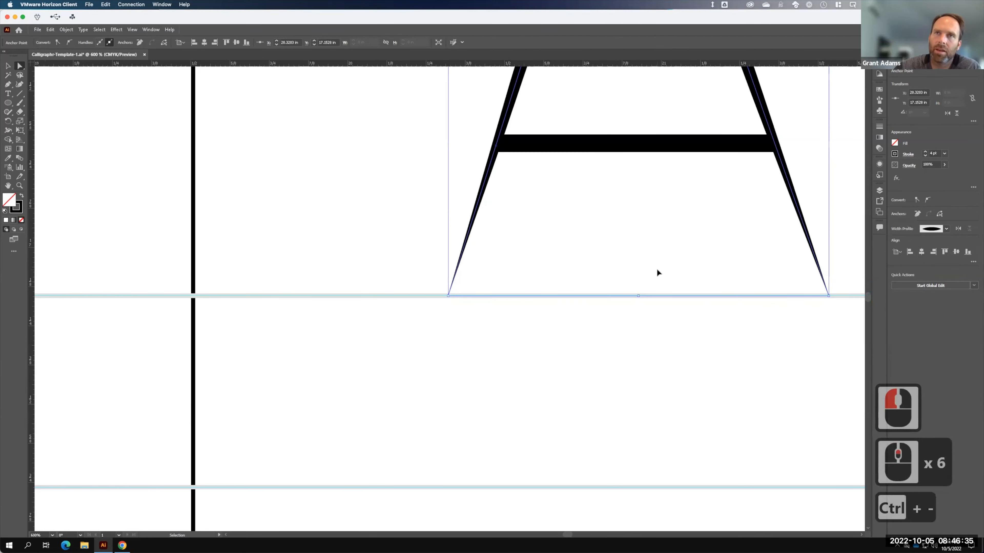
pyautogui.hotkey('ctrl', '-')
pyautogui.hotkey('ctrl', '-')
pyautogui.hotkey('ctrl', '-')
pyautogui.hotkey('ctrl', '-')
pyautogui.press('a')
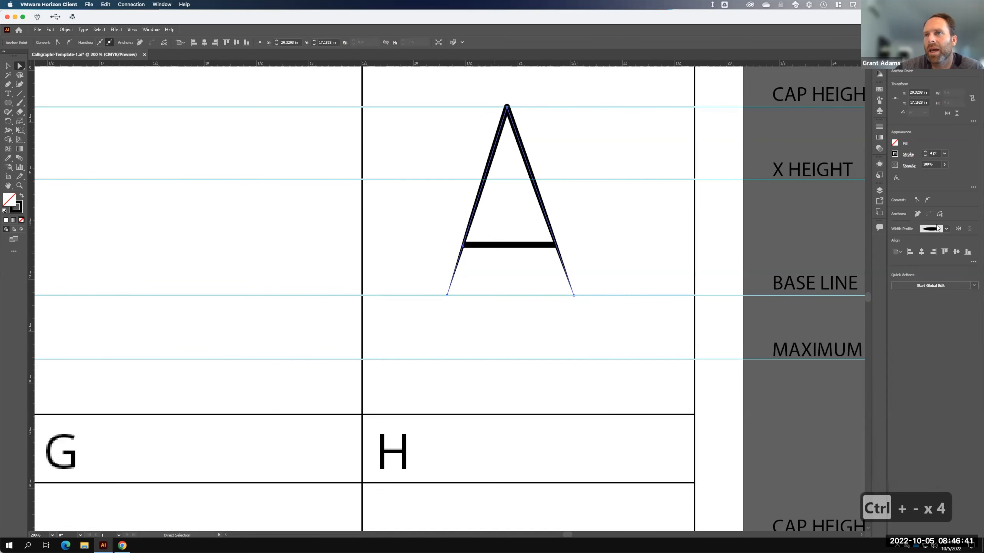
# Try the wedge-shaped, blunt bar and half-dome width profiles in turn on the A's outer strokes.
pyautogui.click(945, 228)
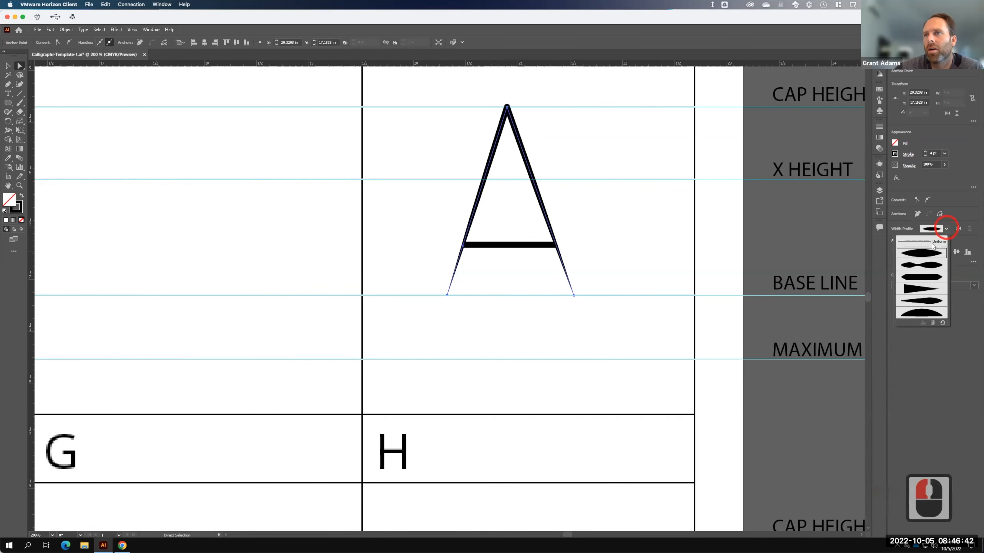
pyautogui.click(929, 293)
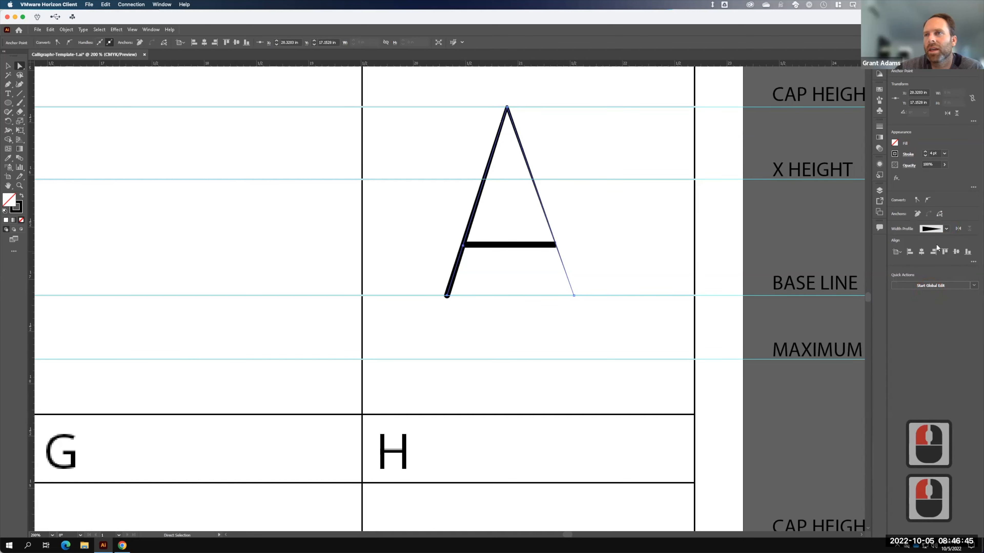
pyautogui.click(946, 229)
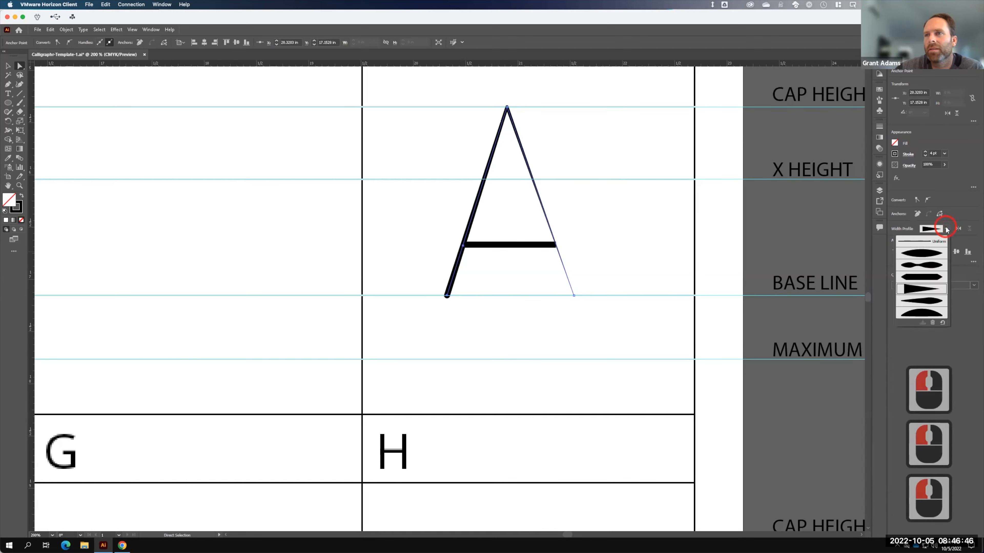
pyautogui.click(933, 279)
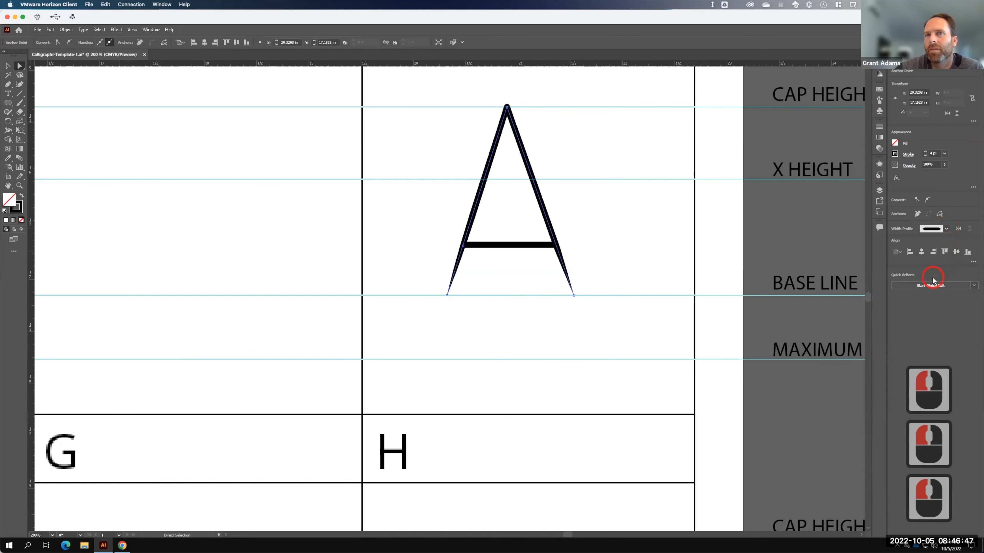
pyautogui.click(947, 229)
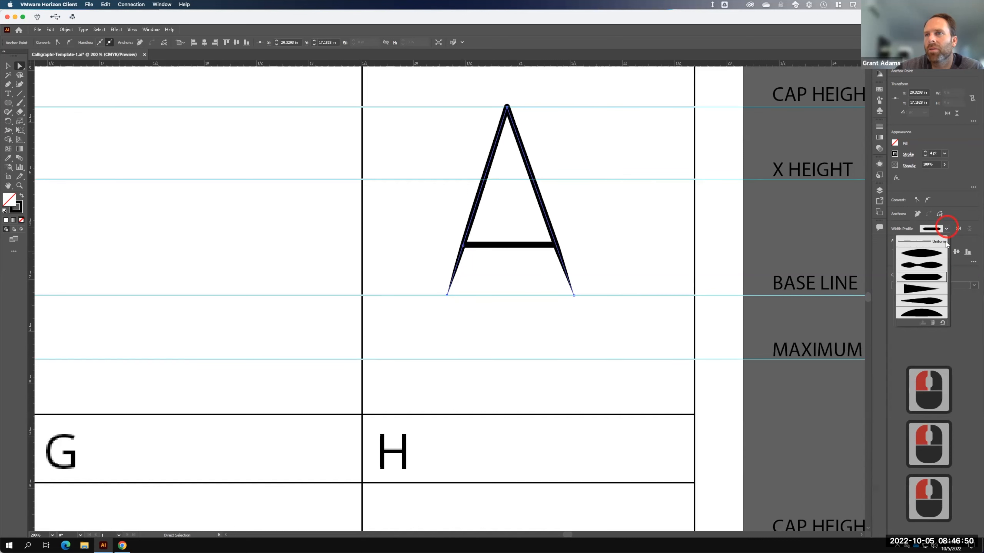
pyautogui.click(934, 312)
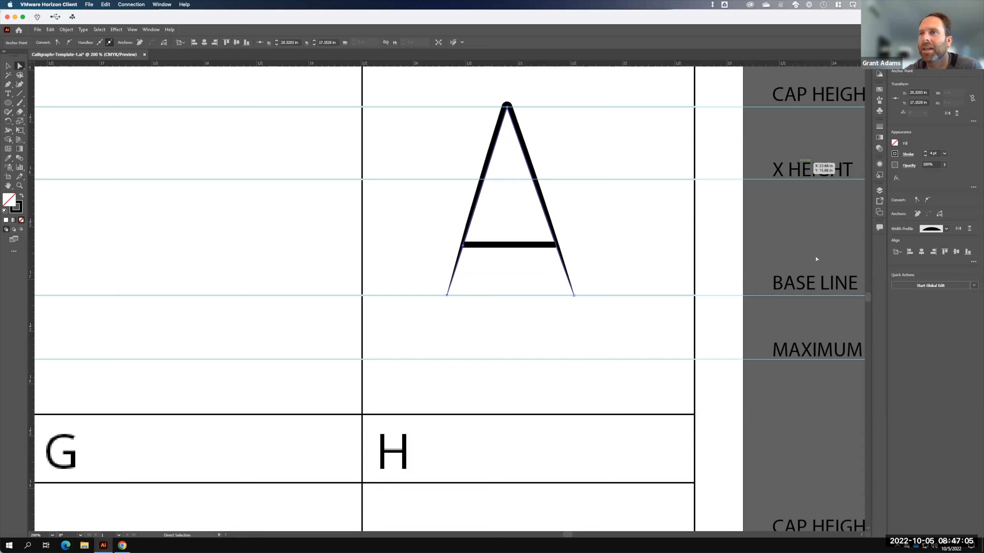
pyautogui.press('F15')
pyautogui.click(945, 227)
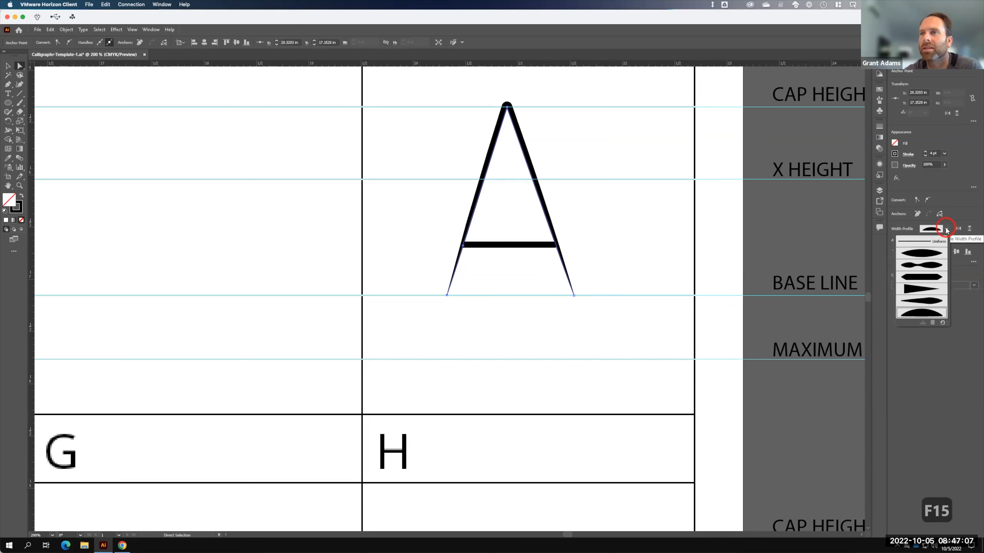
pyautogui.click(946, 227)
pyautogui.click(910, 230)
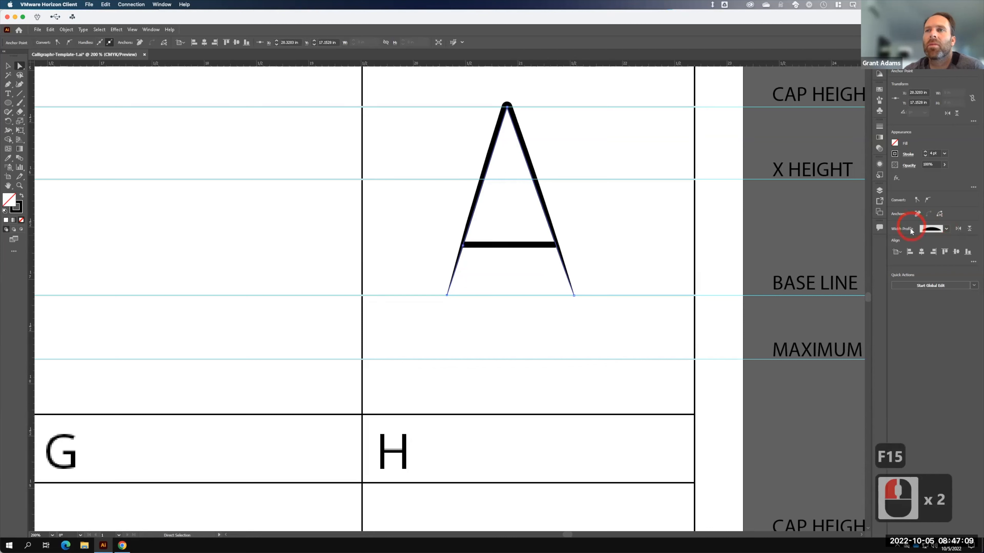
# Use the Width Tool to thicken the capital C's curved side and taper both of its open ends to points.
pyautogui.click(13, 134)
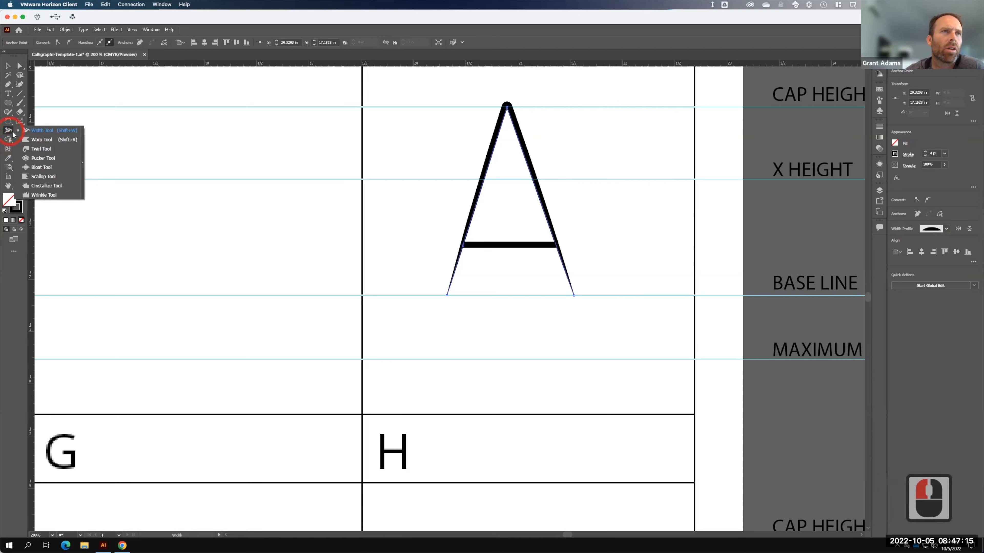
pyautogui.click(54, 131)
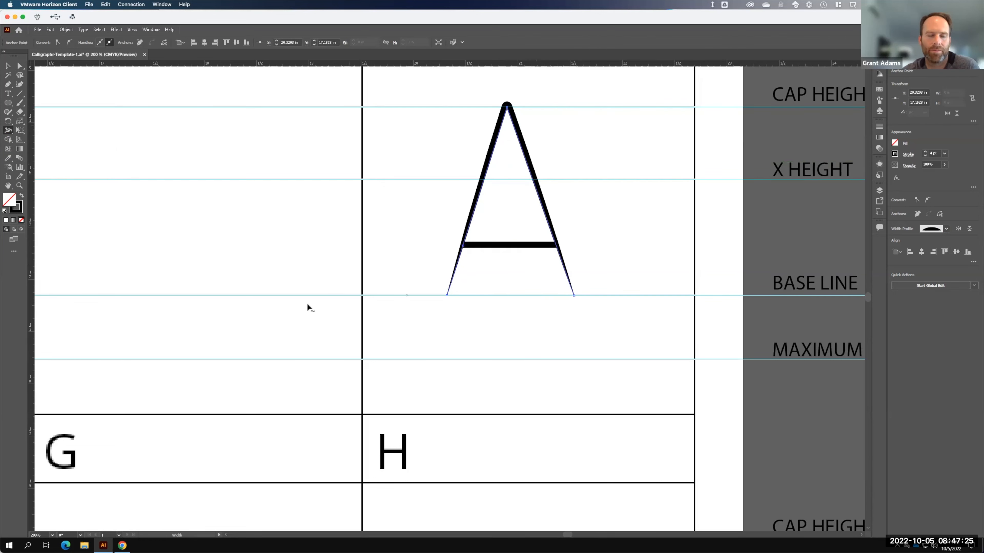
pyautogui.hscroll(-20, 281, 307)
pyautogui.scroll(-10, 280, 307)
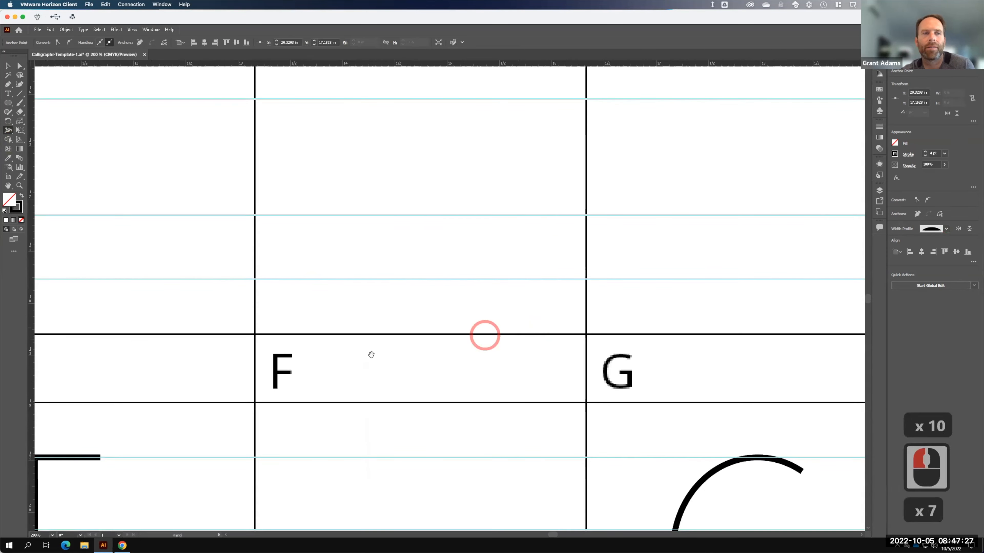
pyautogui.hscroll(-20, 405, 252)
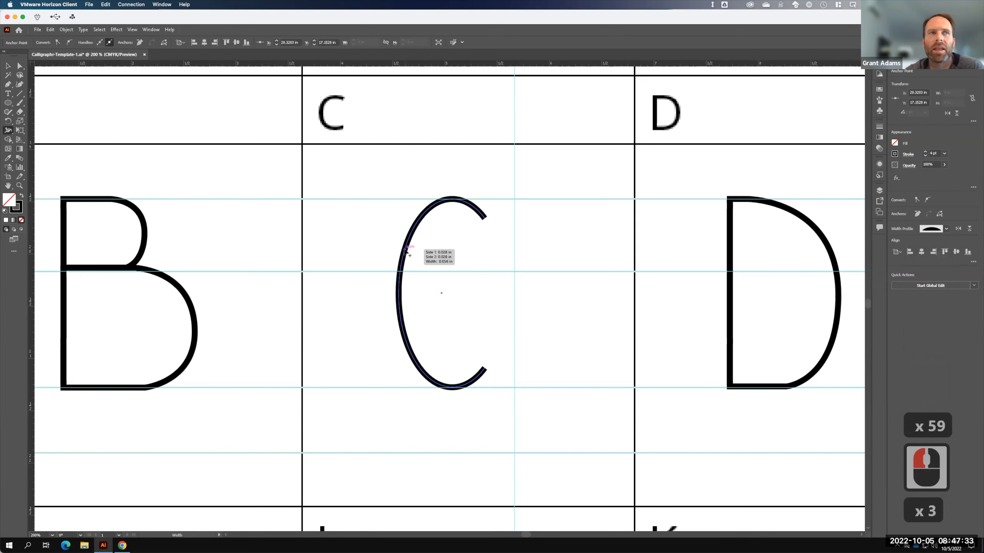
pyautogui.moveTo(406, 251); pyautogui.dragTo(411, 252)
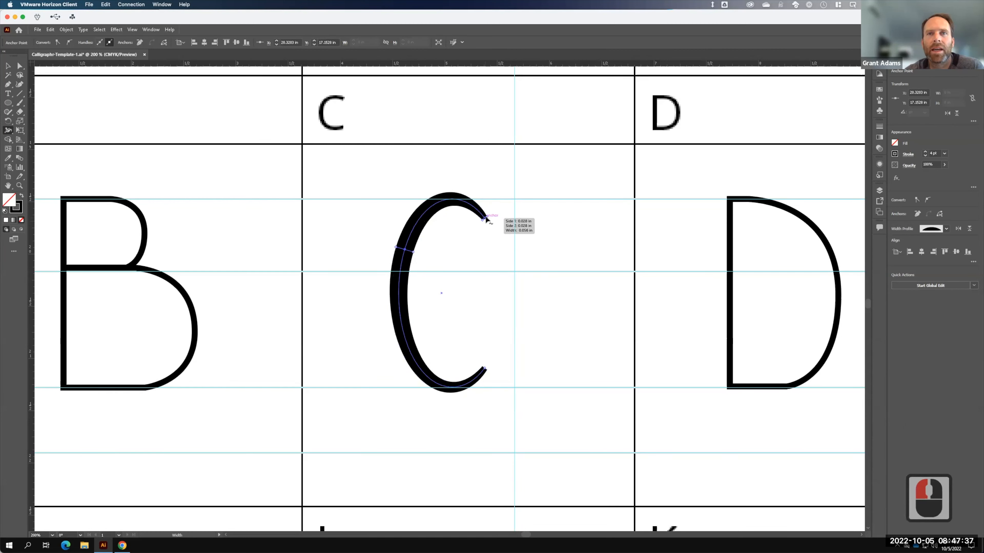
pyautogui.moveTo(485, 218); pyautogui.dragTo(484, 218)
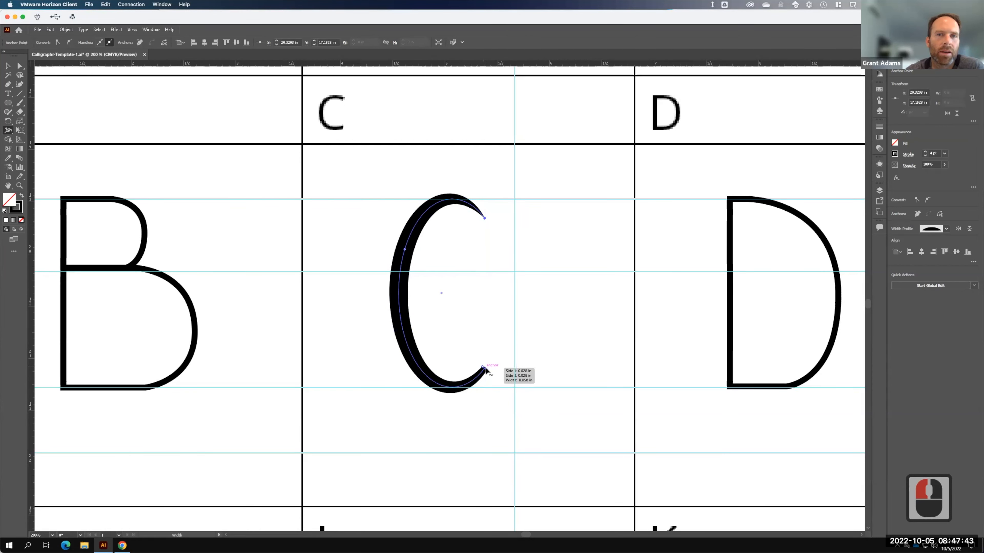
pyautogui.moveTo(484, 370); pyautogui.dragTo(484, 369)
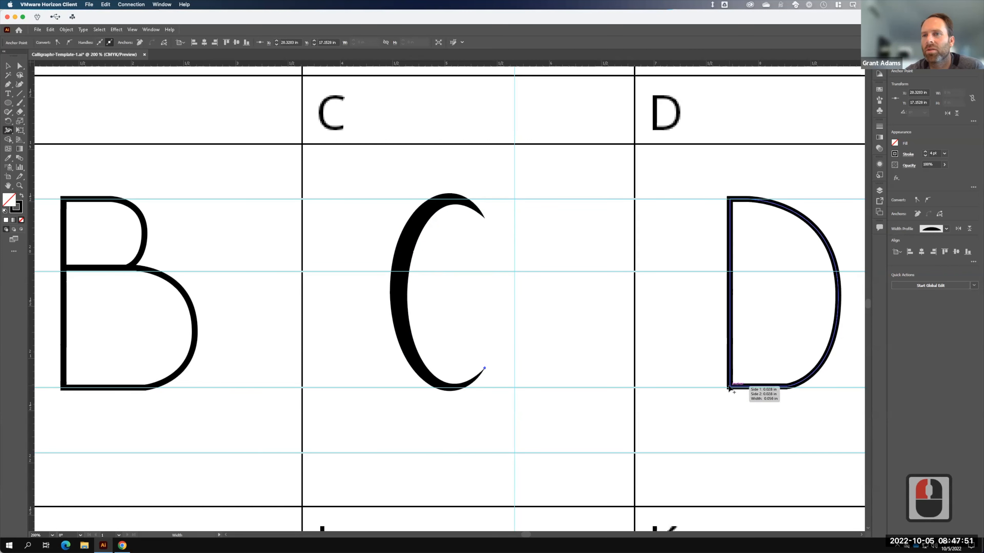
# Thicken the capital D's stroke at its lower-left corner and narrow it to a point at its upper-left corner.
pyautogui.moveTo(729, 388); pyautogui.dragTo(734, 383)
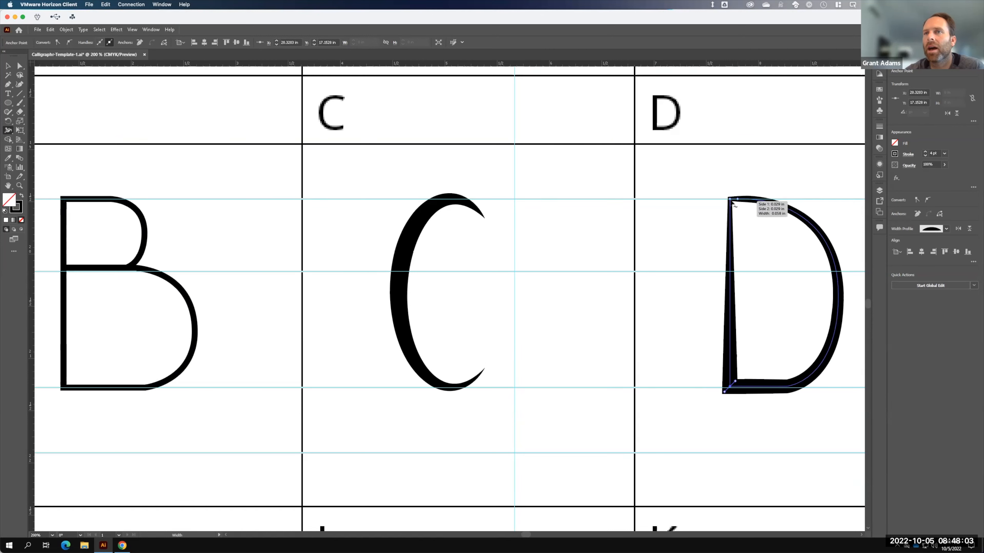
pyautogui.moveTo(740, 207); pyautogui.dragTo(763, 208)
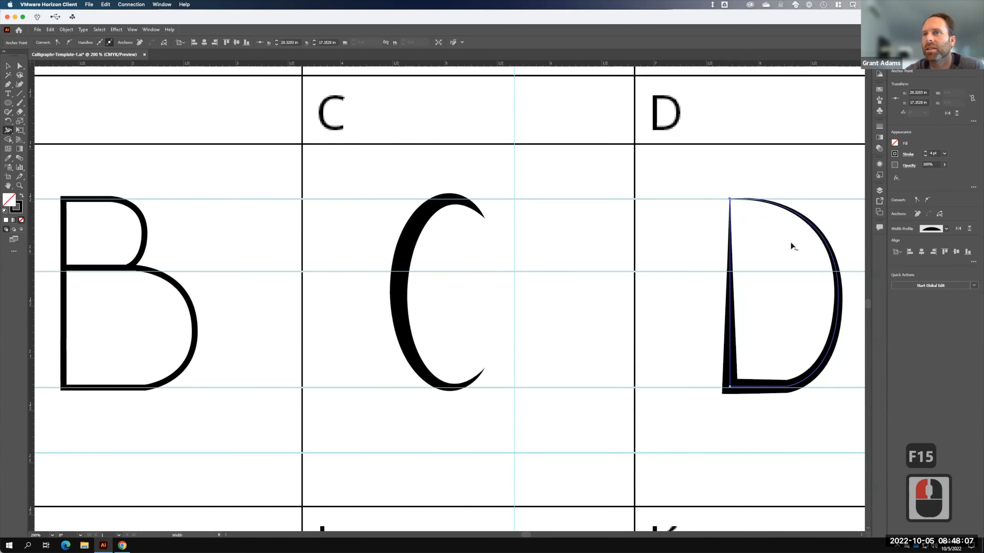
pyautogui.click(790, 242)
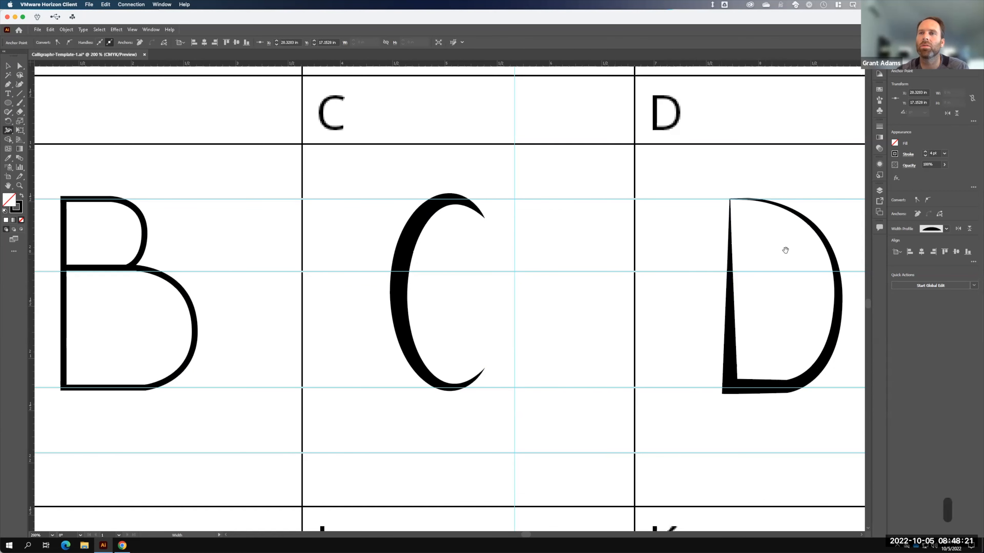
# Return to the capital A and reset its outer strokes to the Uniform width profile.
pyautogui.hscroll(17, 558, 340)
pyautogui.scroll(12, 550, 333)
pyautogui.moveTo(690, 279); pyautogui.dragTo(112, 390)
pyautogui.moveTo(594, 329); pyautogui.dragTo(6, 359)
pyautogui.scroll(9, 387, 202)
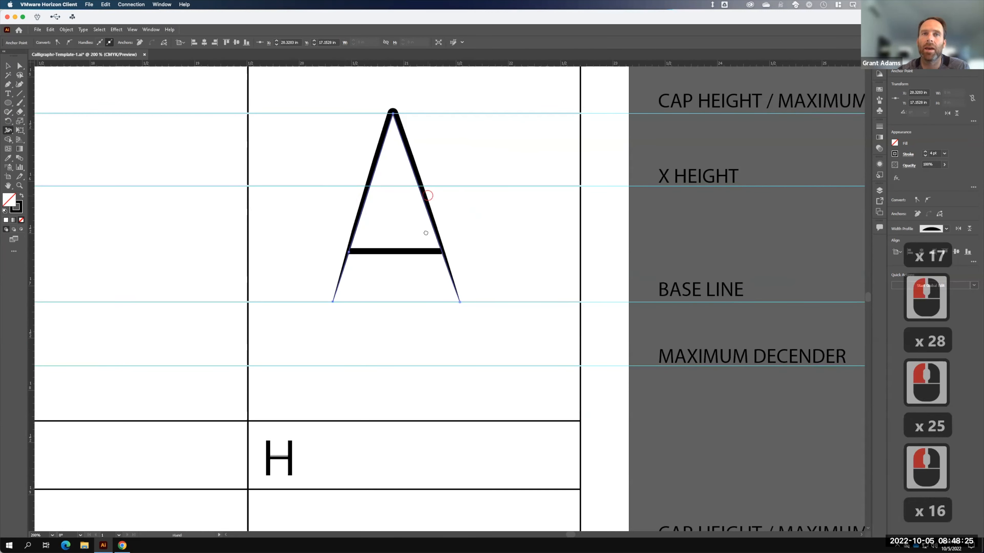
pyautogui.click(409, 225)
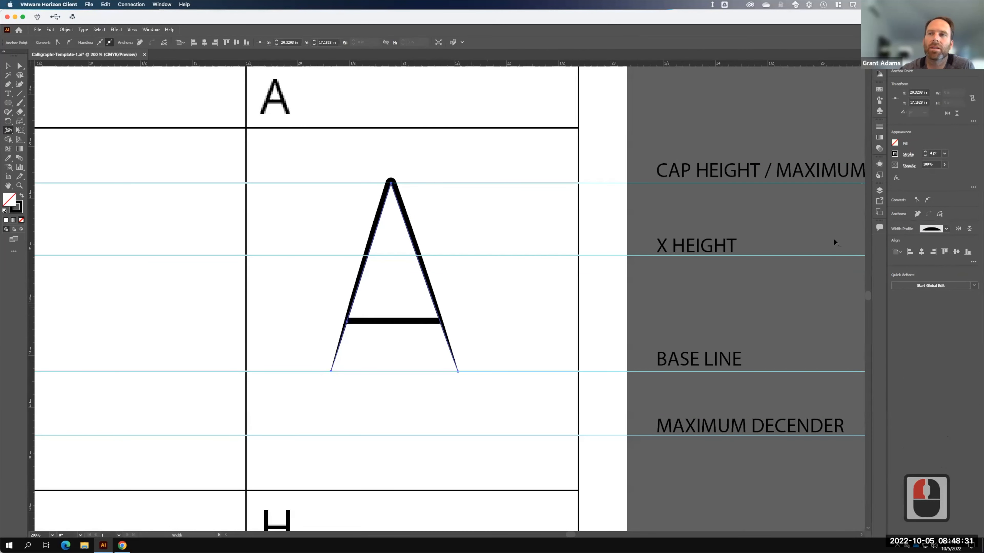
pyautogui.click(947, 229)
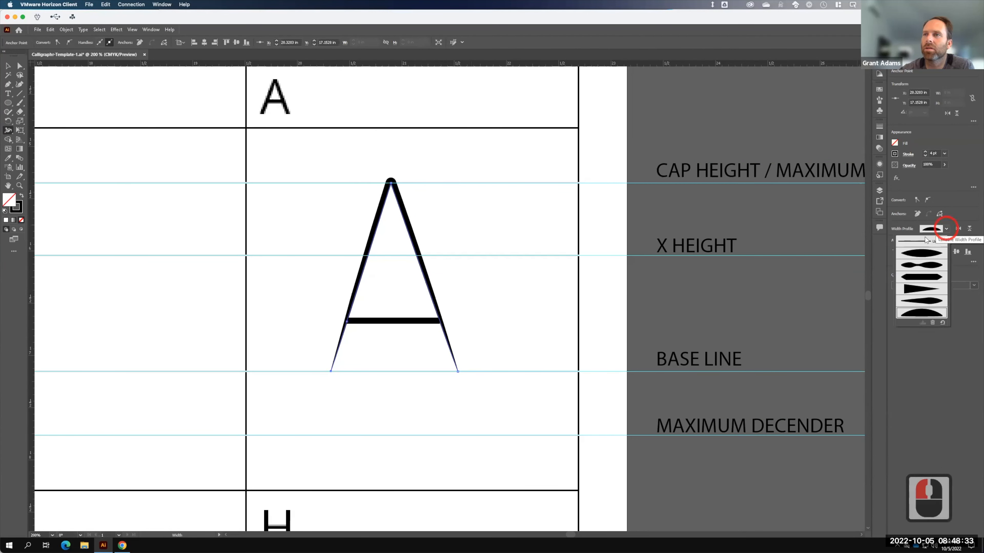
pyautogui.click(929, 244)
pyautogui.click(413, 316)
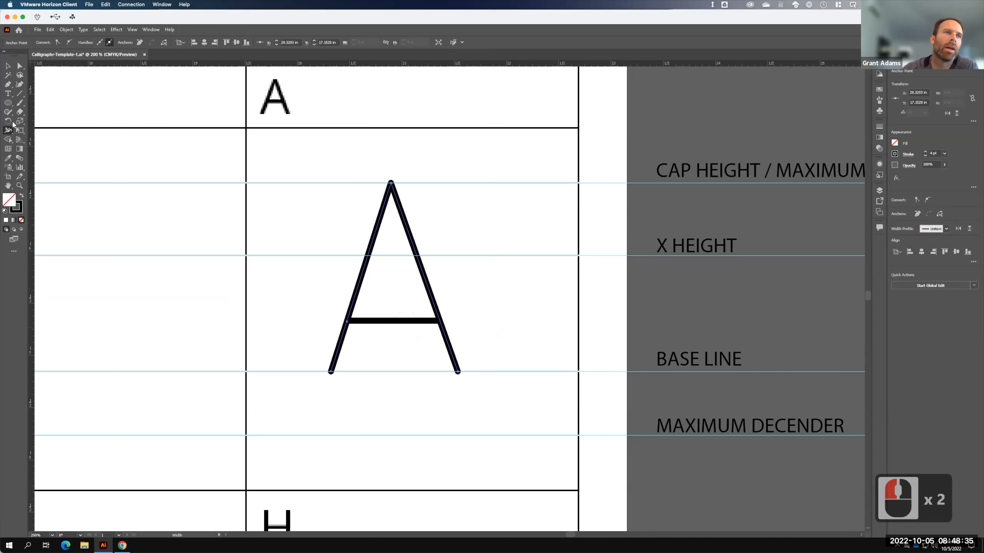
# Use the Width Tool to thicken the capital A's apex and swell the middle of its crossbar to about 0.09 in wide.
pyautogui.click(9, 131)
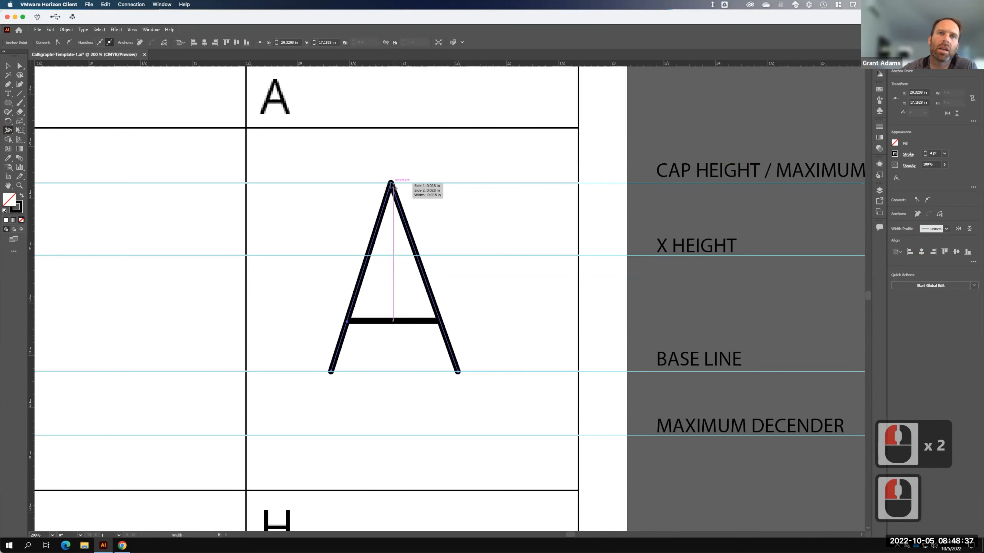
pyautogui.moveTo(390, 180); pyautogui.dragTo(396, 189)
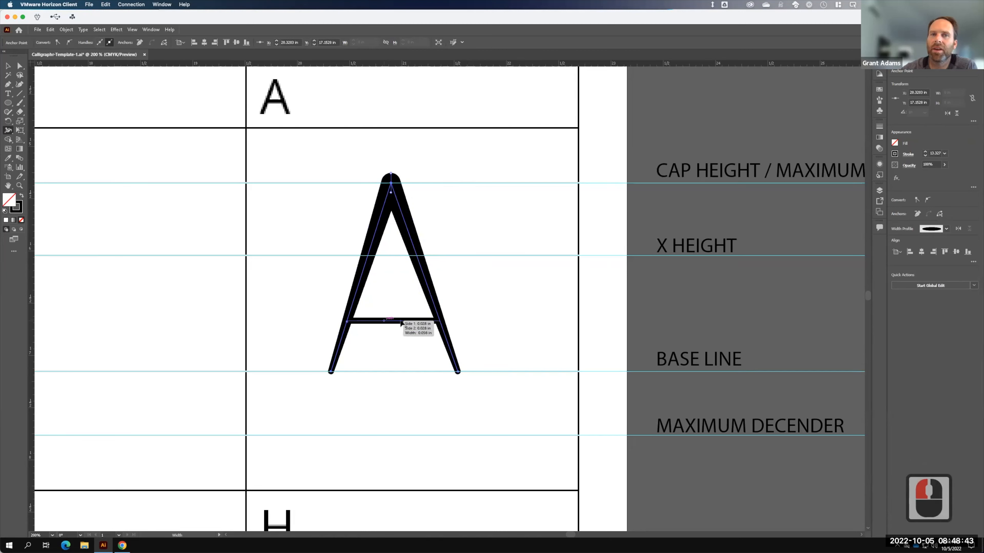
pyautogui.moveTo(398, 325); pyautogui.dragTo(405, 323)
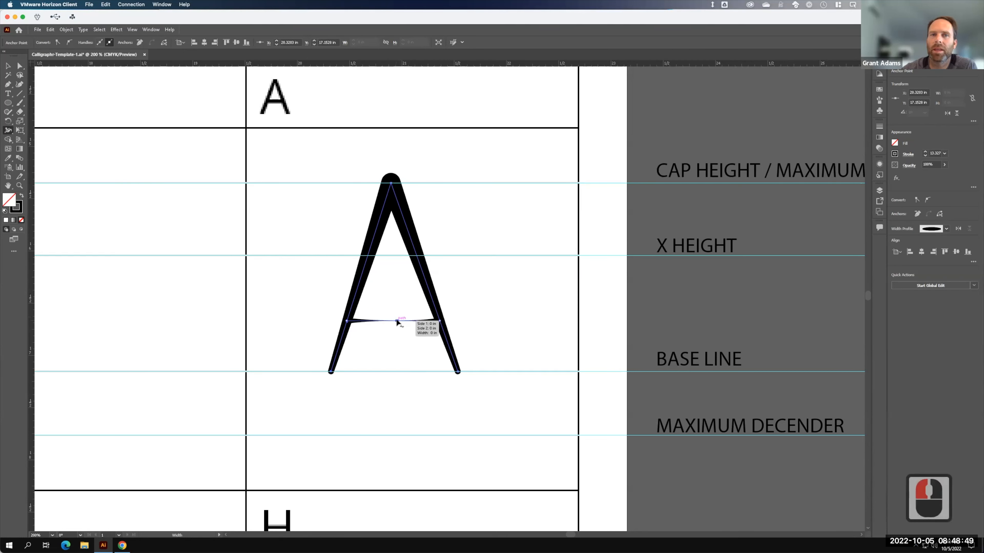
pyautogui.moveTo(397, 321); pyautogui.dragTo(398, 327)
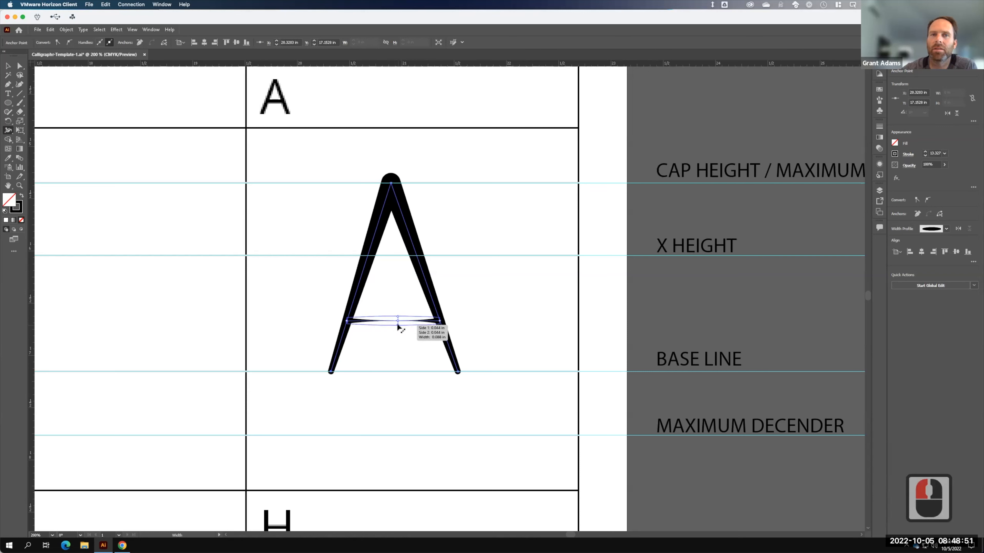
pyautogui.moveTo(401, 270); pyautogui.dragTo(401, 270)
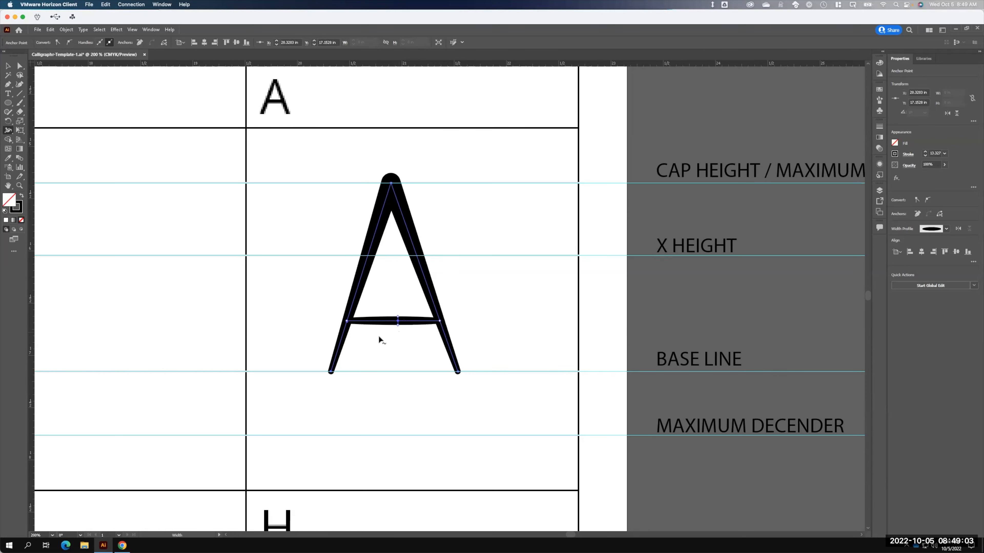
pyautogui.press('F15')
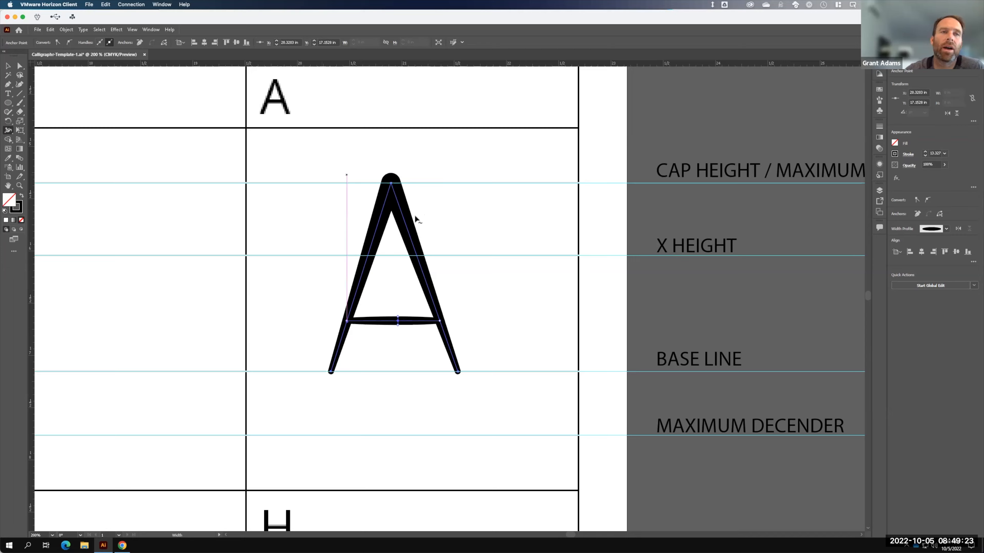
# Apply the wedge-shaped tapering width profile to all strokes of the capital E.
pyautogui.scroll(-20, 414, 221)
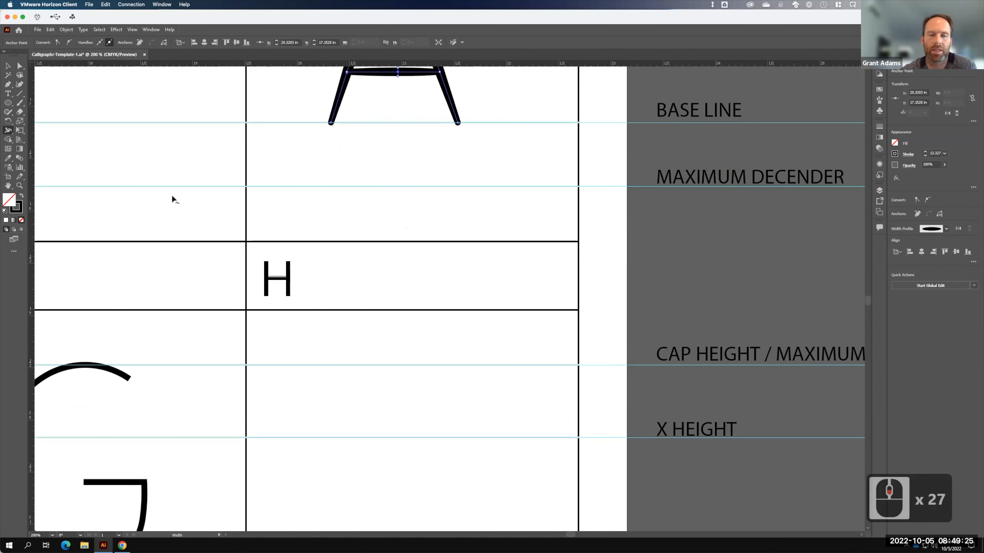
pyautogui.moveTo(173, 220); pyautogui.dragTo(687, 231)
pyautogui.moveTo(200, 379); pyautogui.dragTo(666, 168)
pyautogui.moveTo(433, 218); pyautogui.dragTo(670, 177)
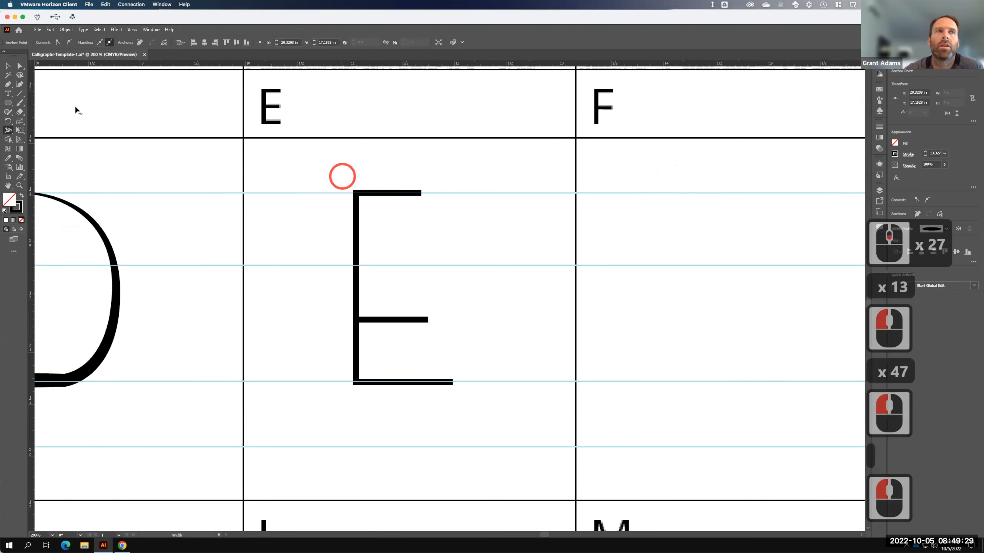
pyautogui.click(8, 65)
pyautogui.click(390, 164)
pyautogui.moveTo(365, 173); pyautogui.dragTo(505, 416)
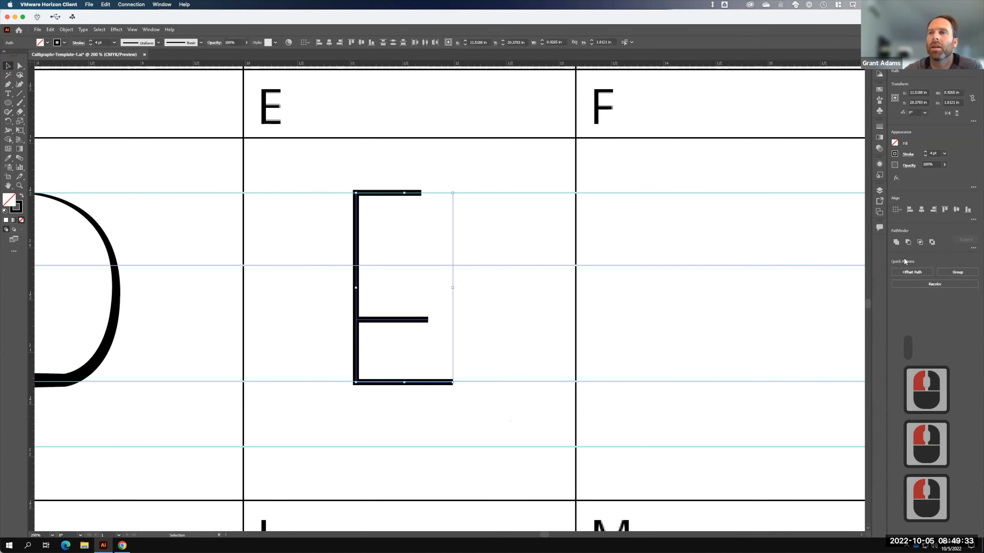
pyautogui.click(908, 154)
pyautogui.click(890, 273)
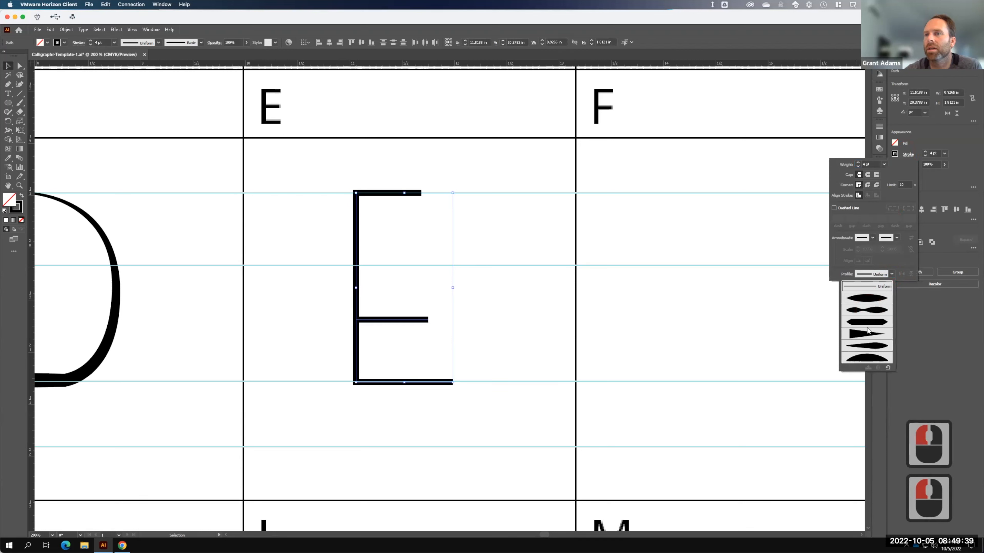
pyautogui.click(867, 334)
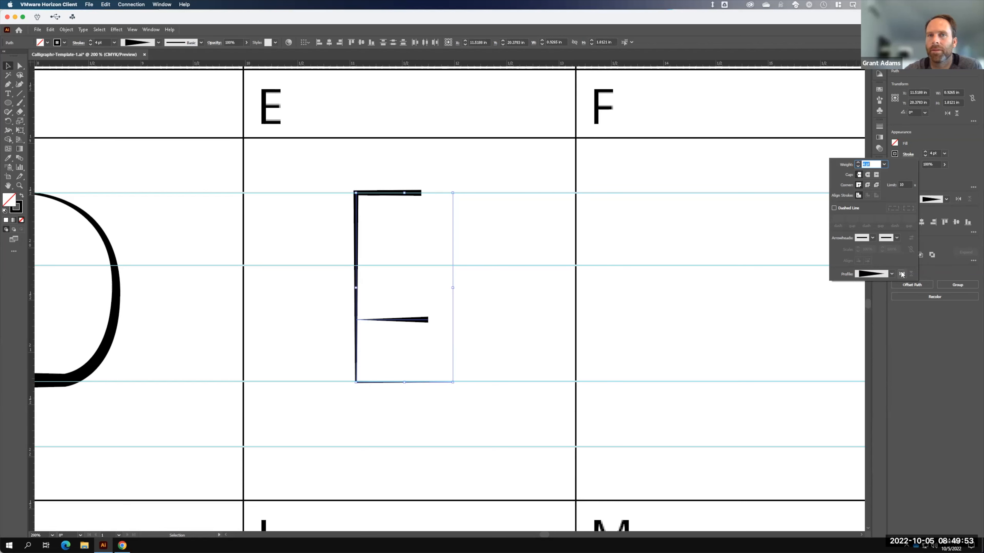
pyautogui.click(507, 306)
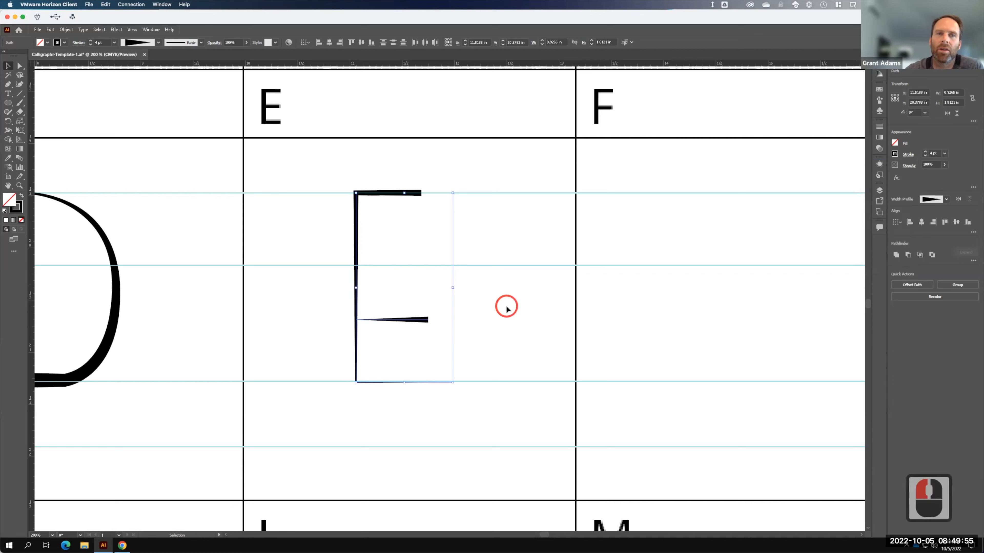
pyautogui.click(507, 306)
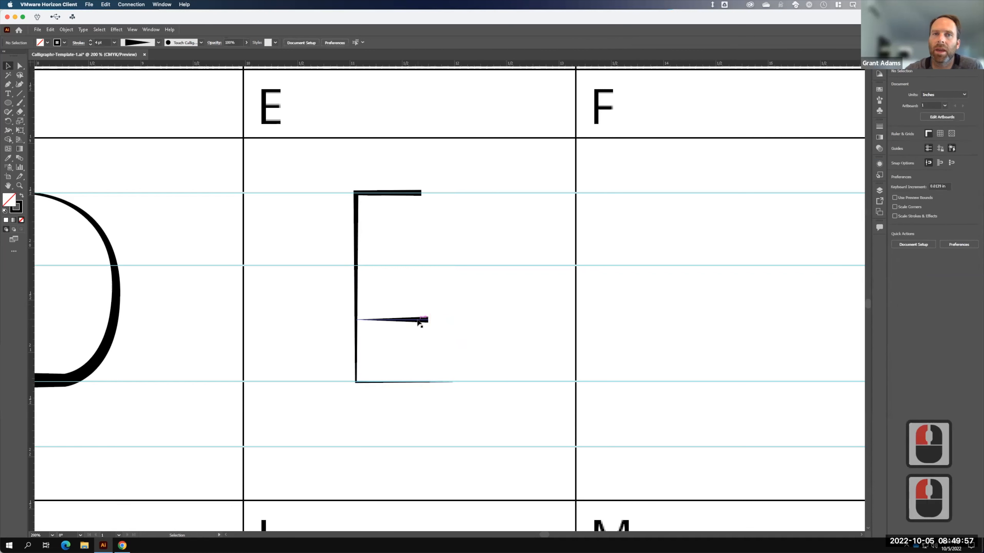
# Flip the width profile along the capital E's middle bar so it is thick at the stem and tapers outward.
pyautogui.click(417, 321)
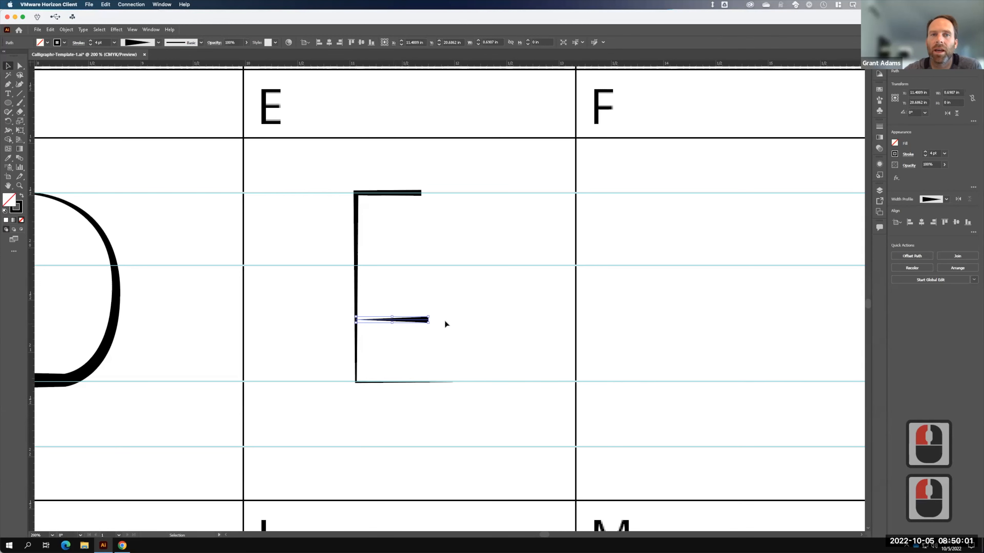
pyautogui.press('F15')
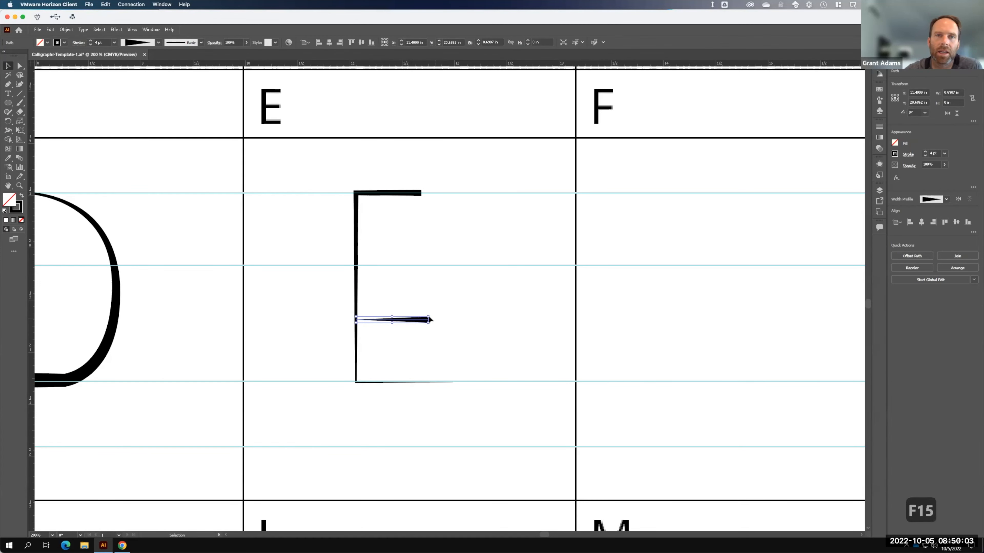
pyautogui.click(958, 199)
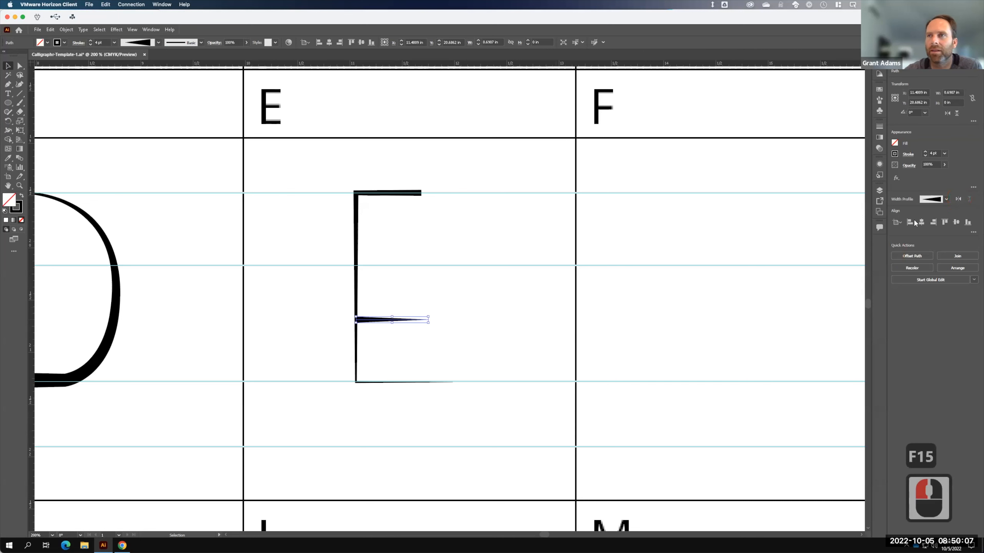
pyautogui.click(511, 329)
pyautogui.click(351, 321)
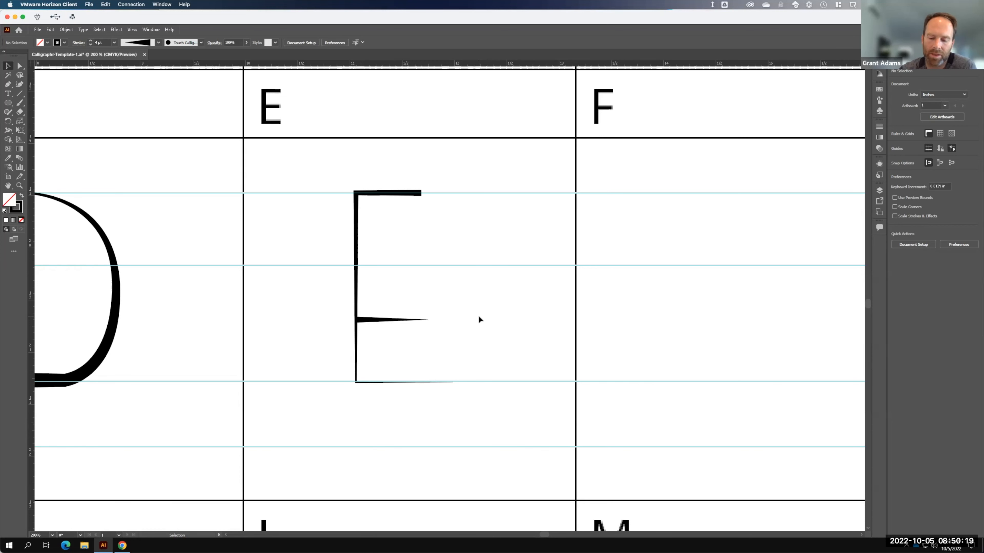
pyautogui.hotkey('ctrl', '0')
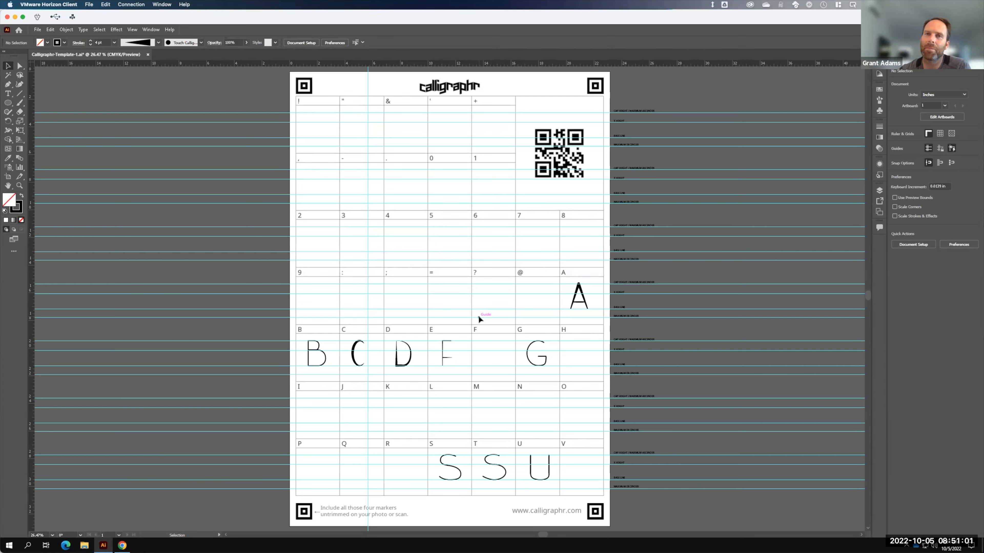
pyautogui.press('F15')
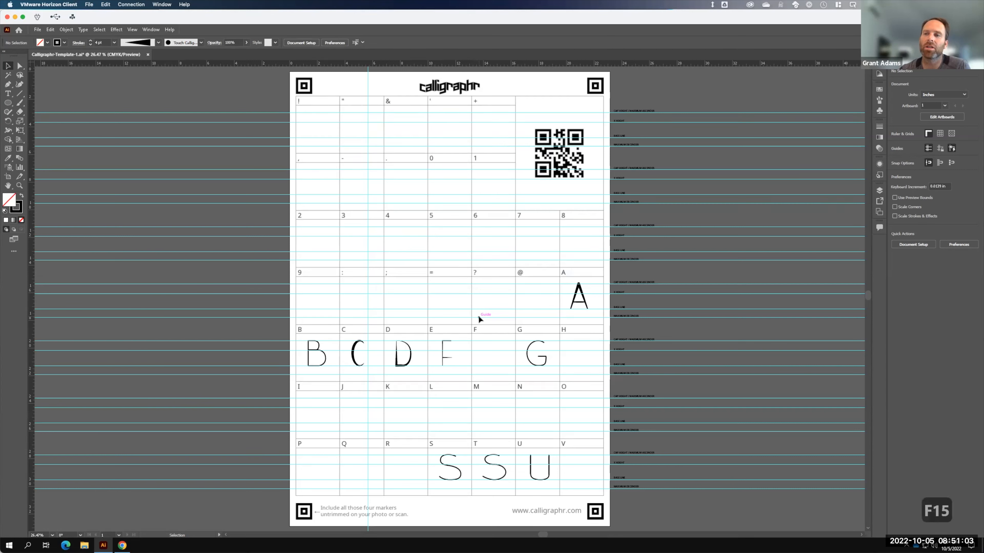